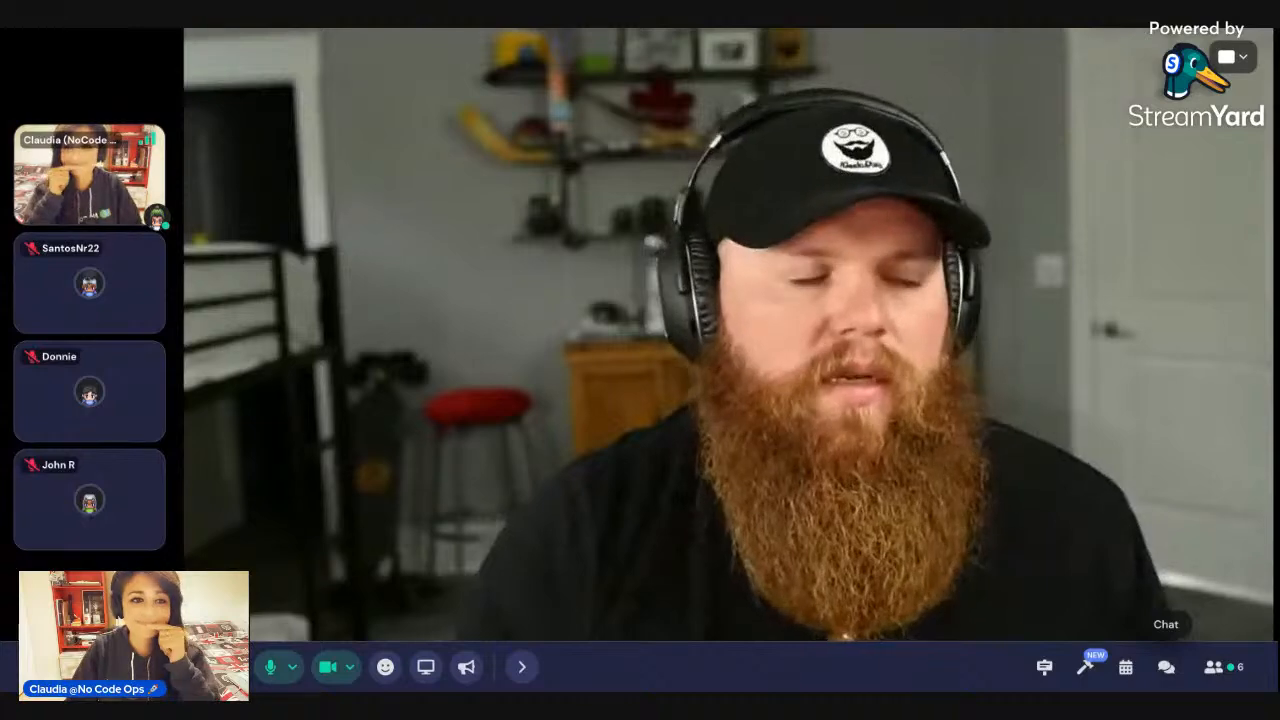
Put the screen share of the No Code Ops Notion page on stage in place of the webcam
mouse_move(530, 288)
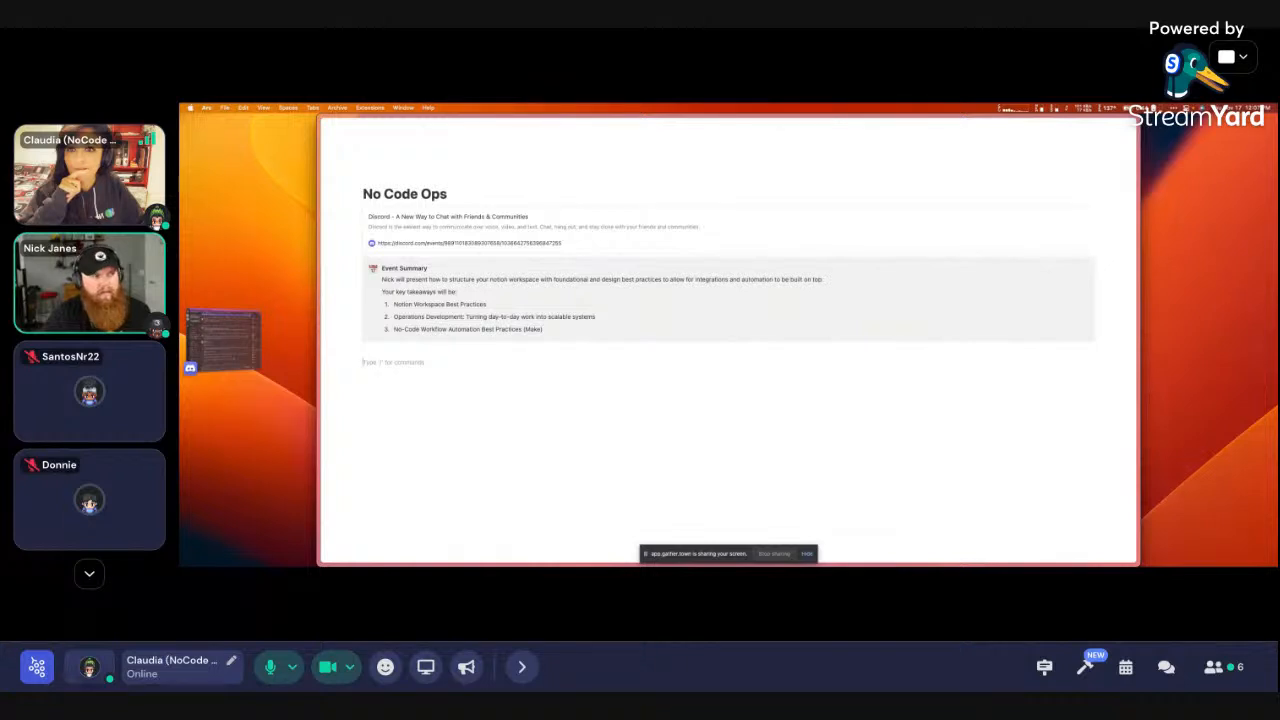
mouse_move(232, 233)
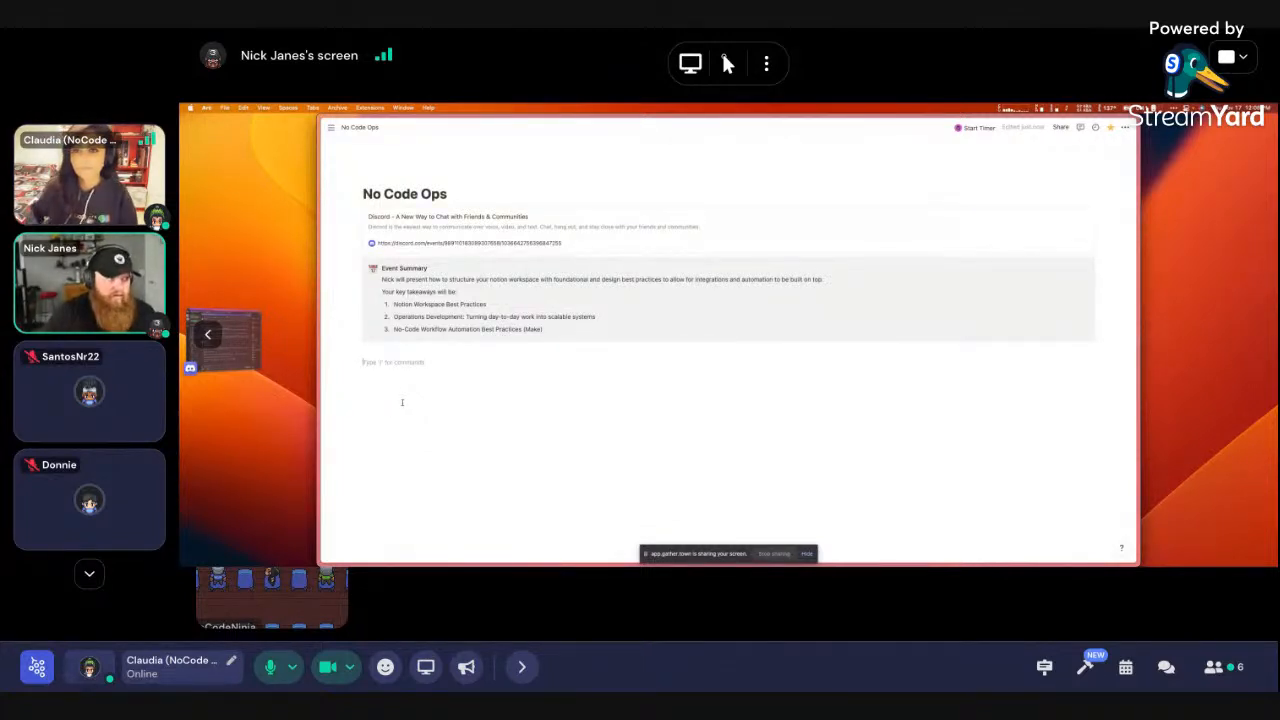
Clear the stray /li command line and go back to the parent No Code Ops page
text(/li)
key(BackSpace)
key(BackSpace)
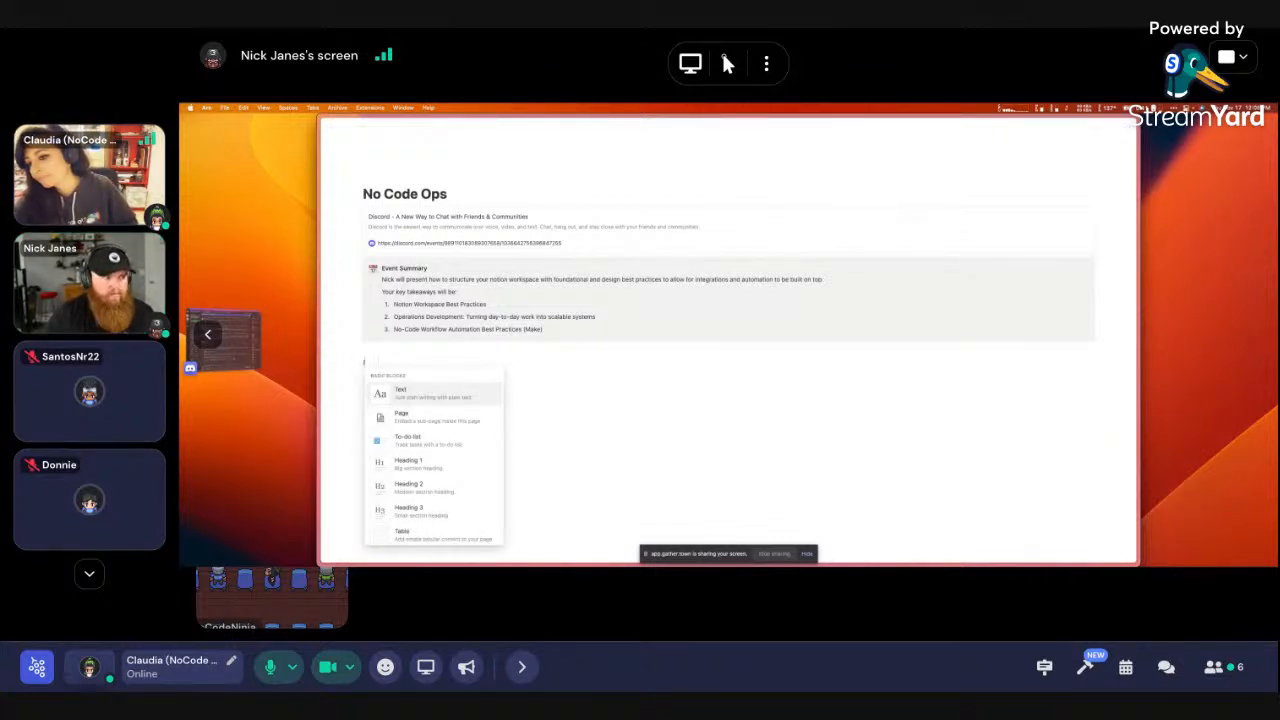
key(BackSpace)
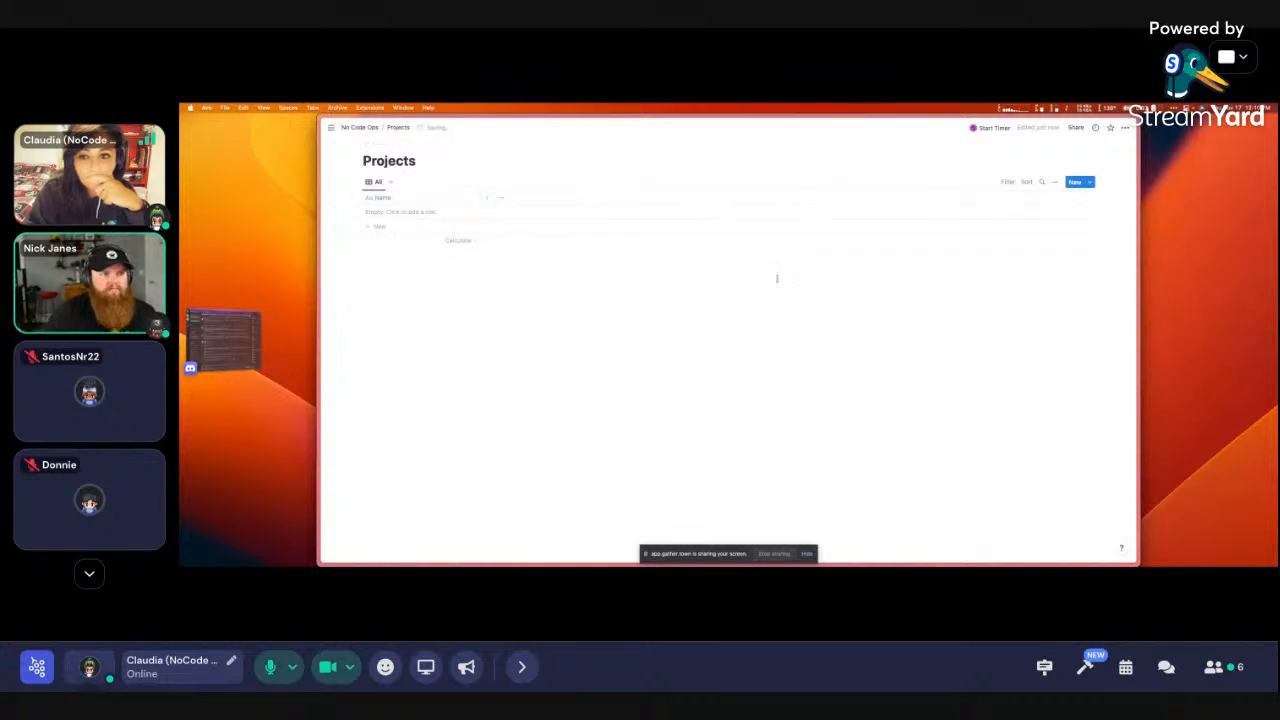
click(360, 127)
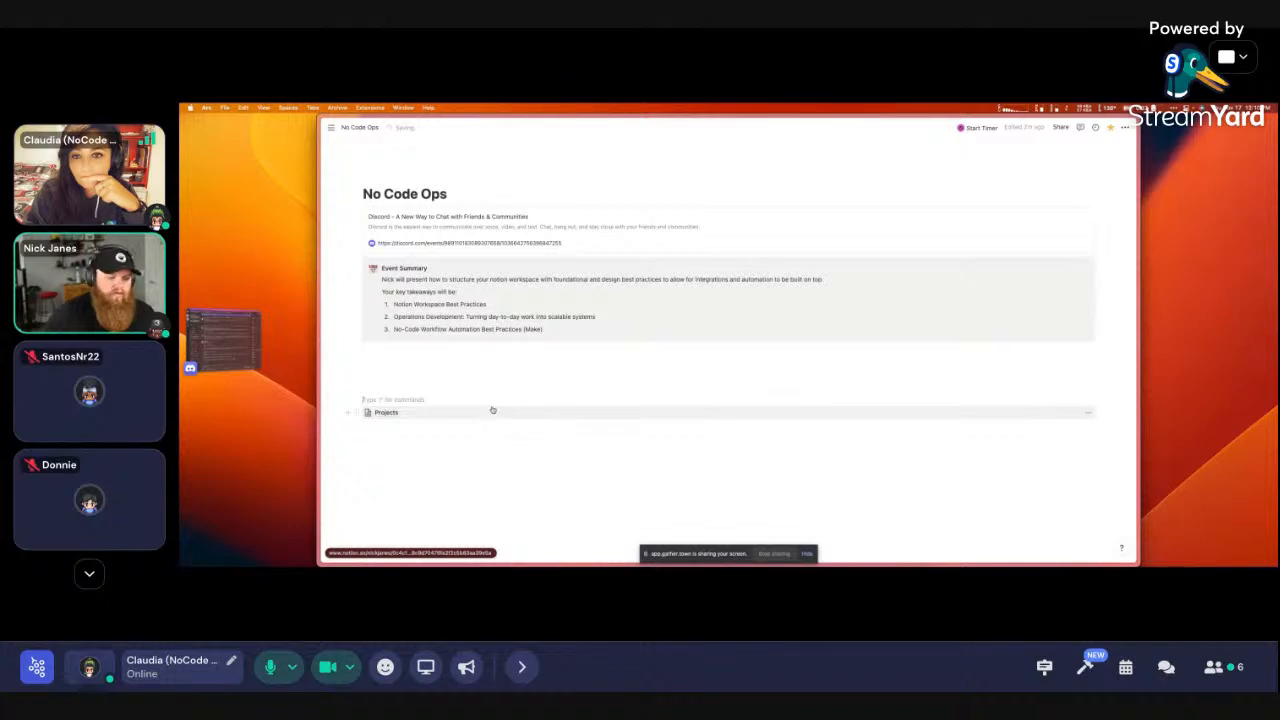
Insert a template button with /template and rename it New Database
text(/template)
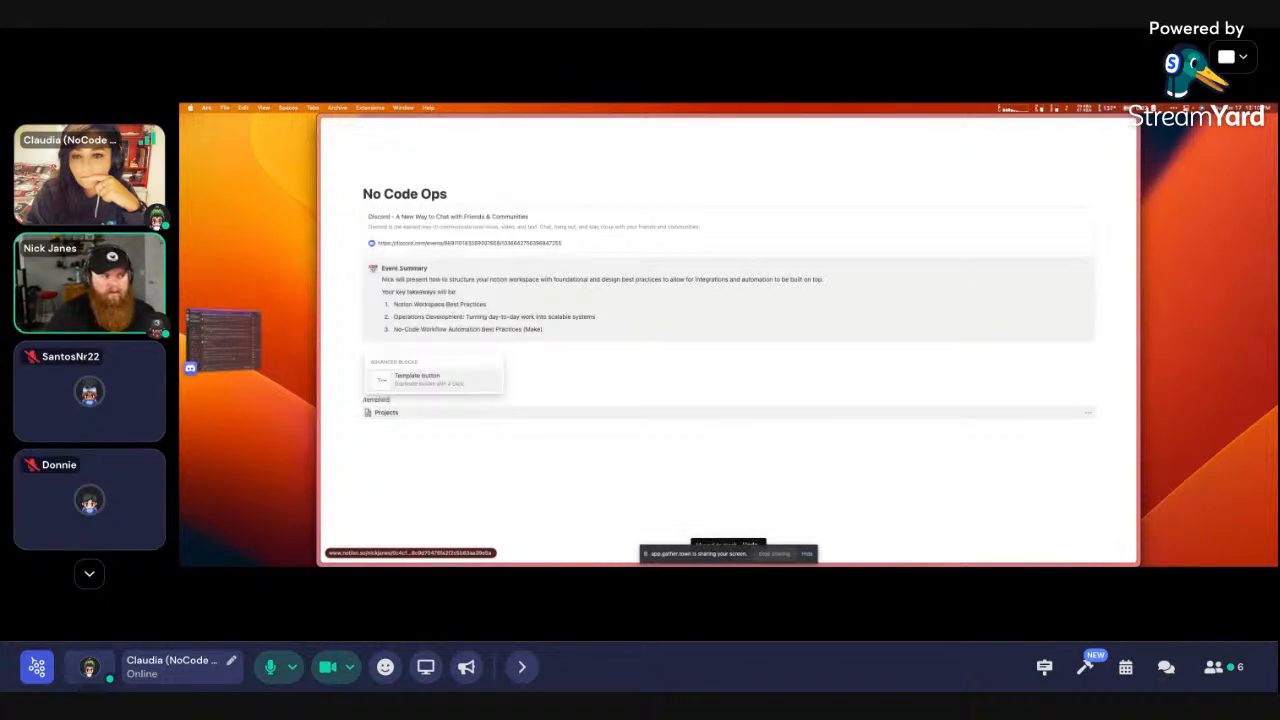
key(Return)
scroll(506, 386, down, 1)
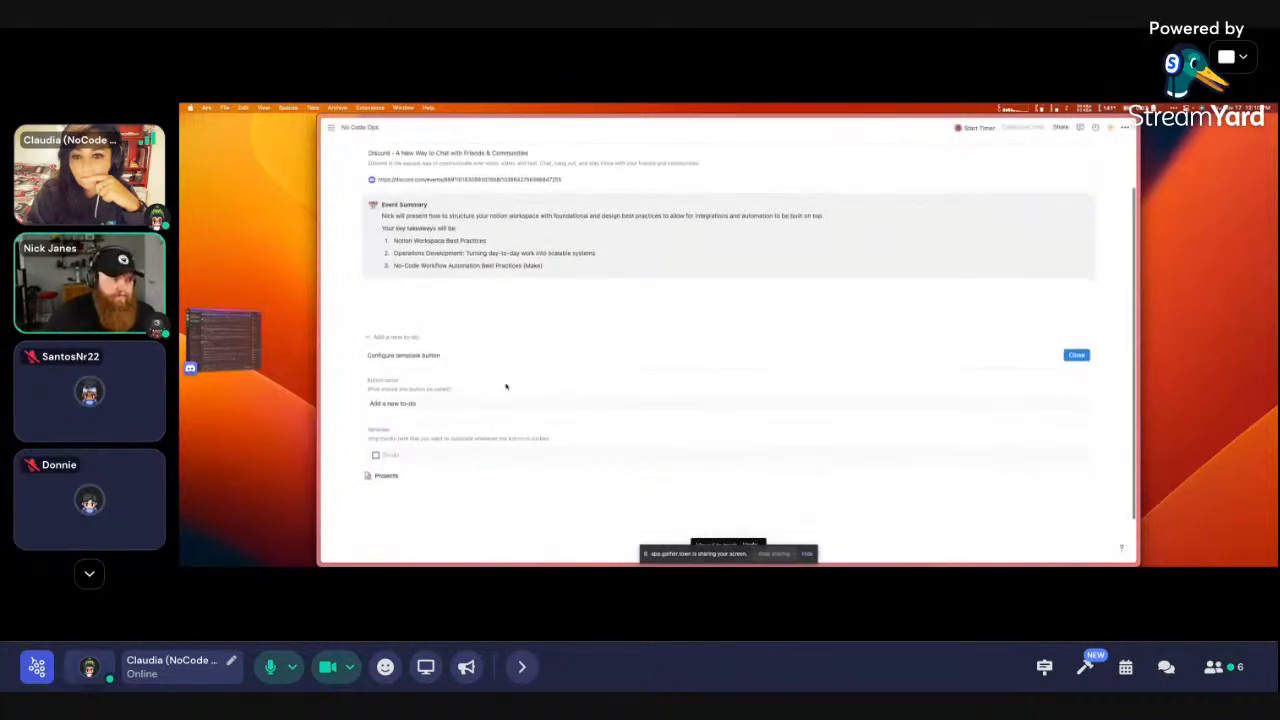
drag(418, 403, 369, 403)
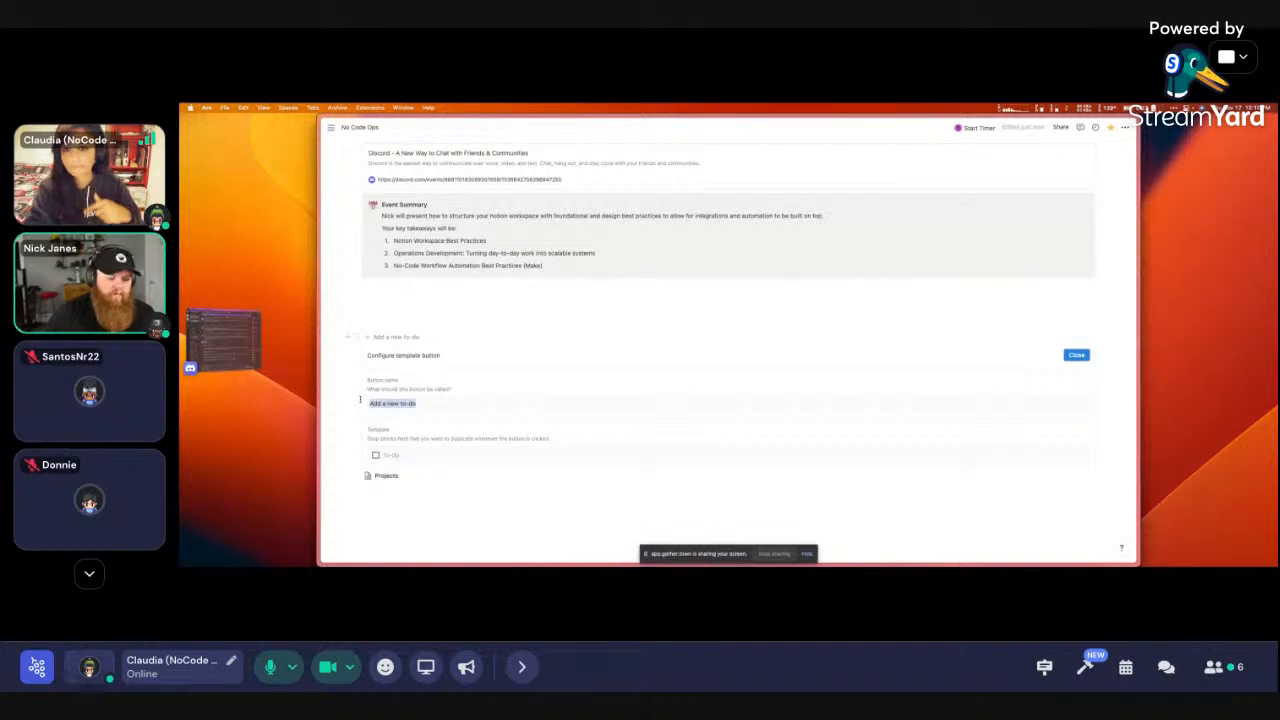
text(Ni)
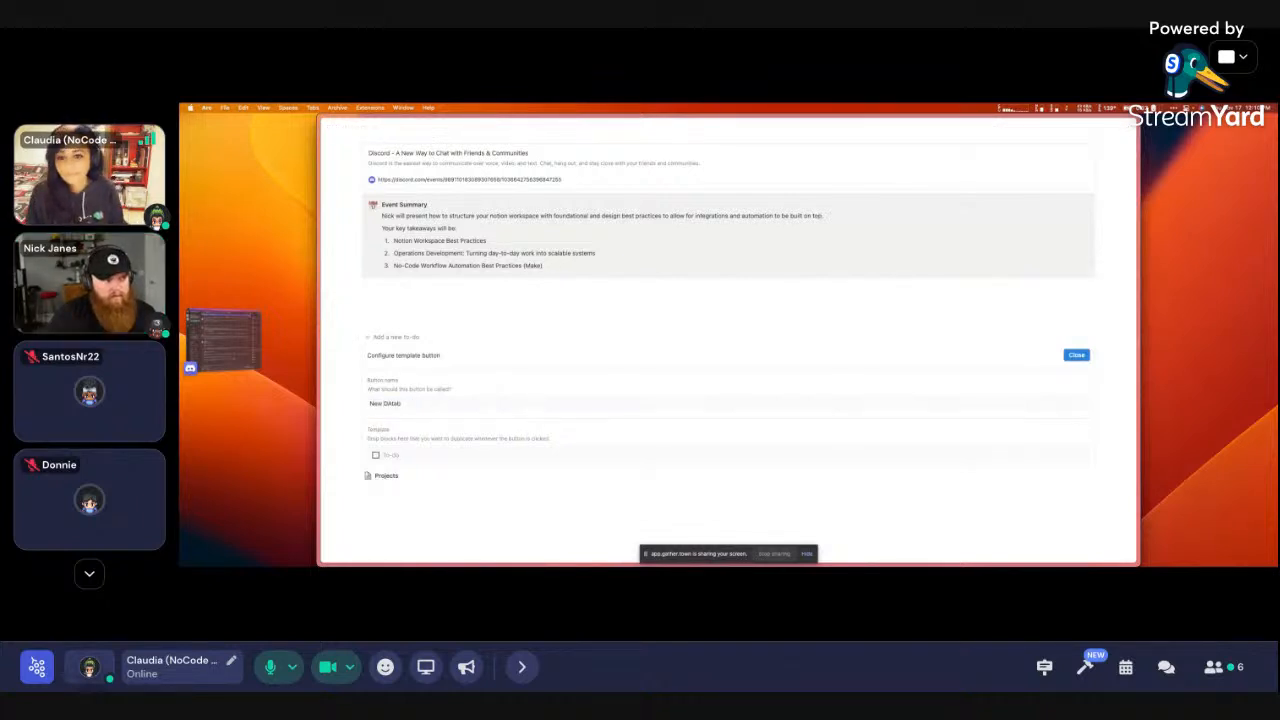
key(super+z)
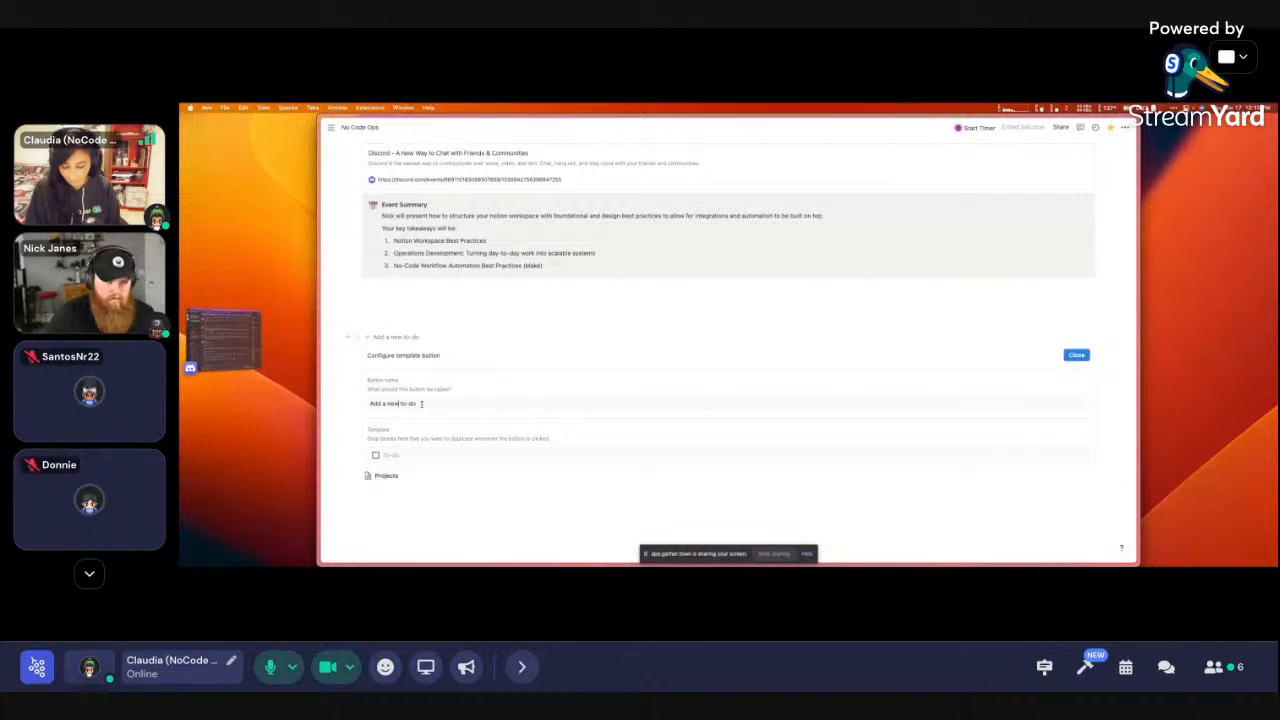
key(super+a)
text(Ni)
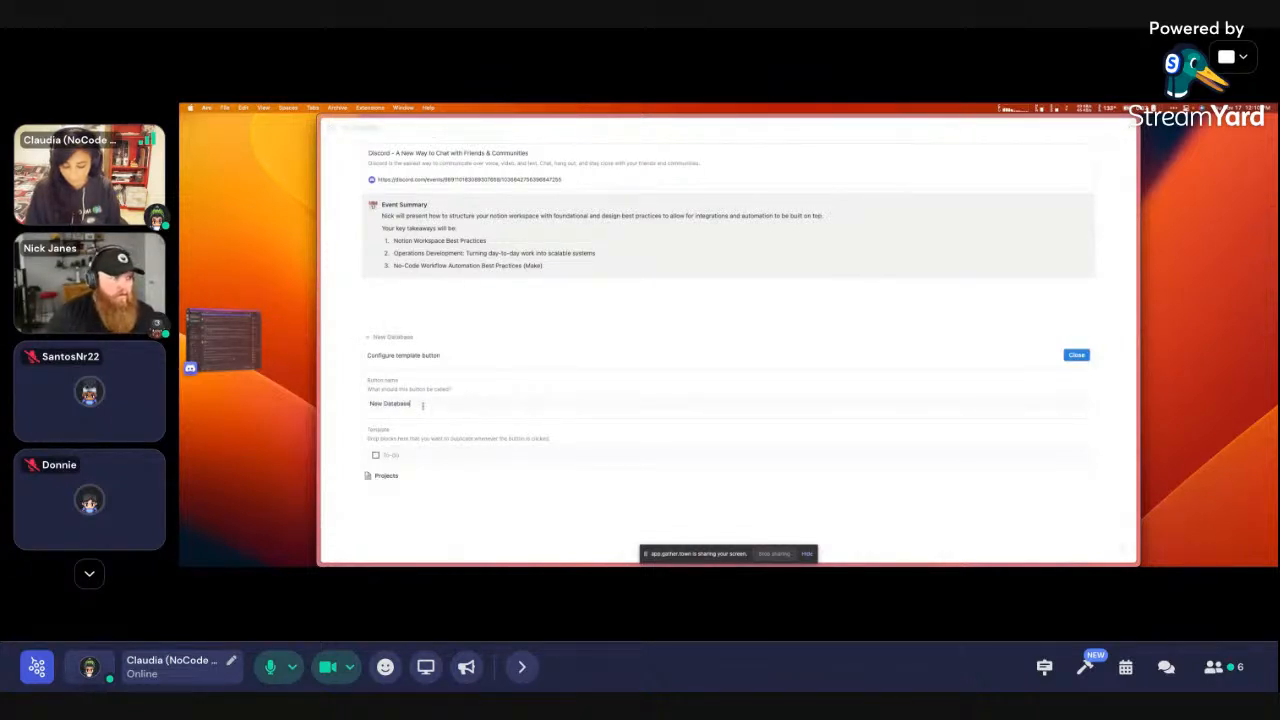
Replace the template's to-do with a new /page block, then return to No Code Ops
click(406, 459)
key(BackSpace)
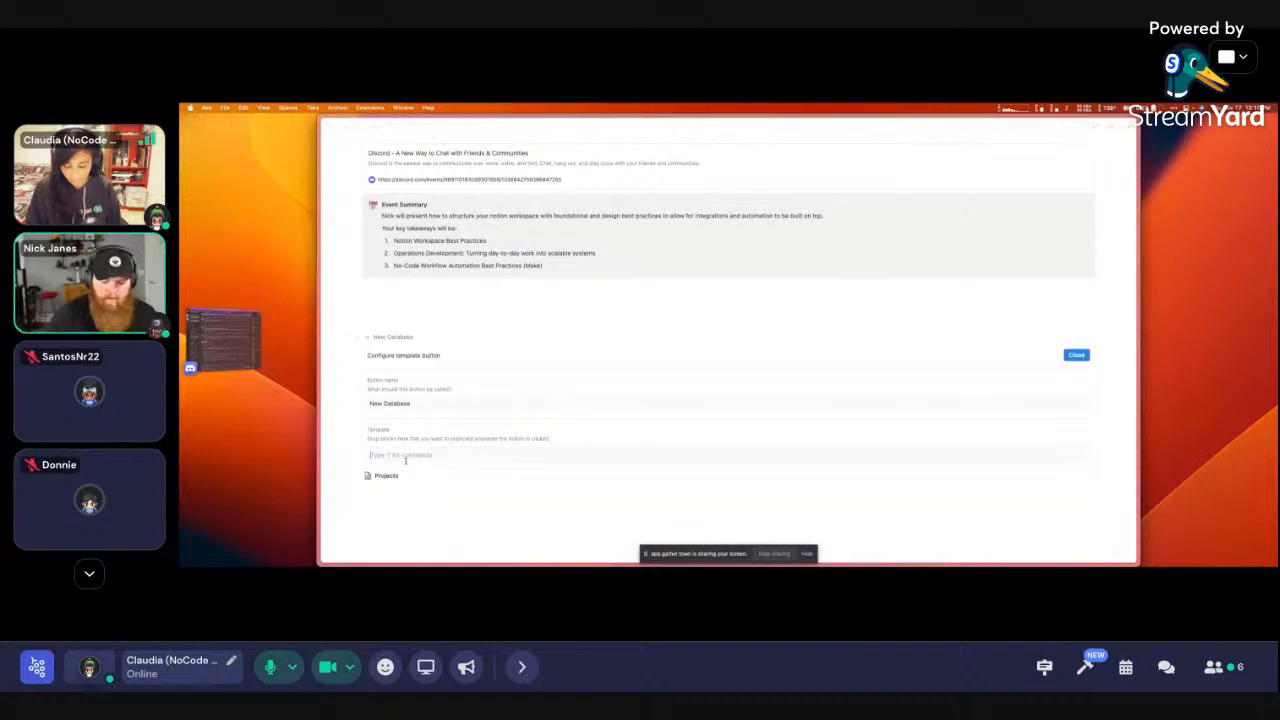
text(/page)
key(Return)
click(360, 127)
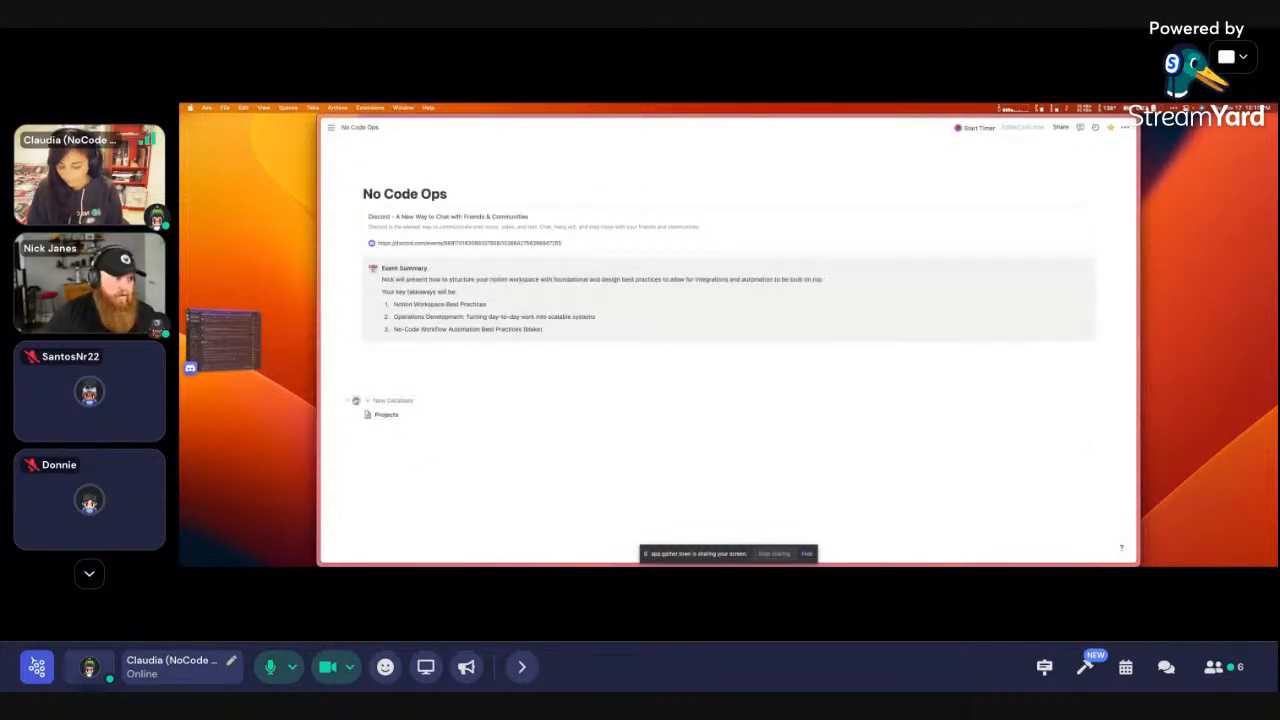
click(356, 400)
key(Escape)
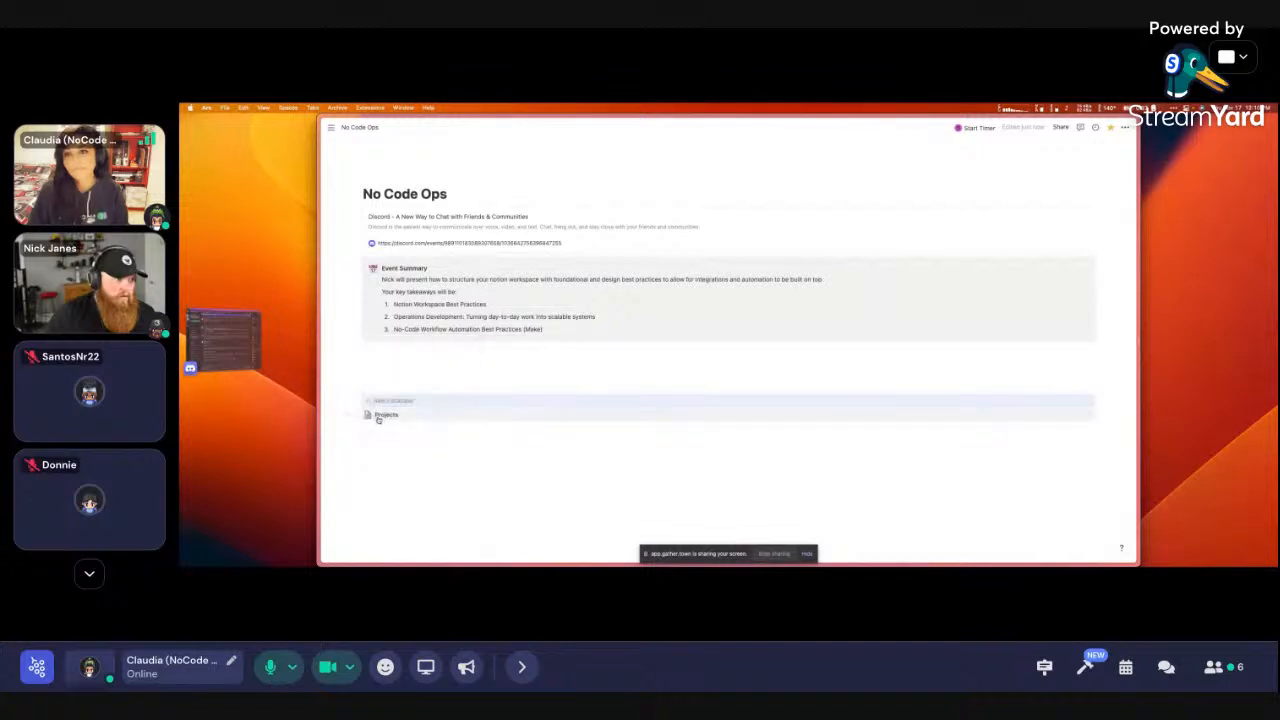
Delete the Untitled page from the New Database template button's configuration
click(354, 400)
click(388, 404)
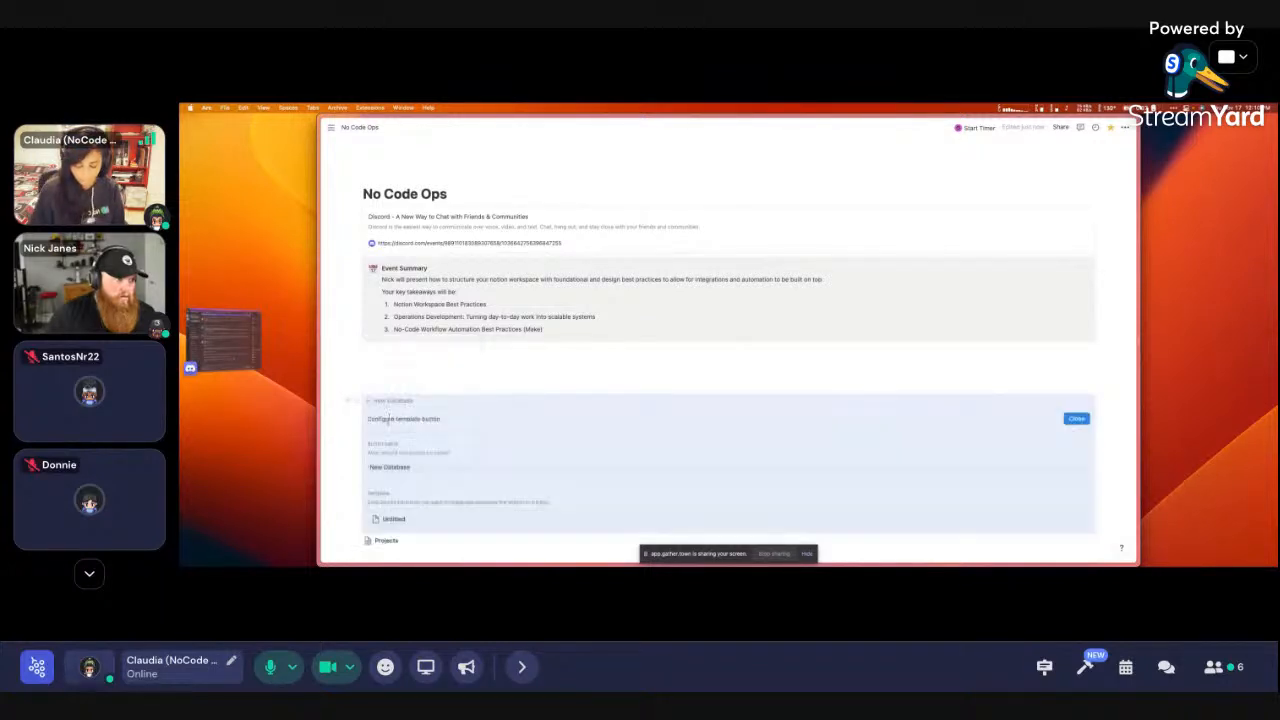
scroll(395, 512, down, 1)
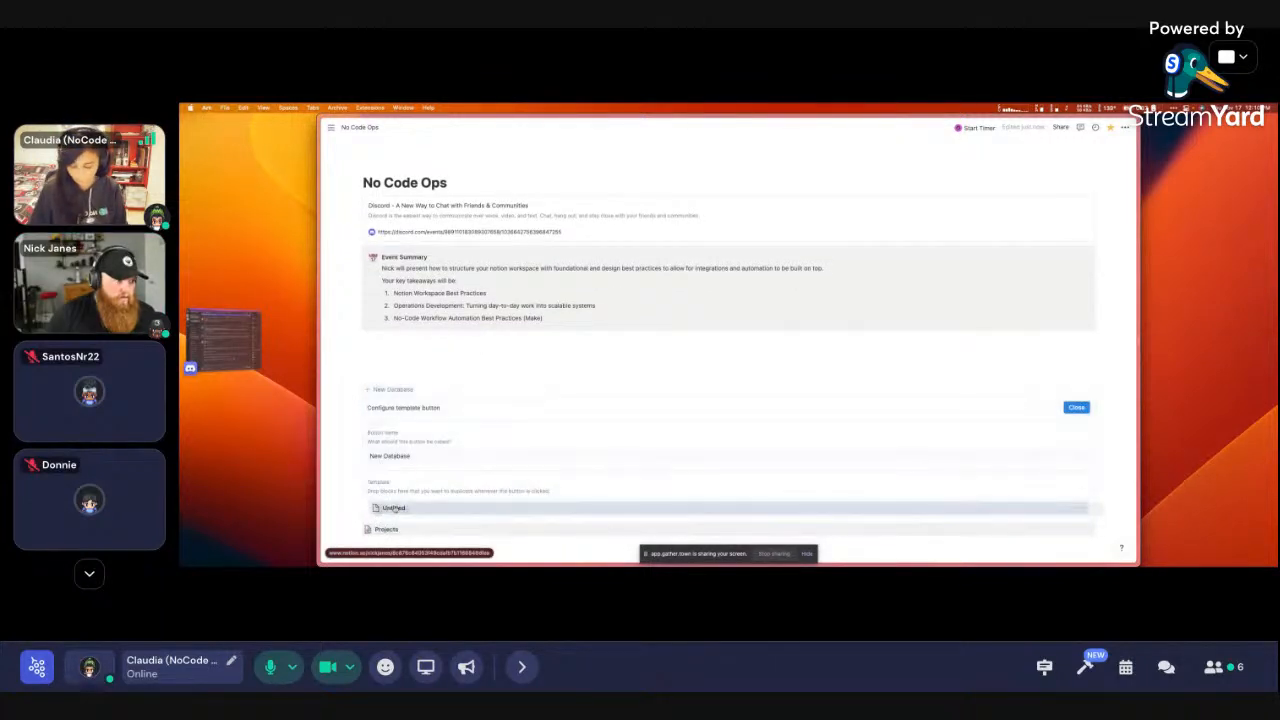
click(366, 509)
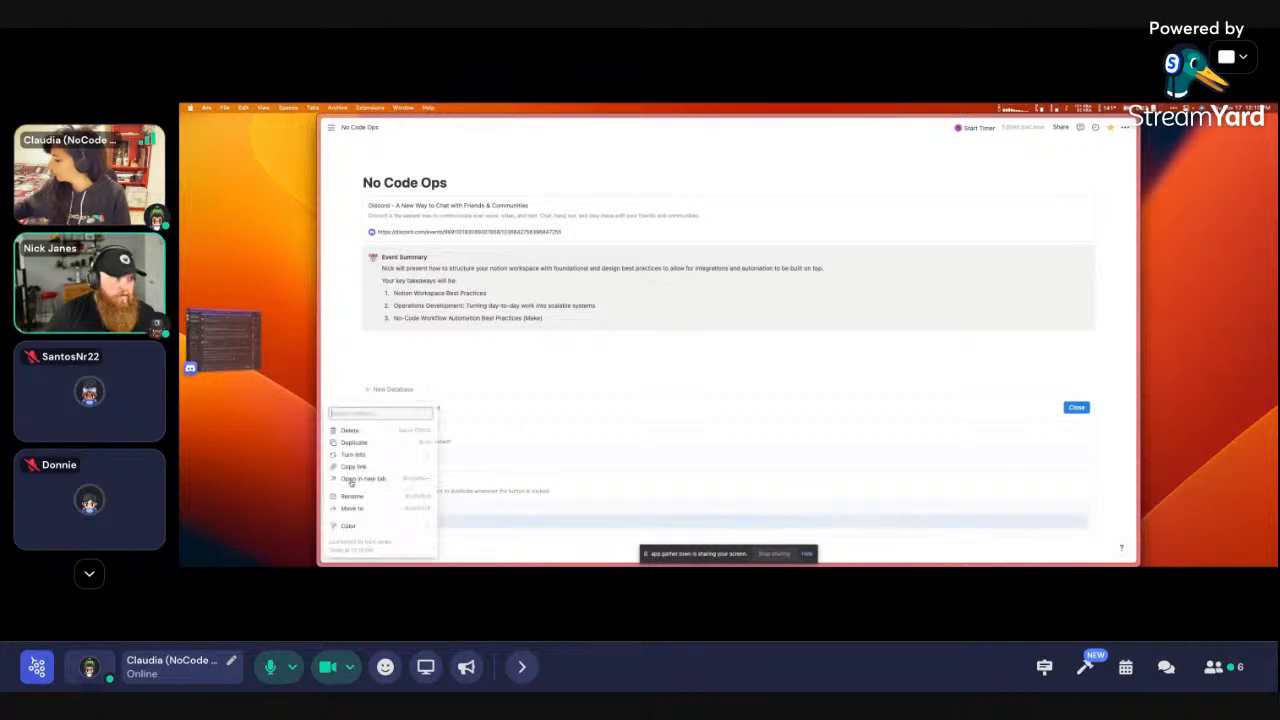
click(350, 431)
Retitle the Projects database to New Database with a database icon, then return to No Code Ops
click(395, 508)
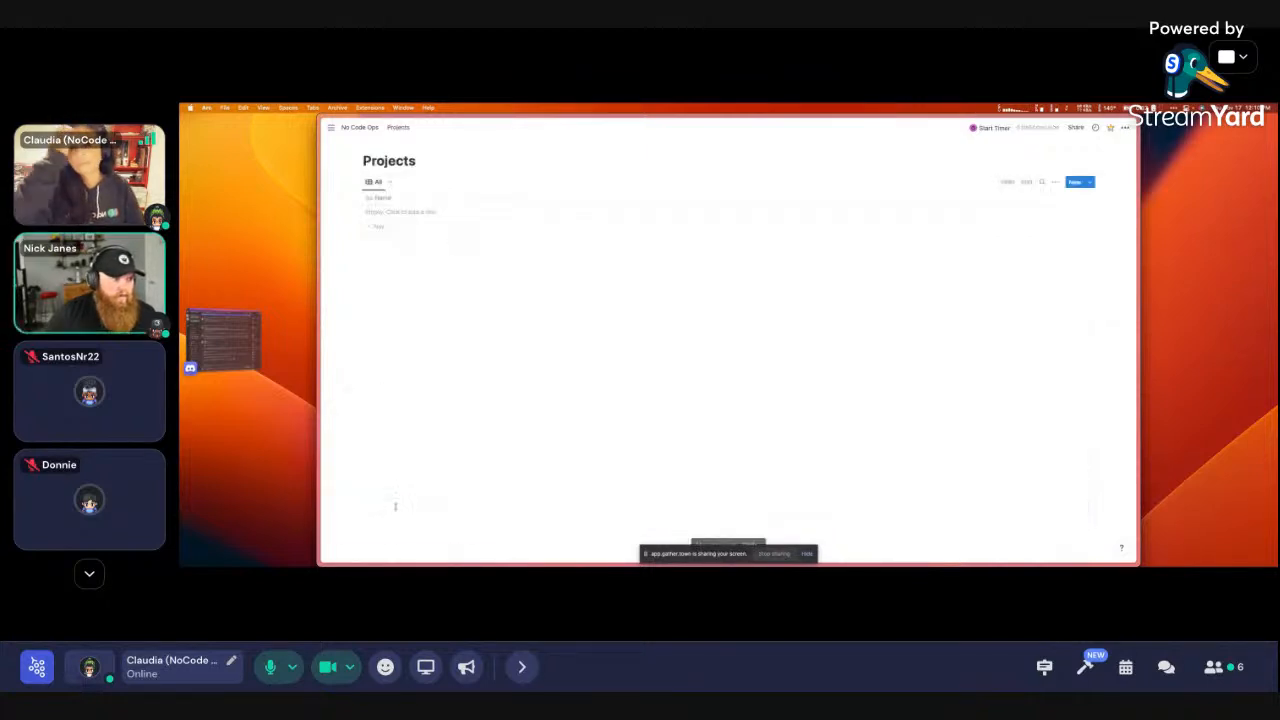
drag(415, 161, 365, 161)
text(New Database)
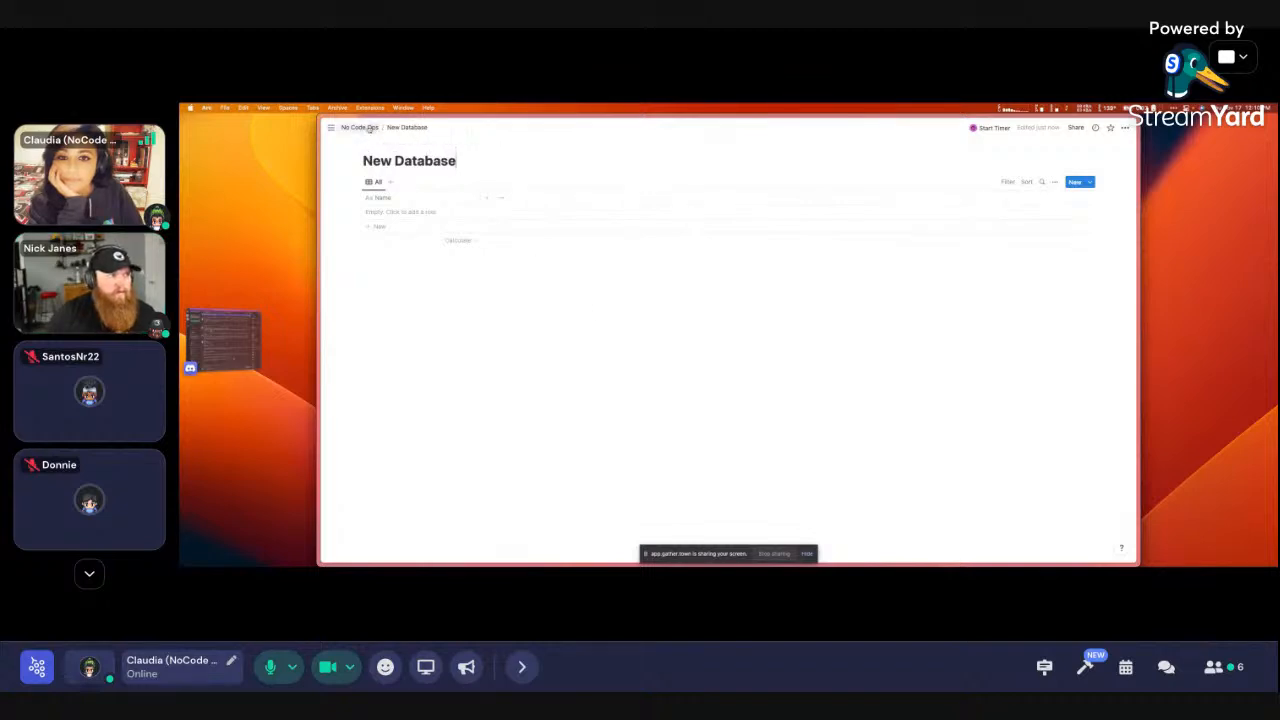
click(378, 145)
click(371, 160)
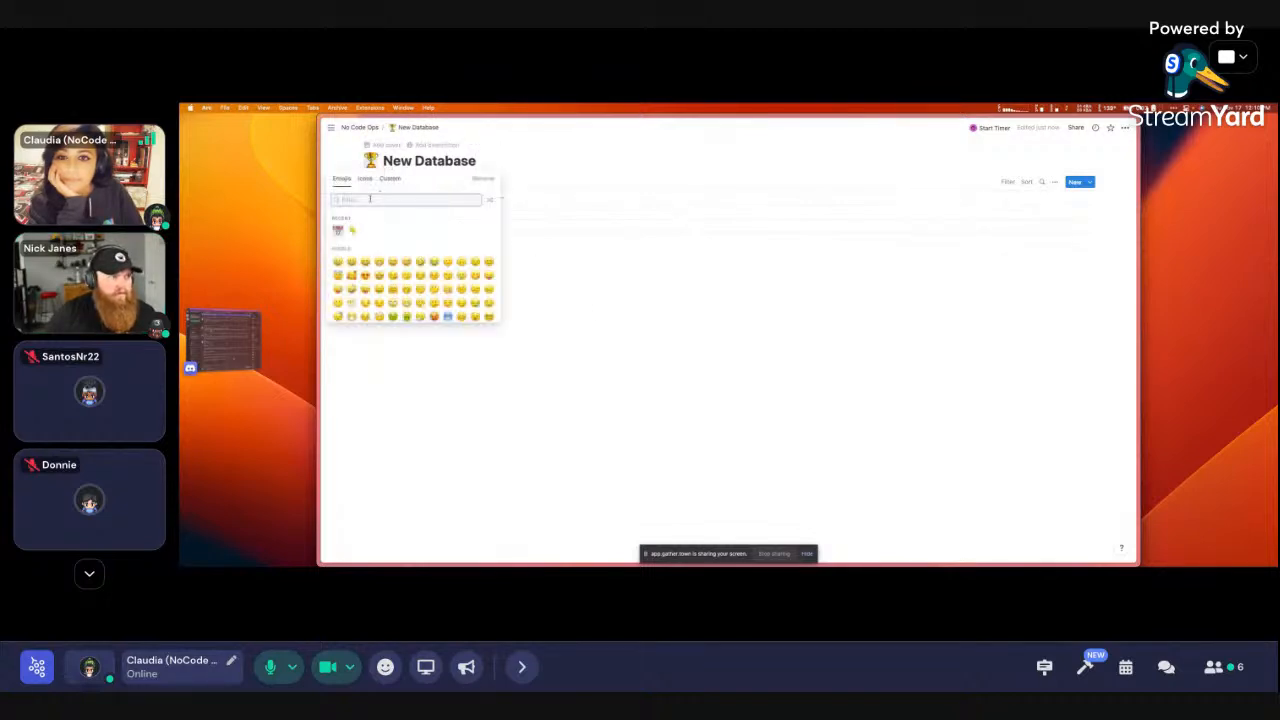
click(365, 178)
text(data)
click(346, 236)
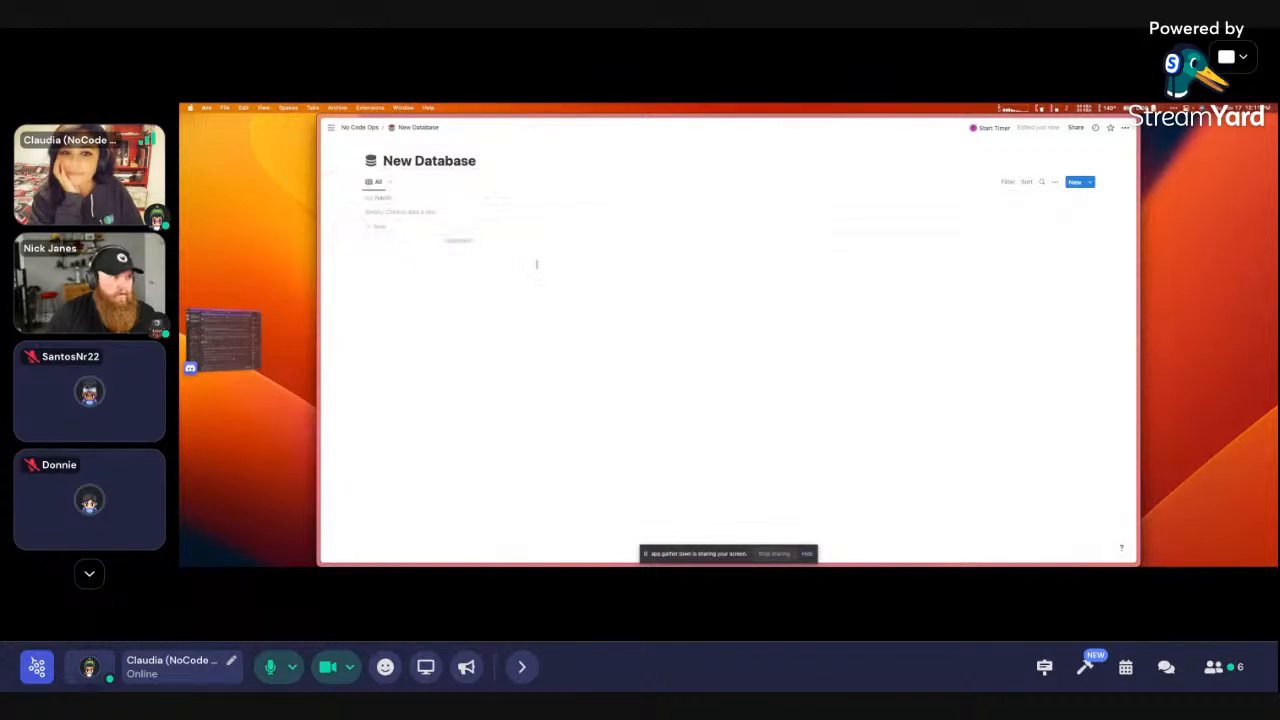
click(360, 127)
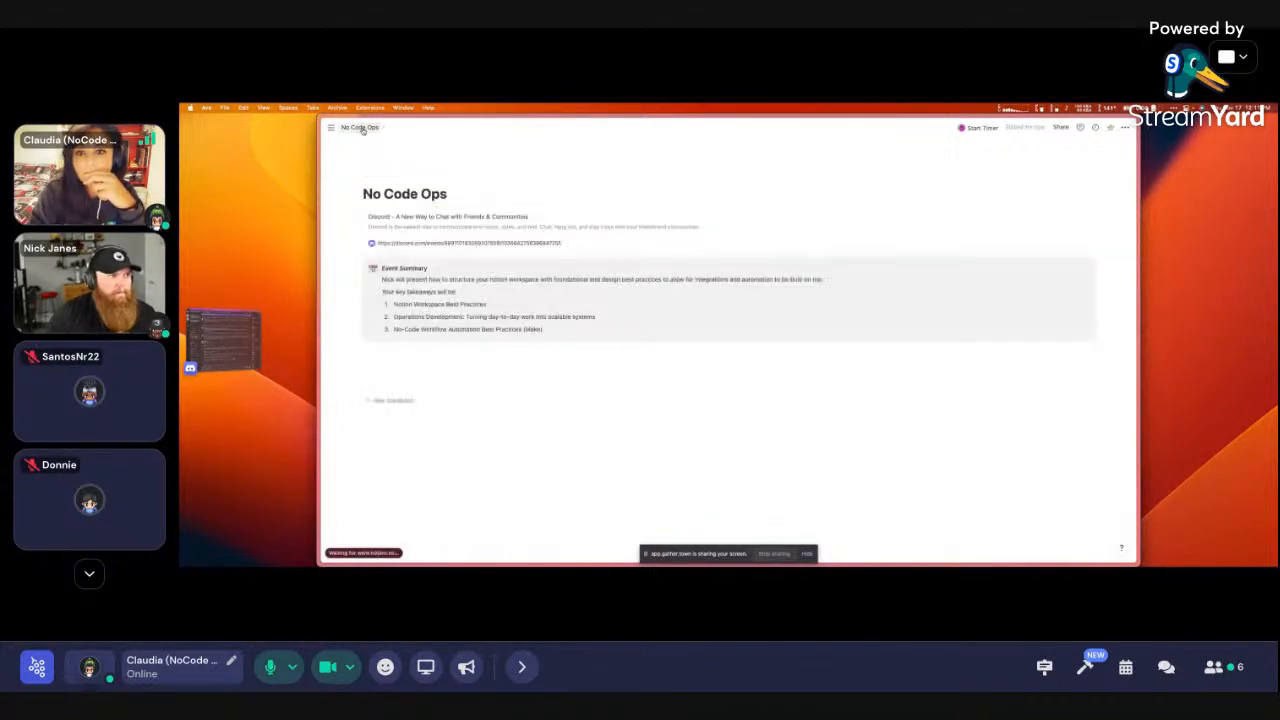
Run the + New Database template button to insert a new database page
click(372, 404)
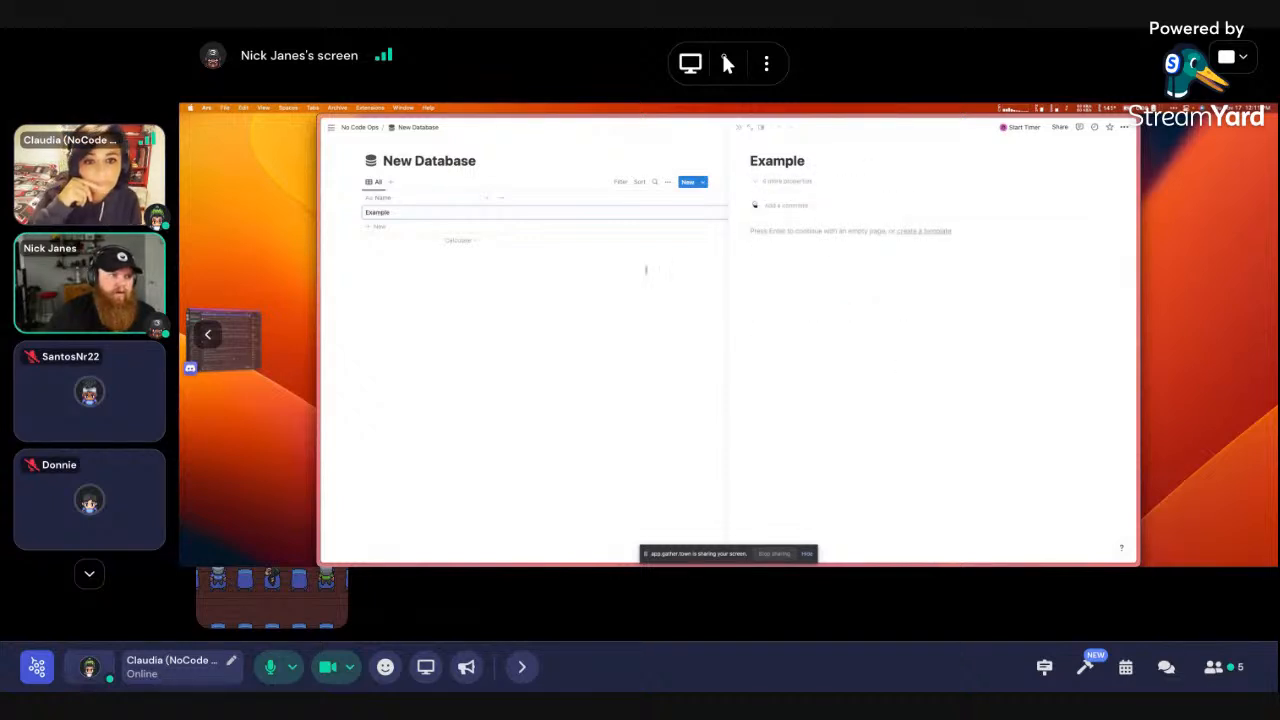
Close the Example entry's side peek and go back to the No Code Ops page
key(Escape)
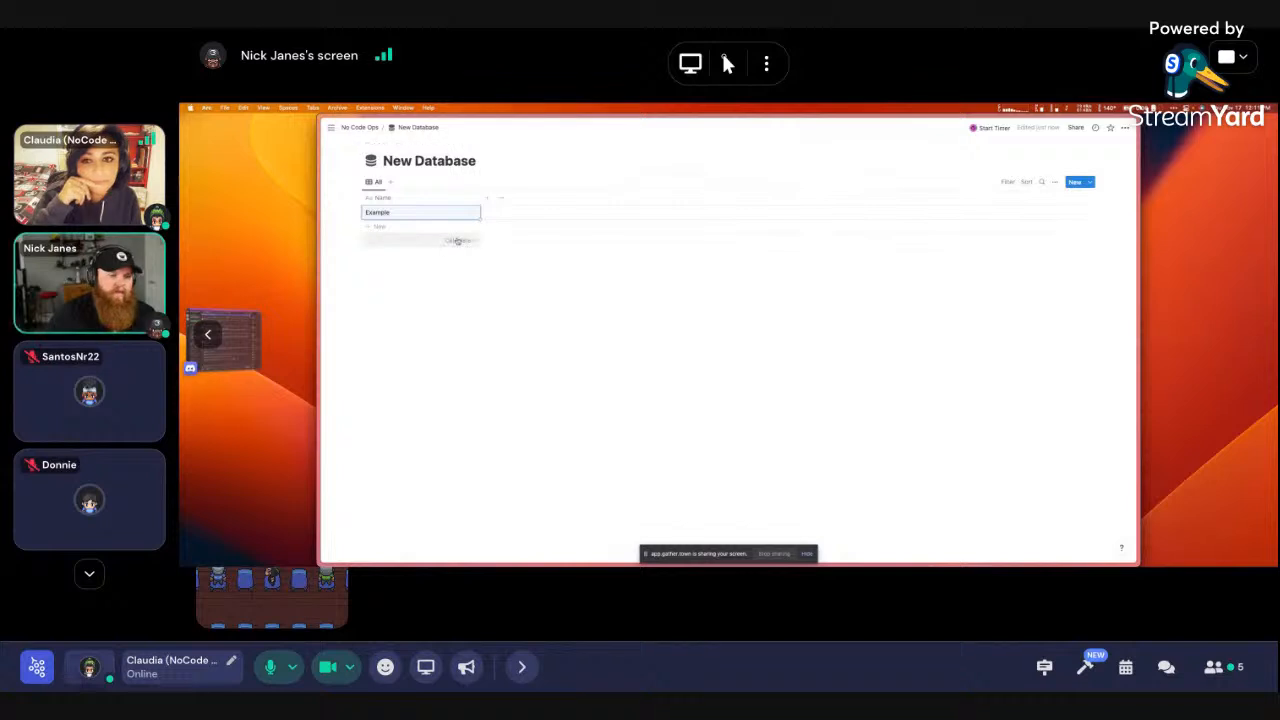
click(349, 128)
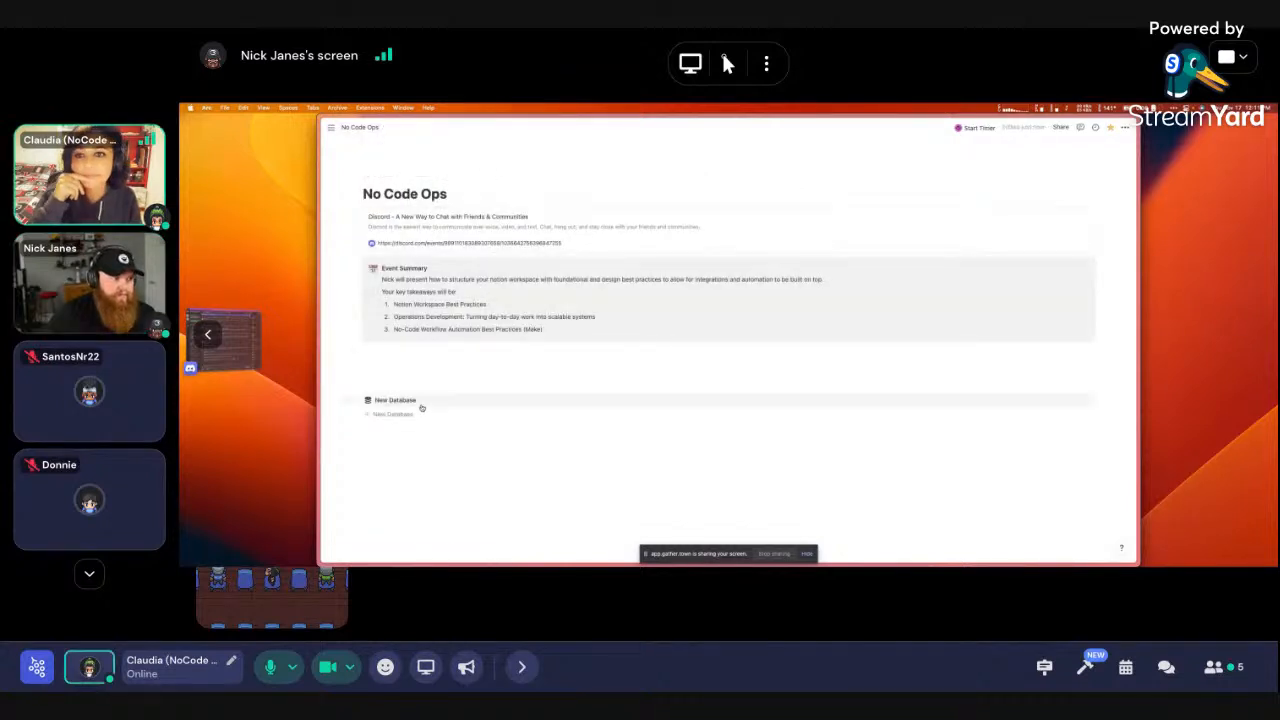
Delete the New Database block, undo the deletion, and start an empty line below it
click(357, 401)
click(391, 324)
key(super+z)
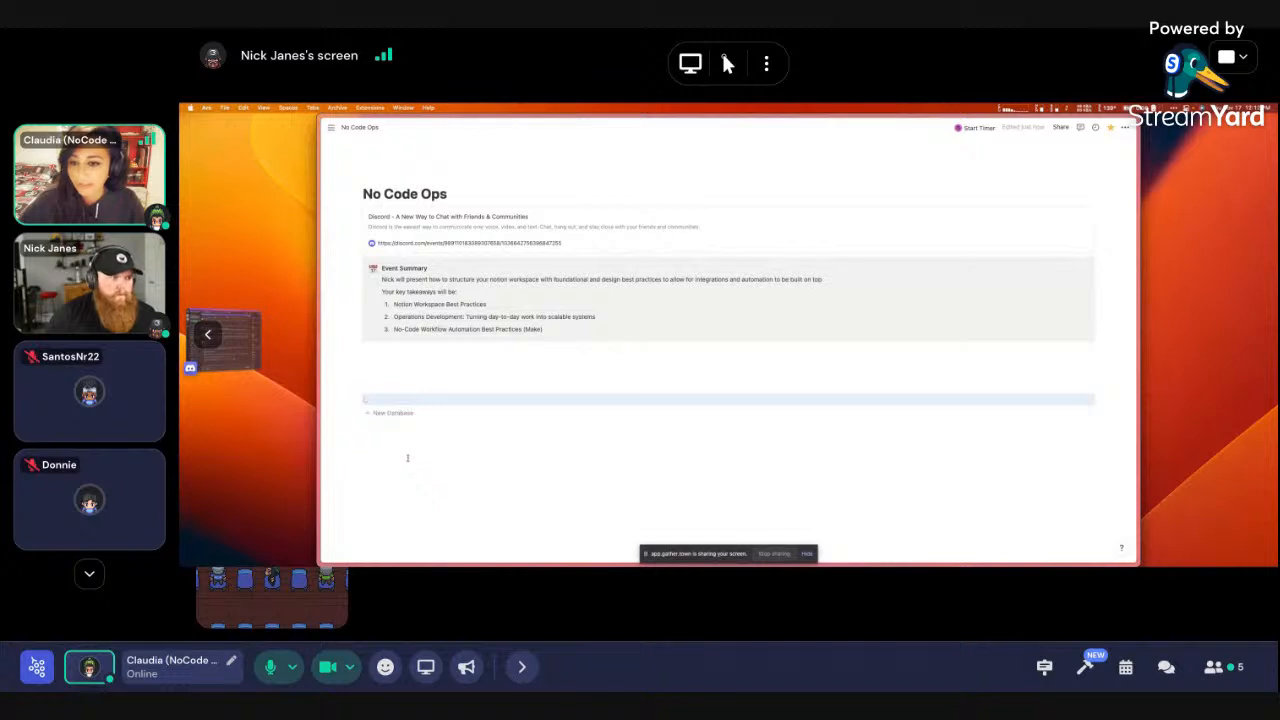
click(411, 455)
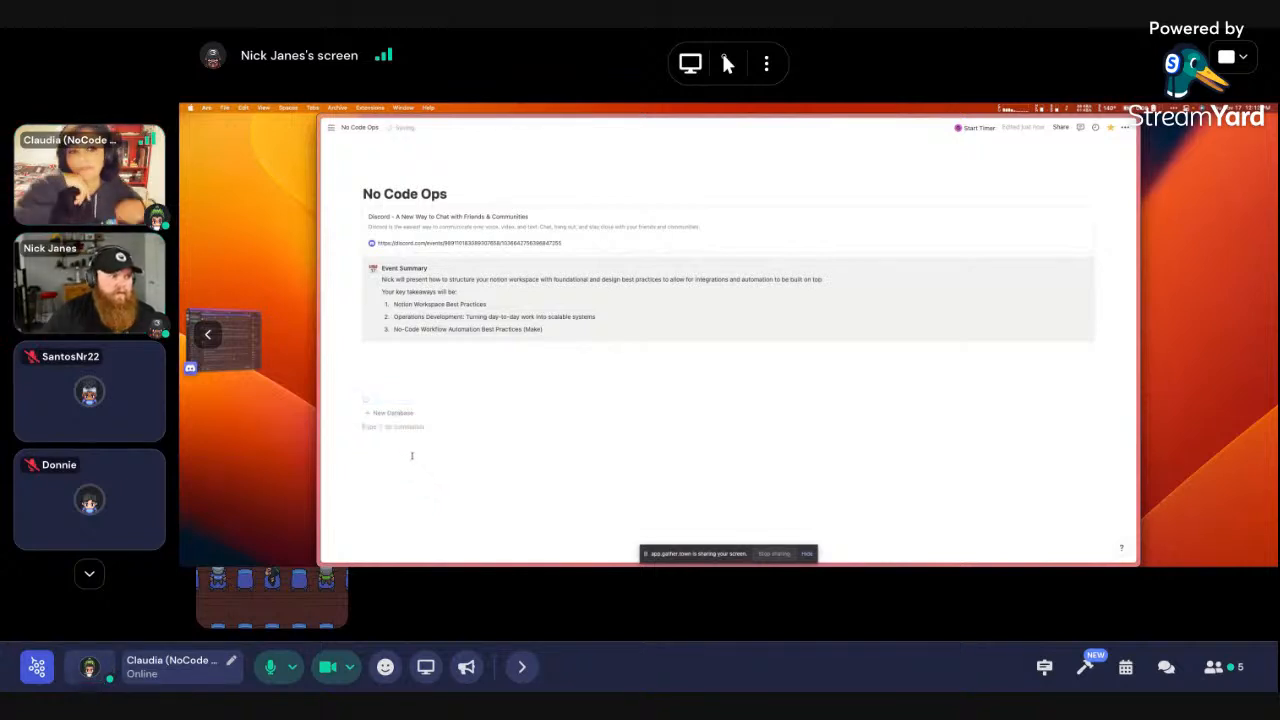
Reload the workspace with Cmd+R and open the New Database page
key(super+r)
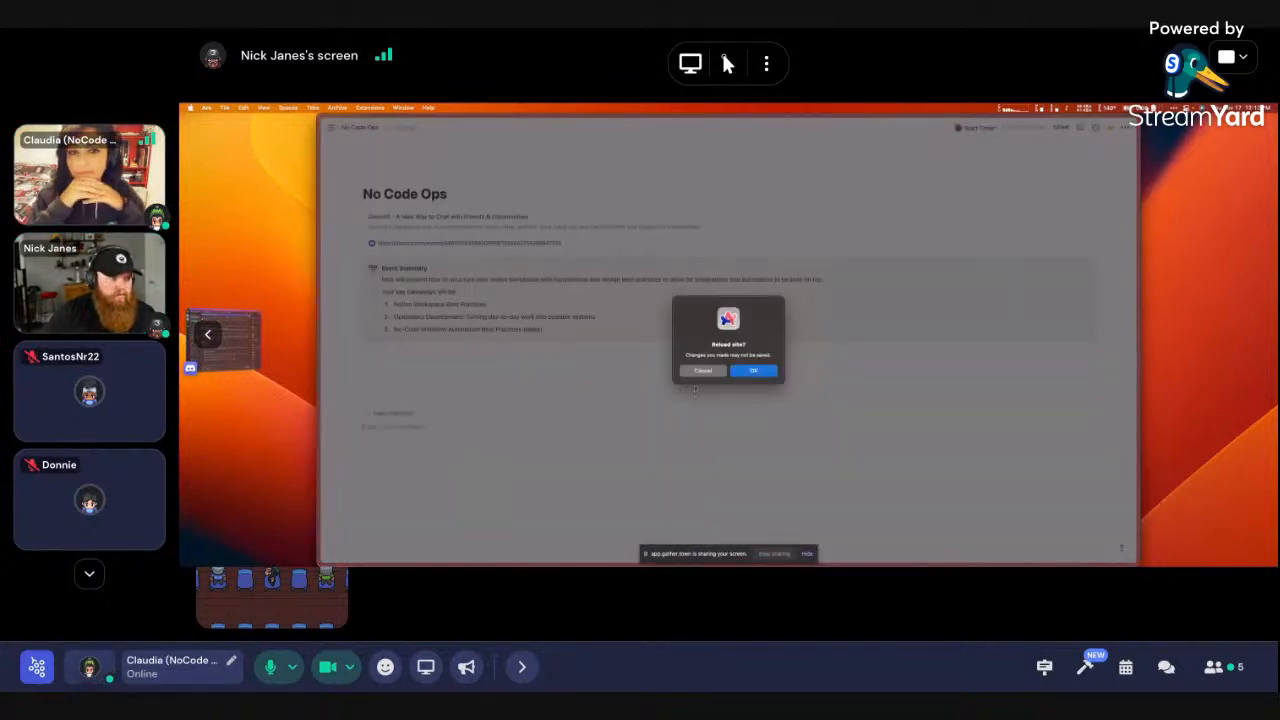
key(Return)
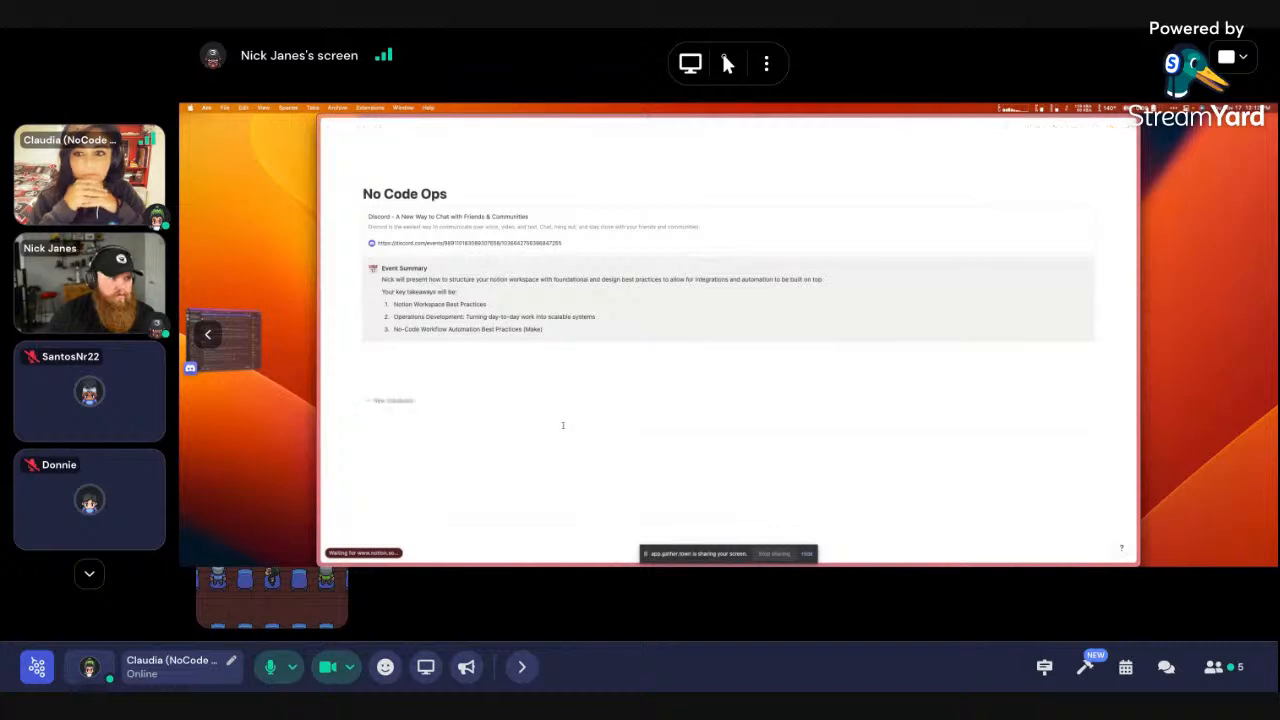
click(382, 400)
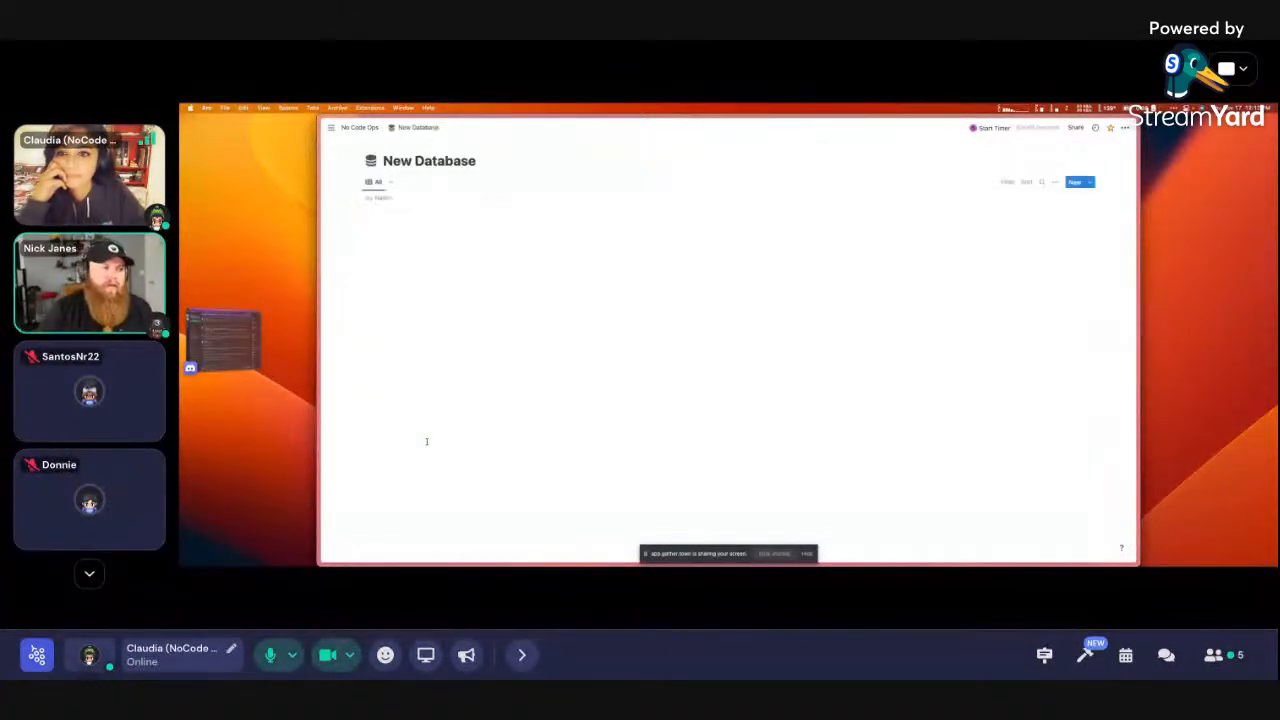
Open the Example entry and rename it Projects
click(461, 214)
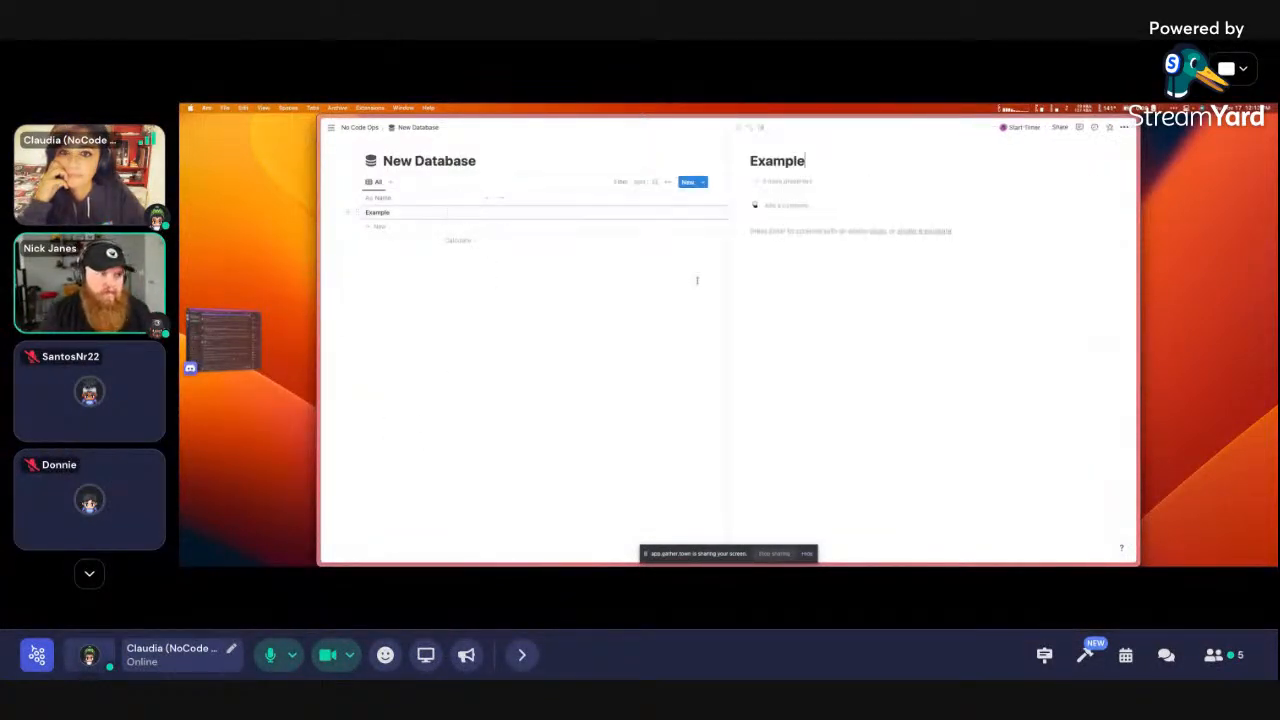
double_click(786, 161)
text(Projects)
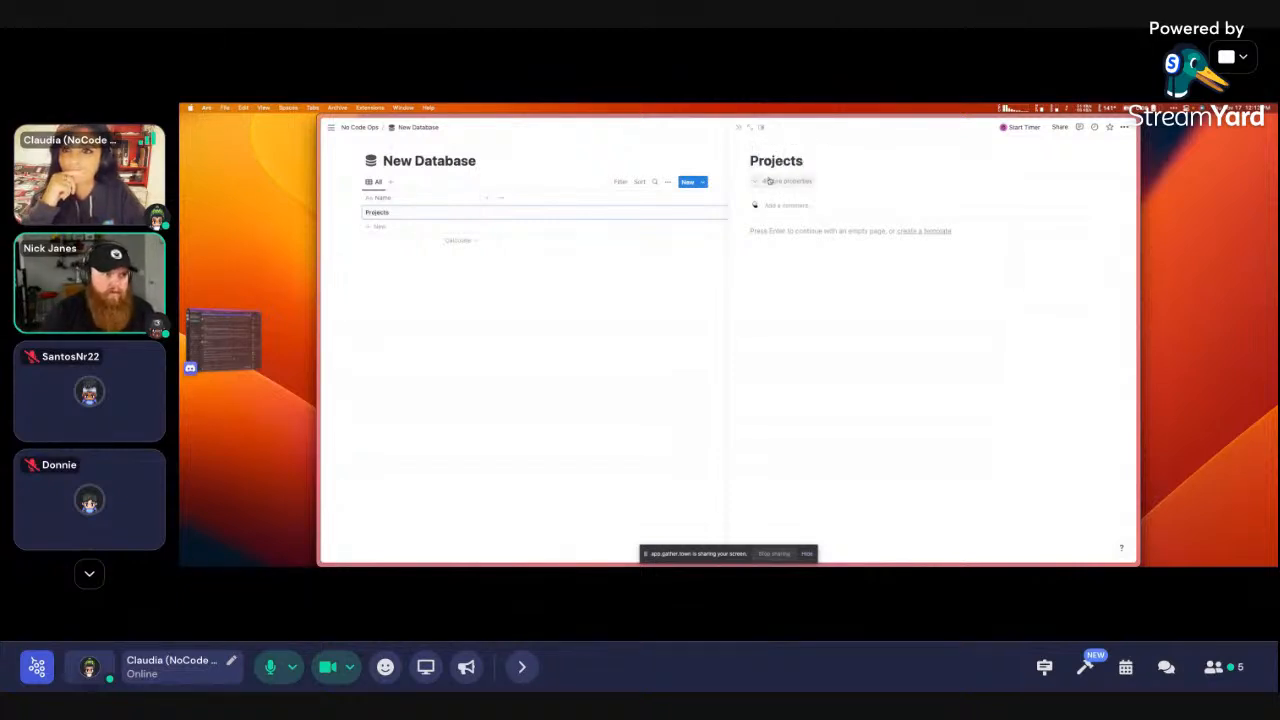
Add a Status property at the top, hide the four created/edited properties, and close the entry
click(769, 180)
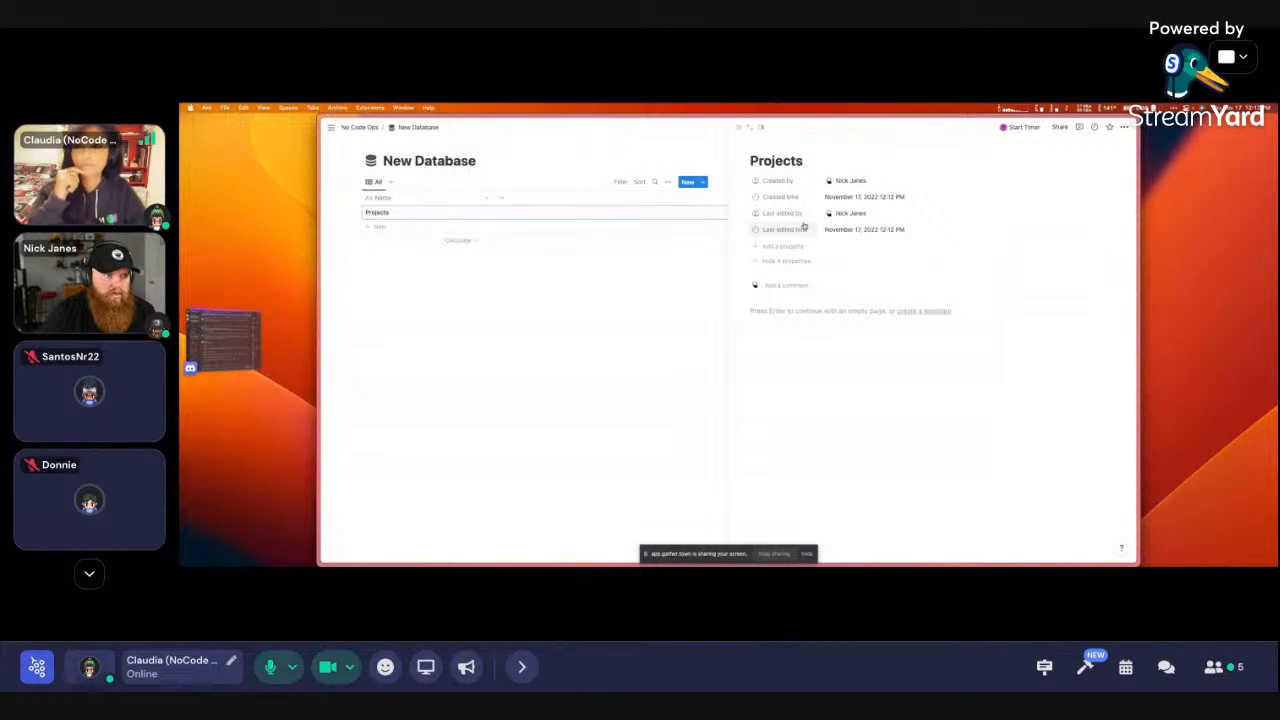
click(797, 246)
click(795, 345)
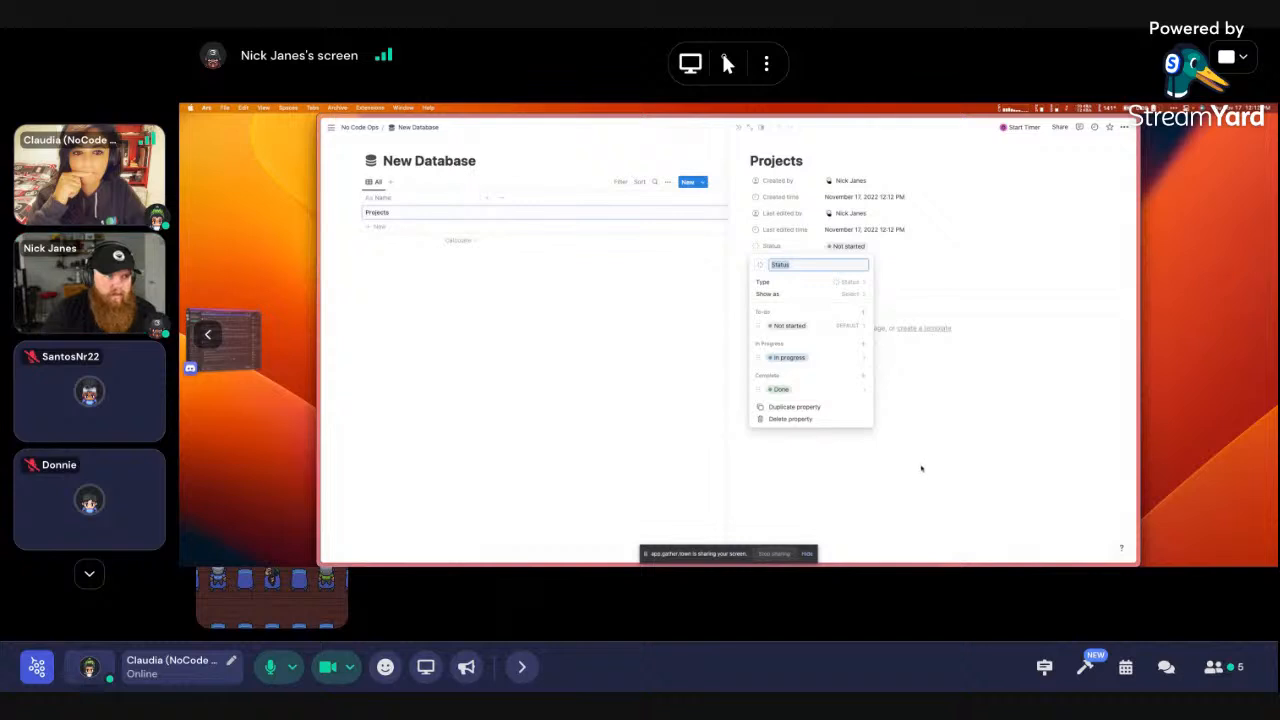
click(845, 294)
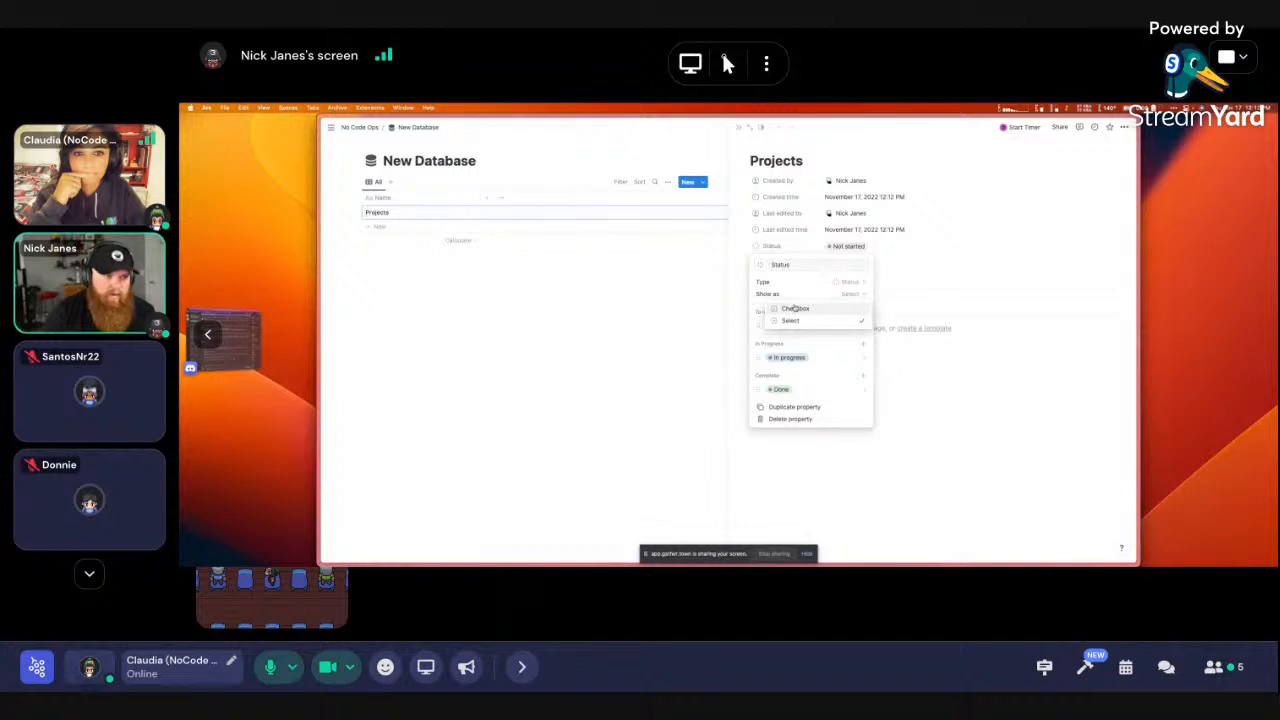
click(923, 420)
click(920, 409)
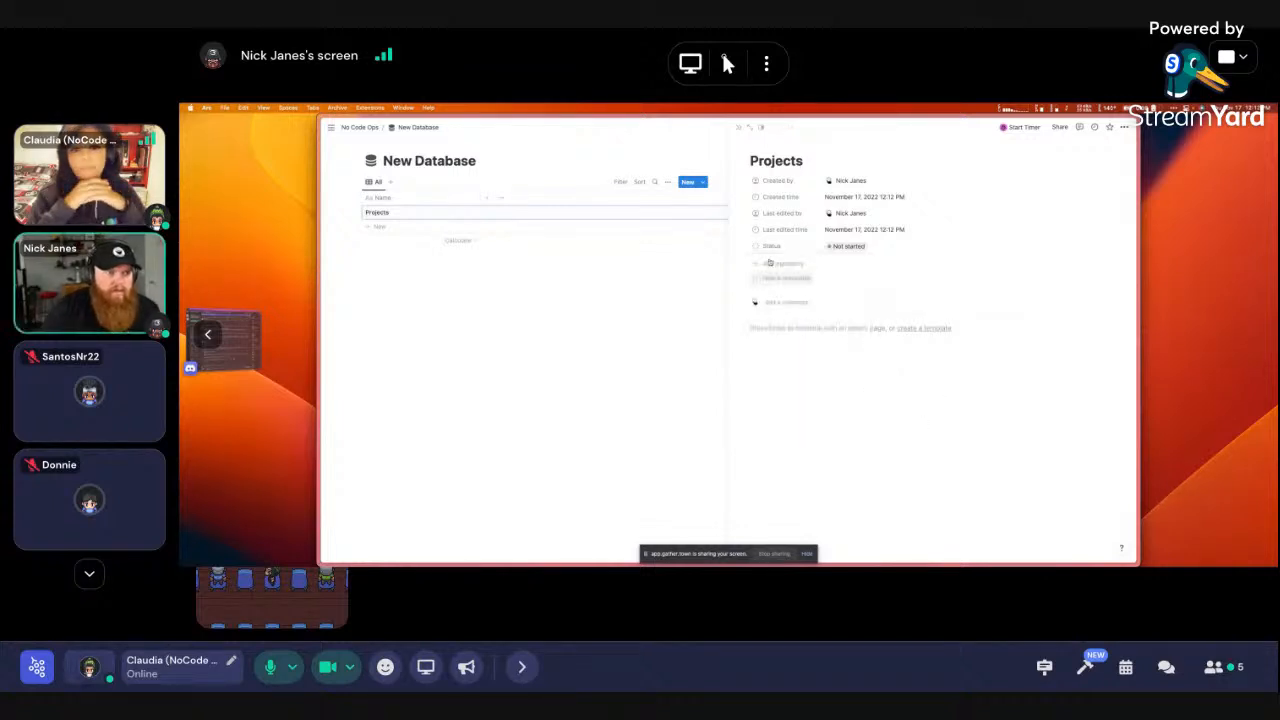
drag(767, 247, 769, 184)
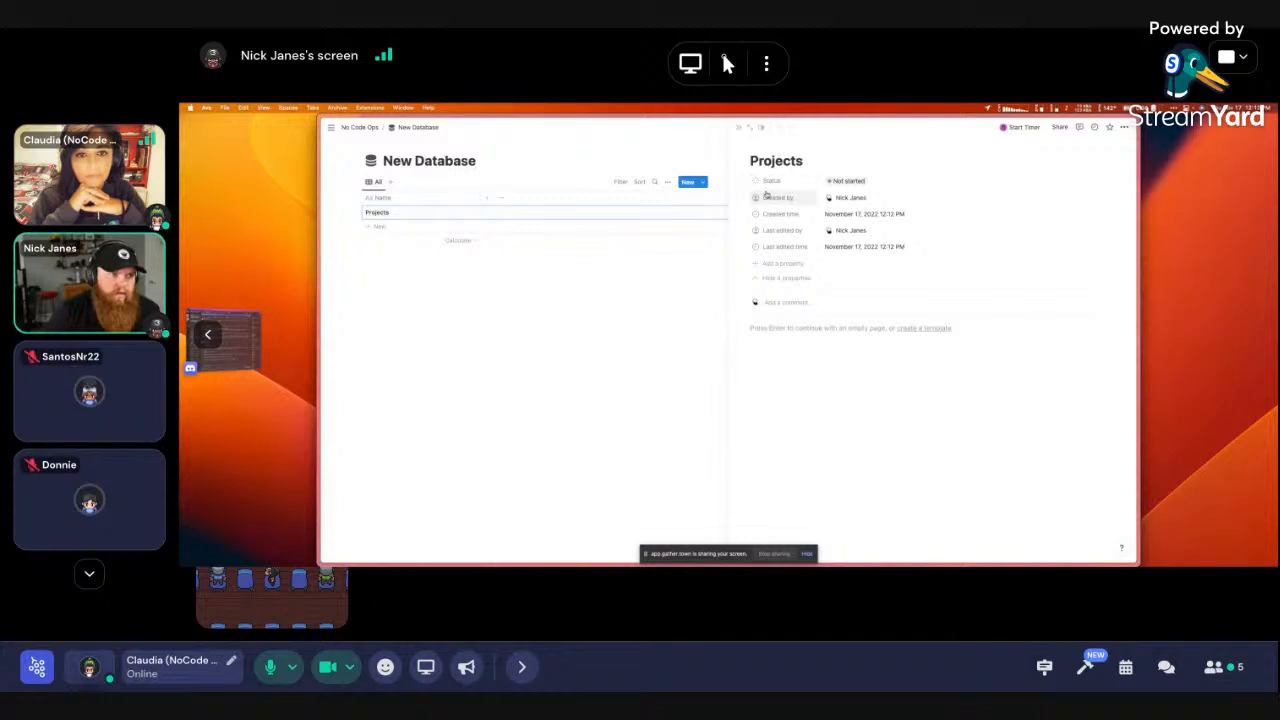
click(784, 279)
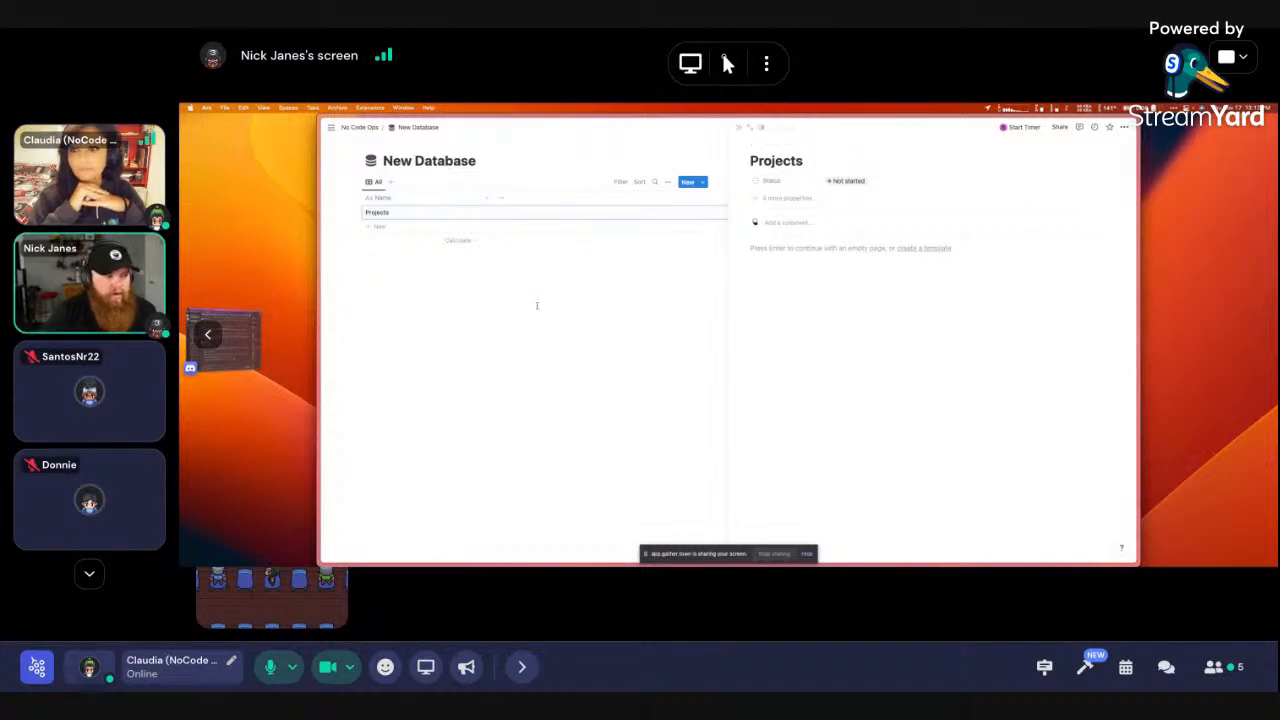
click(584, 310)
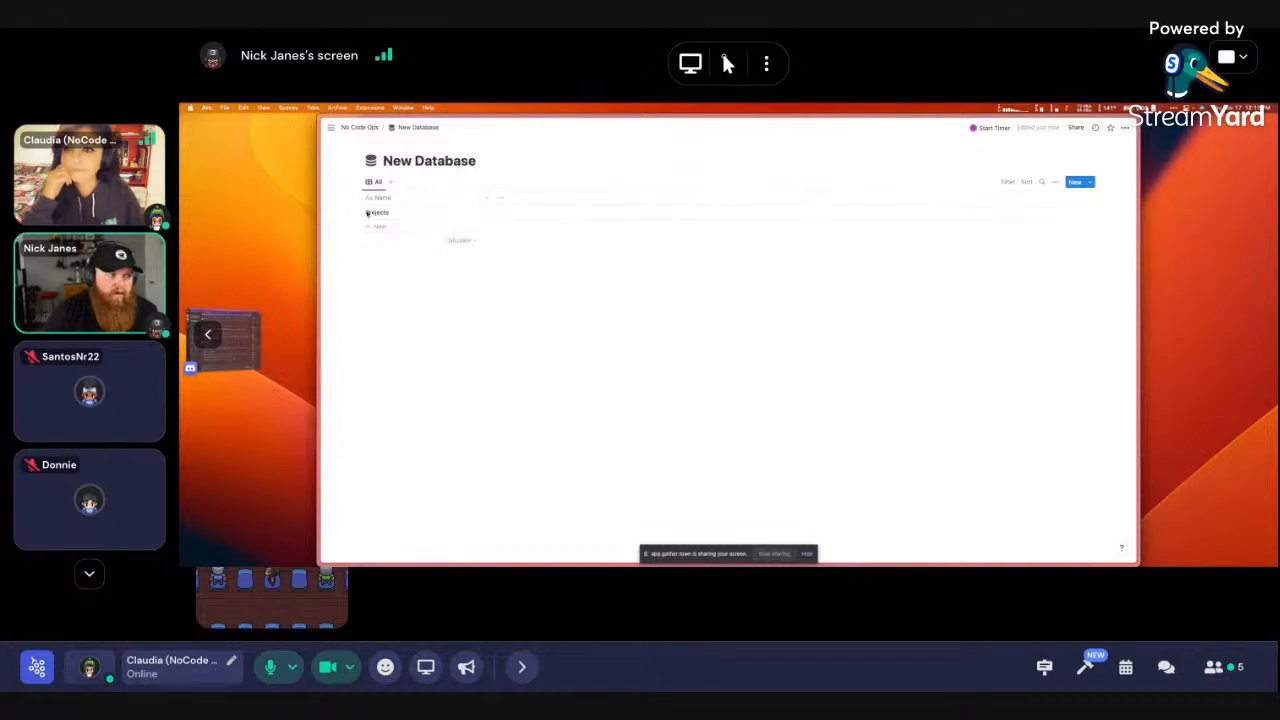
Create a database template titled 'New Project' and open it as a full-width page
click(1089, 182)
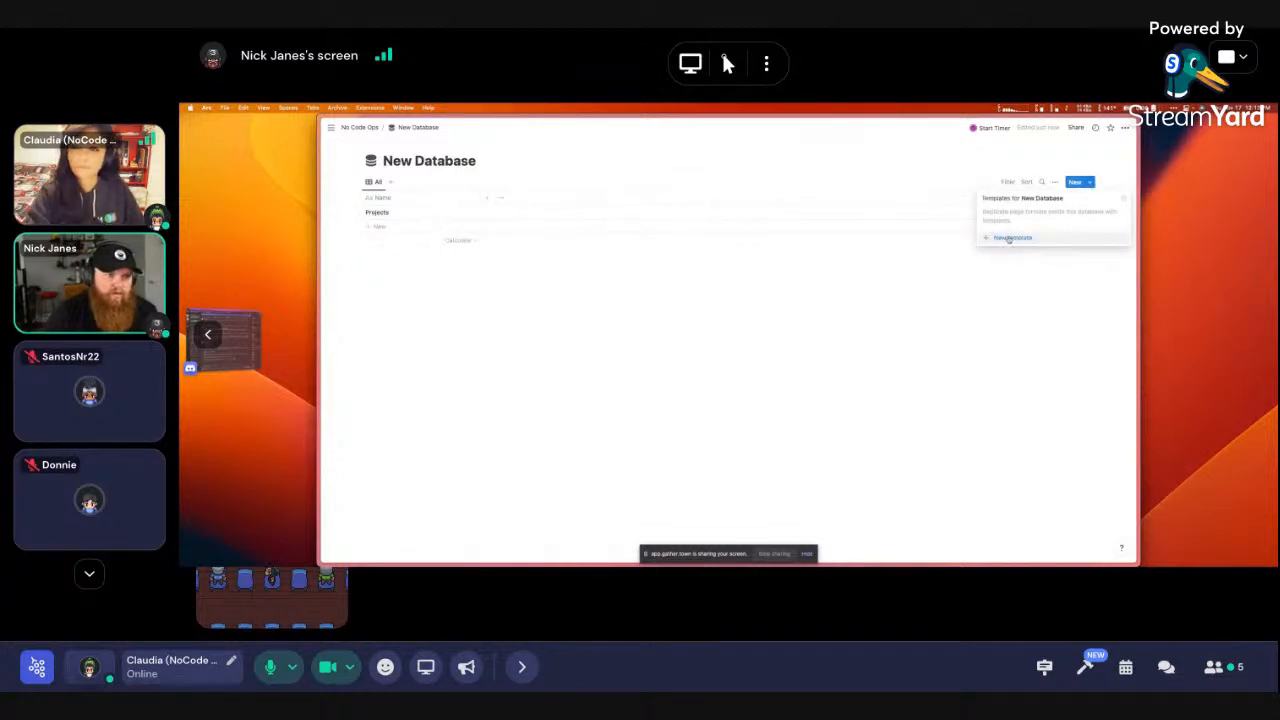
click(1010, 238)
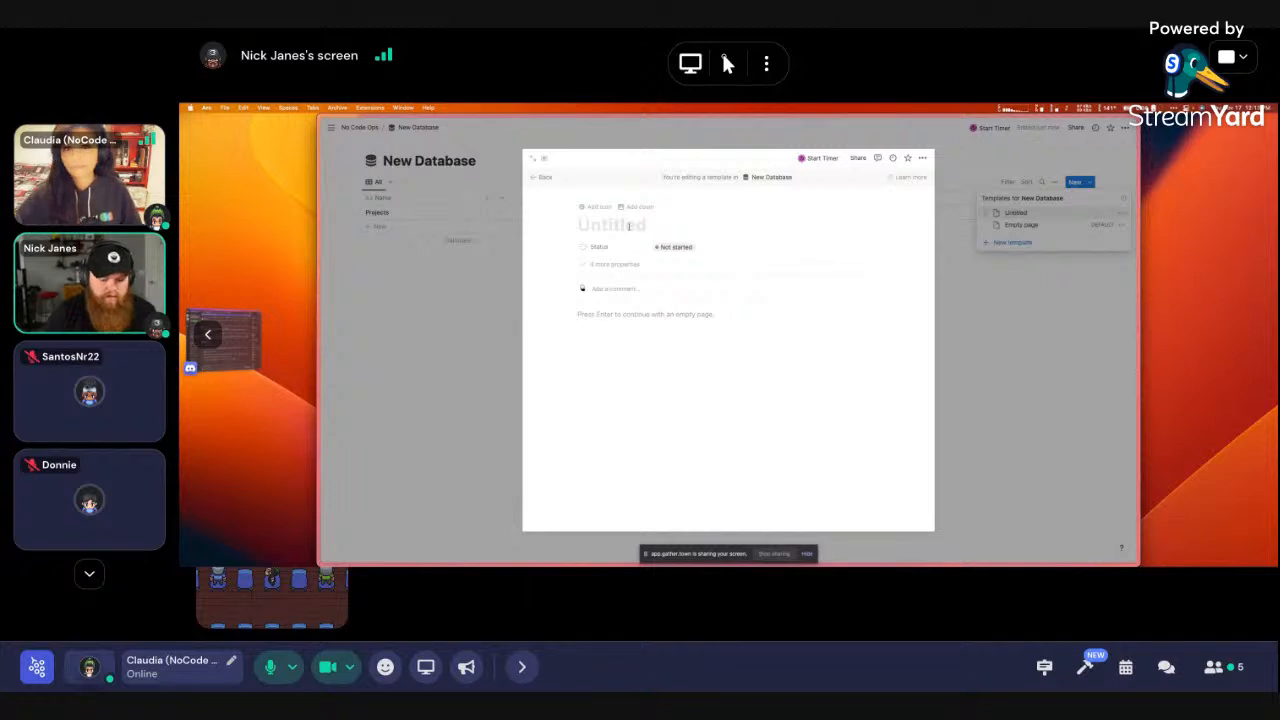
text(New Project)
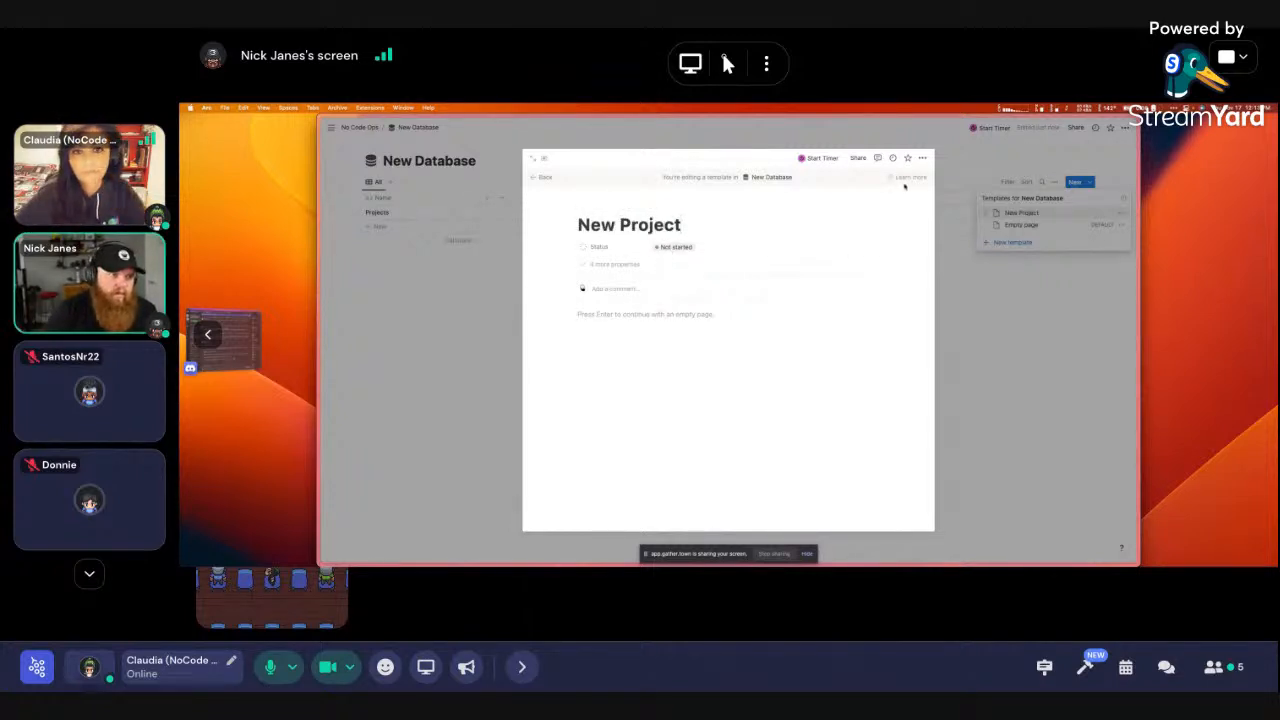
click(533, 158)
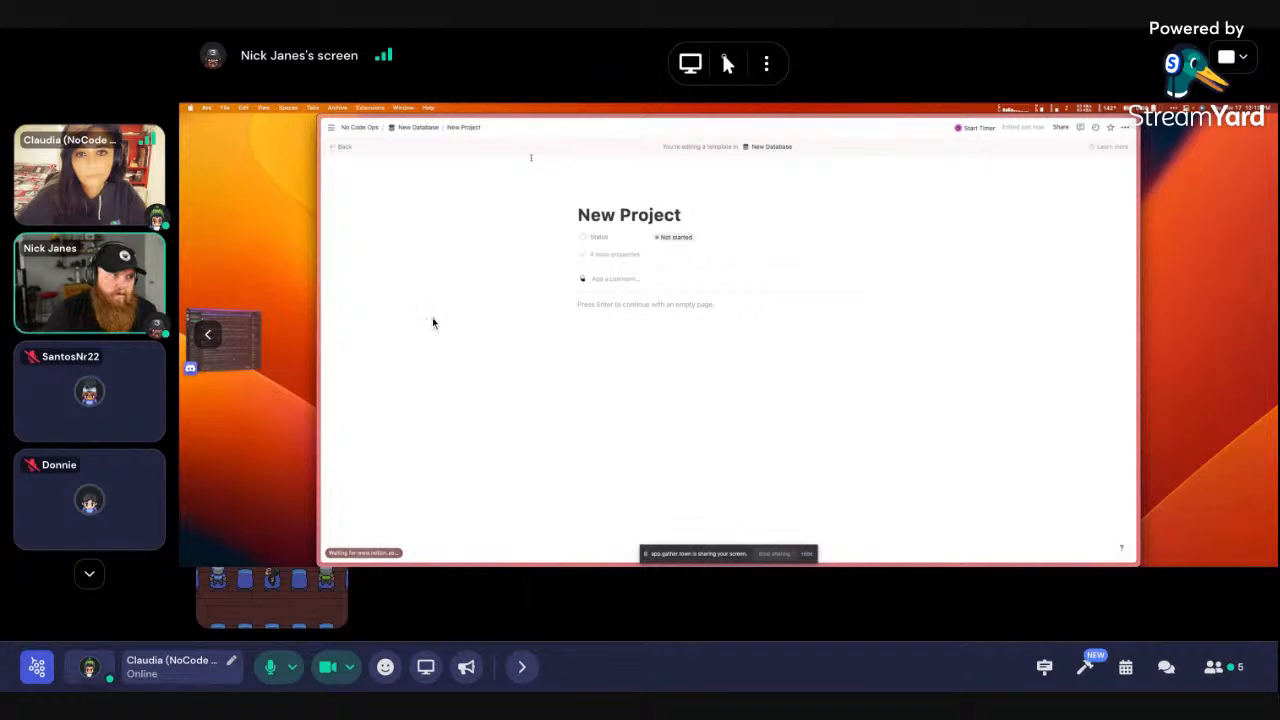
click(1125, 127)
click(1117, 201)
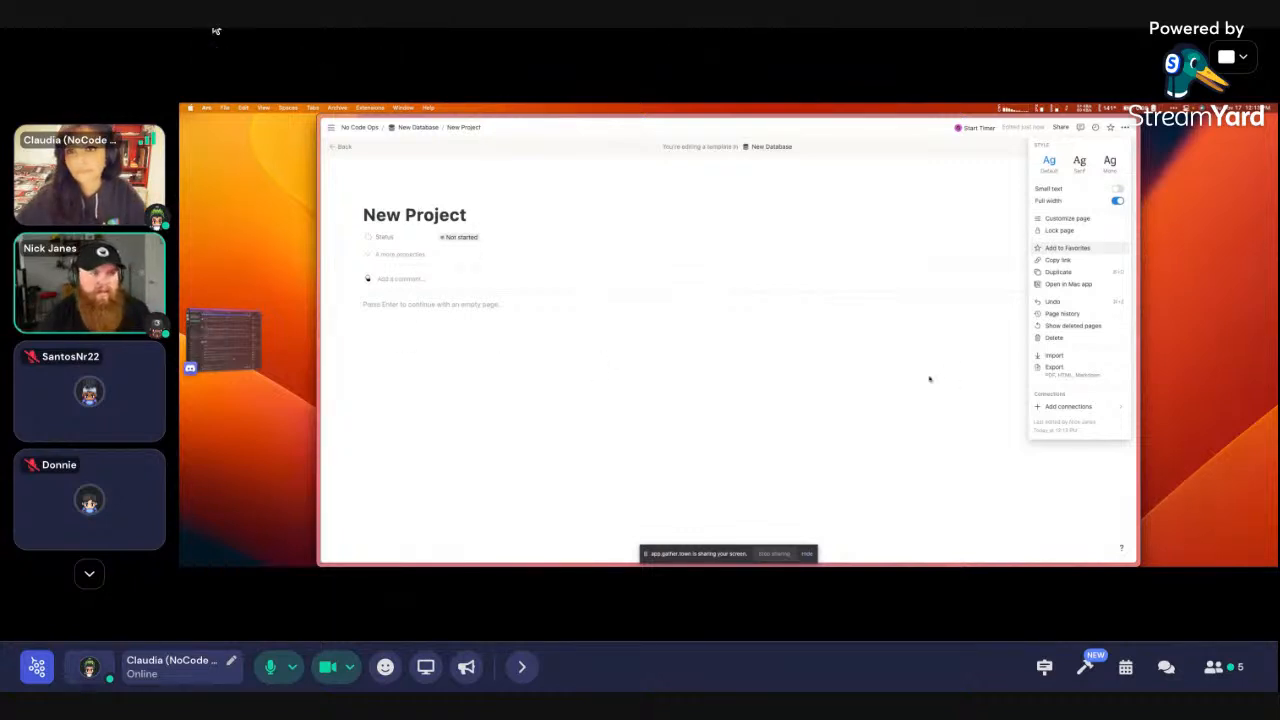
Turn on Small text and try the Serif and Mono fonts, then go back to Default
click(1115, 189)
click(1080, 167)
click(1049, 168)
click(1110, 168)
click(1049, 168)
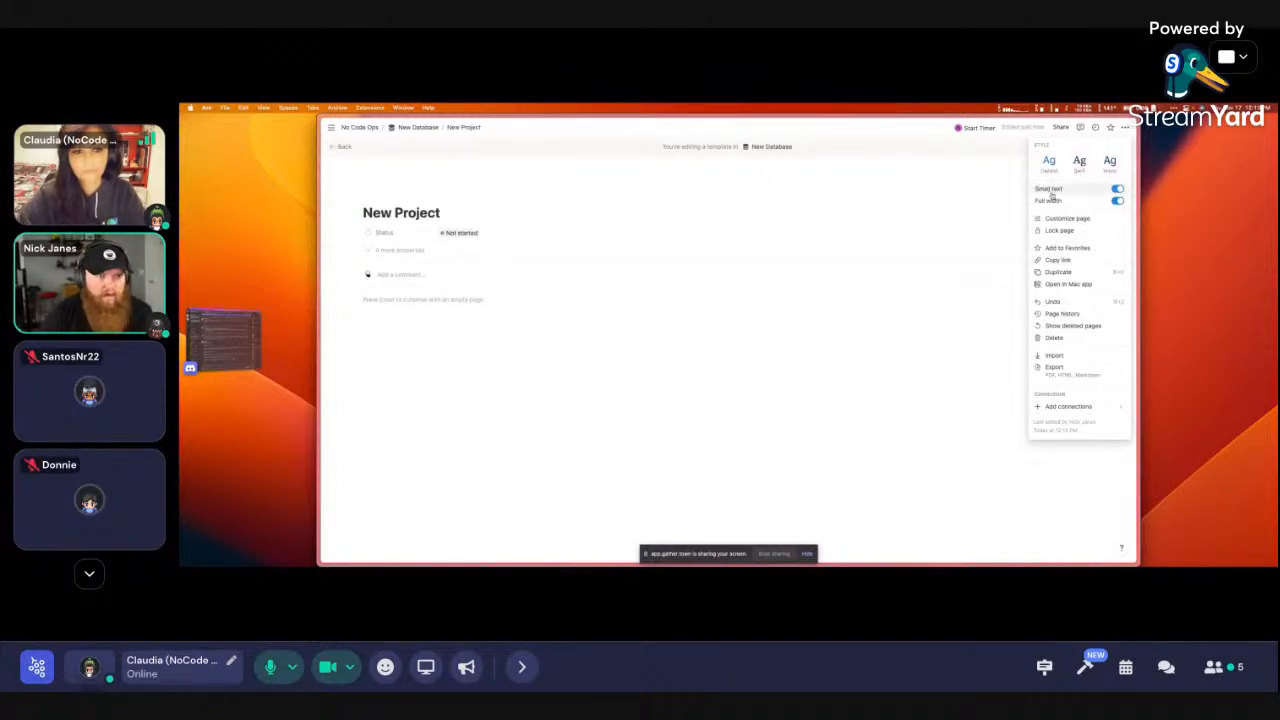
Open and close Customize page, then show the template as a popup over New Database
click(1066, 218)
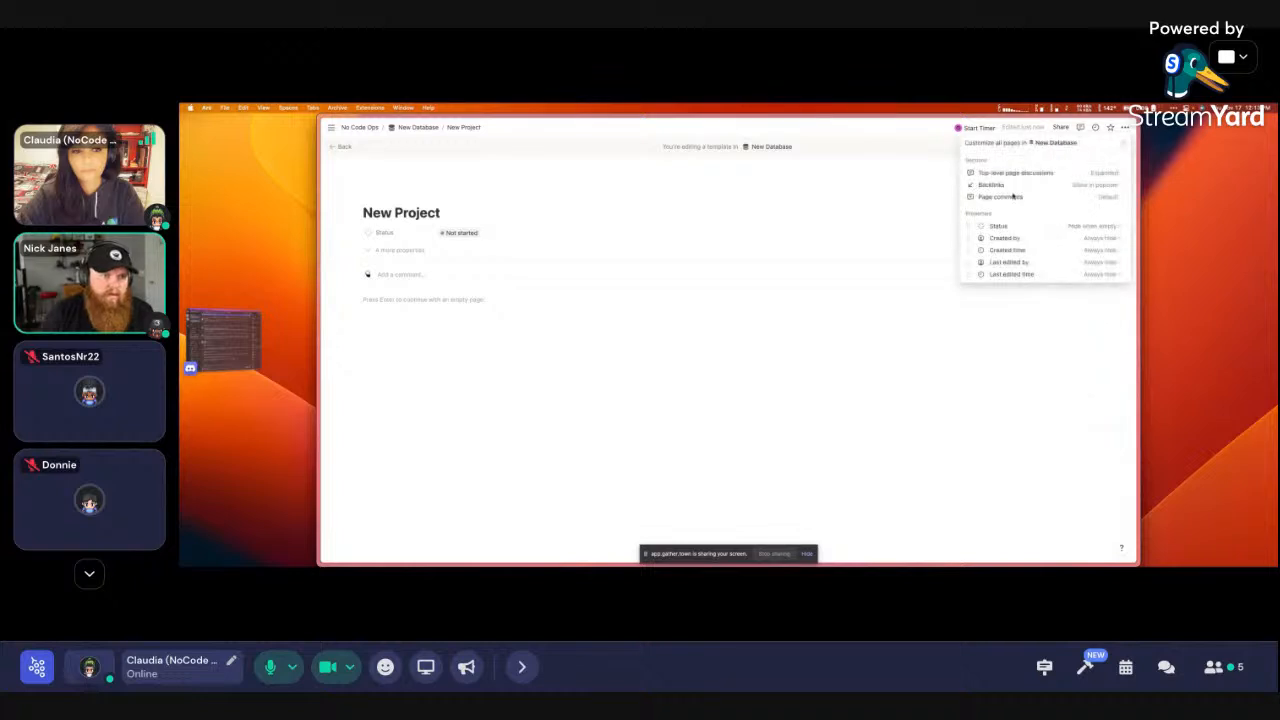
click(1011, 360)
click(342, 149)
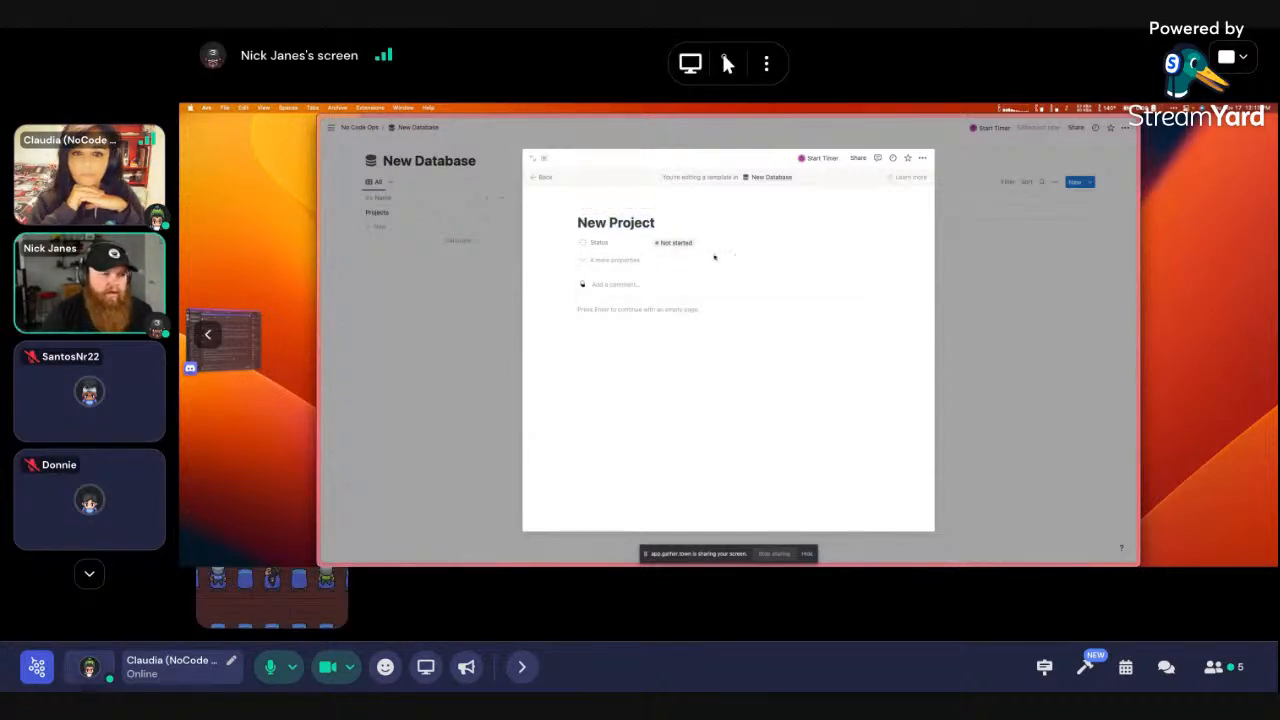
Leave the template's Status at Not started and close the template editor
click(680, 243)
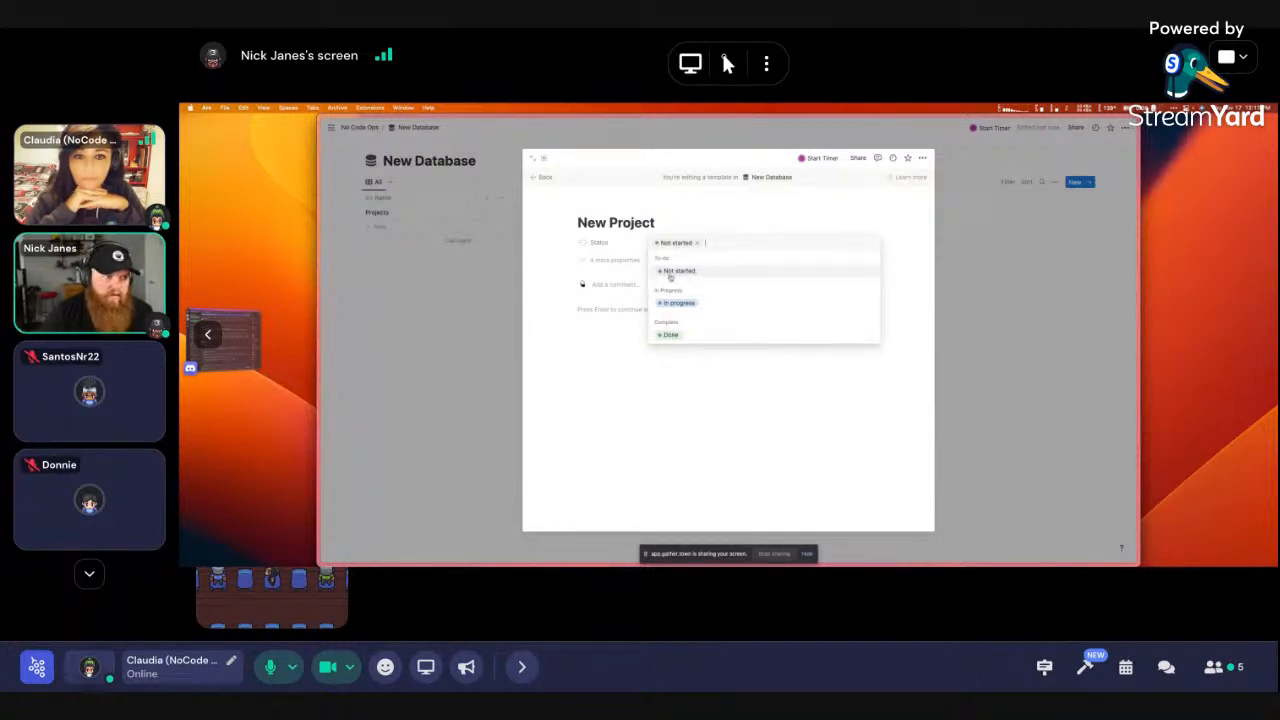
click(617, 364)
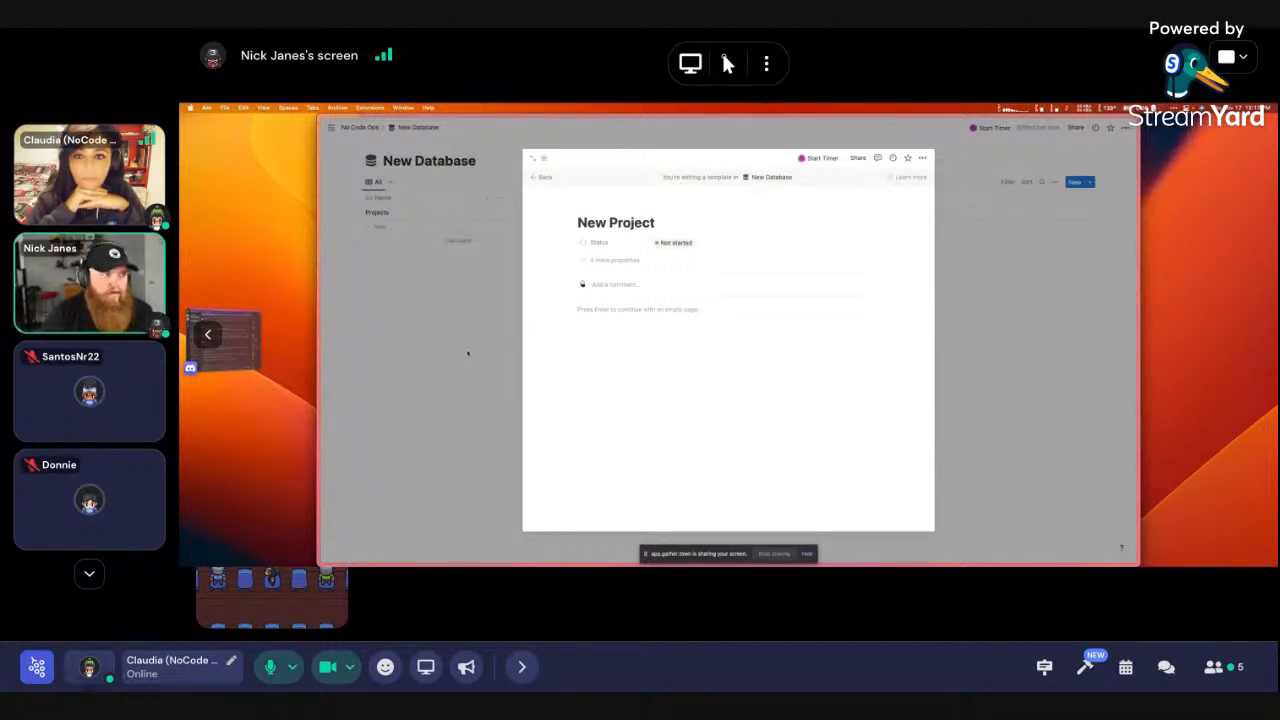
click(463, 350)
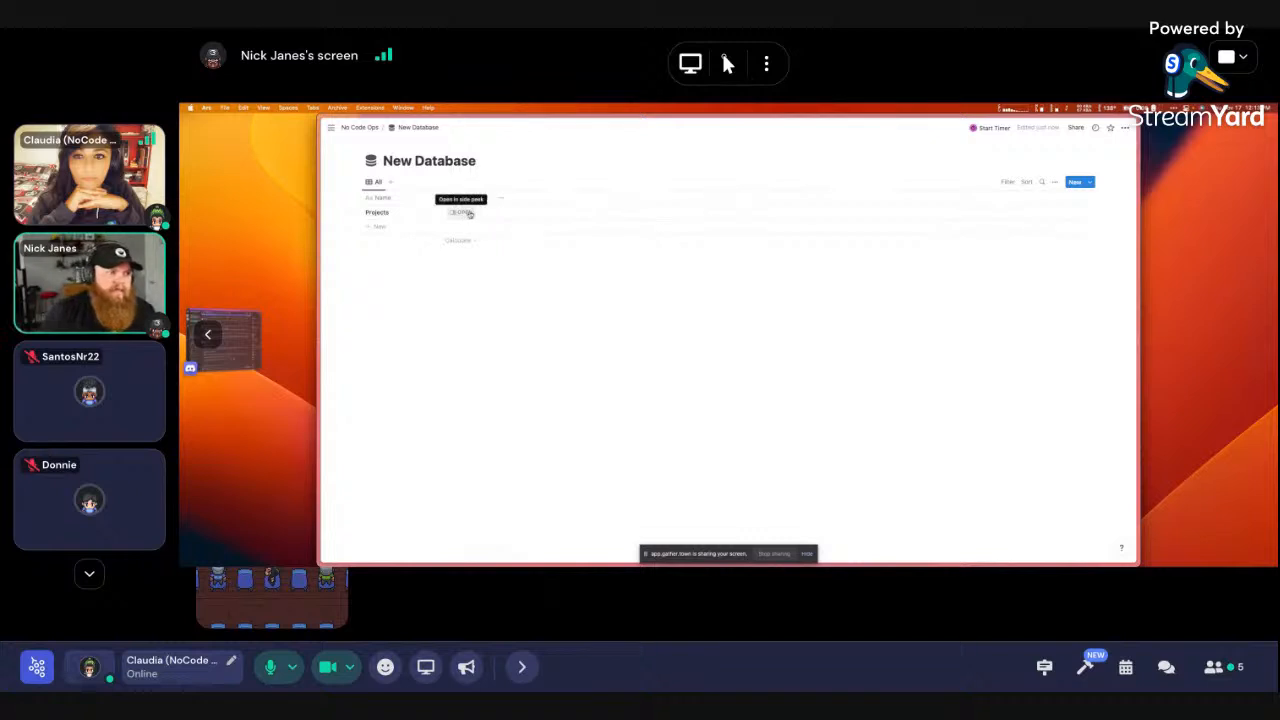
Set New Project as the default template for all views
click(1090, 183)
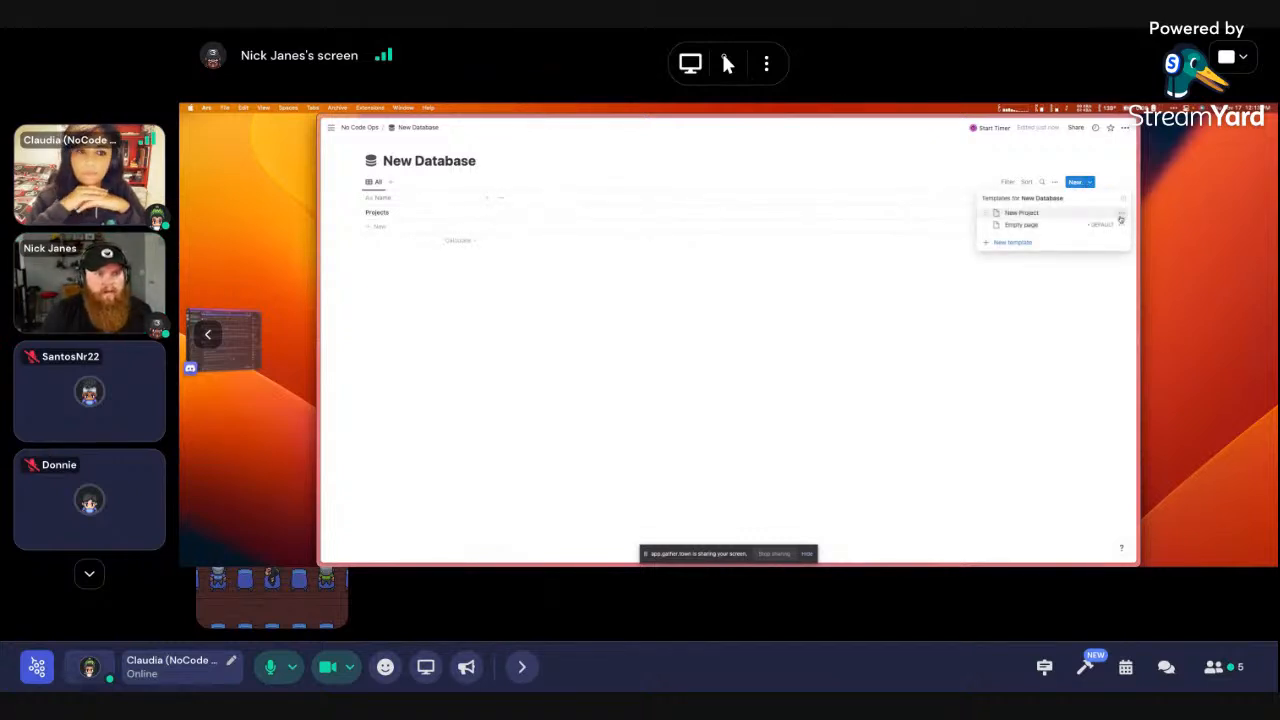
click(1121, 214)
click(1048, 201)
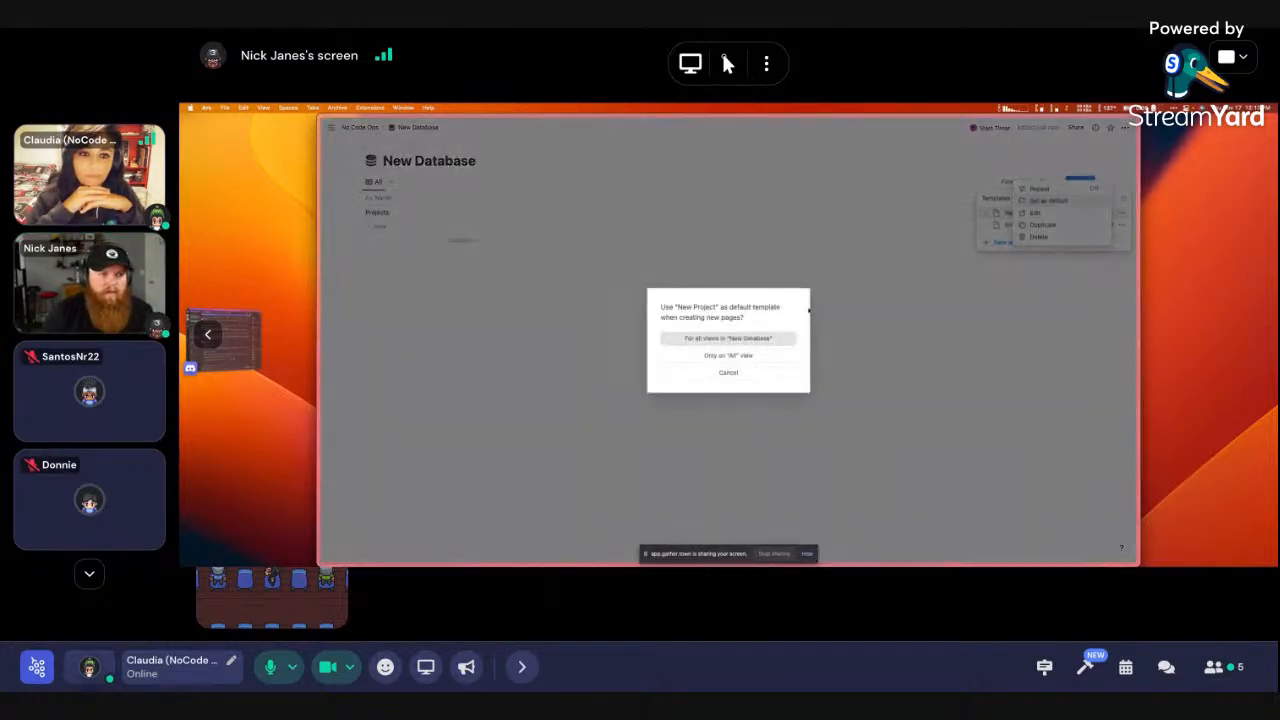
click(762, 340)
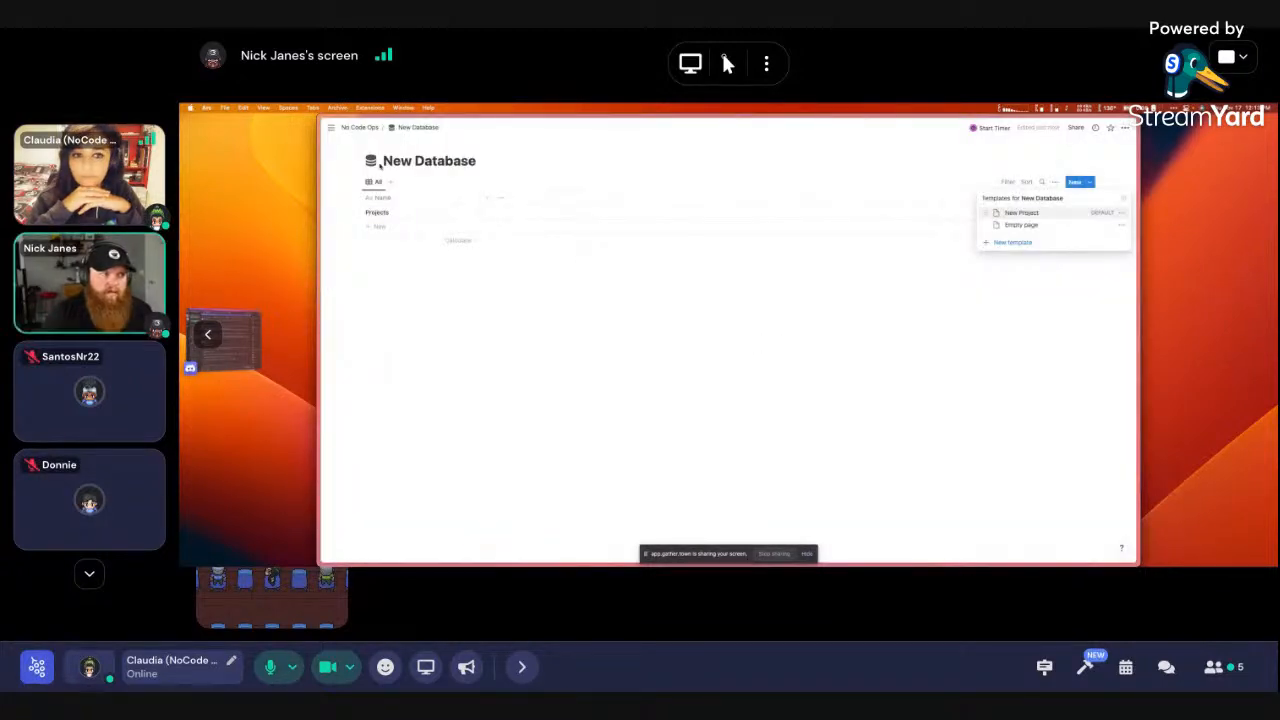
click(387, 161)
Retitle the database 'Projects' and bring up the New Project template's options
drag(384, 161, 490, 157)
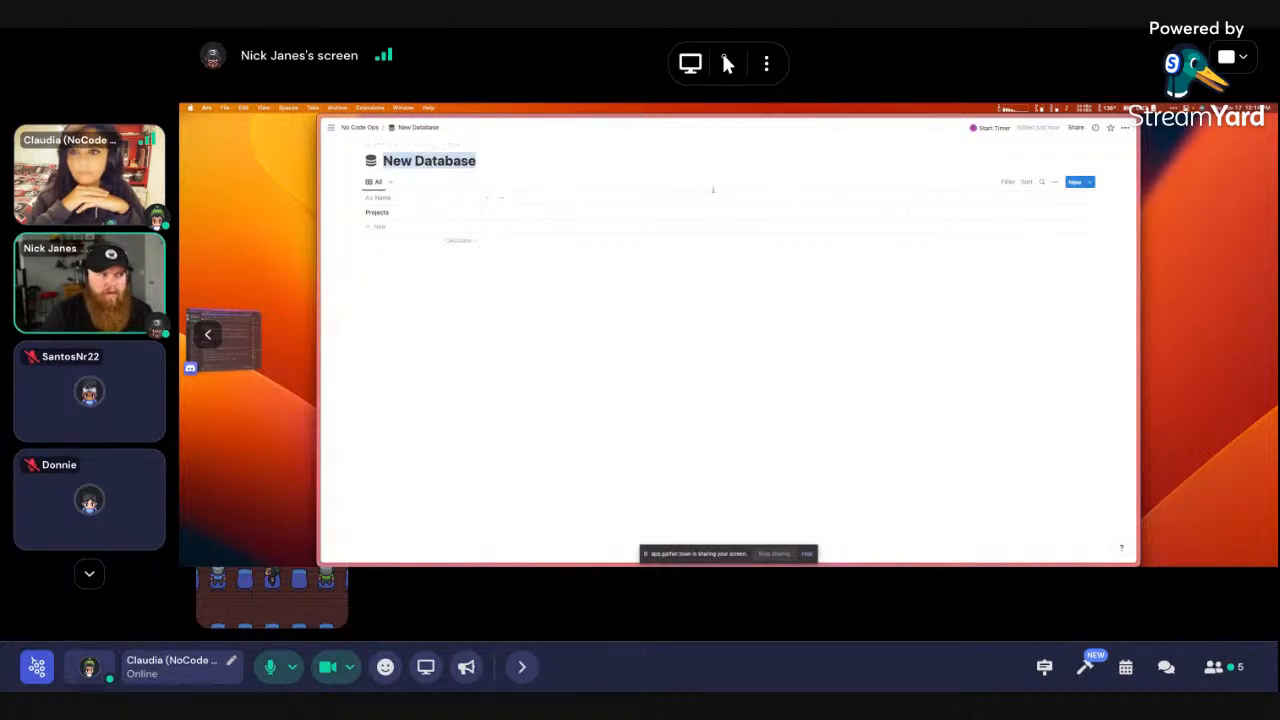
text(Projects)
click(1089, 182)
click(1121, 213)
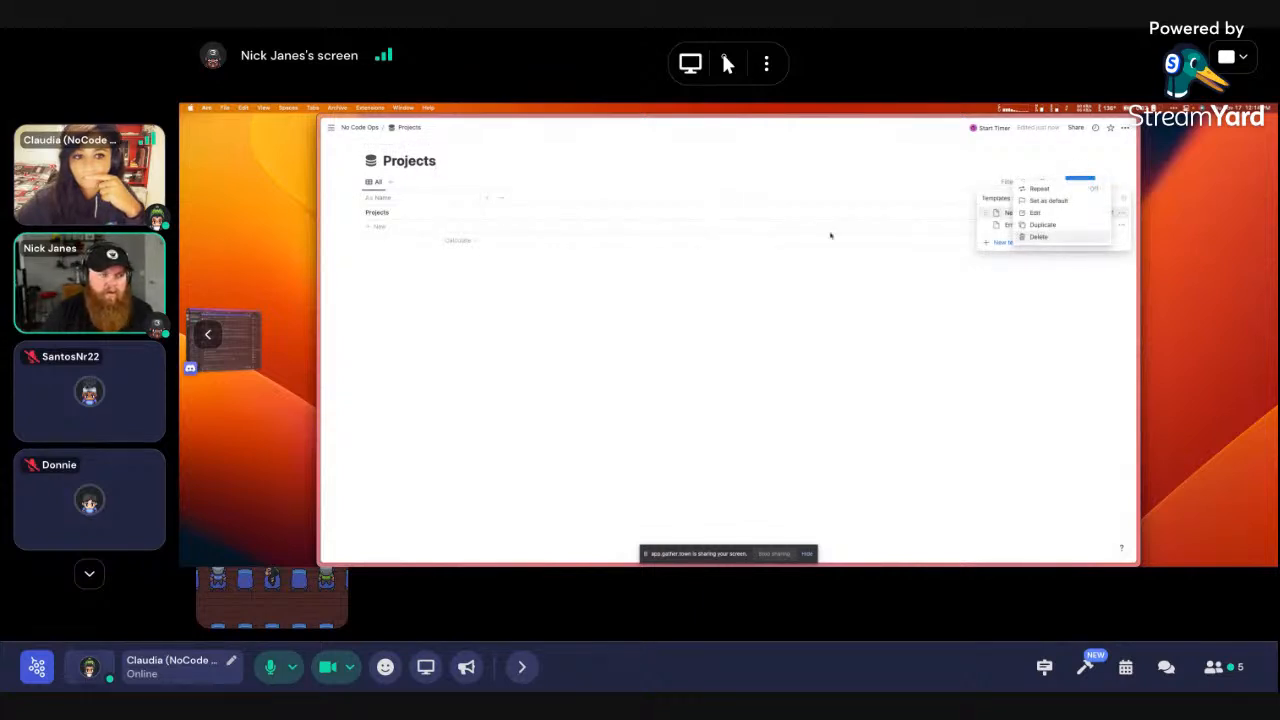
Add a train icon from the Icons set to the New Project template, then preview the Projects entry
click(1048, 214)
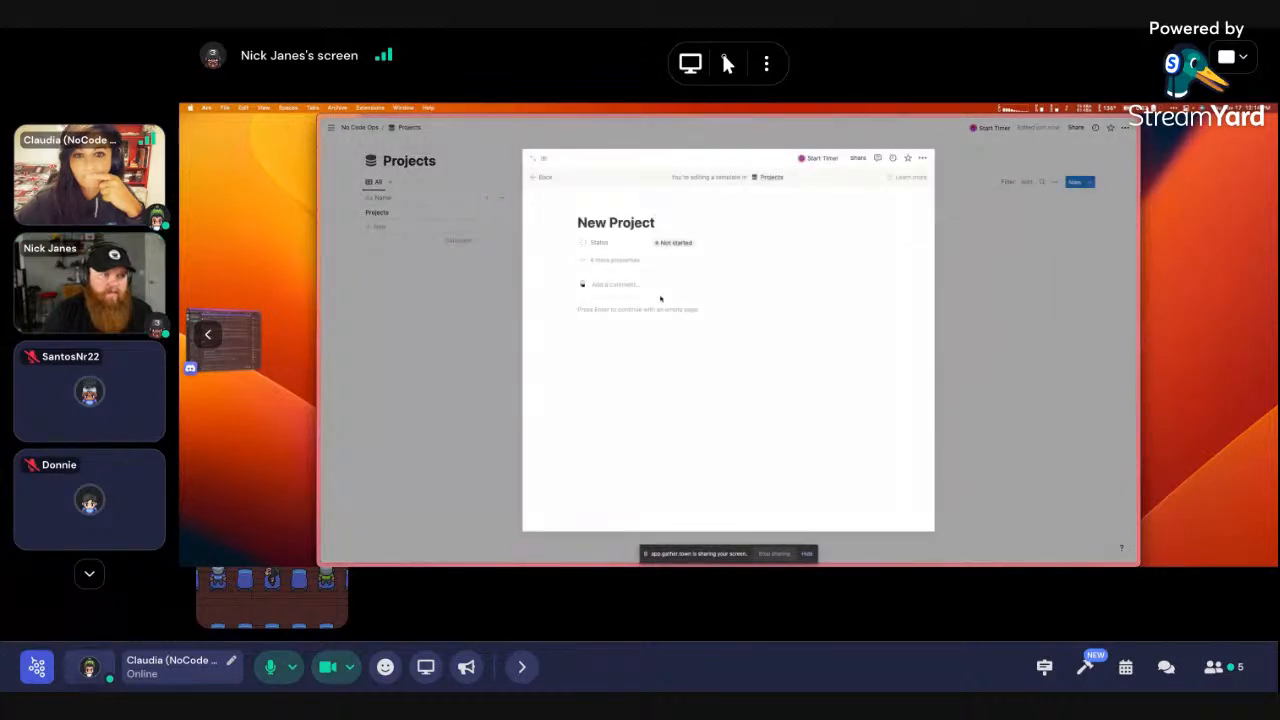
click(598, 241)
click(596, 244)
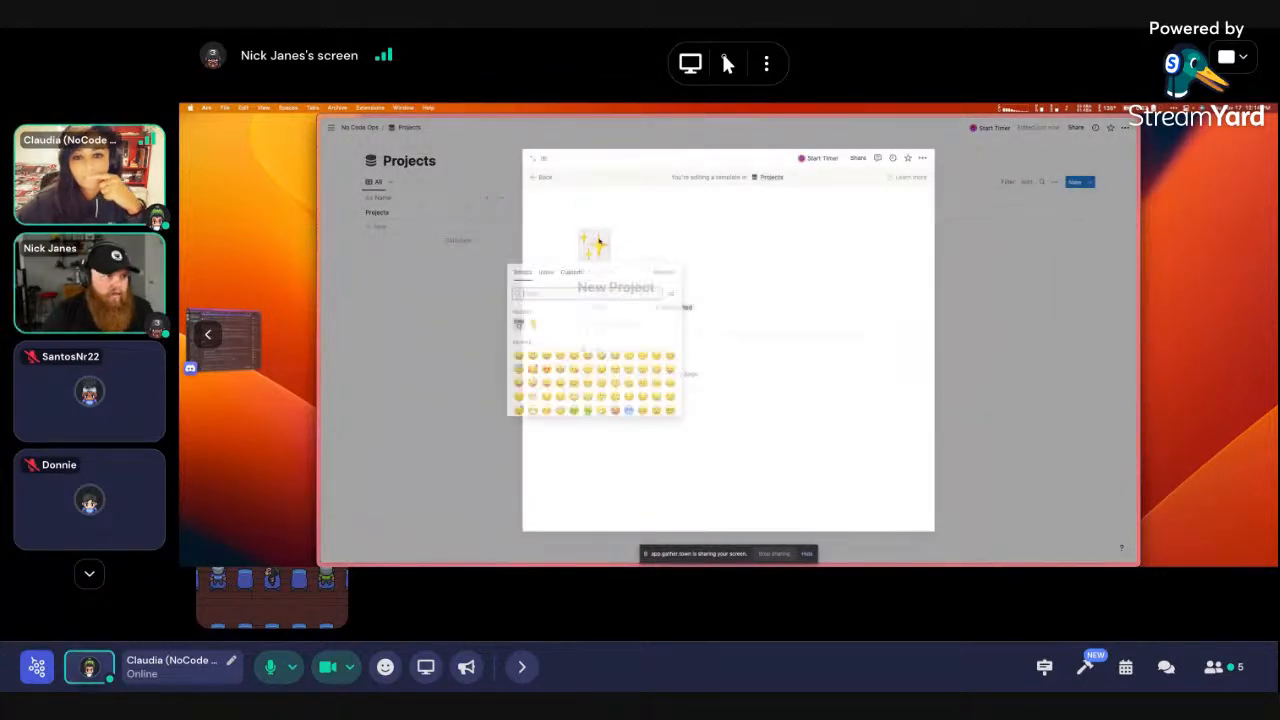
click(546, 272)
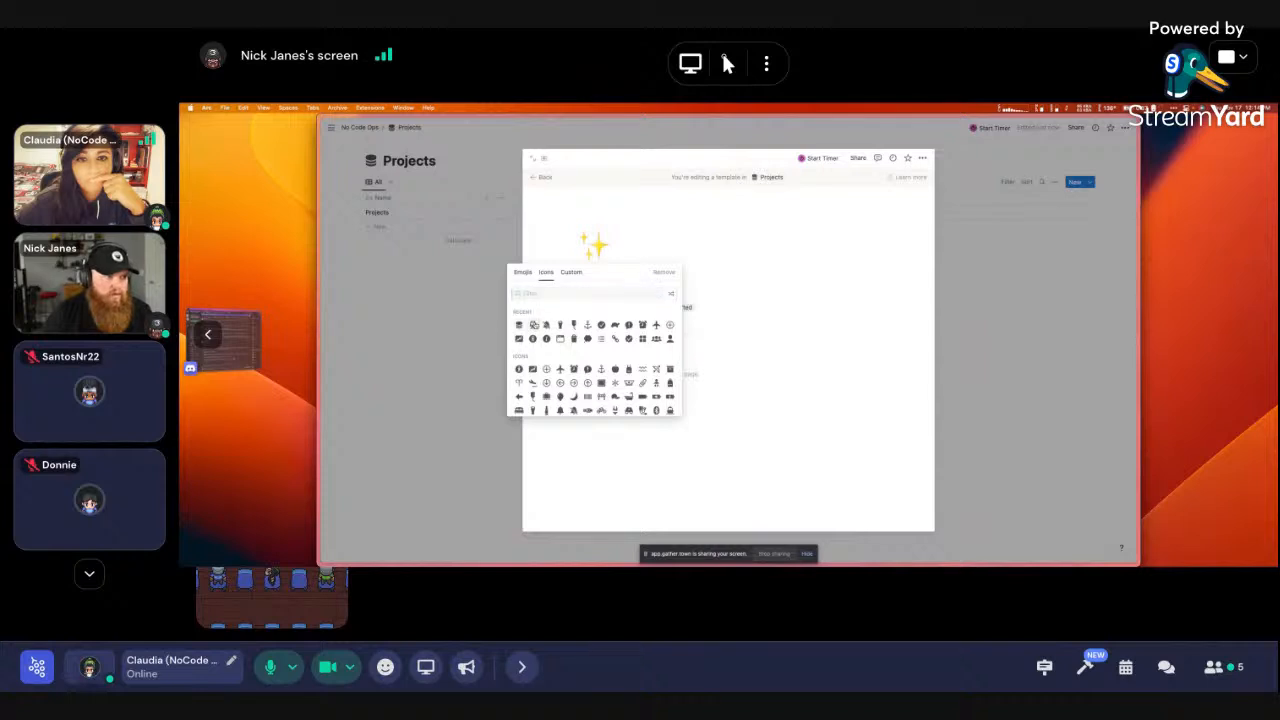
click(519, 325)
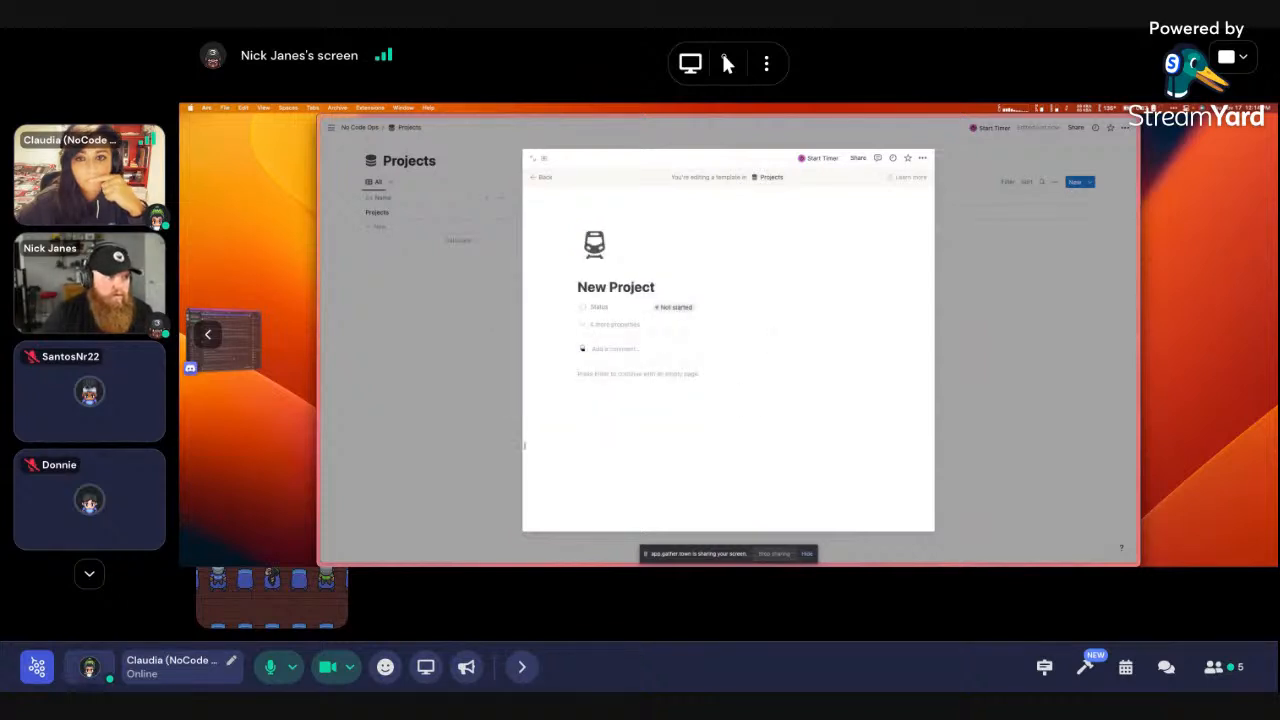
click(458, 371)
click(466, 214)
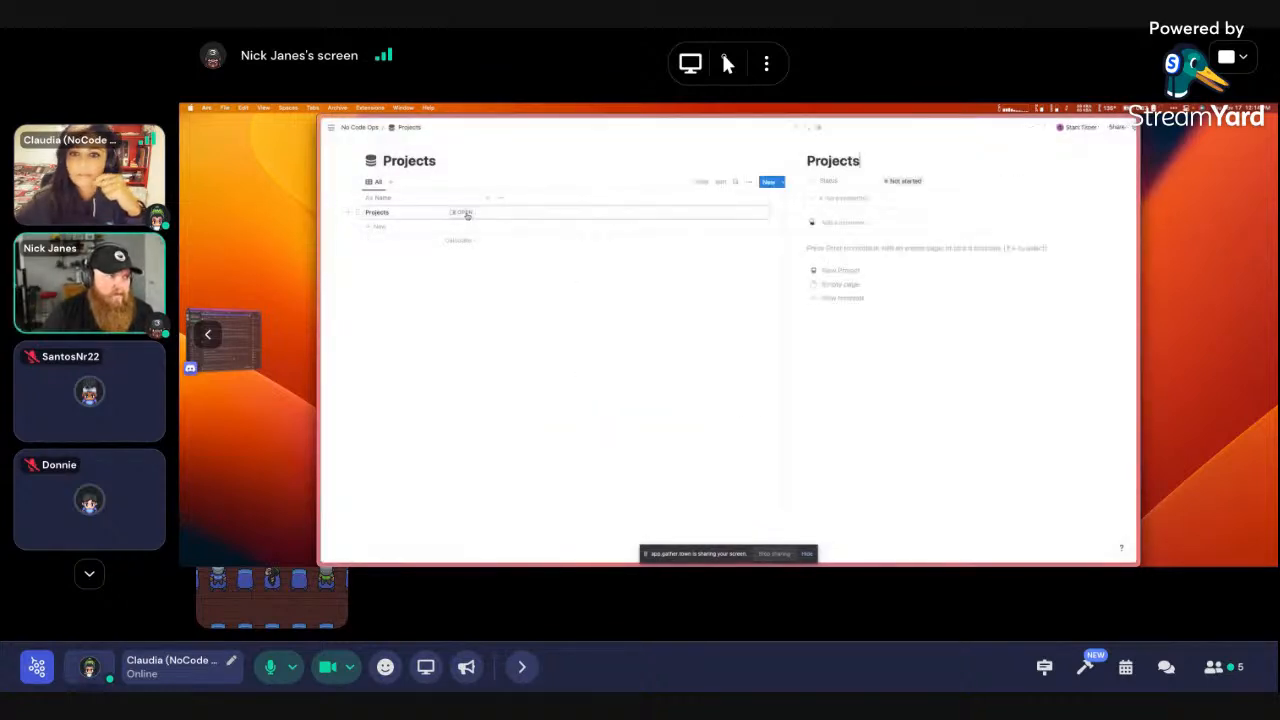
Add a 'New Example' row to the Projects database and view it as a full page
click(474, 327)
click(374, 226)
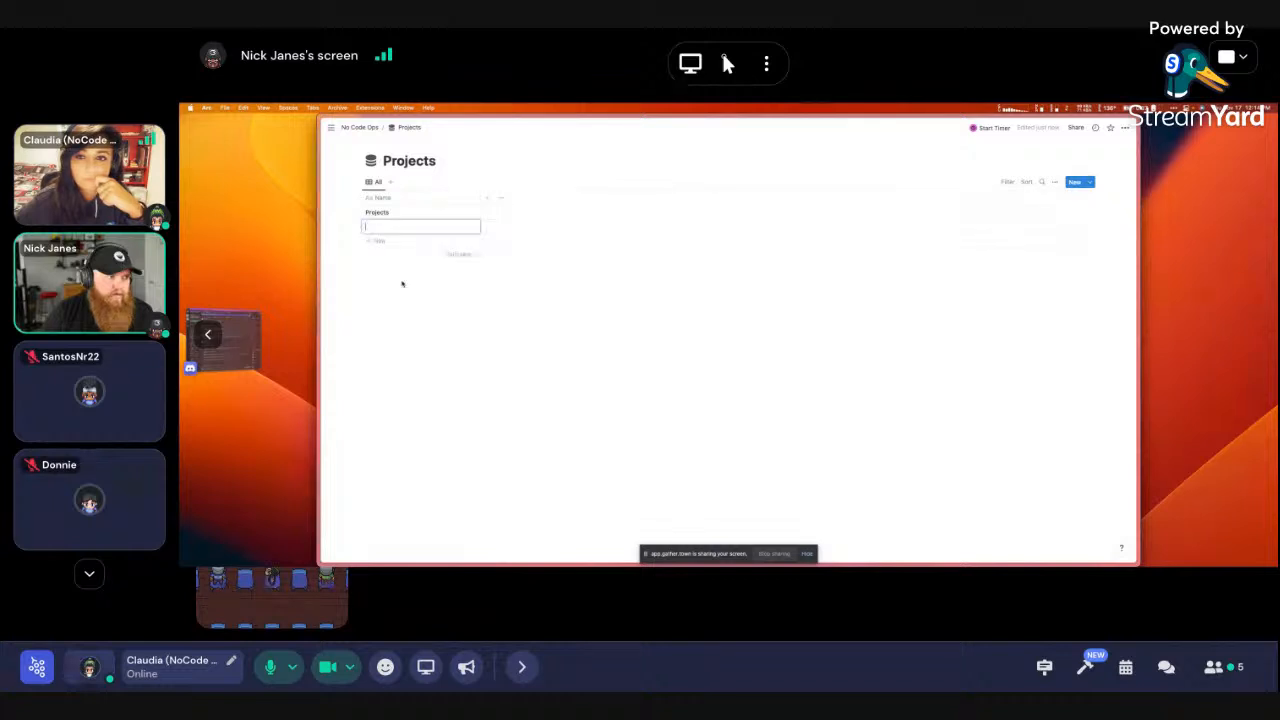
text(New Example)
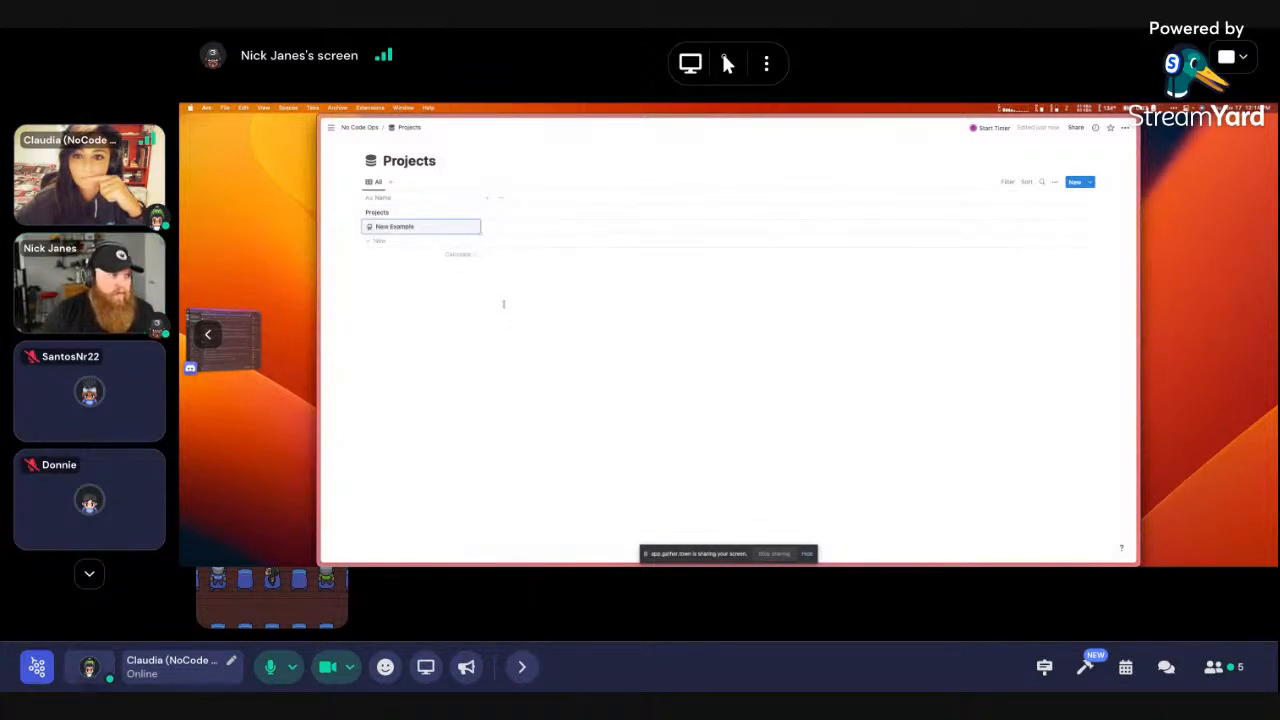
click(464, 226)
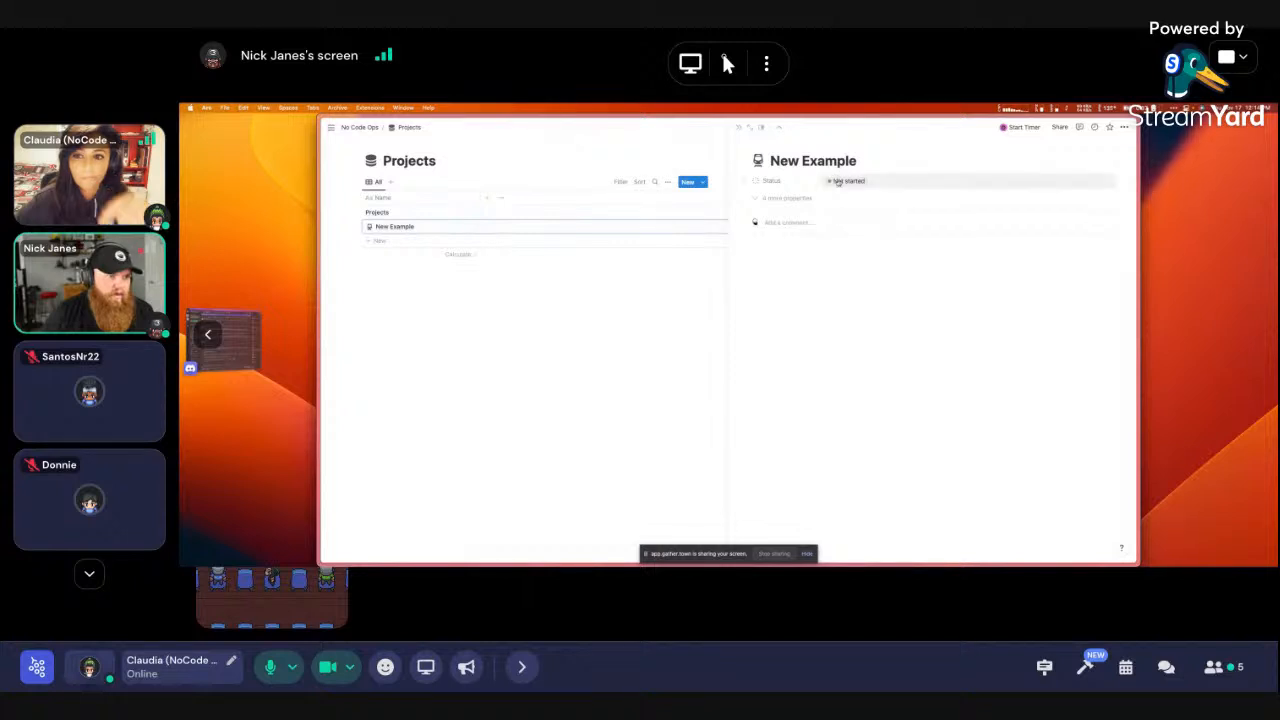
click(750, 127)
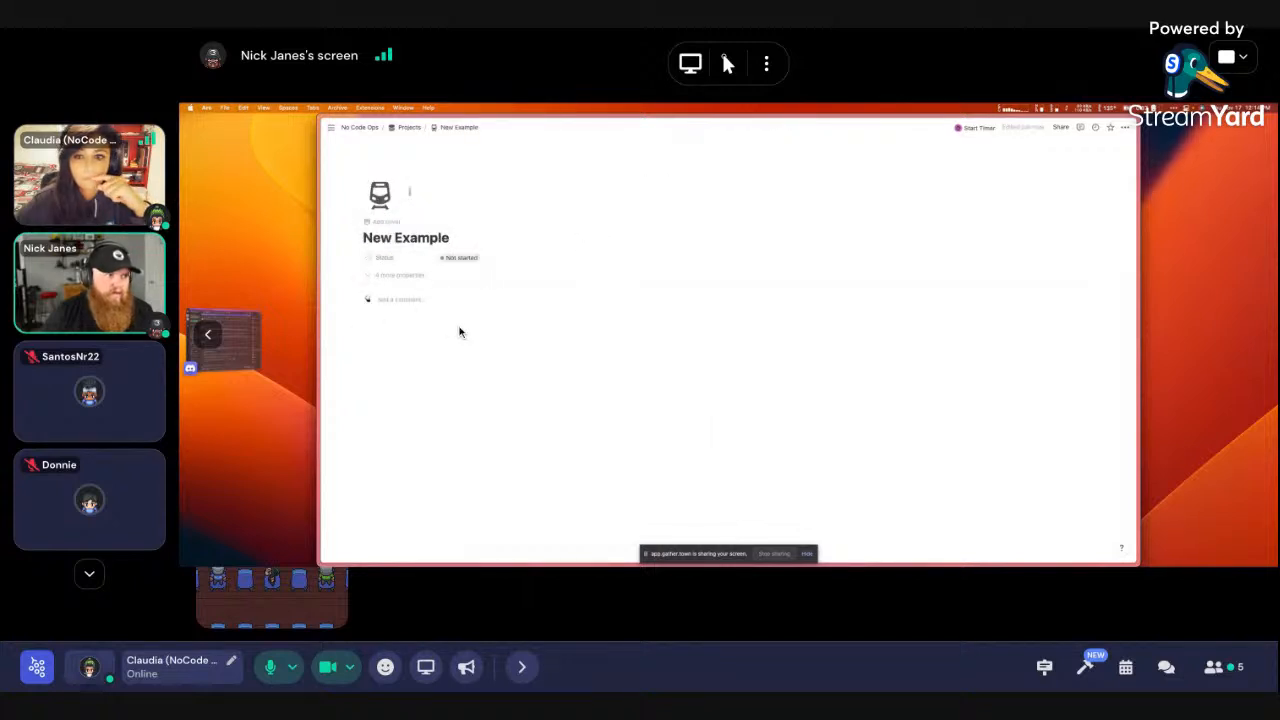
key(super+[)
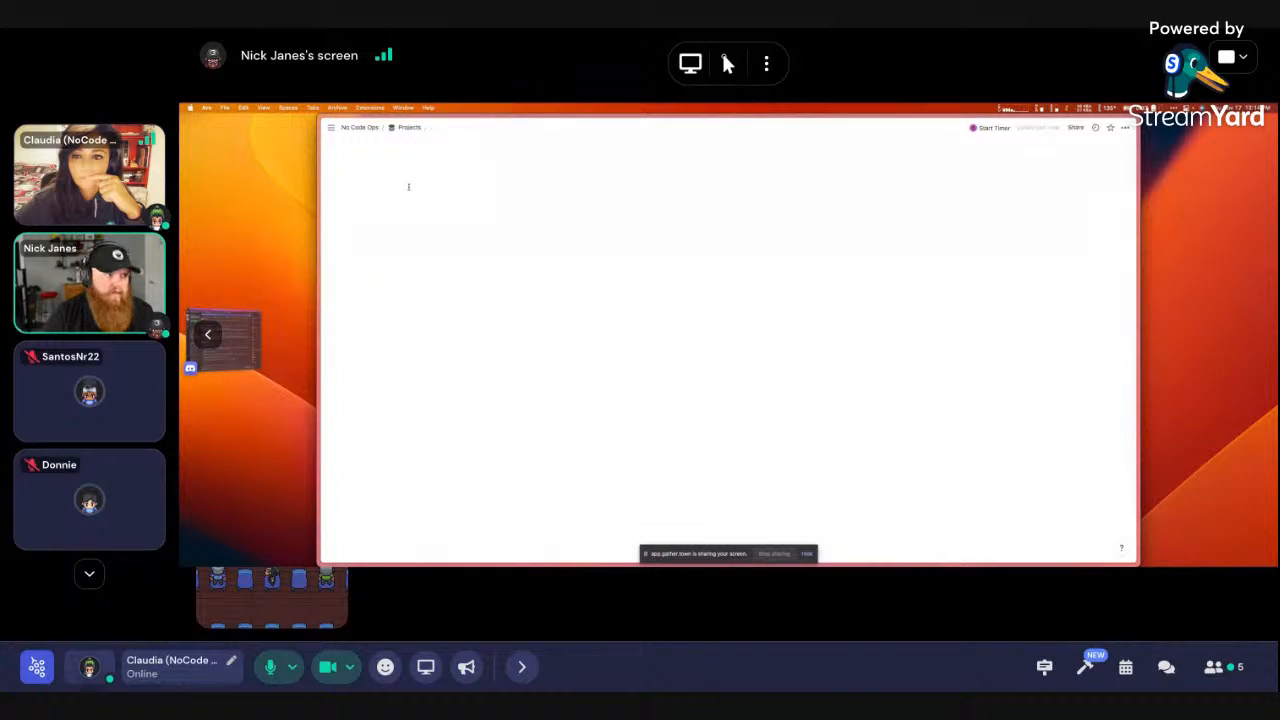
Set the Projects entry's Status to In progress and apply the New Project template
click(462, 212)
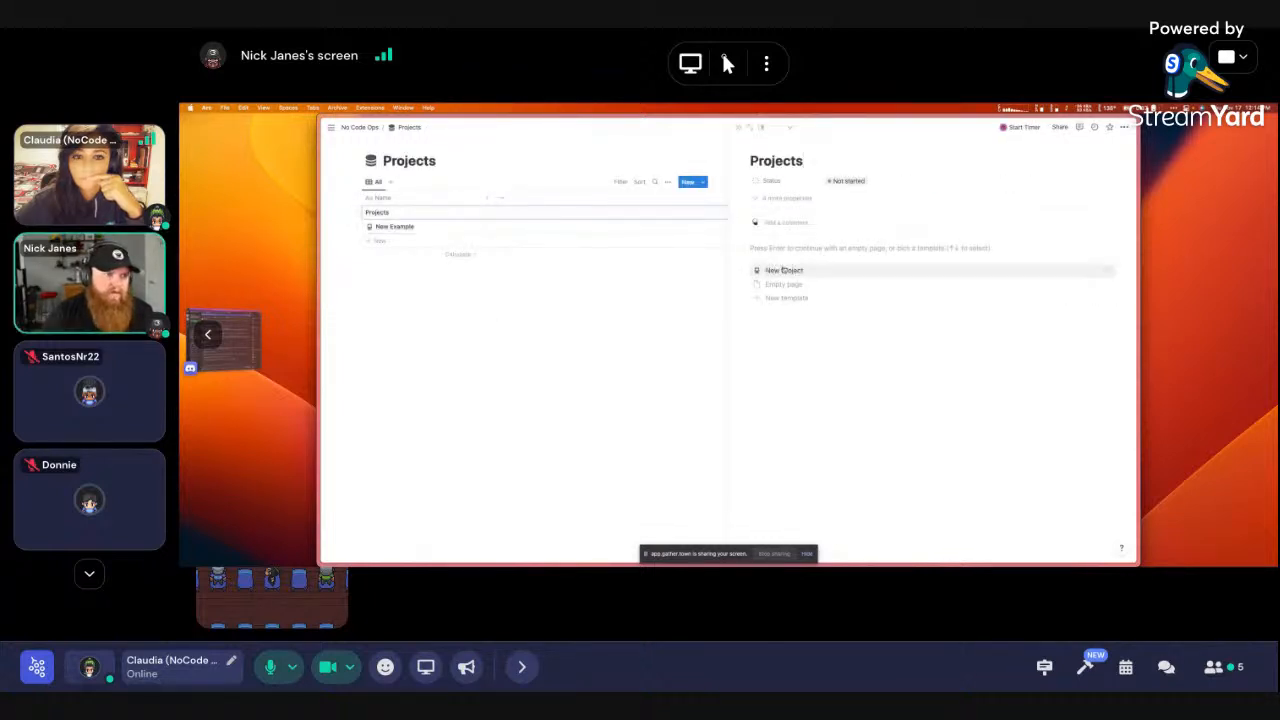
click(805, 285)
text(dasfdasd)
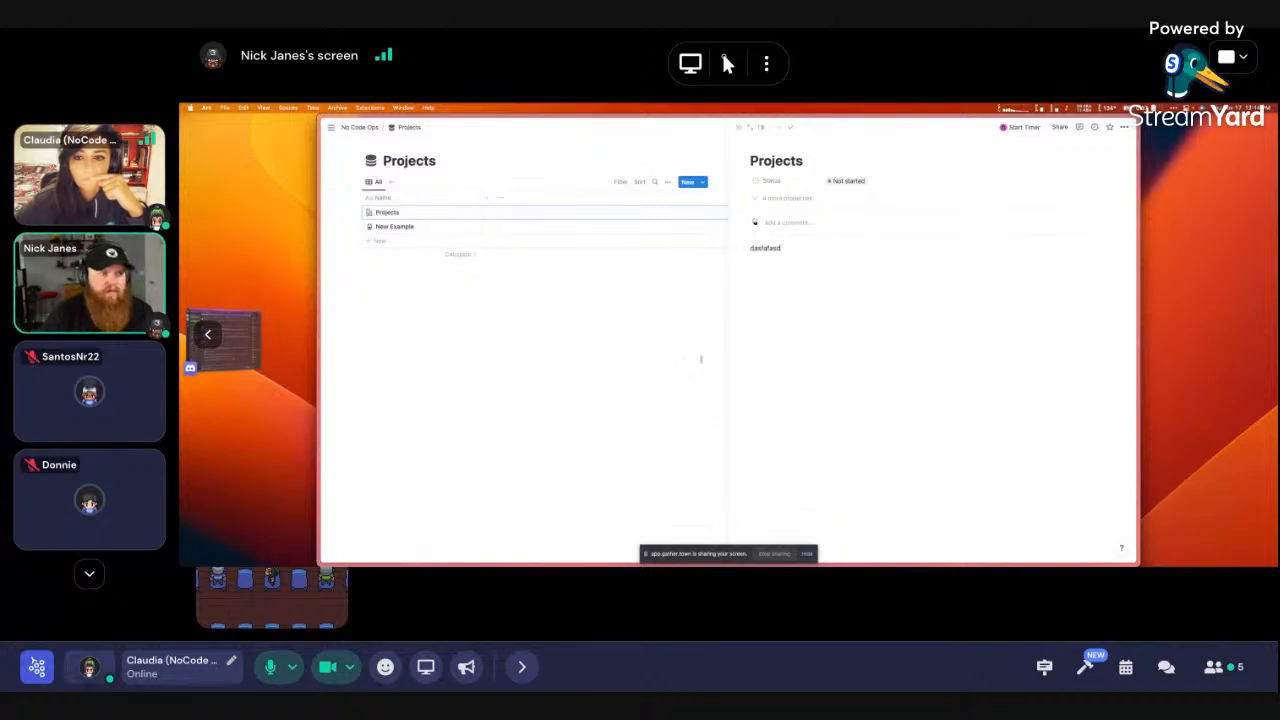
drag(843, 338, 740, 246)
key(BackSpace)
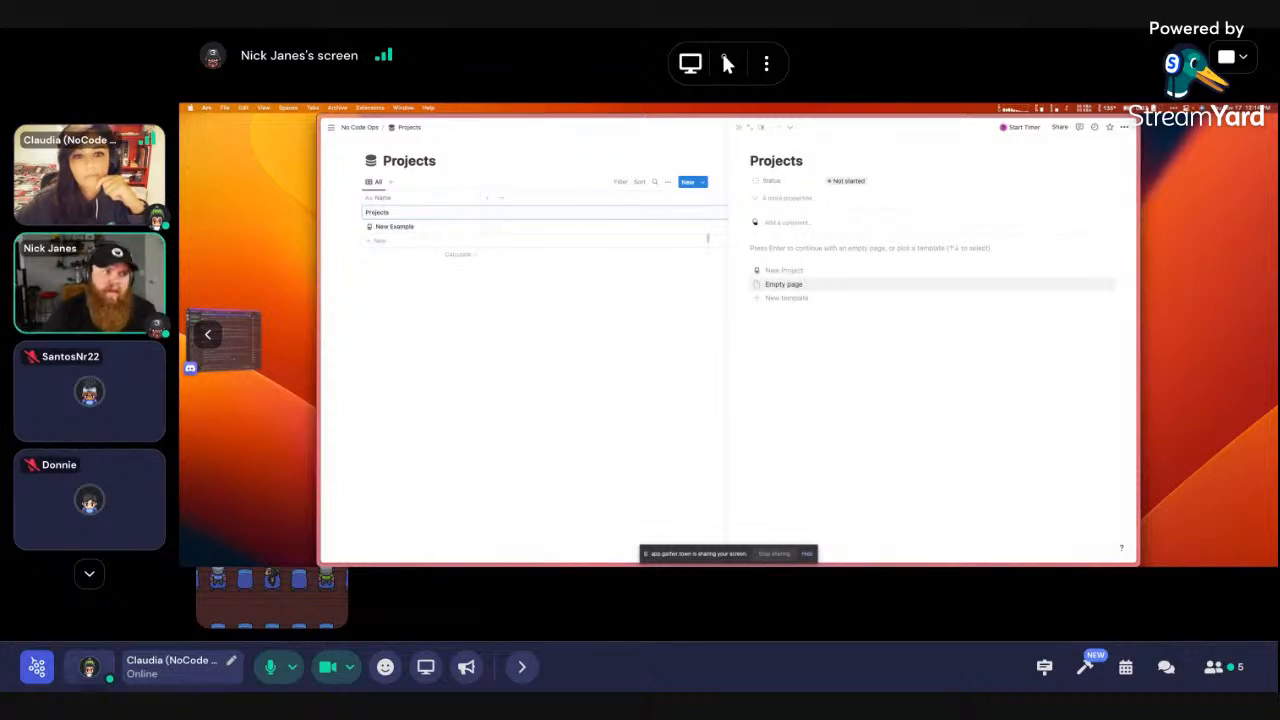
click(848, 181)
click(849, 241)
click(780, 270)
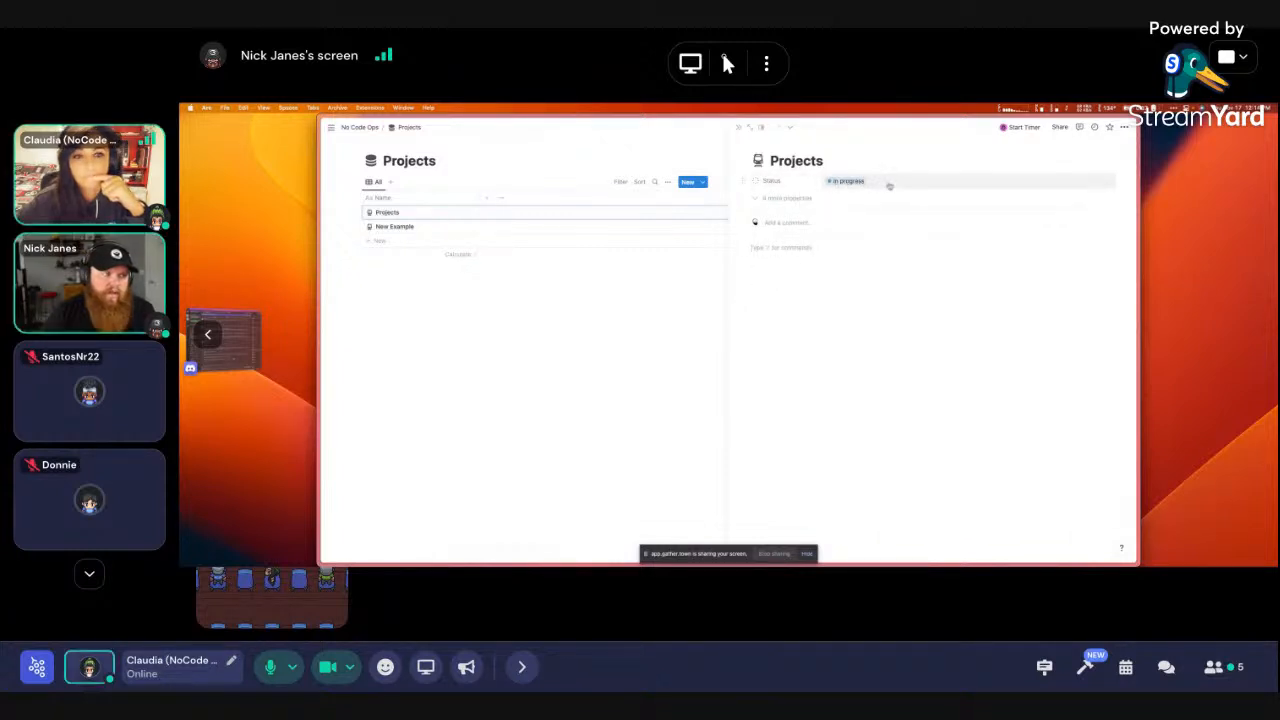
Type 'This' into the New Project template's body, then reopen the Projects templates list
click(554, 346)
click(1090, 182)
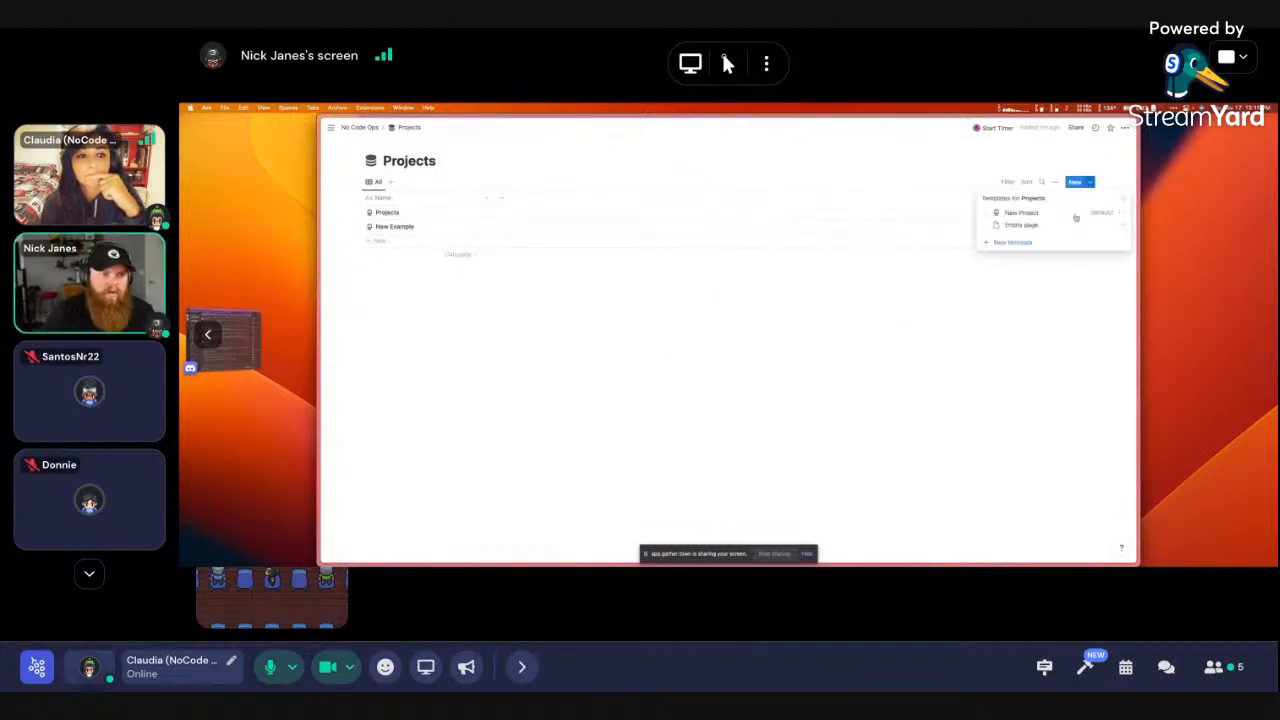
click(1113, 213)
click(1038, 212)
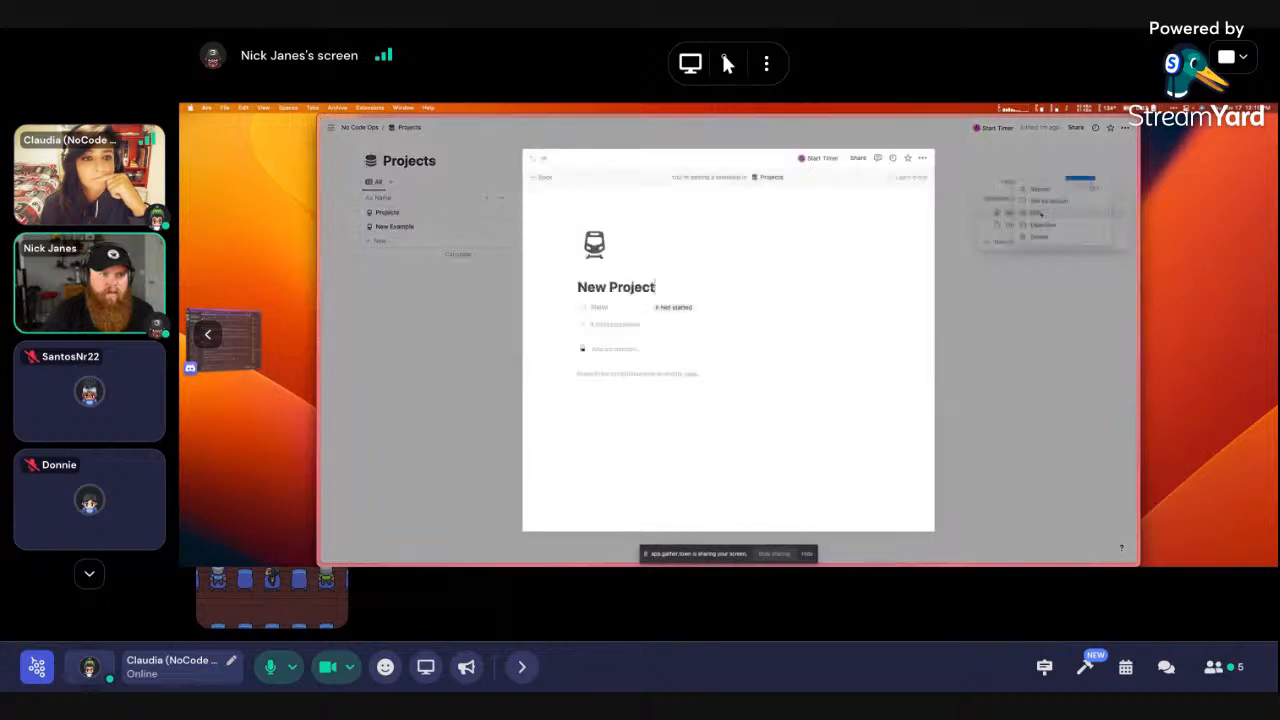
text(Th)
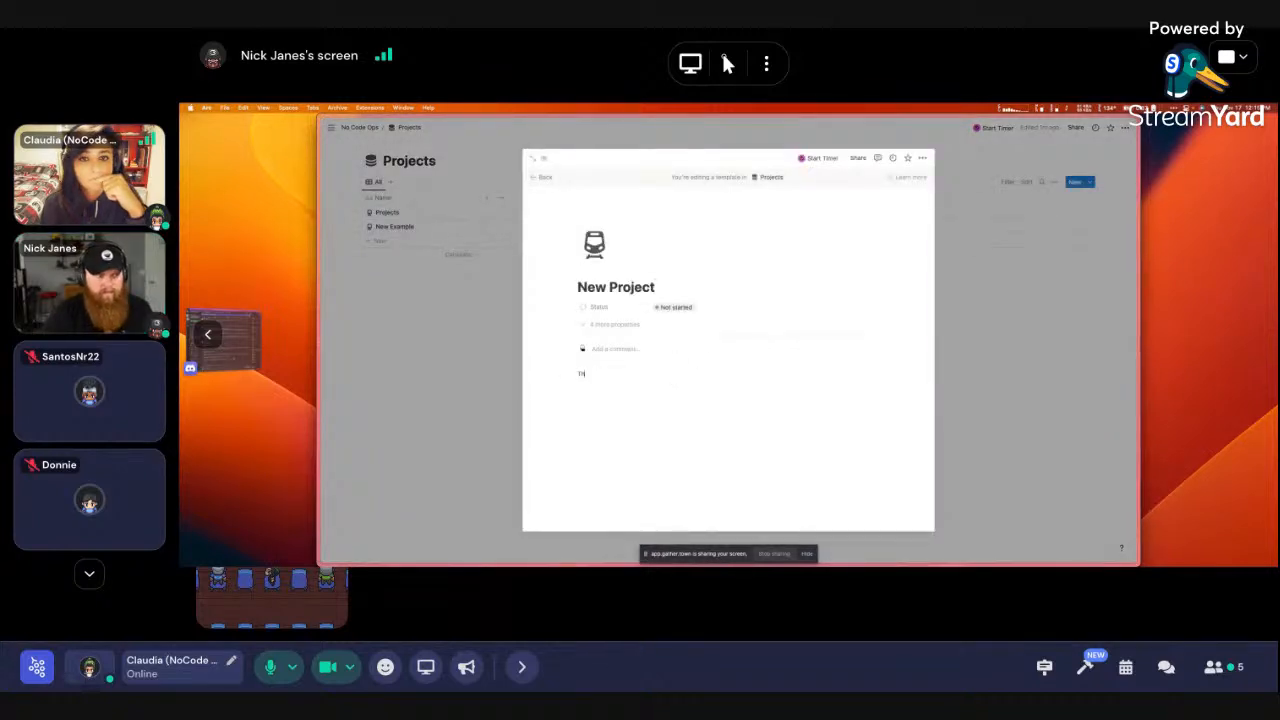
text(is)
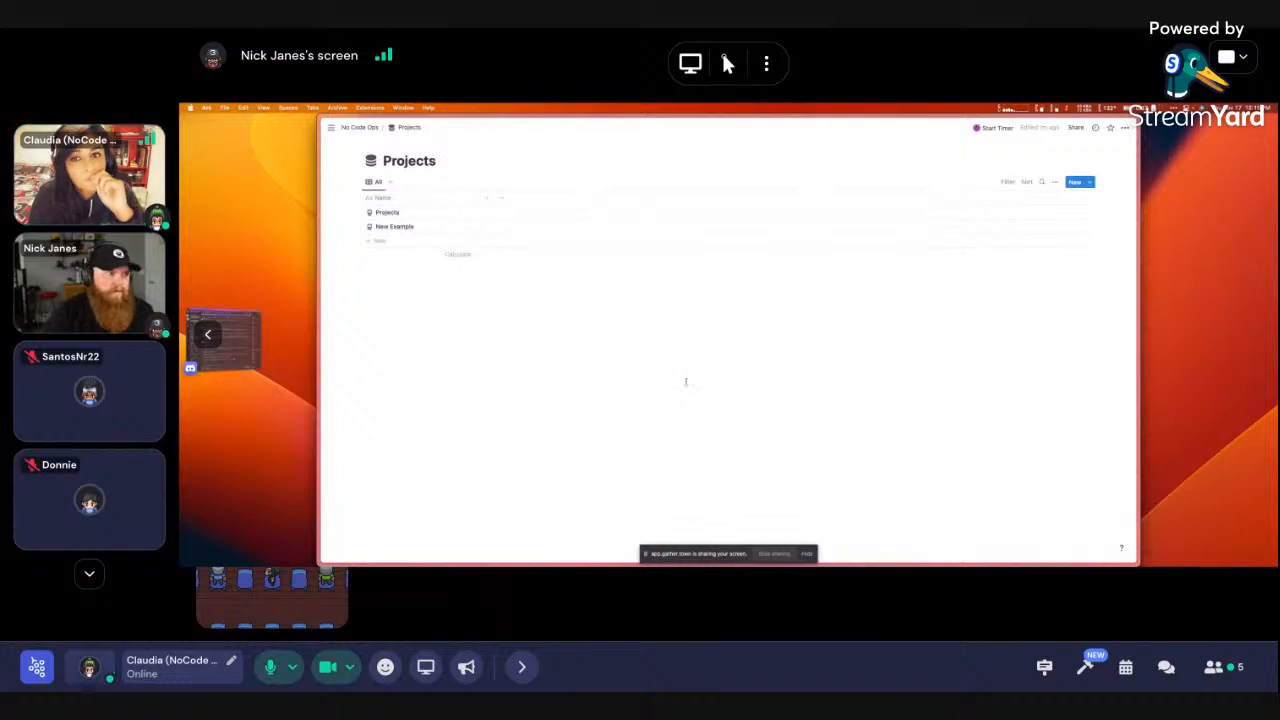
click(1090, 185)
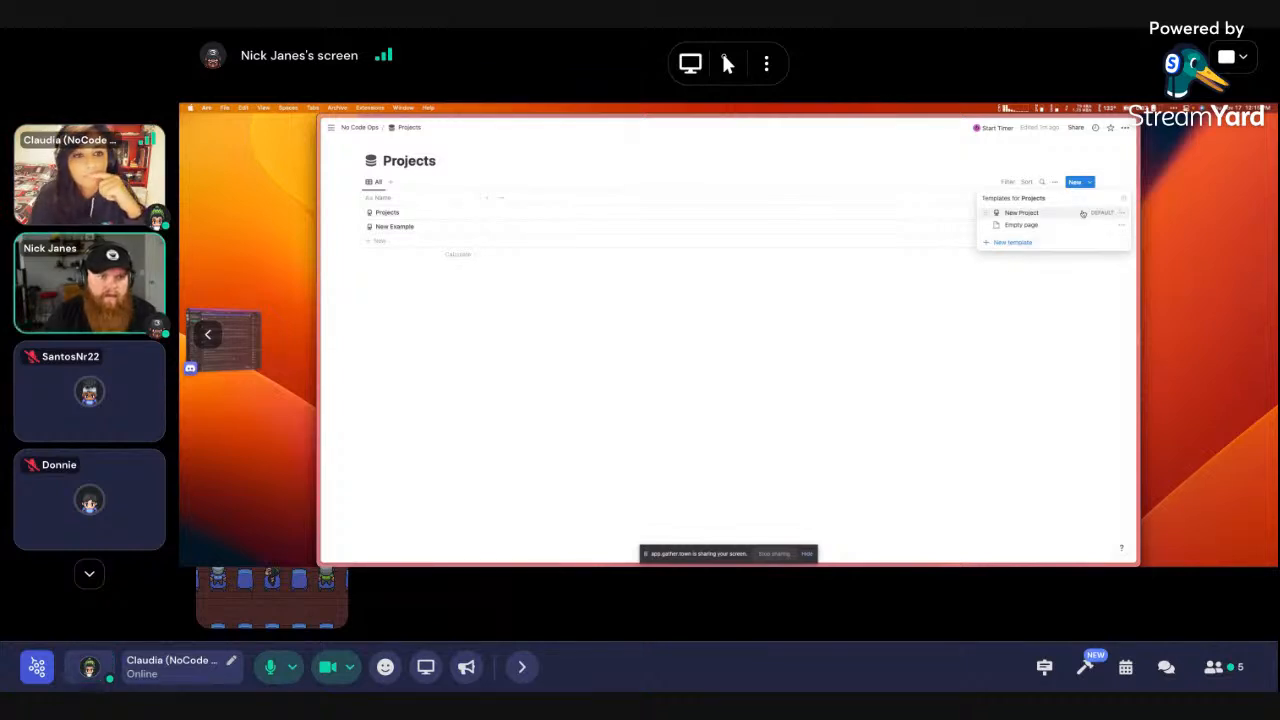
Review the New Project template's Repeat options unchanged, then briefly preview the New Example row
click(1122, 214)
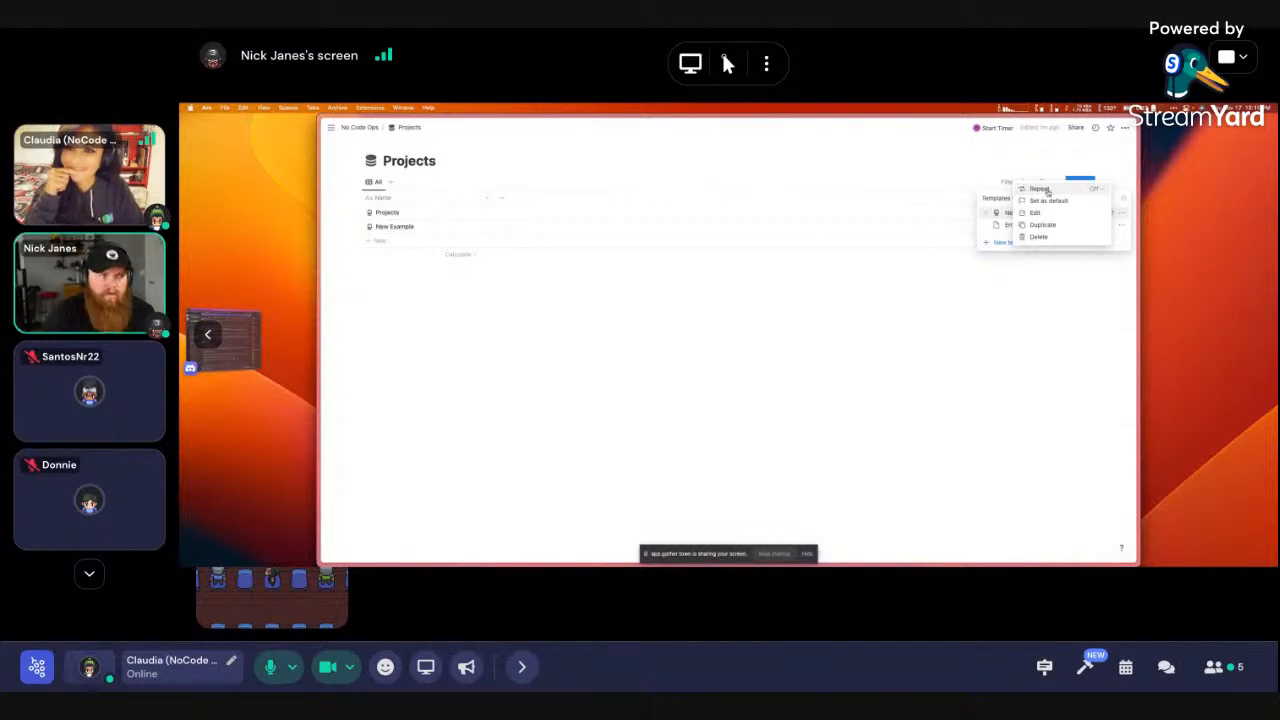
click(1049, 191)
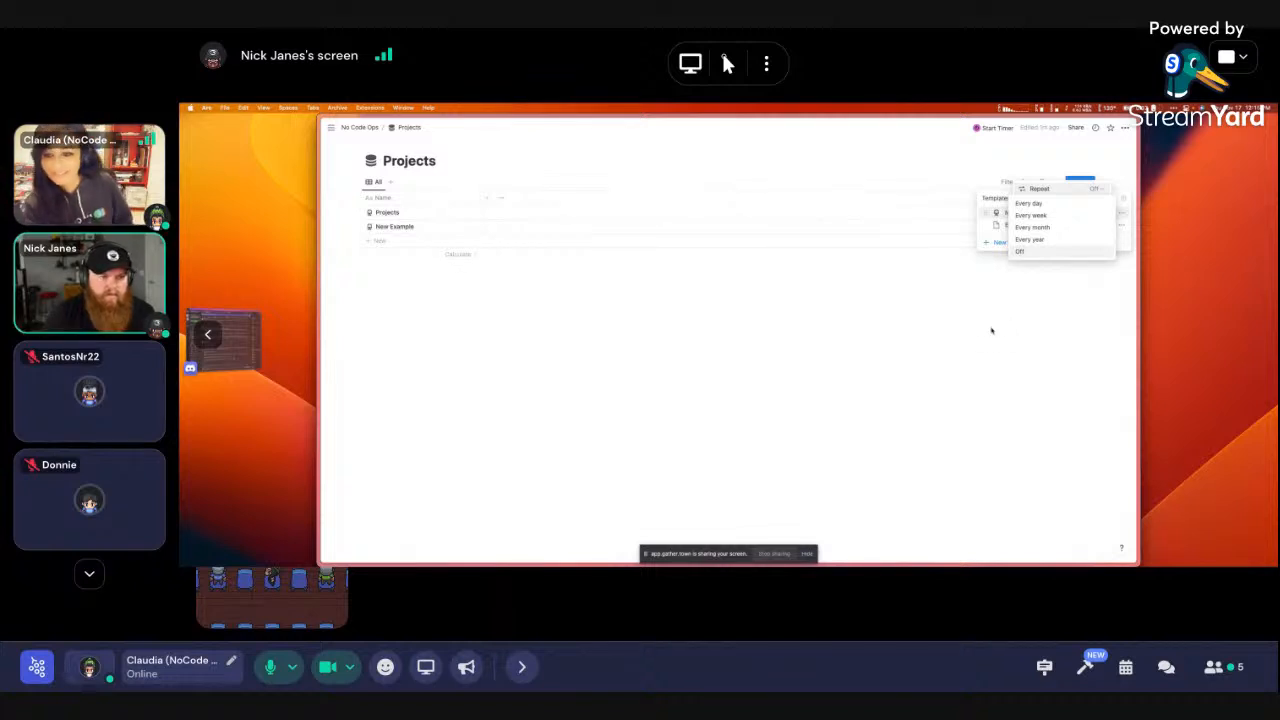
click(993, 329)
click(993, 329)
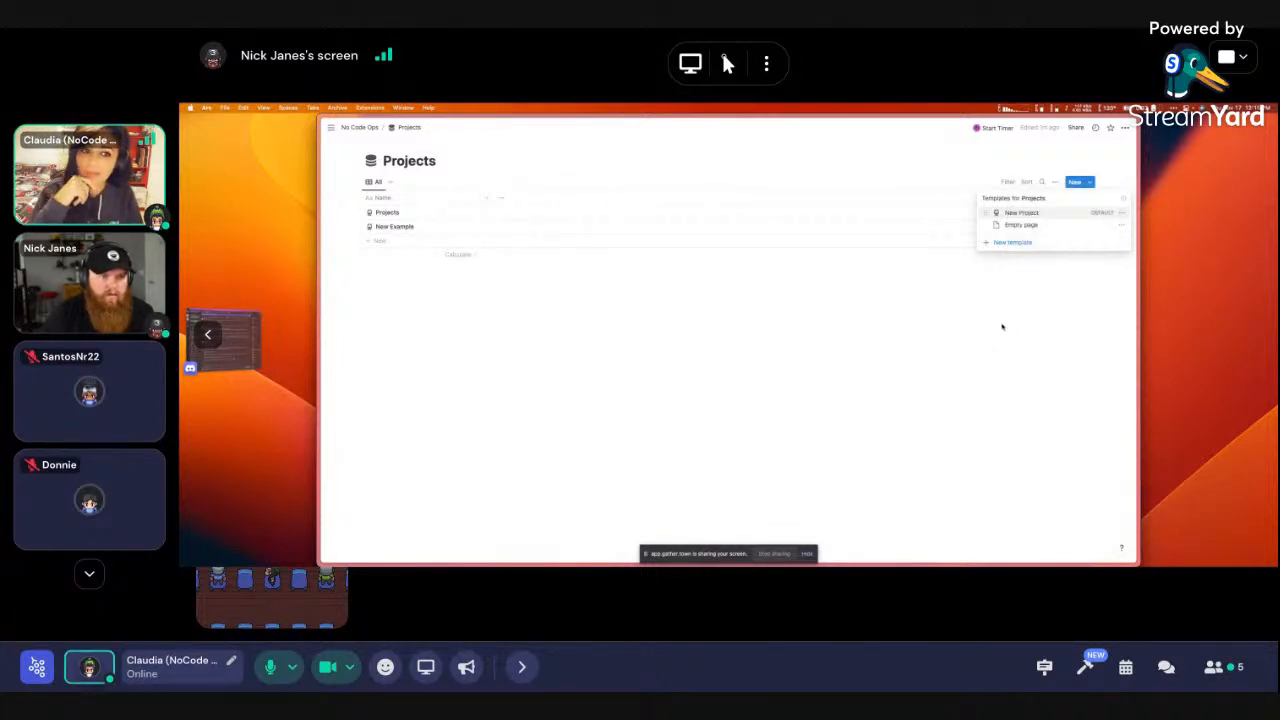
click(1011, 311)
click(461, 227)
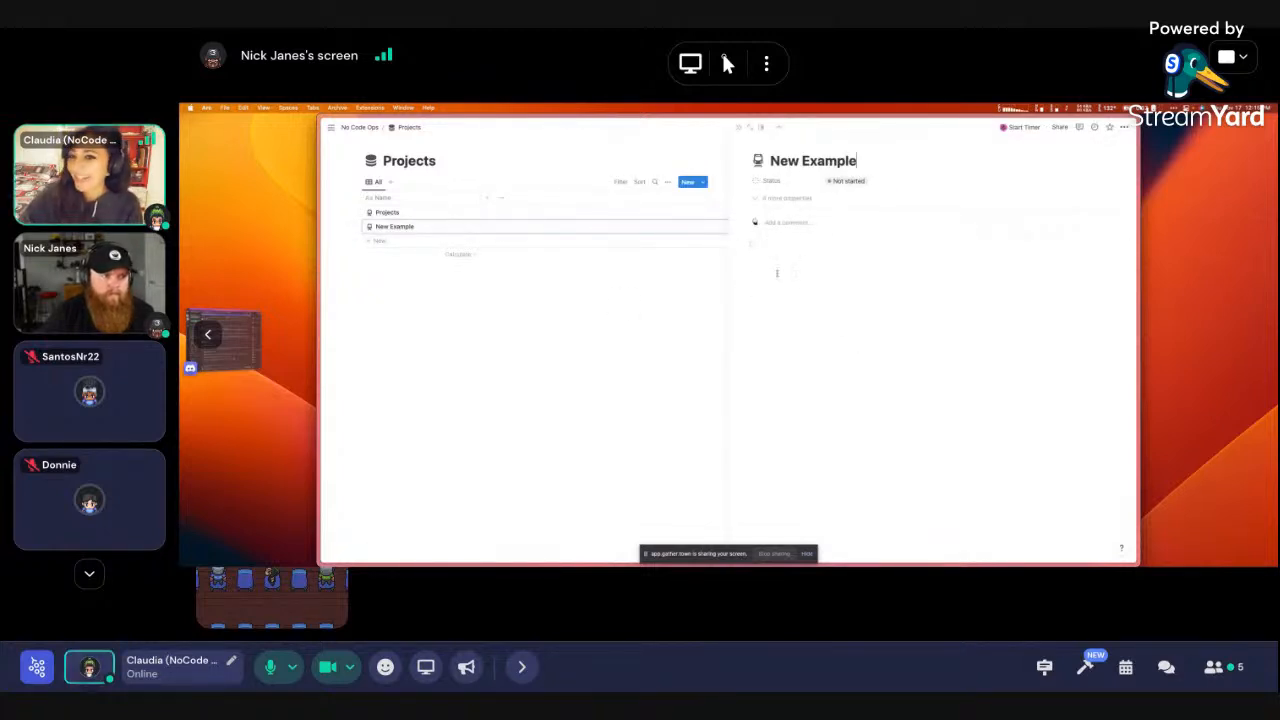
click(556, 313)
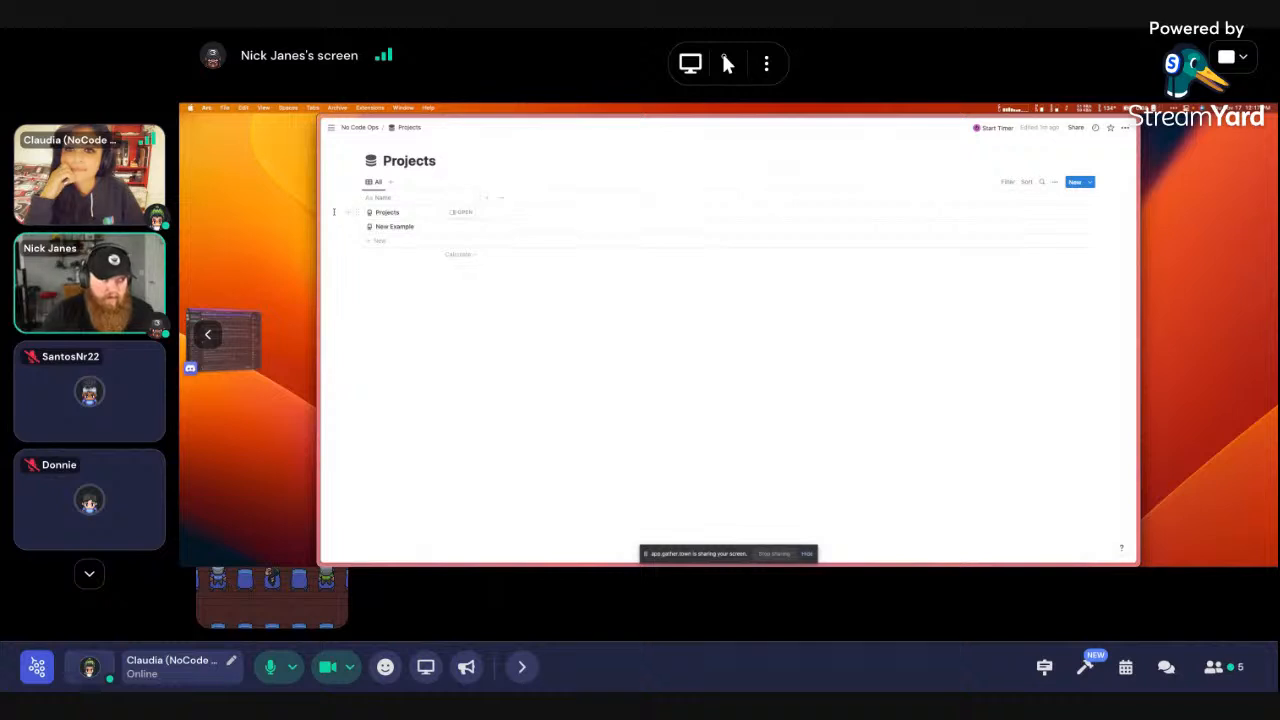
Delete the Projects and New Example rows from the database
drag(337, 213, 403, 231)
key(BackSpace)
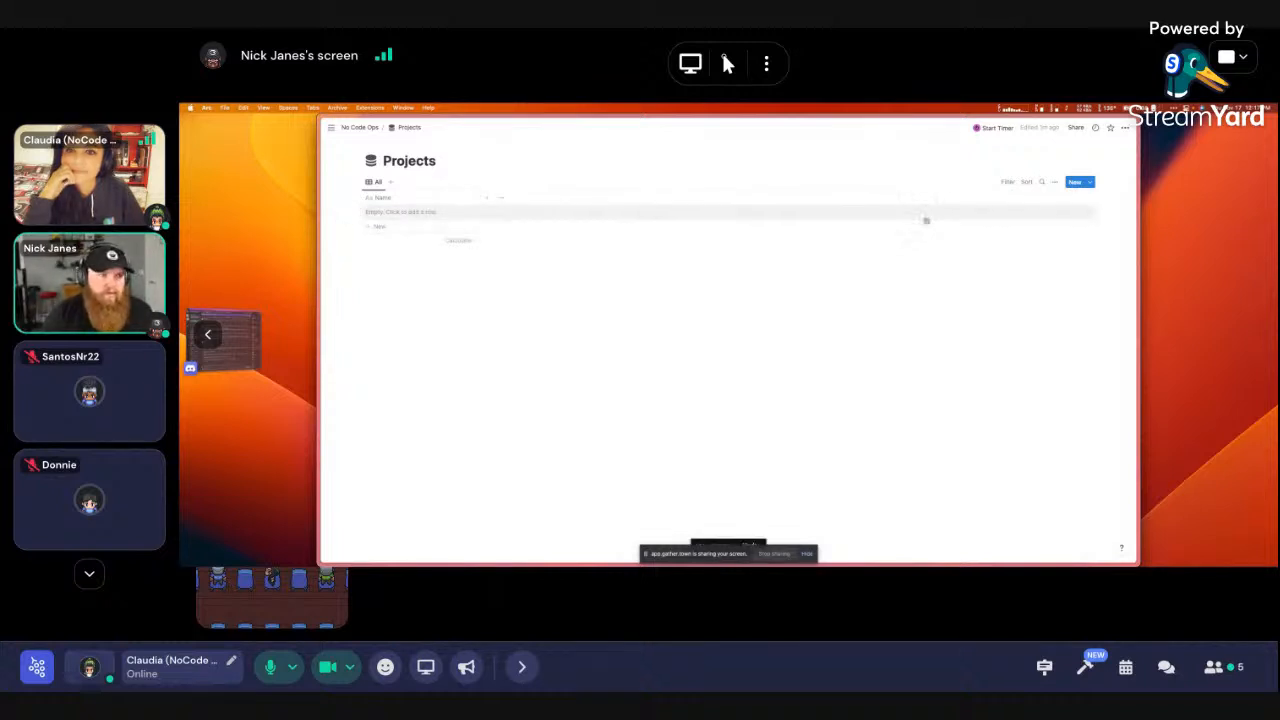
click(949, 204)
click(720, 286)
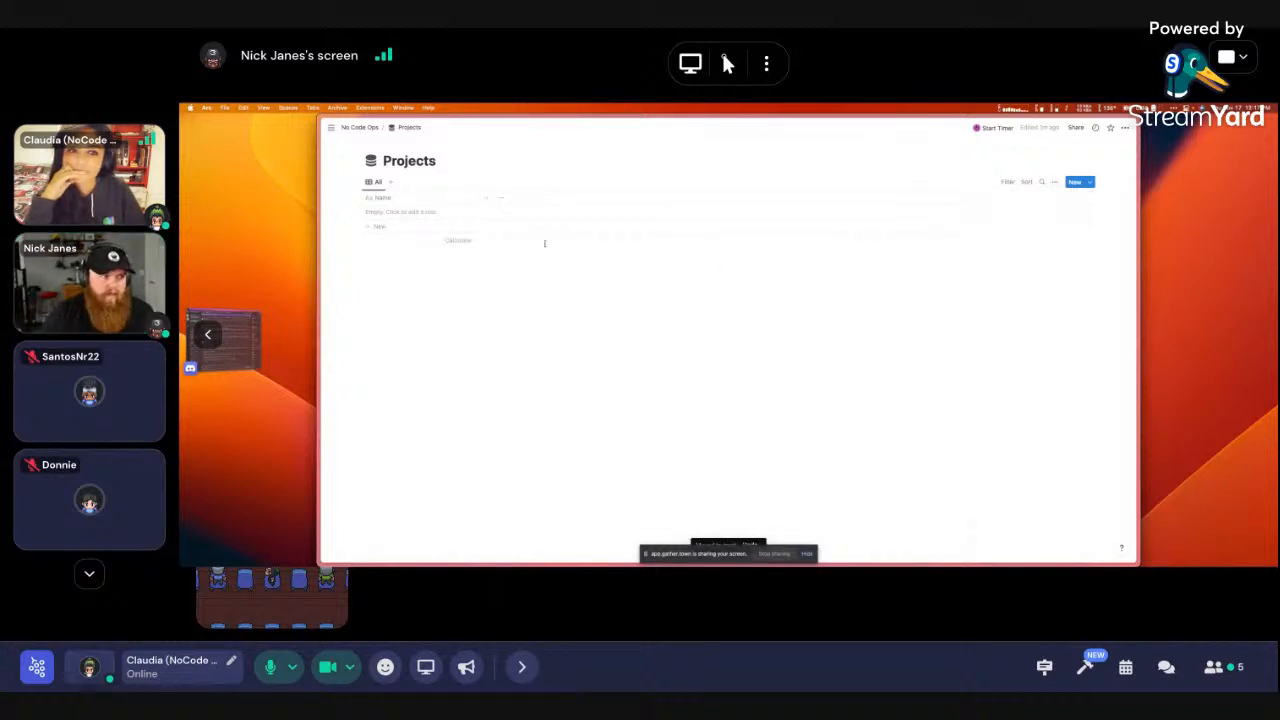
Add a new row named 'Example Project'
click(408, 214)
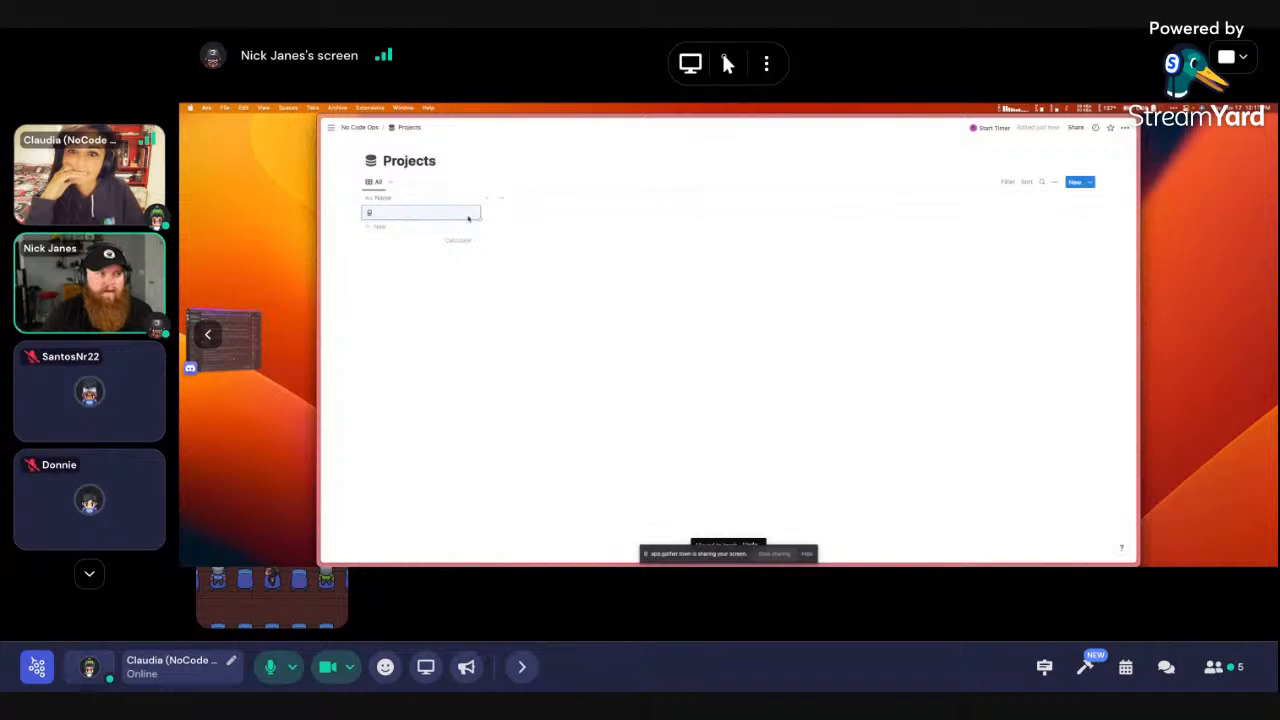
click(443, 296)
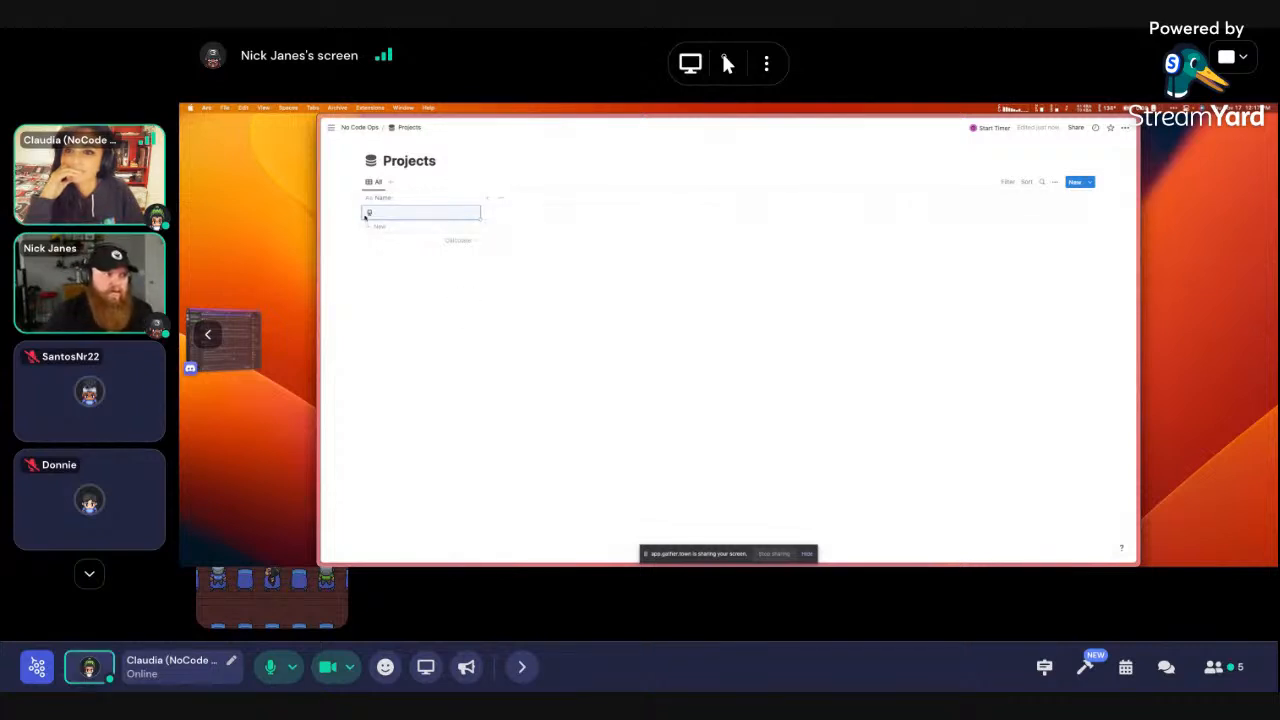
click(418, 212)
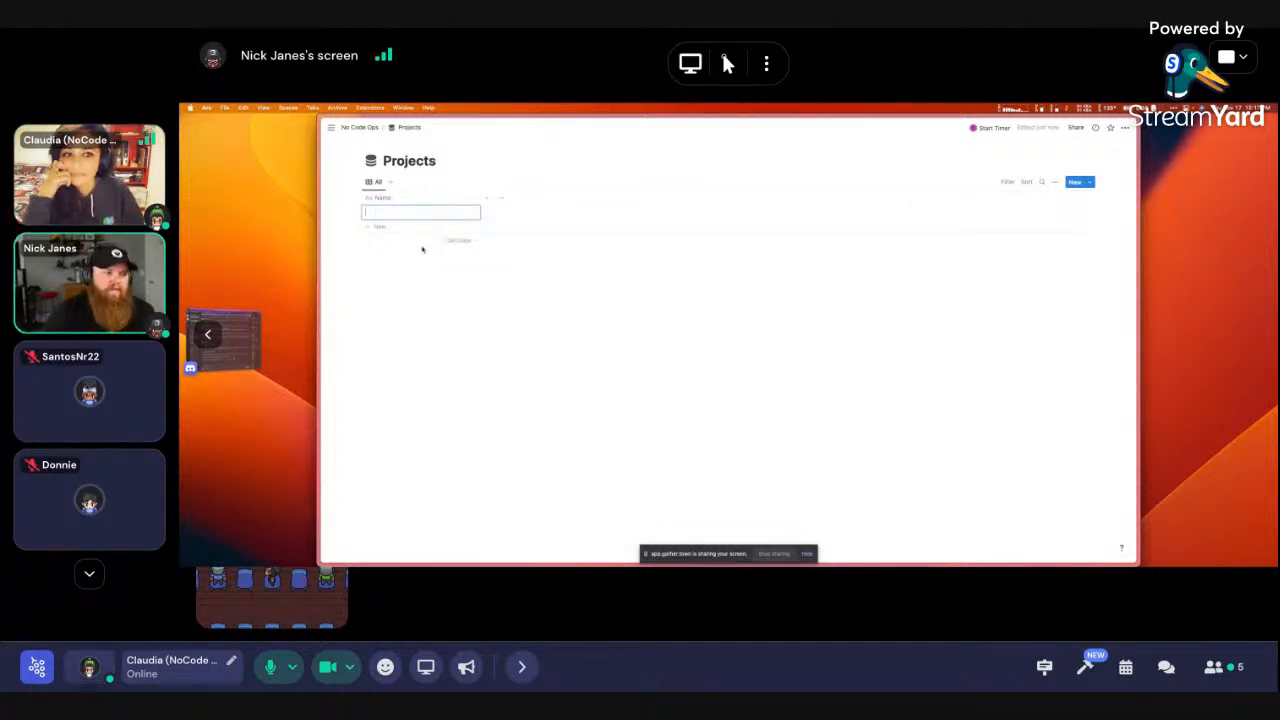
text(Example Pro)
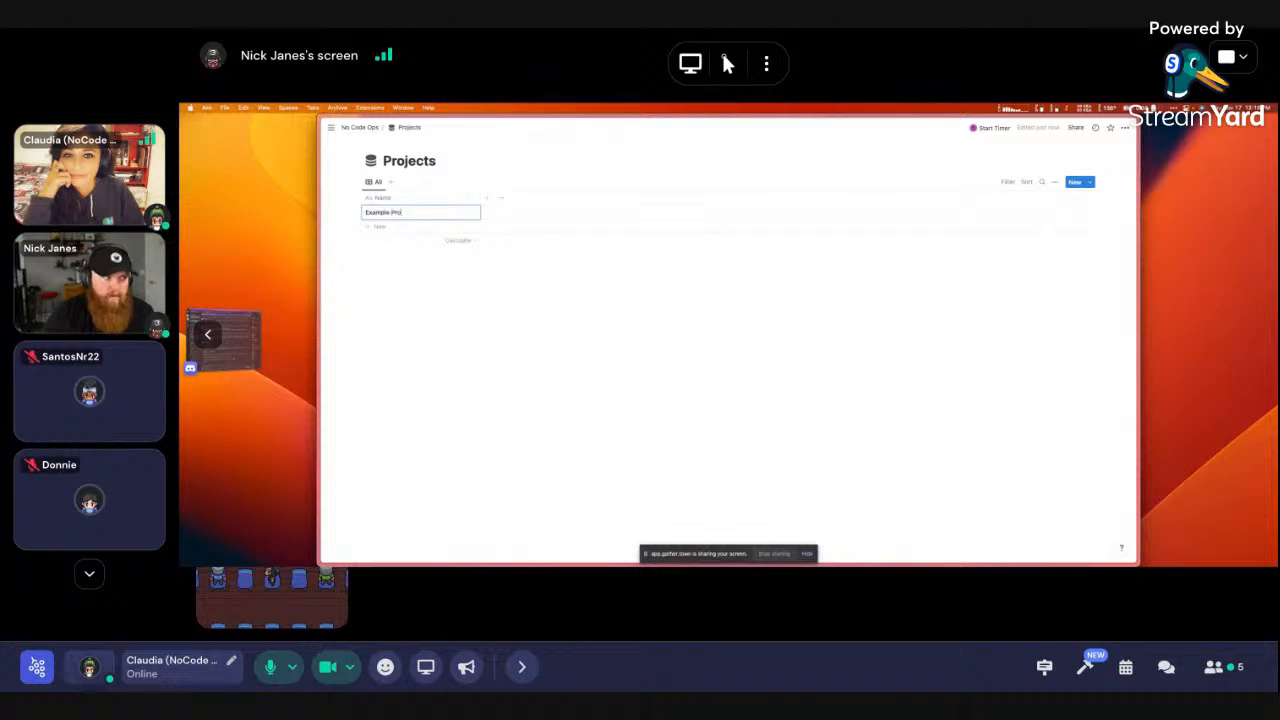
text(ject)
key(Return)
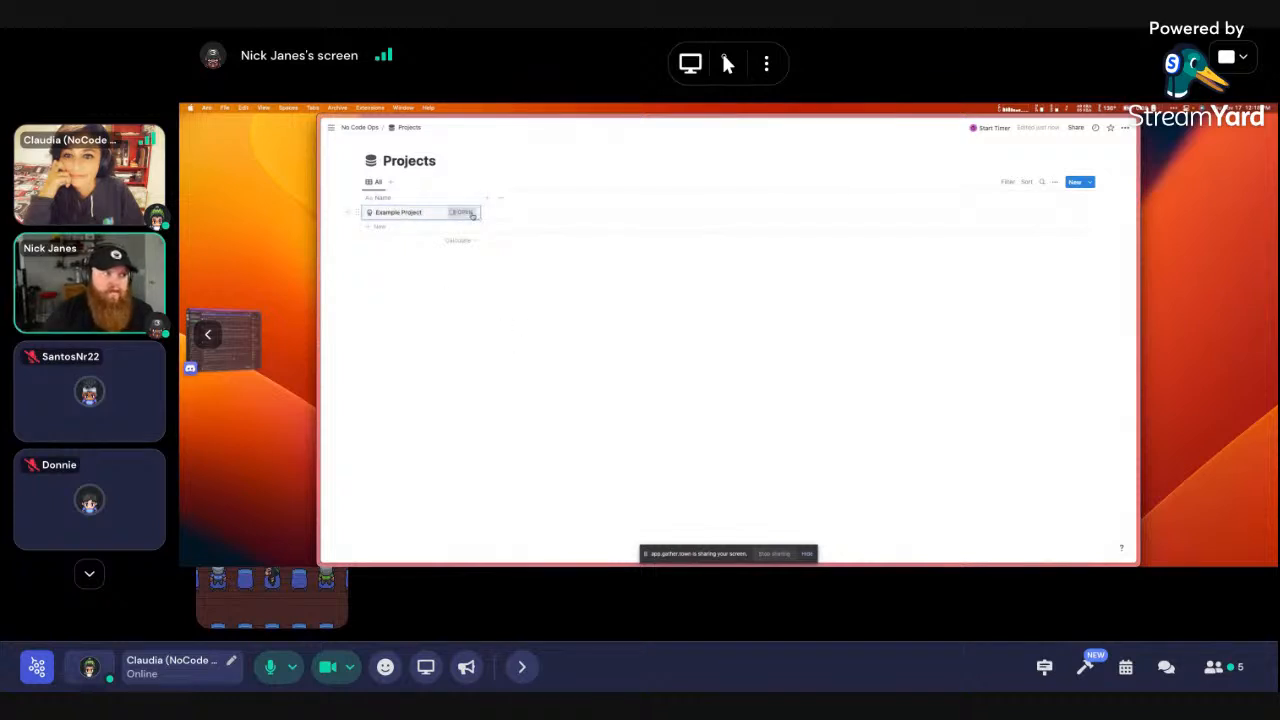
Remove the 'This is an example' text from Example Project's page body
click(801, 256)
drag(801, 250, 752, 247)
key(BackSpace)
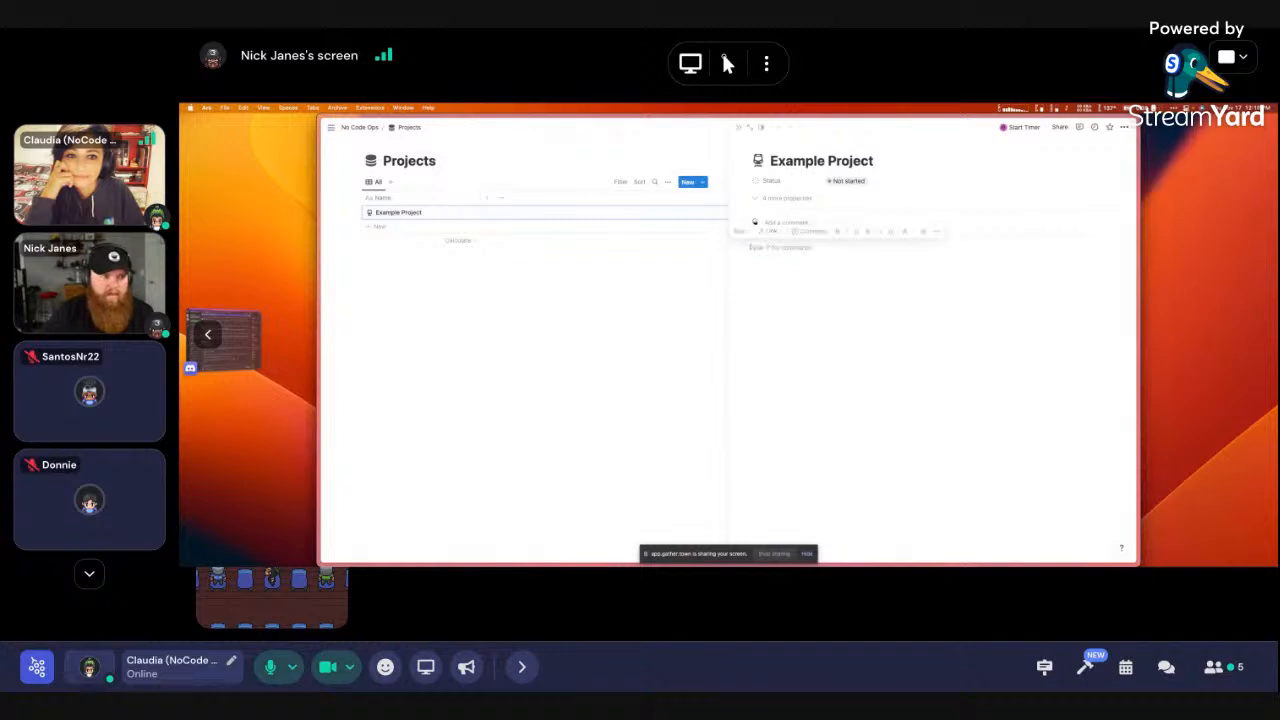
key(BackSpace)
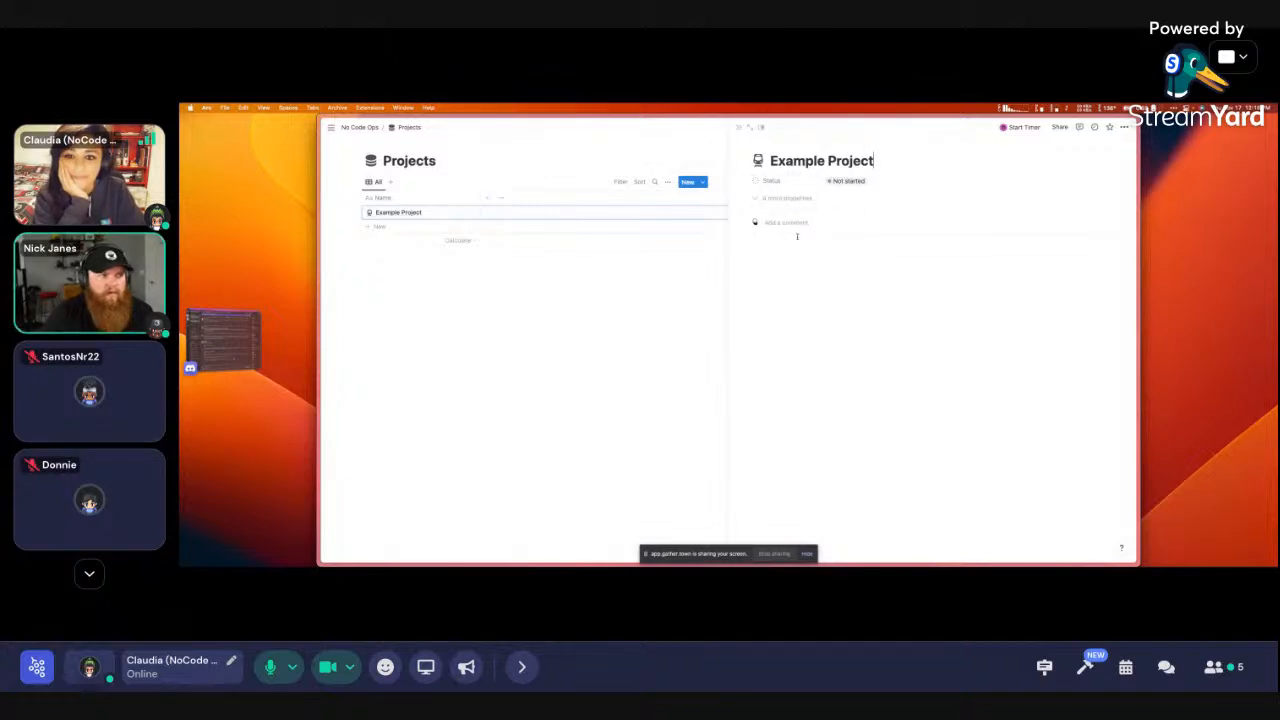
click(651, 300)
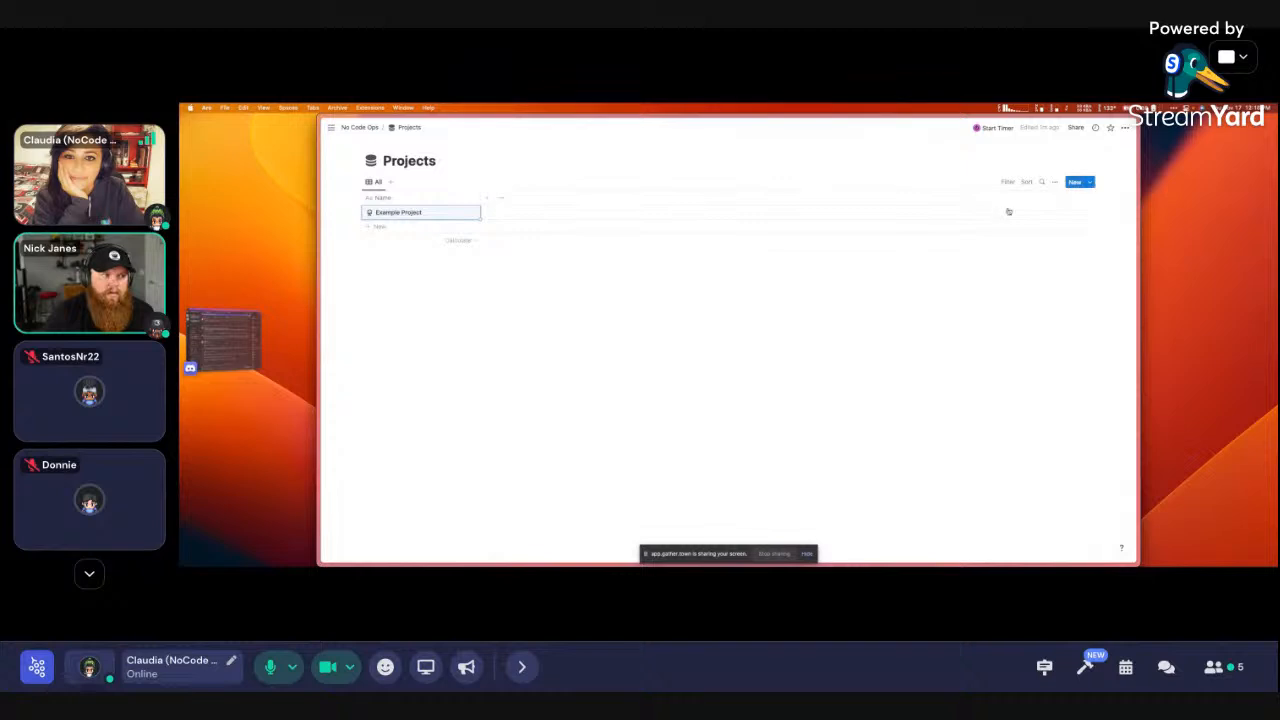
On No Code Ops, create a 'Backend' toggle and move the Projects database into it
click(359, 127)
click(476, 369)
text(/toggle)
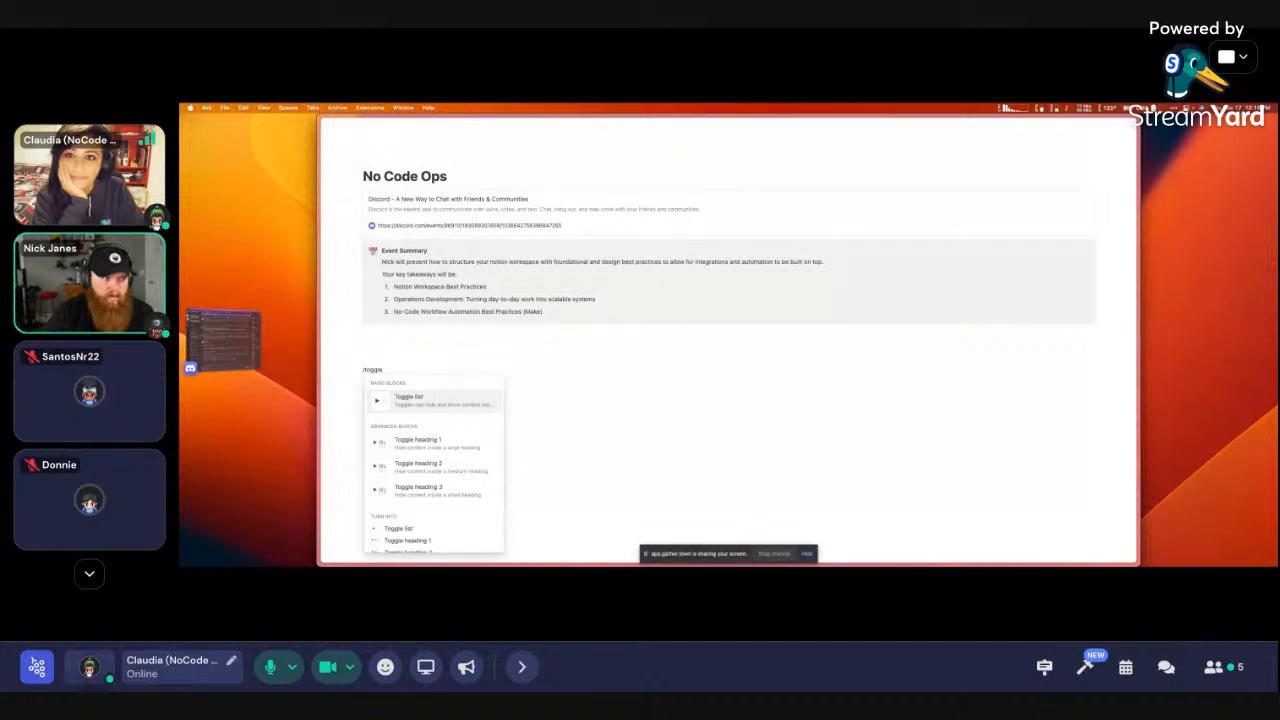
key(Return)
text(Backend)
drag(365, 385, 388, 370)
click(368, 385)
click(368, 385)
Create a 'Databases' sub-page above Backend, then delete it again
click(390, 372)
text(/page)
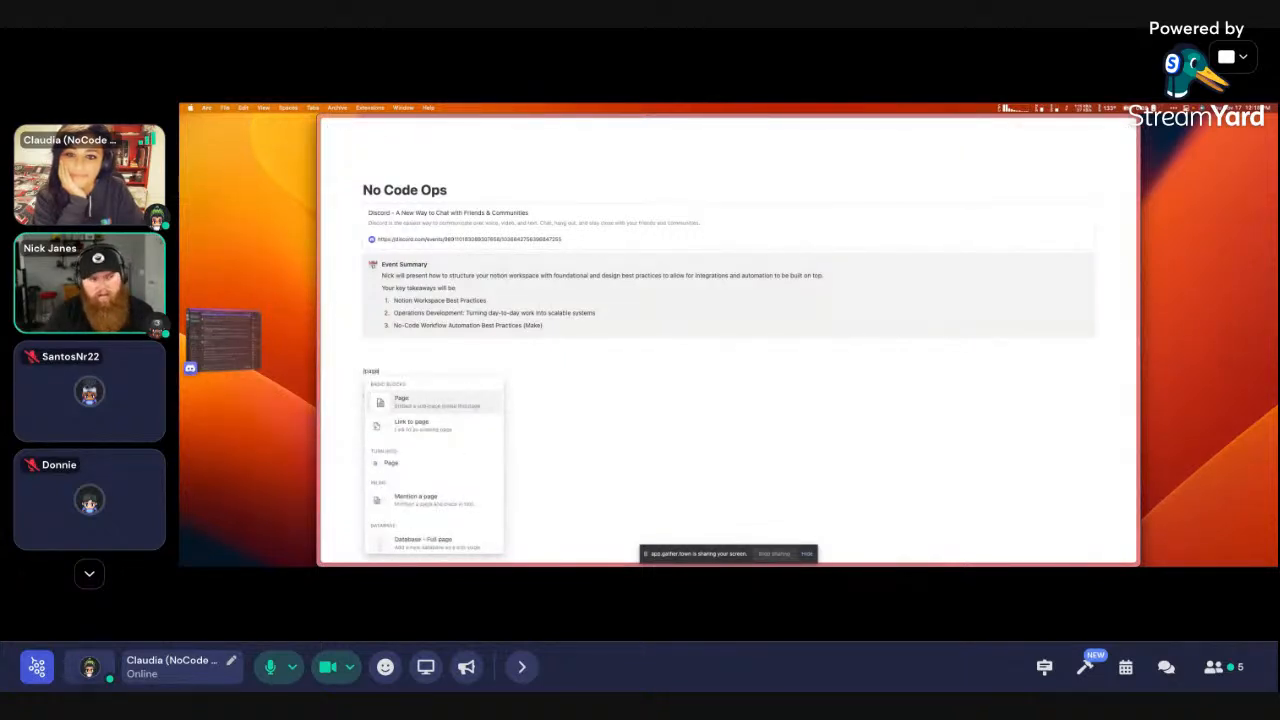
key(Return)
text(Databse)
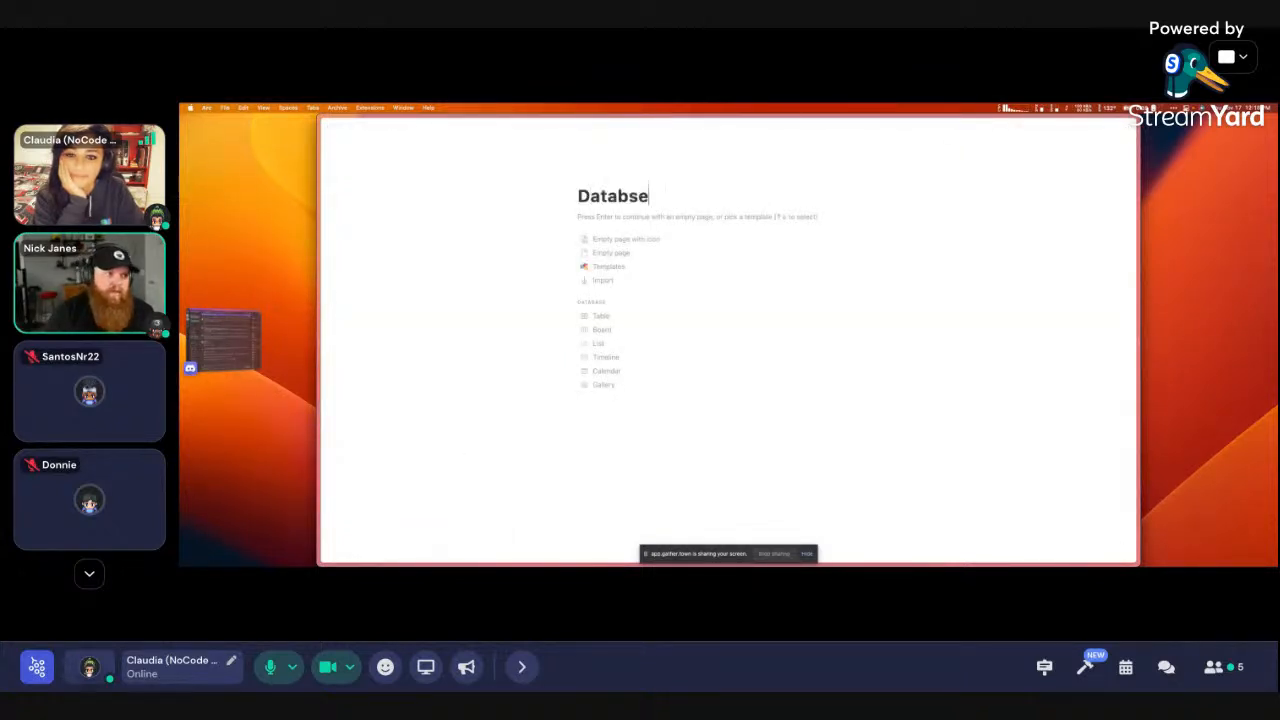
key(BackSpace)
key(BackSpace)
text(ases)
mouse_move(397, 378)
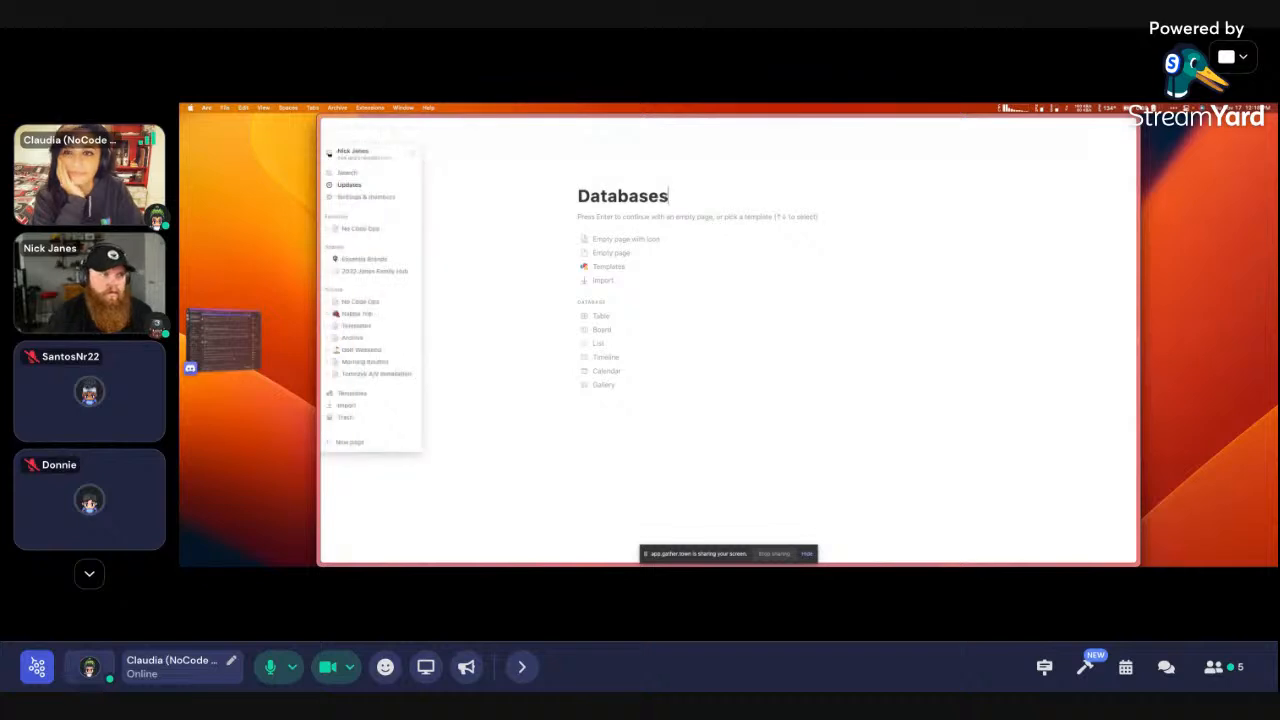
key(super+[)
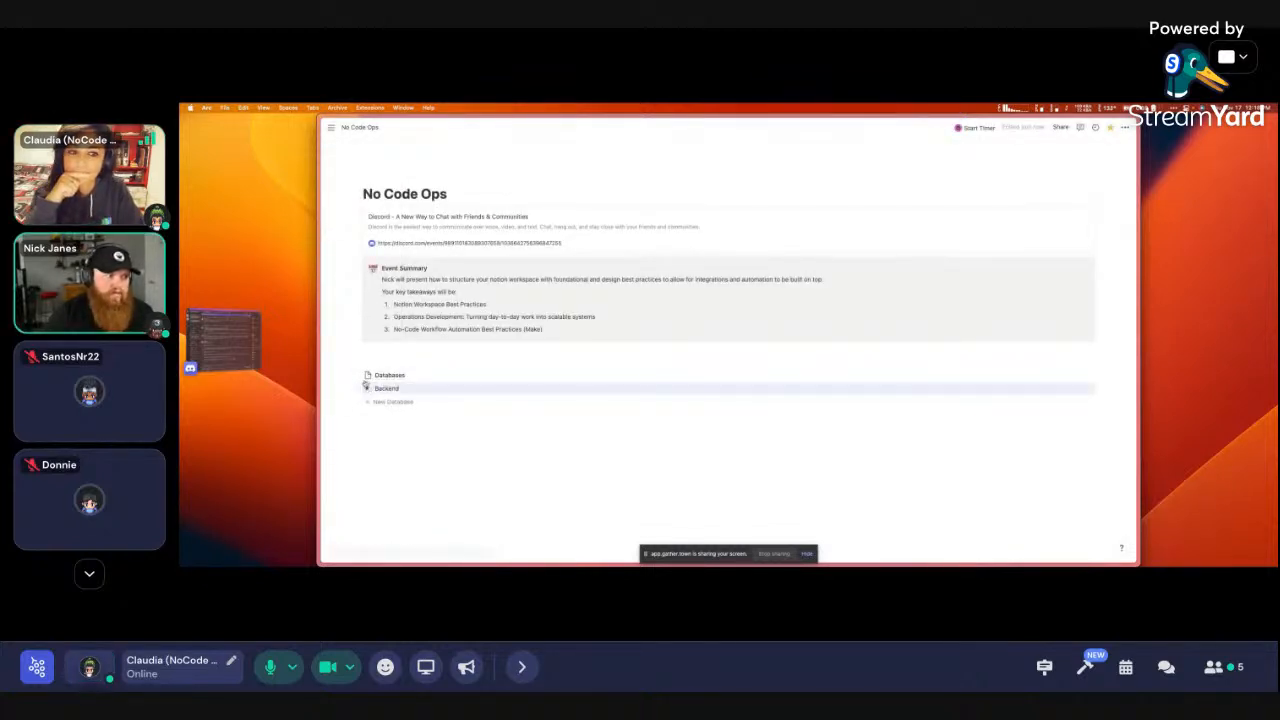
click(358, 376)
click(389, 327)
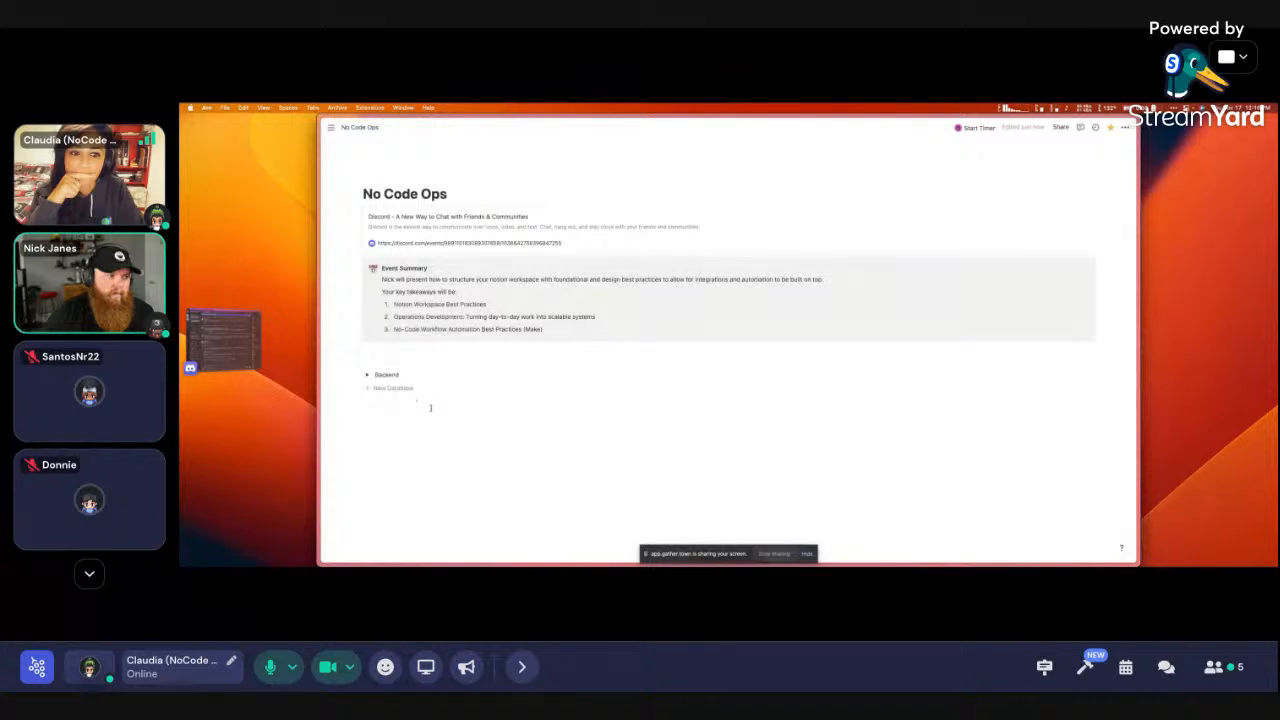
Add a new database titled 'Task' inside Backend and place it below Projects
click(367, 376)
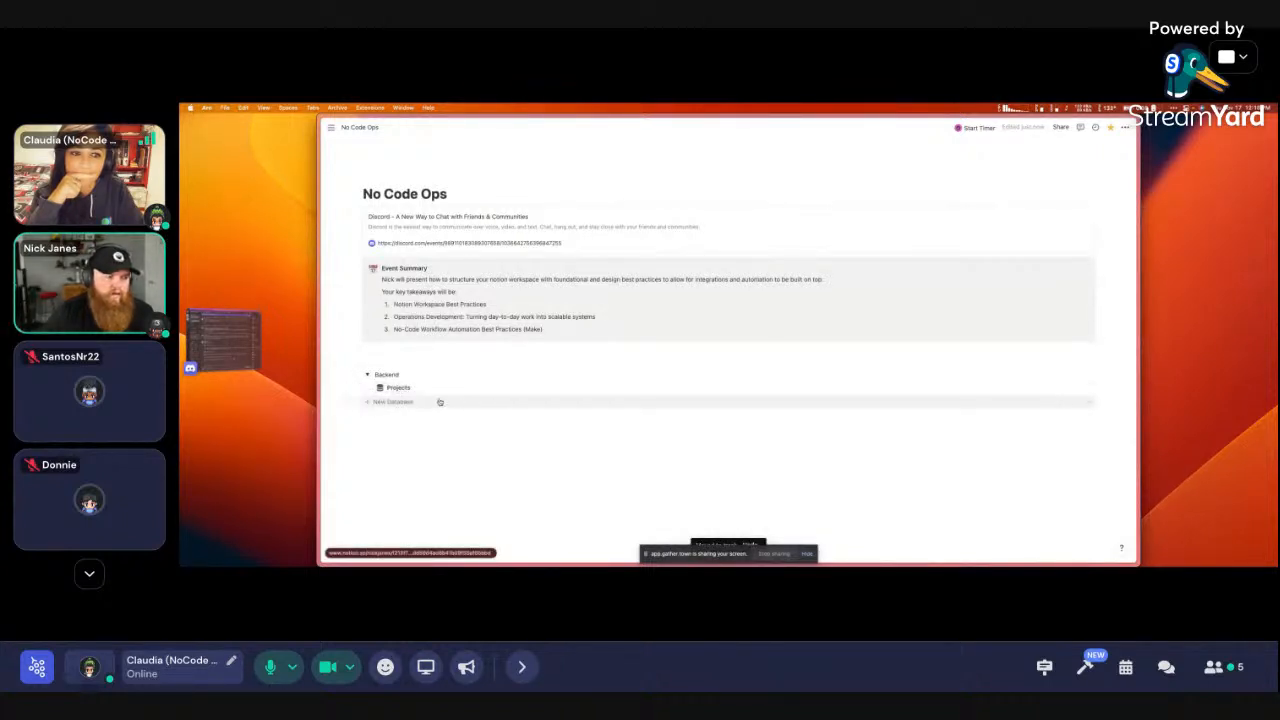
click(396, 403)
click(405, 413)
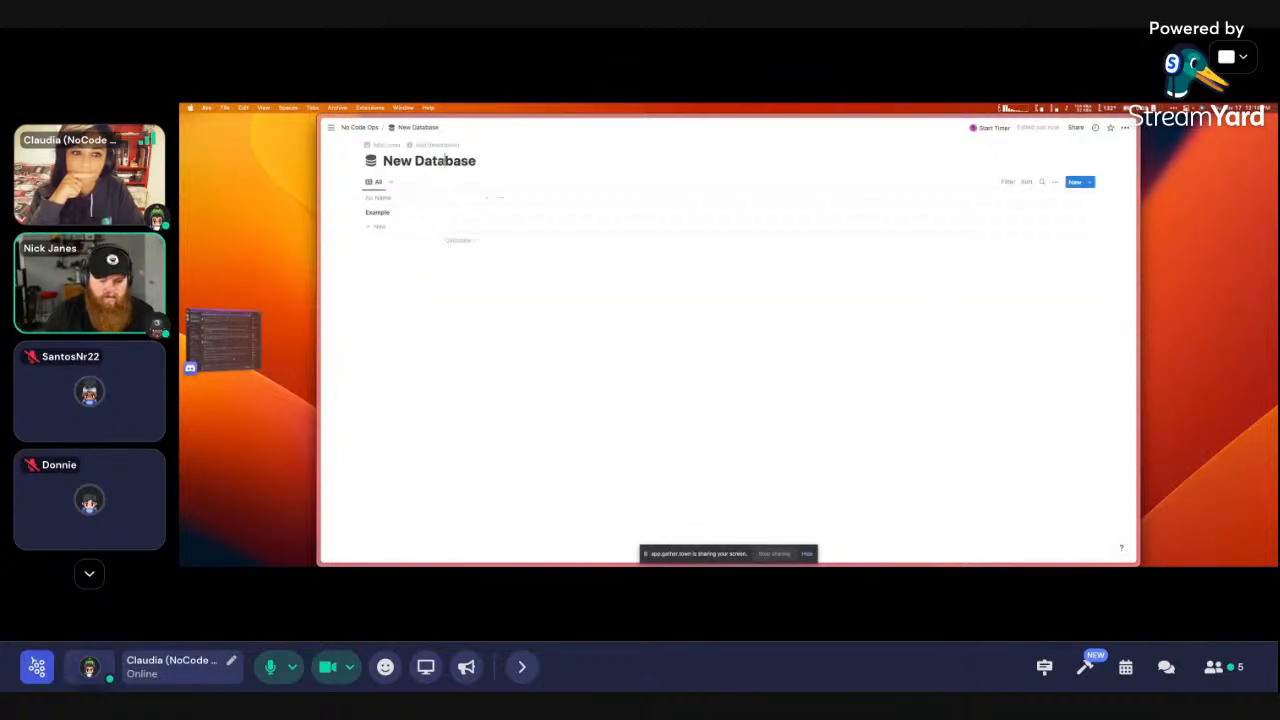
triple_click(445, 160)
text(Task)
click(359, 127)
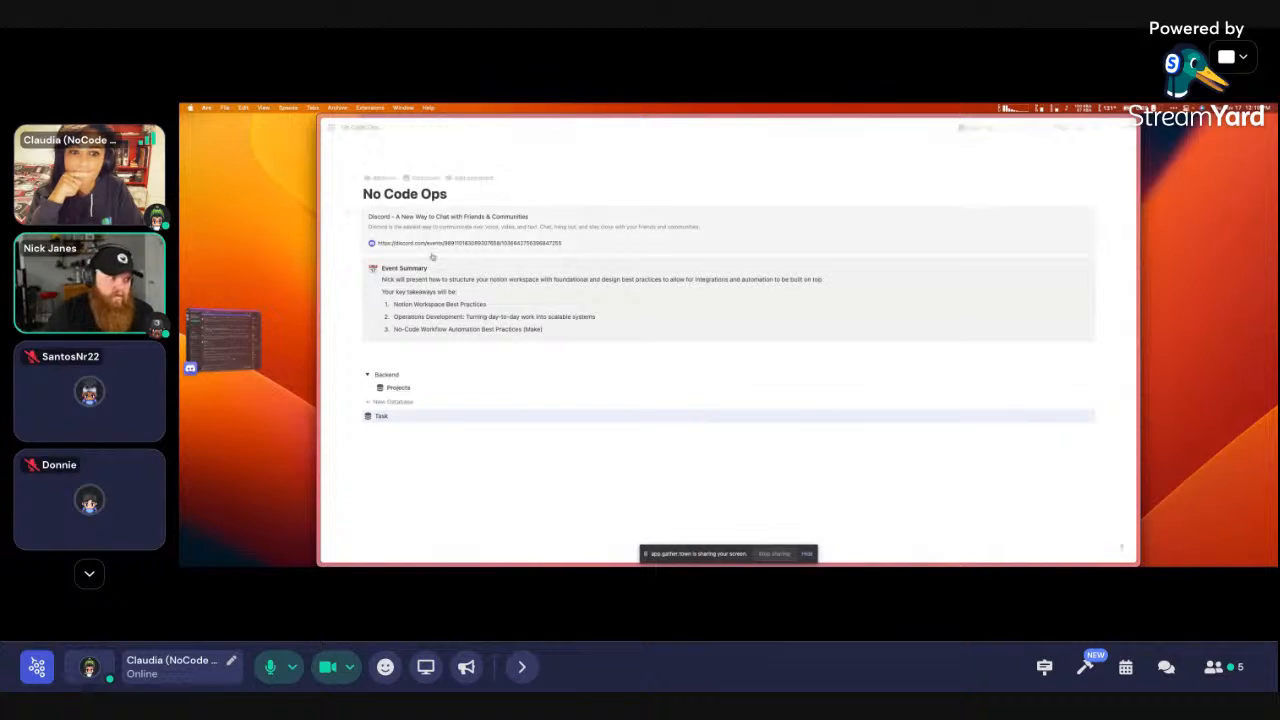
drag(373, 418, 403, 400)
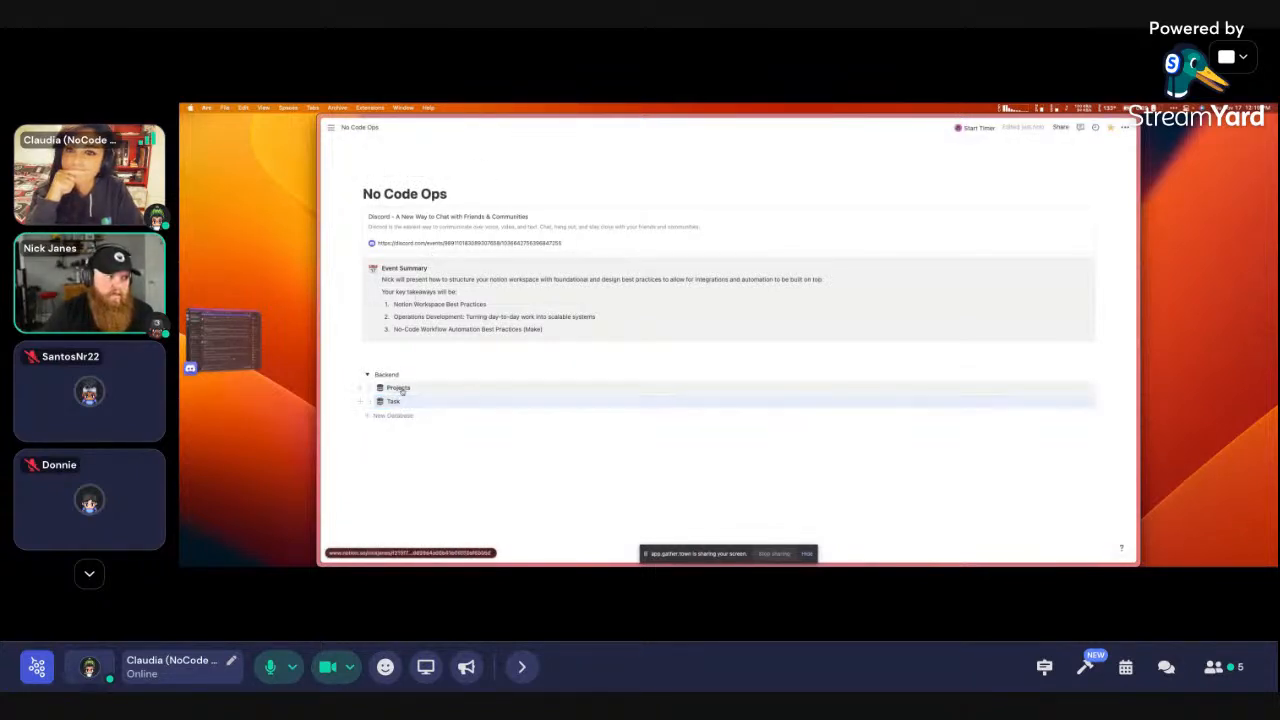
click(399, 388)
click(1090, 182)
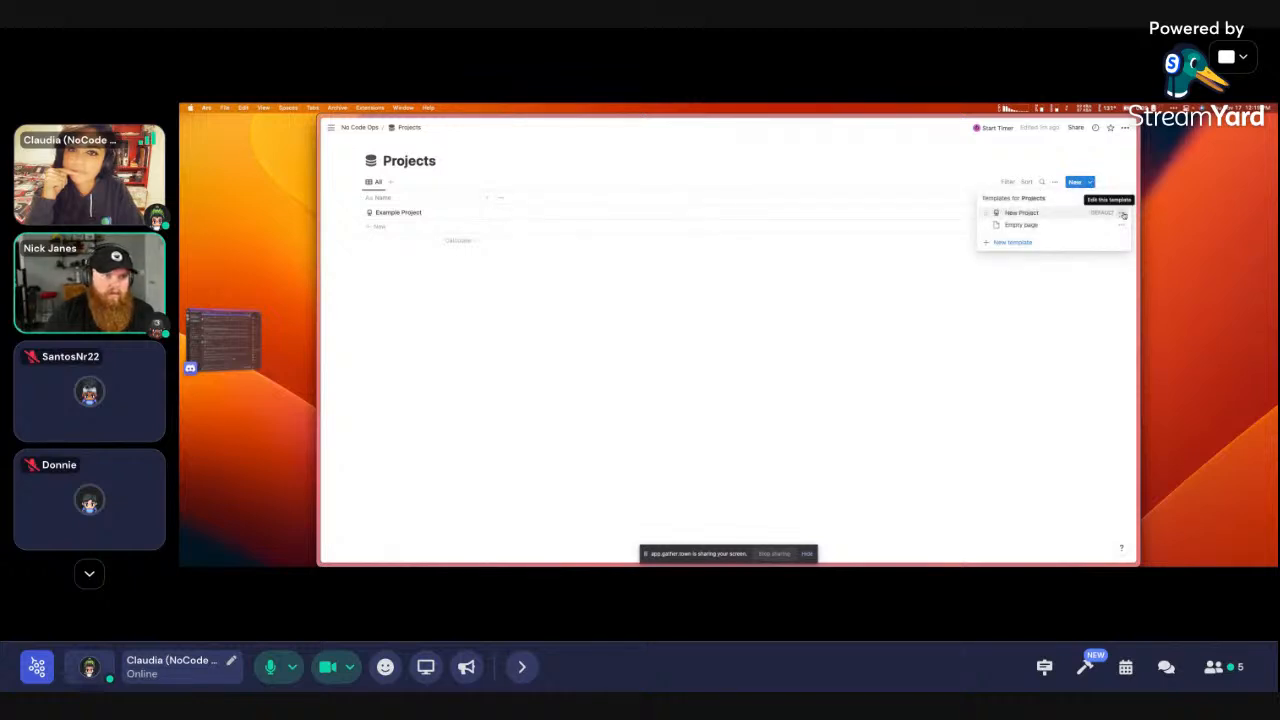
Create a new entry from the New Project template and view it full page
click(1123, 215)
click(910, 287)
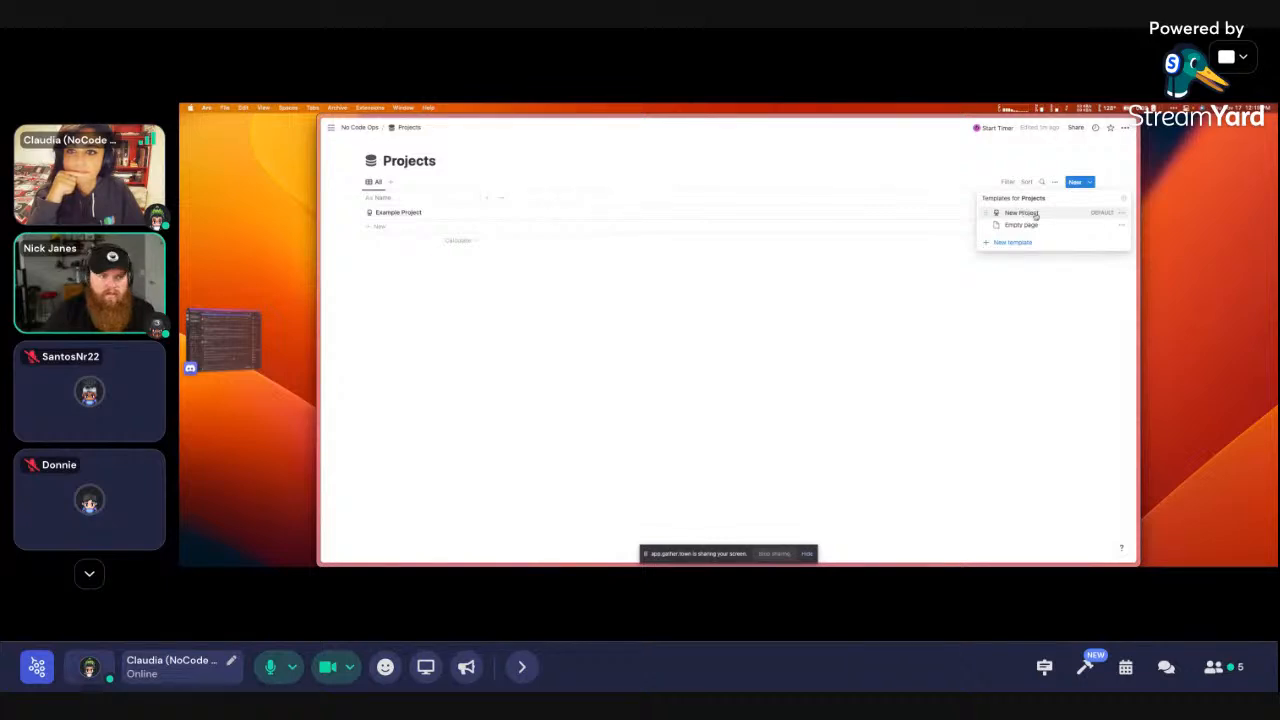
click(1022, 213)
click(747, 128)
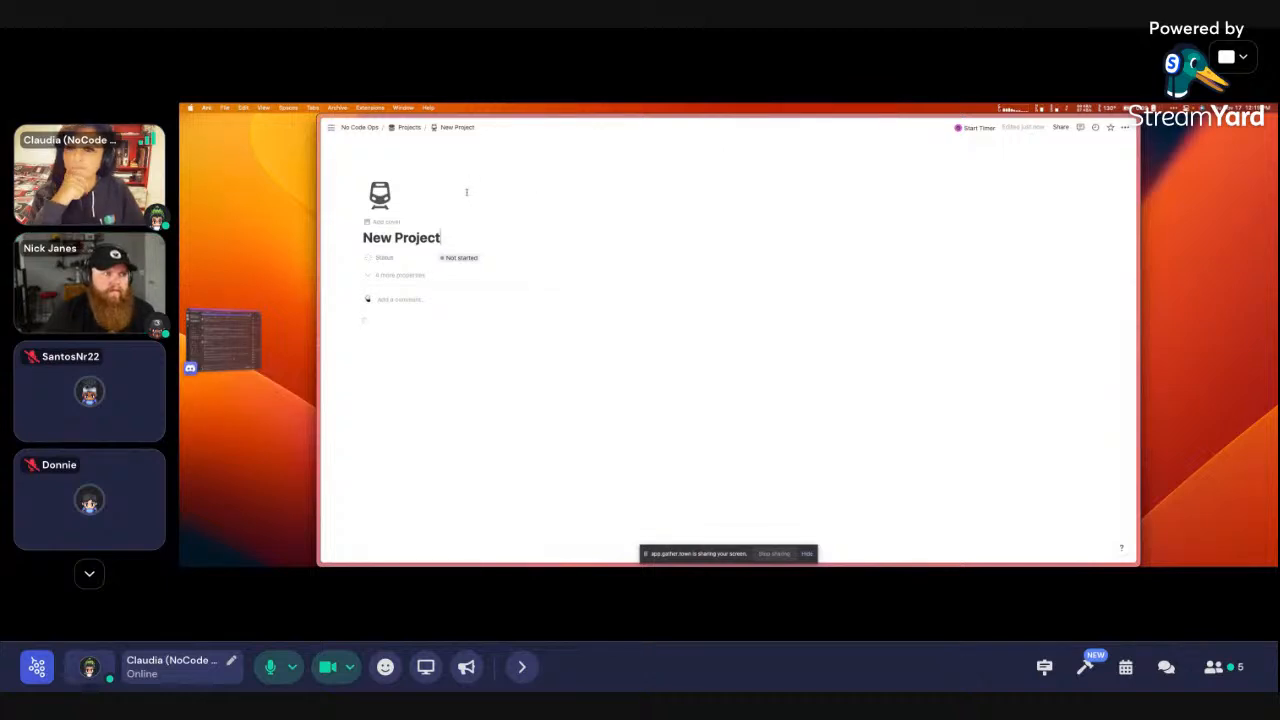
click(410, 128)
Open the New Project template as a full page and copy its web address
click(1089, 182)
click(1122, 218)
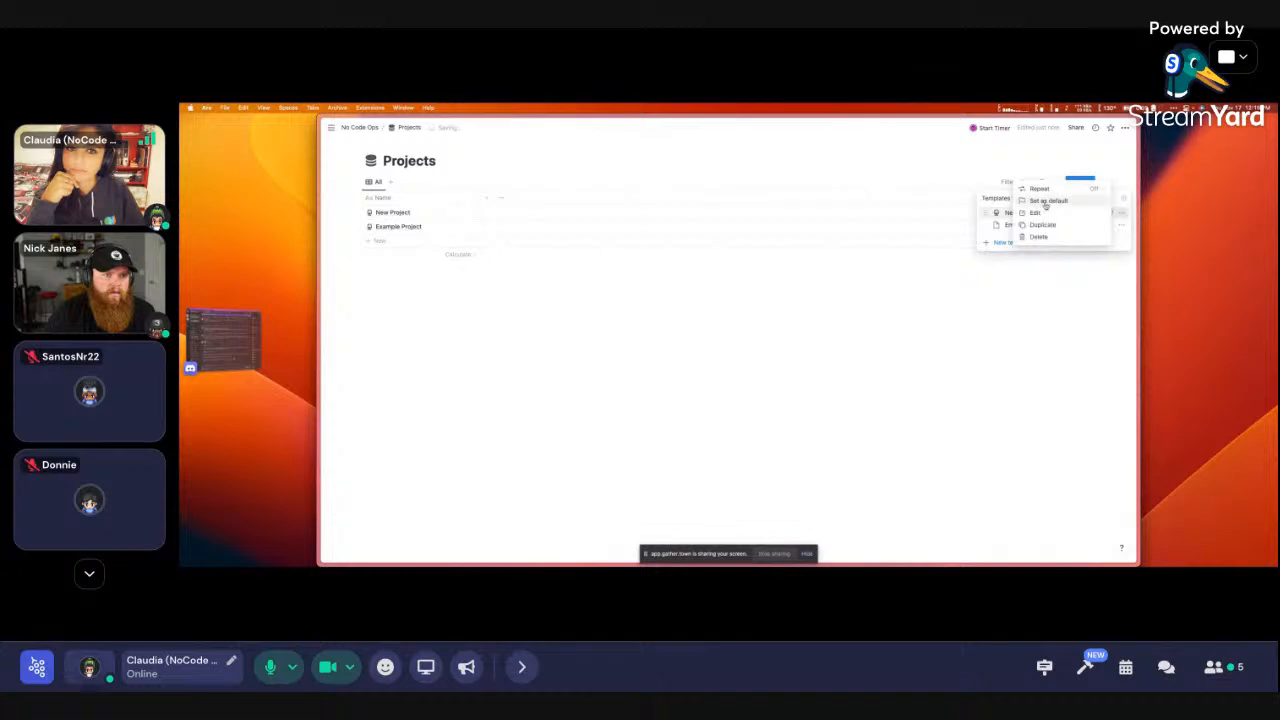
click(1043, 210)
click(540, 160)
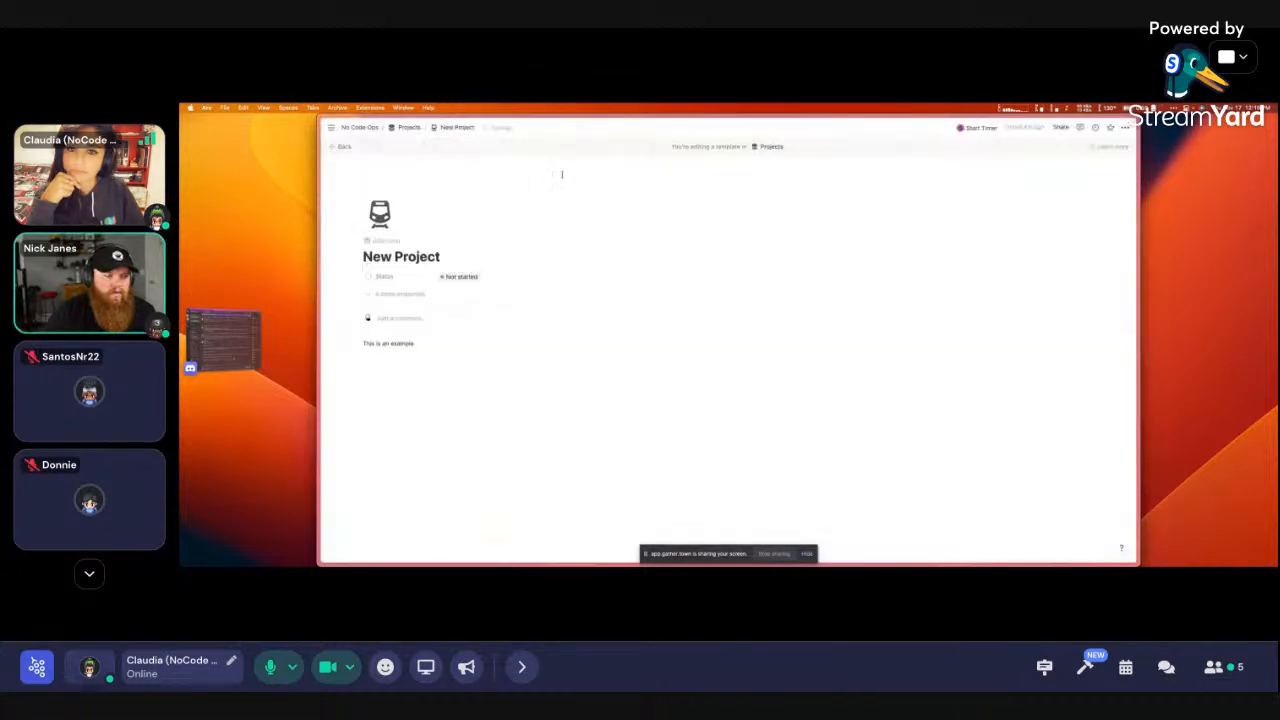
key(super+l)
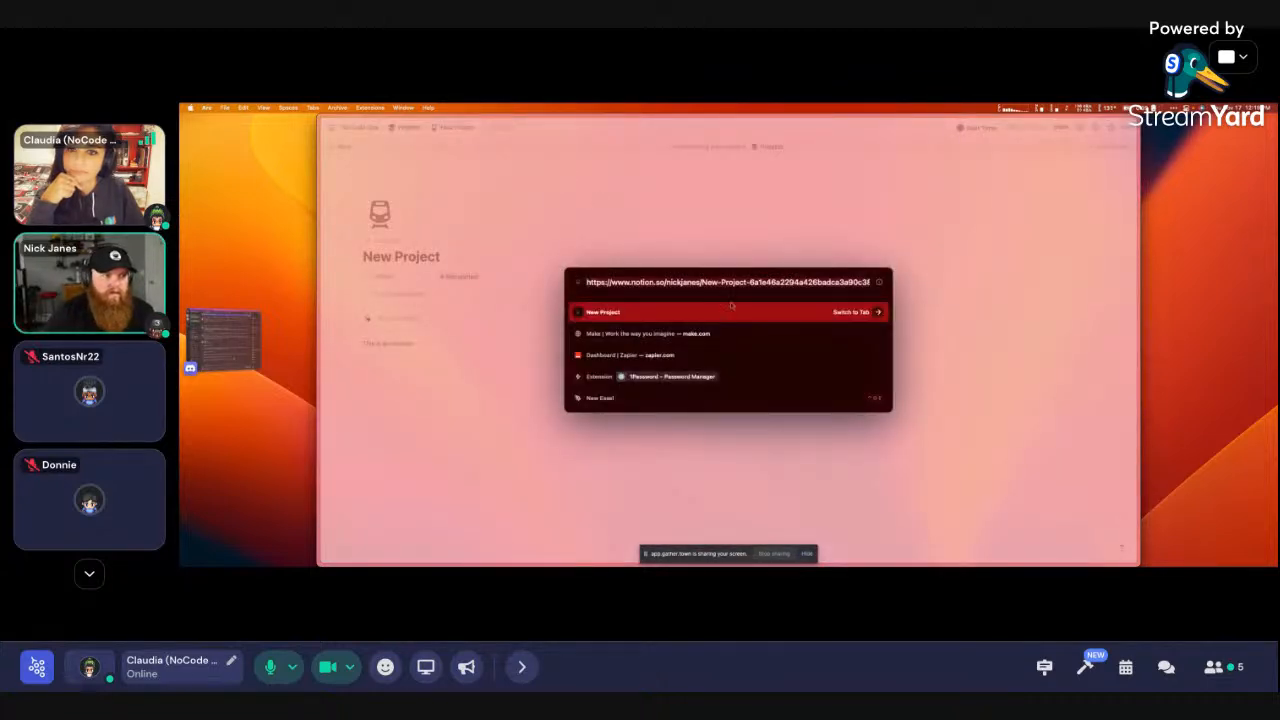
key(Escape)
Paste the address on No Code Ops as a link to the New Project page
click(409, 127)
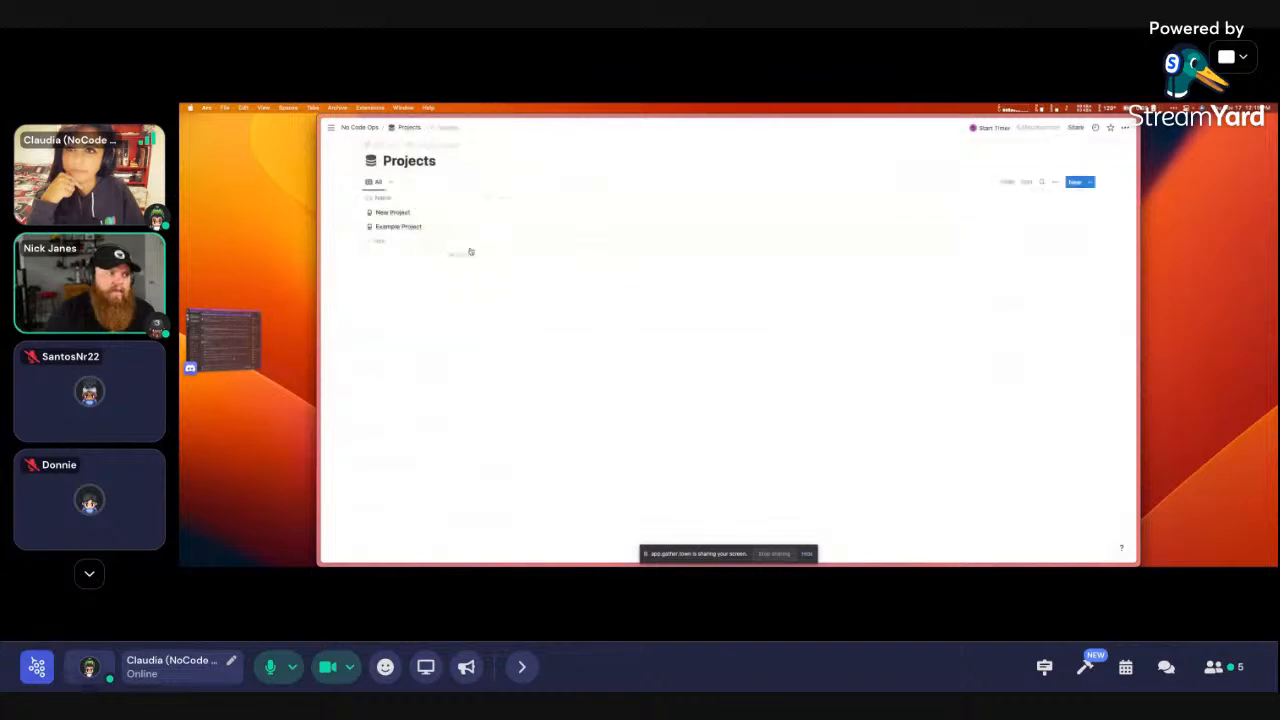
click(359, 127)
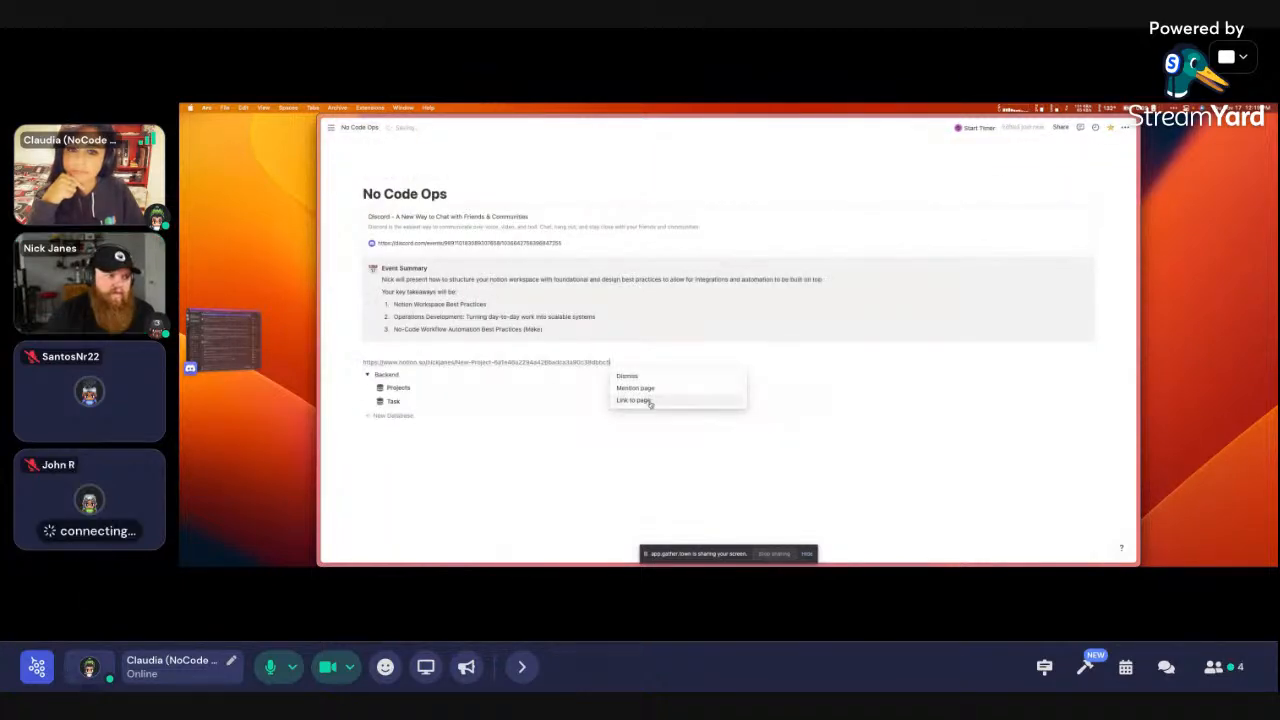
click(650, 400)
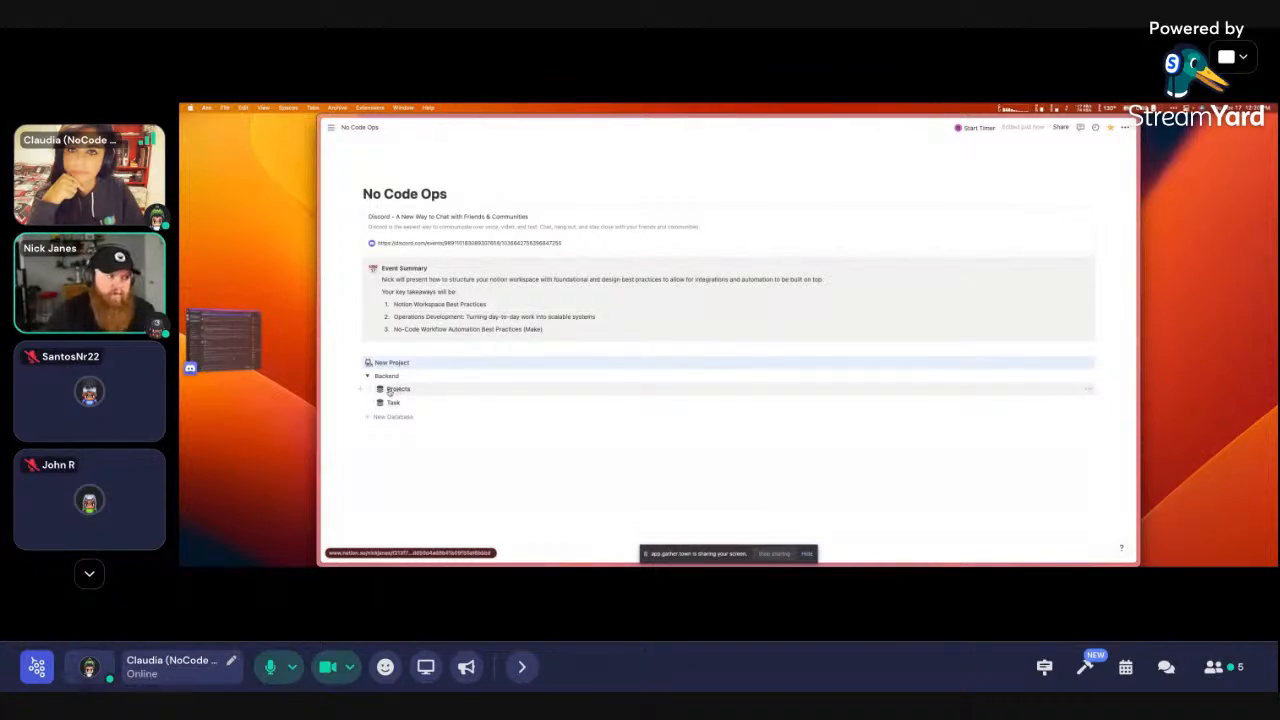
click(391, 389)
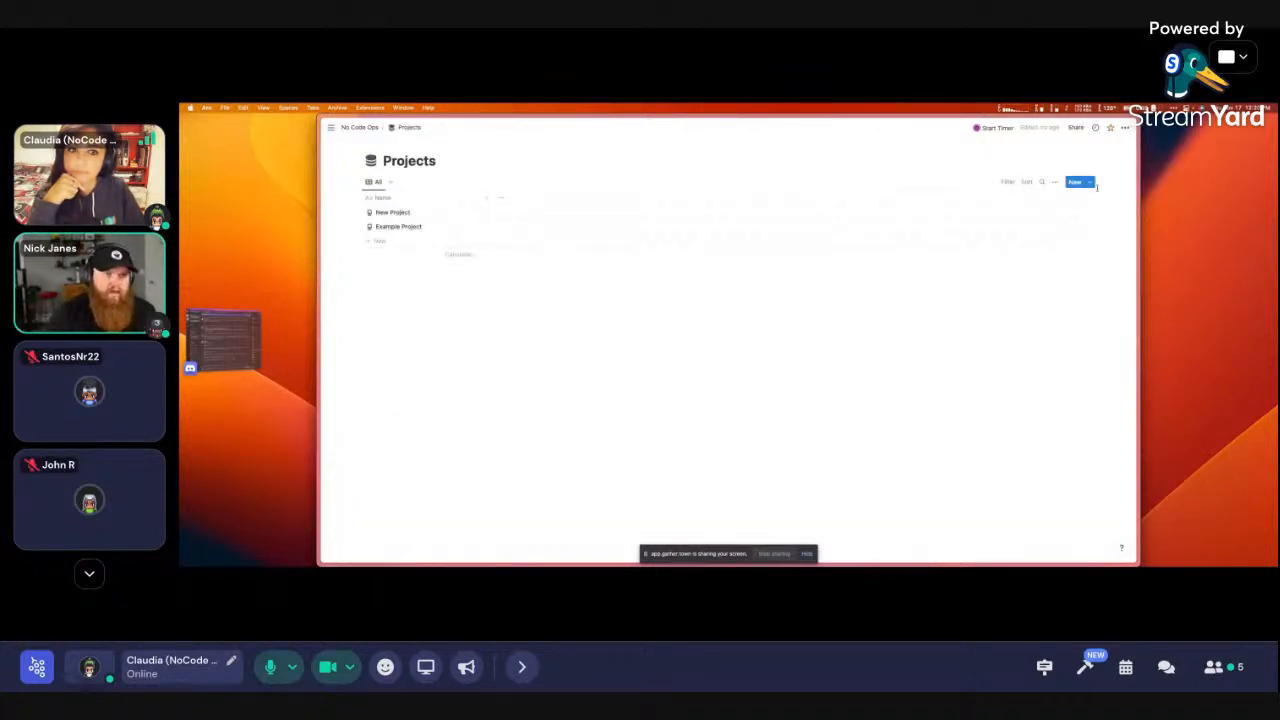
key(super+[)
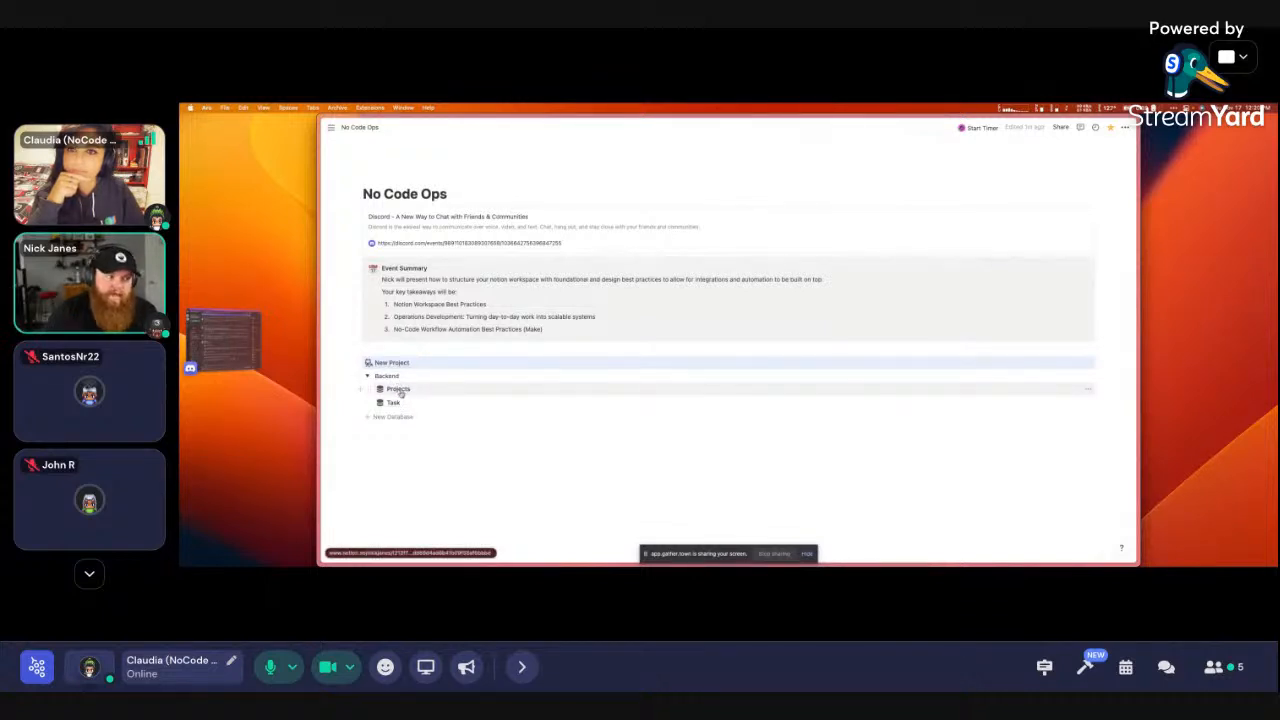
Revisit the New Project entry and the New Project template from the Projects database
click(399, 389)
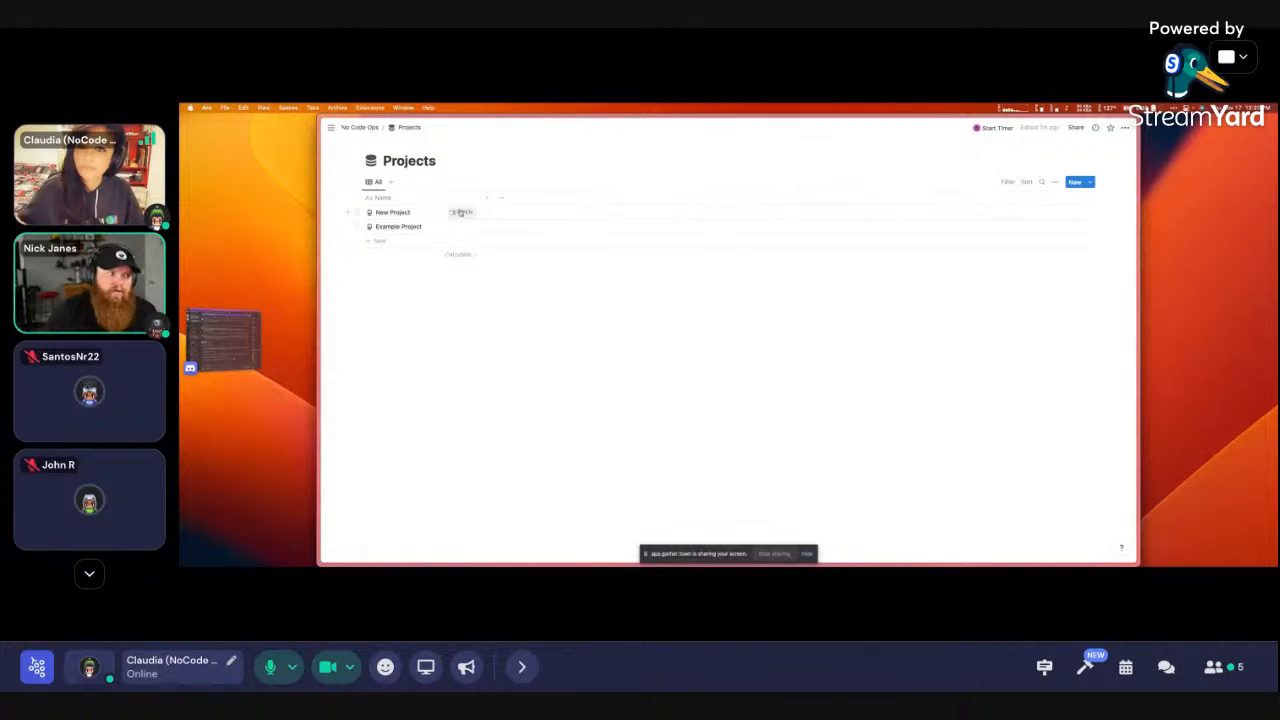
click(460, 212)
click(753, 131)
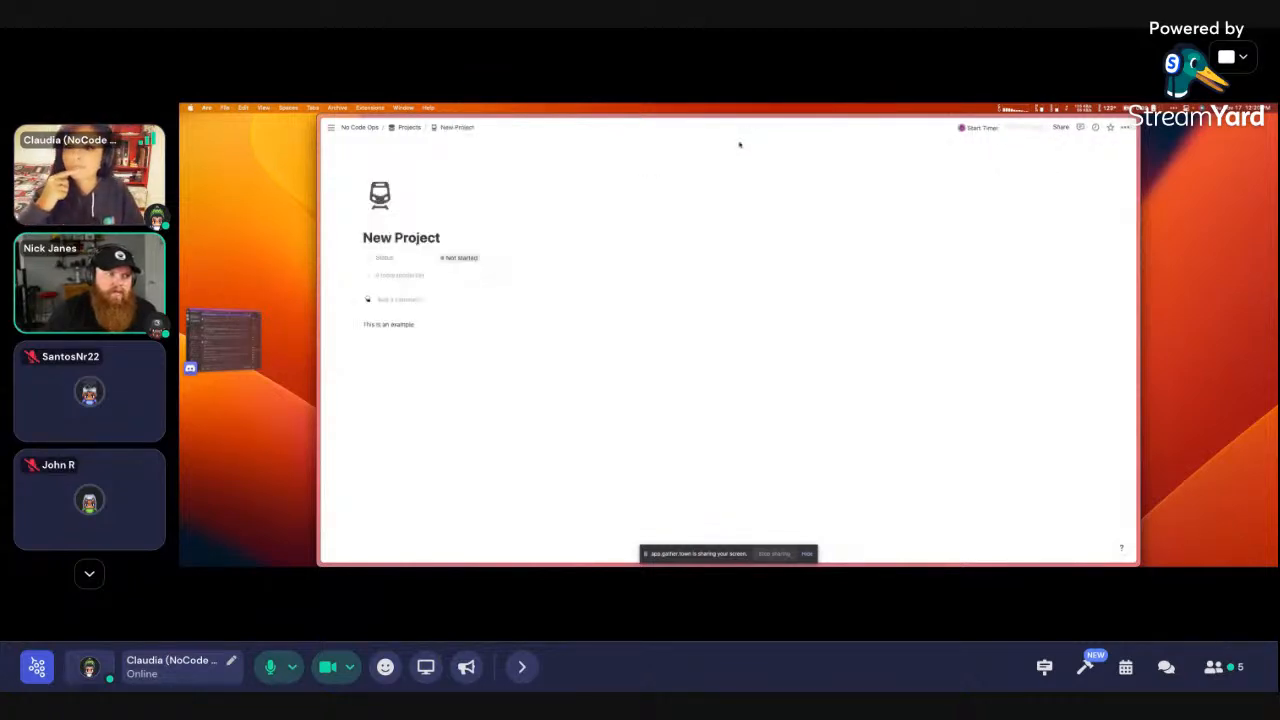
click(408, 128)
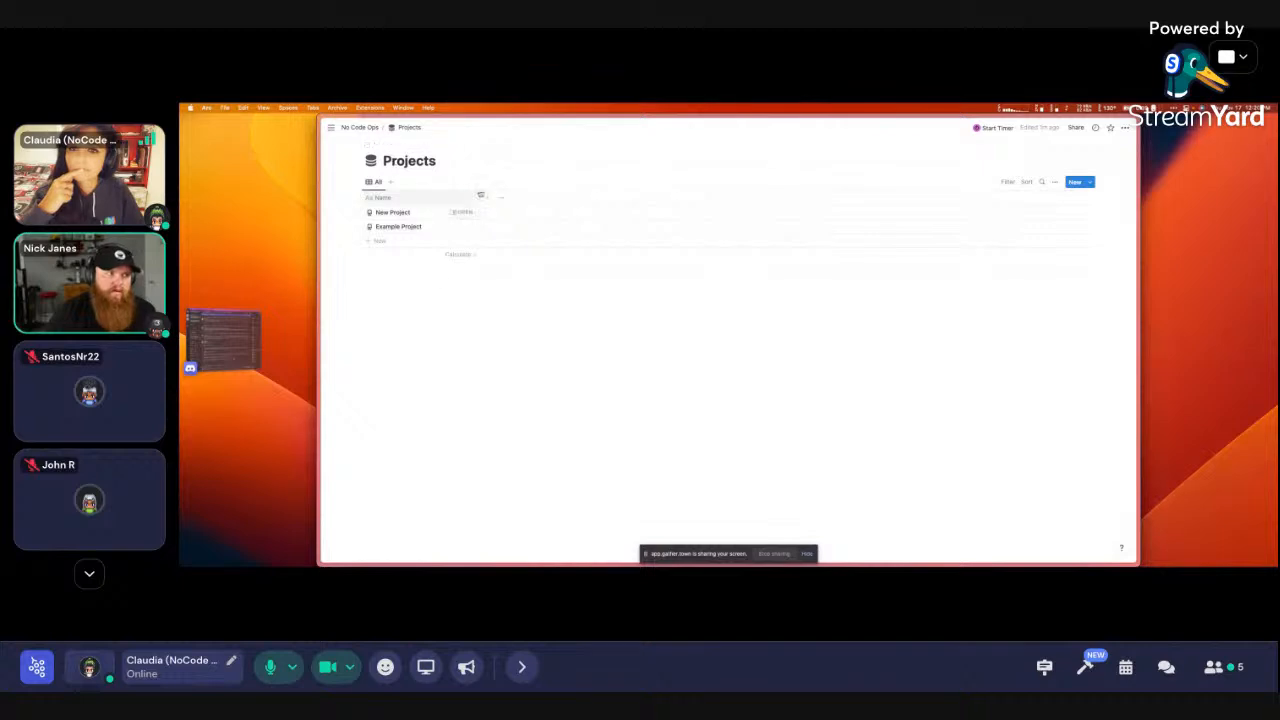
click(1089, 182)
click(1118, 212)
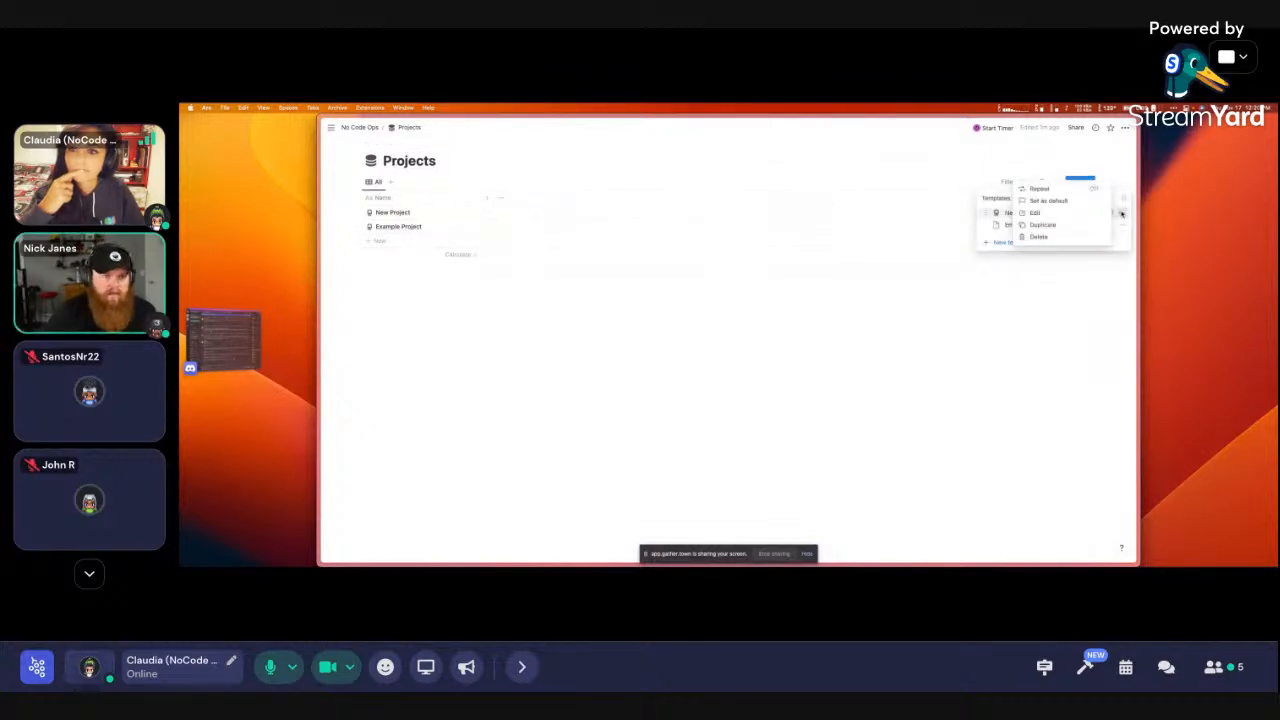
click(1040, 213)
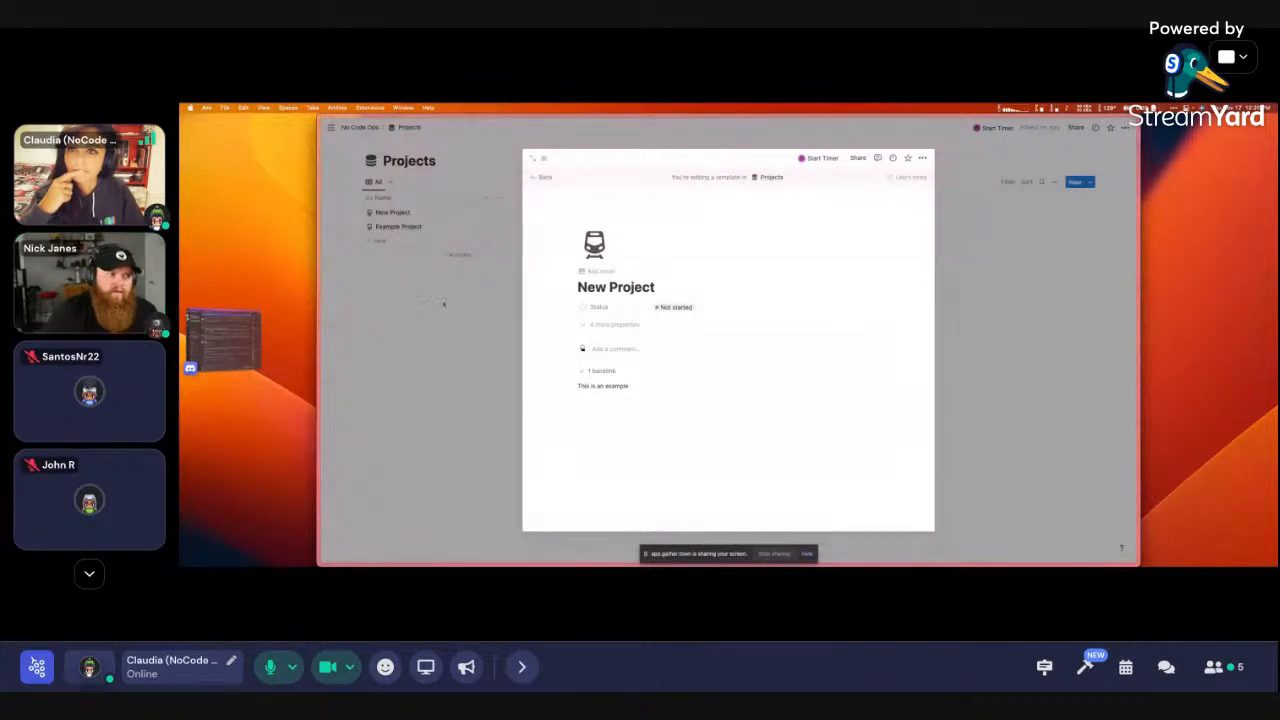
key(super+[)
Create a 'Templates' toggle on No Code Ops and move the New Project link into it
click(386, 353)
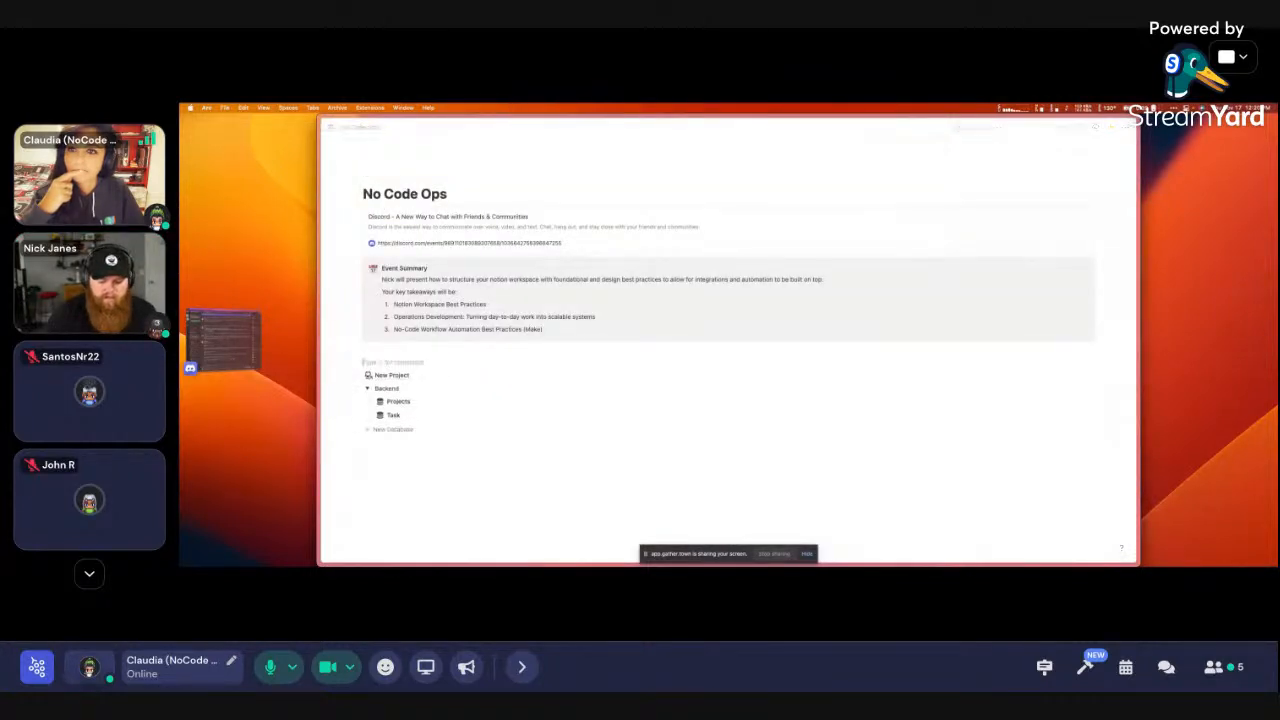
text(/tog)
key(Return)
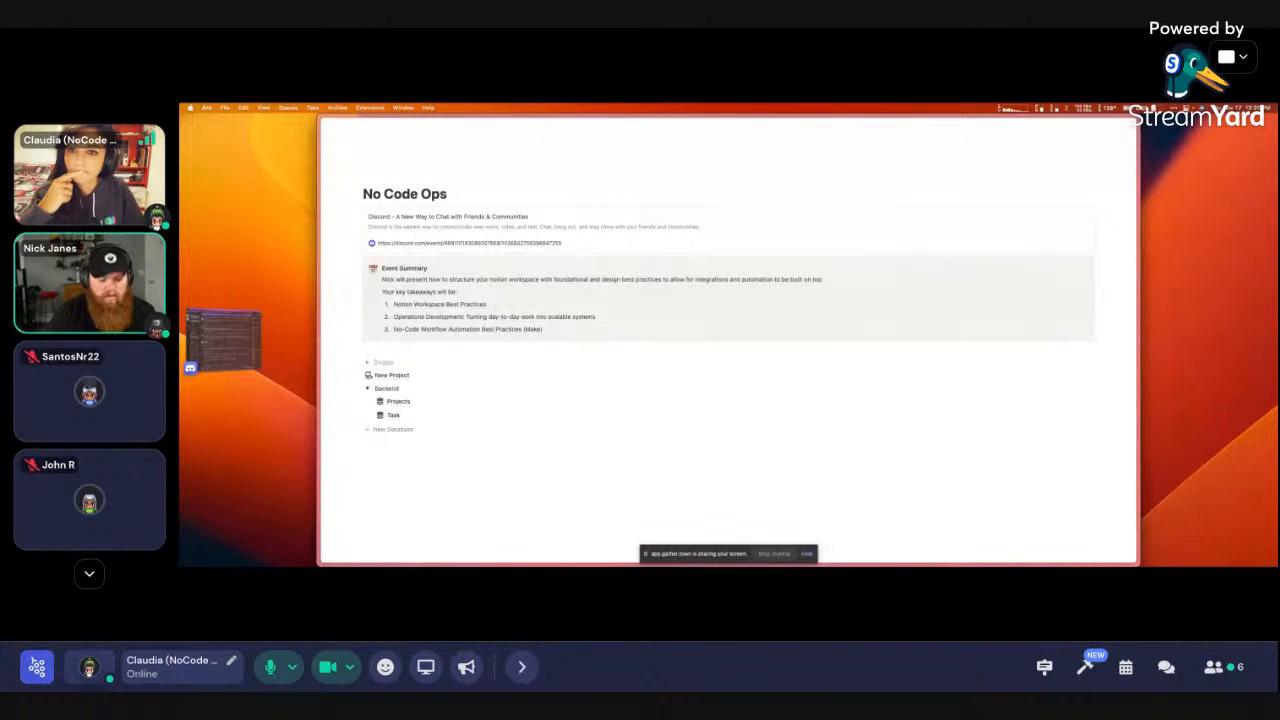
text(Templates)
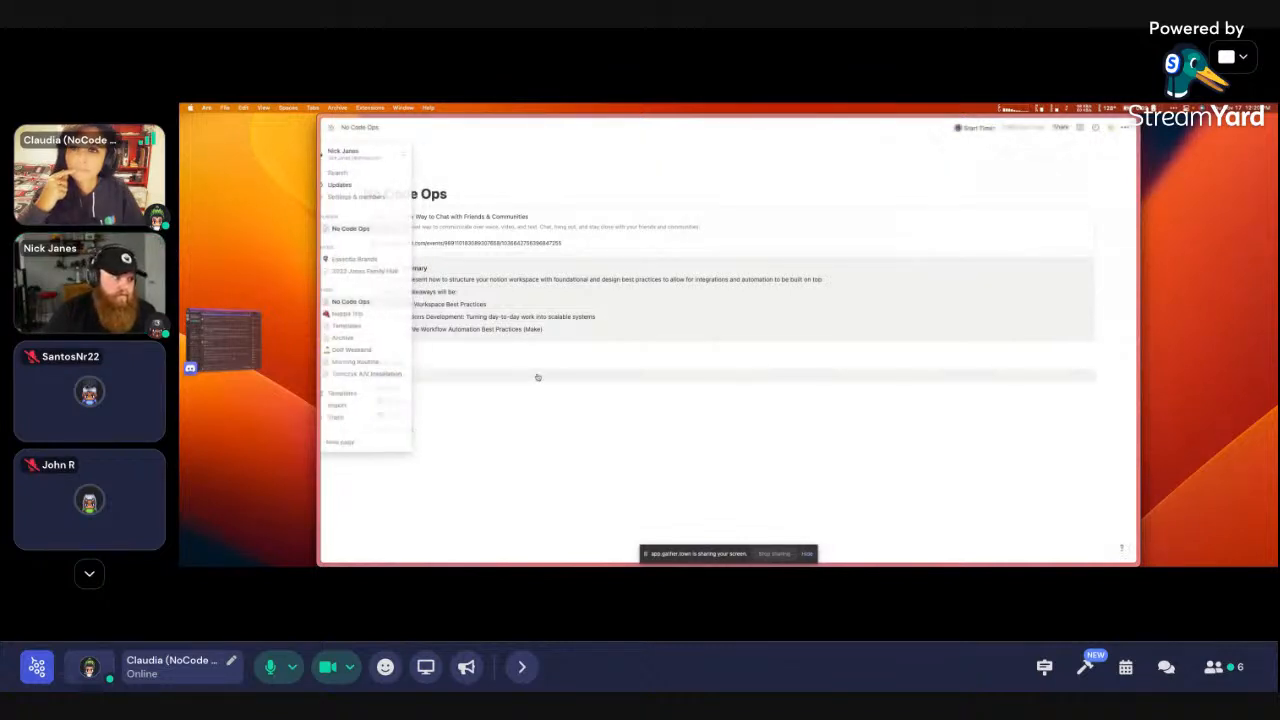
click(367, 362)
drag(360, 388, 390, 369)
click(404, 376)
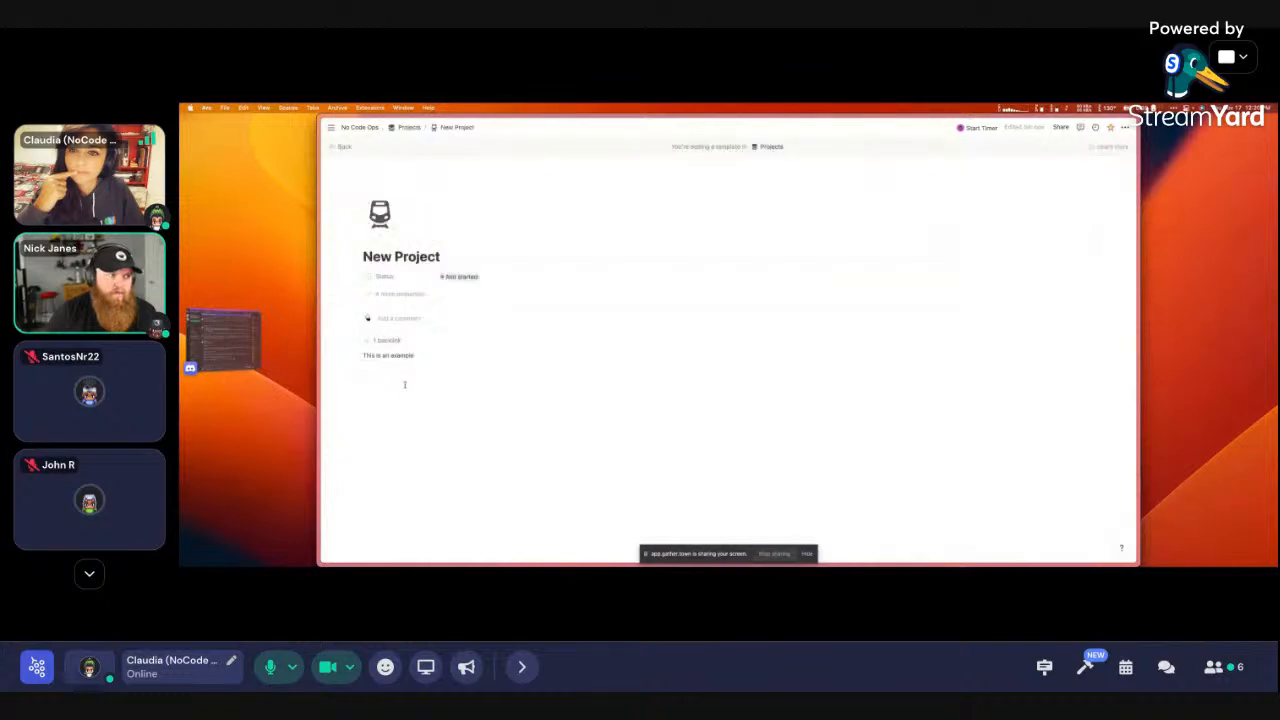
key(super+[)
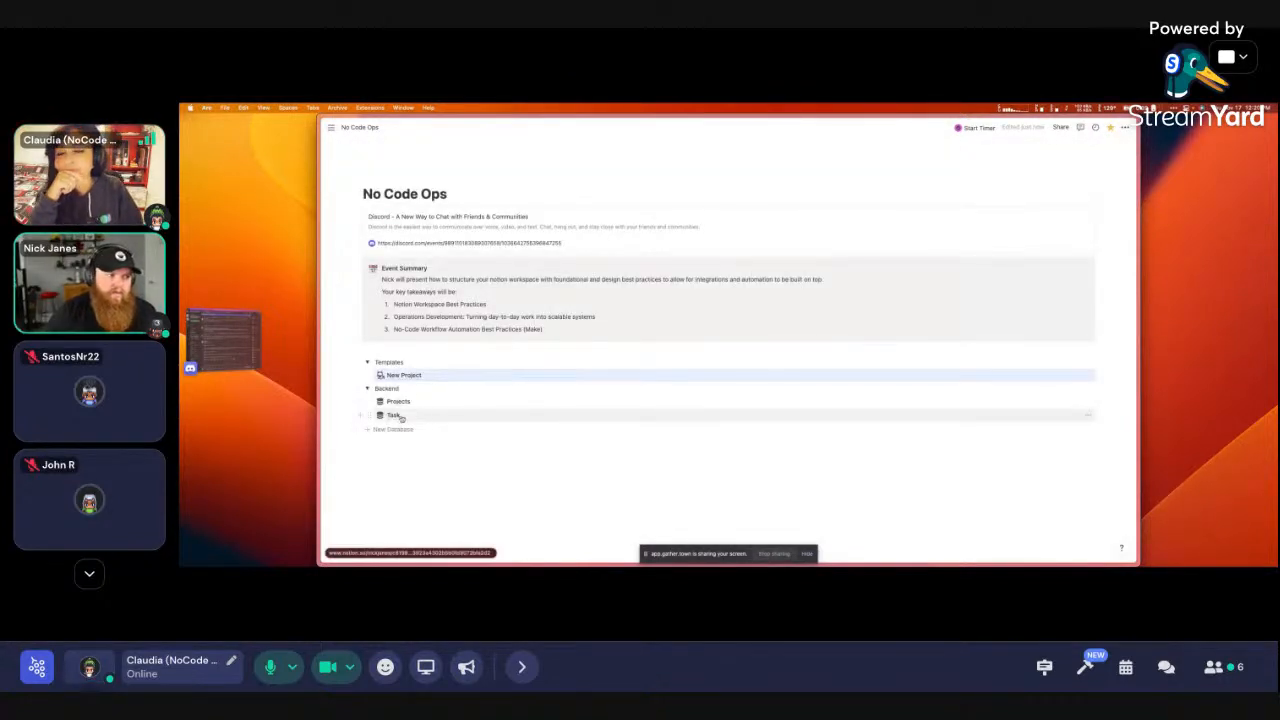
Create a new Task database template titled 'New Task'
click(400, 415)
click(1090, 182)
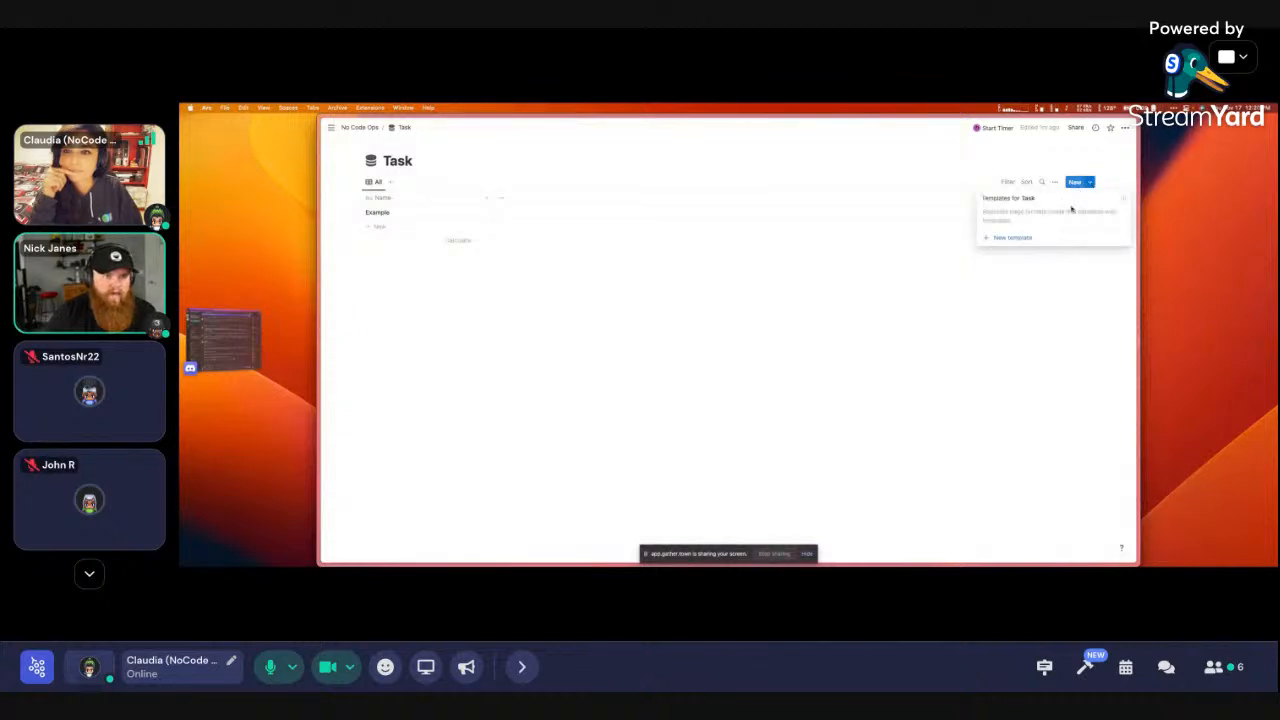
click(1027, 240)
text(New Task)
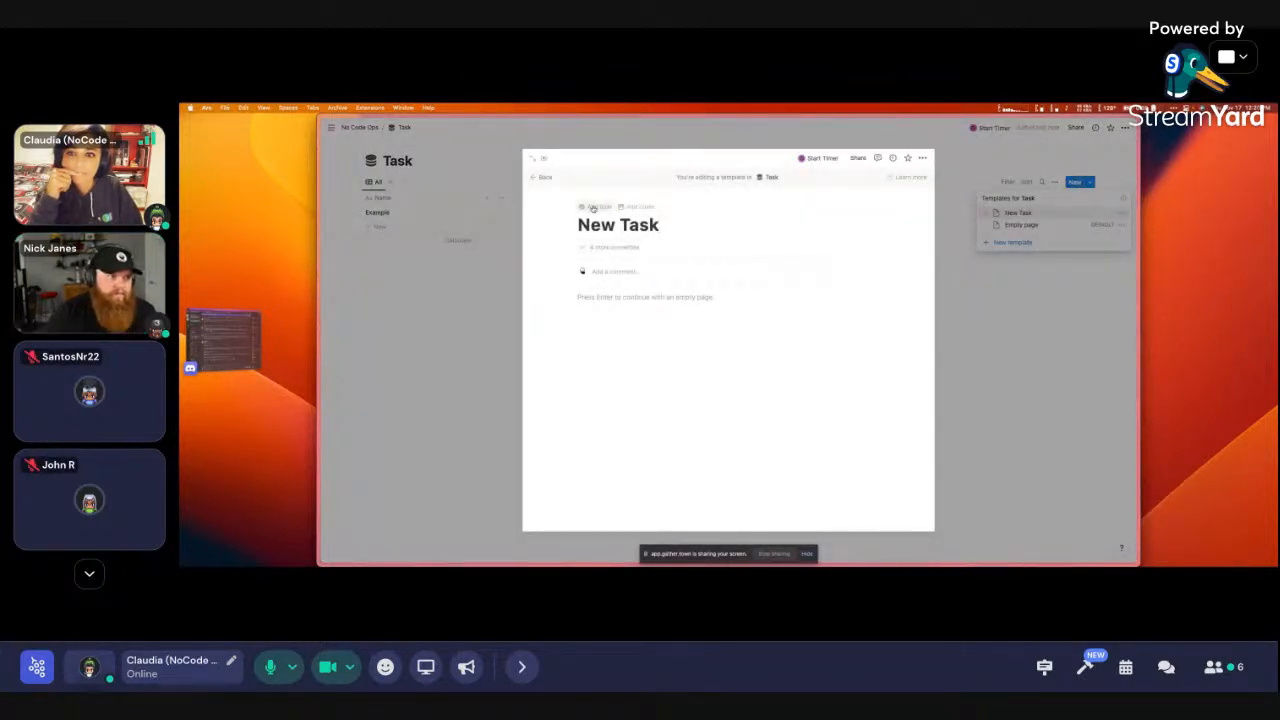
Give the New Task template a dark checkmark icon and expand it to a full page
click(597, 206)
click(594, 242)
click(553, 273)
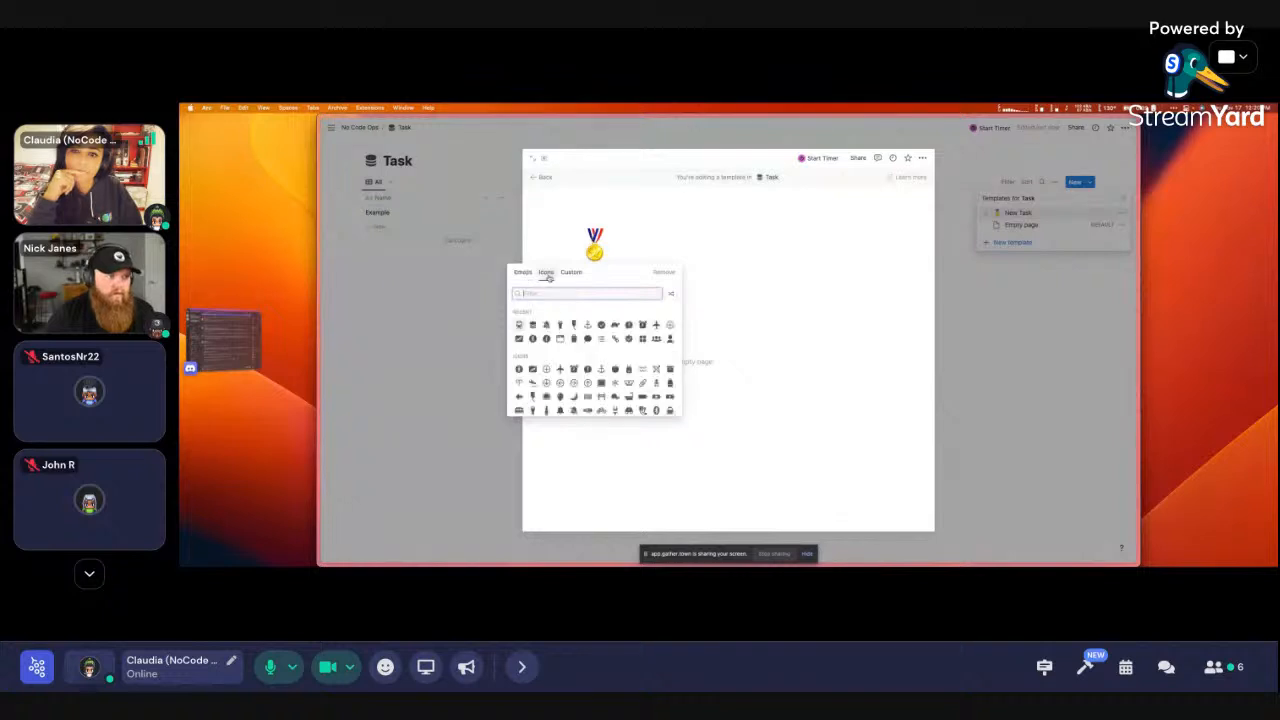
text(check)
click(533, 314)
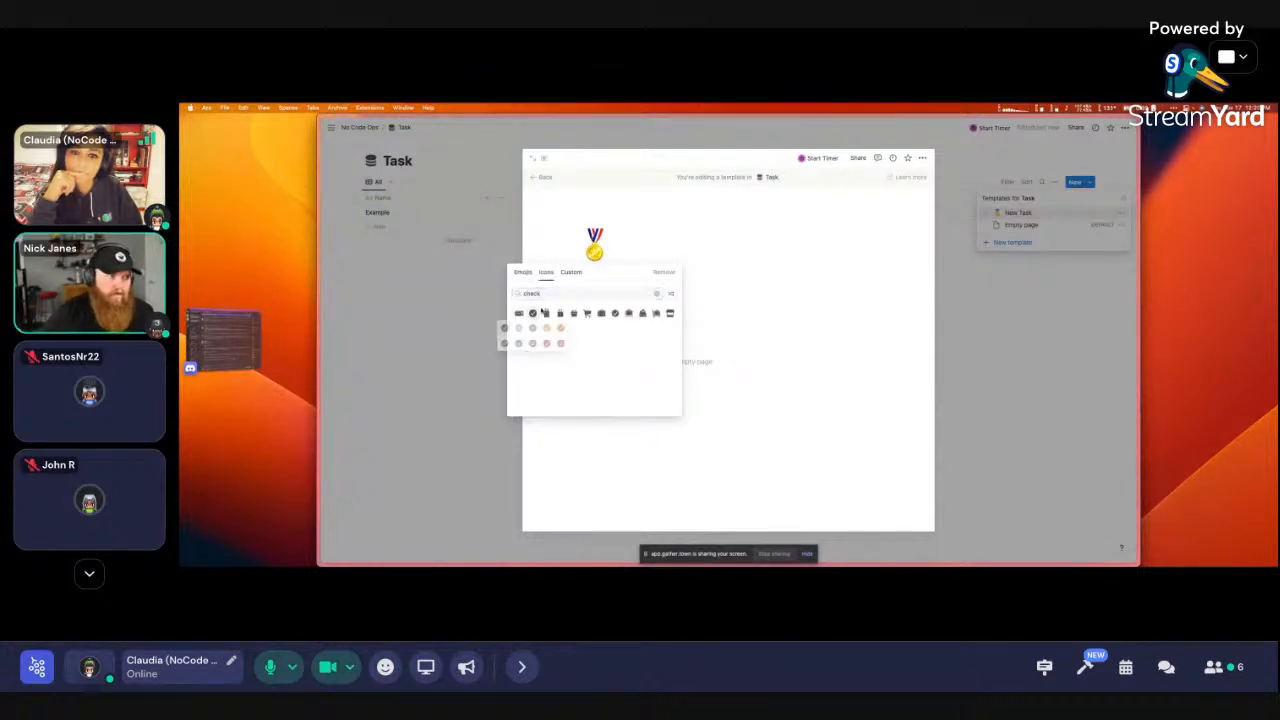
click(507, 328)
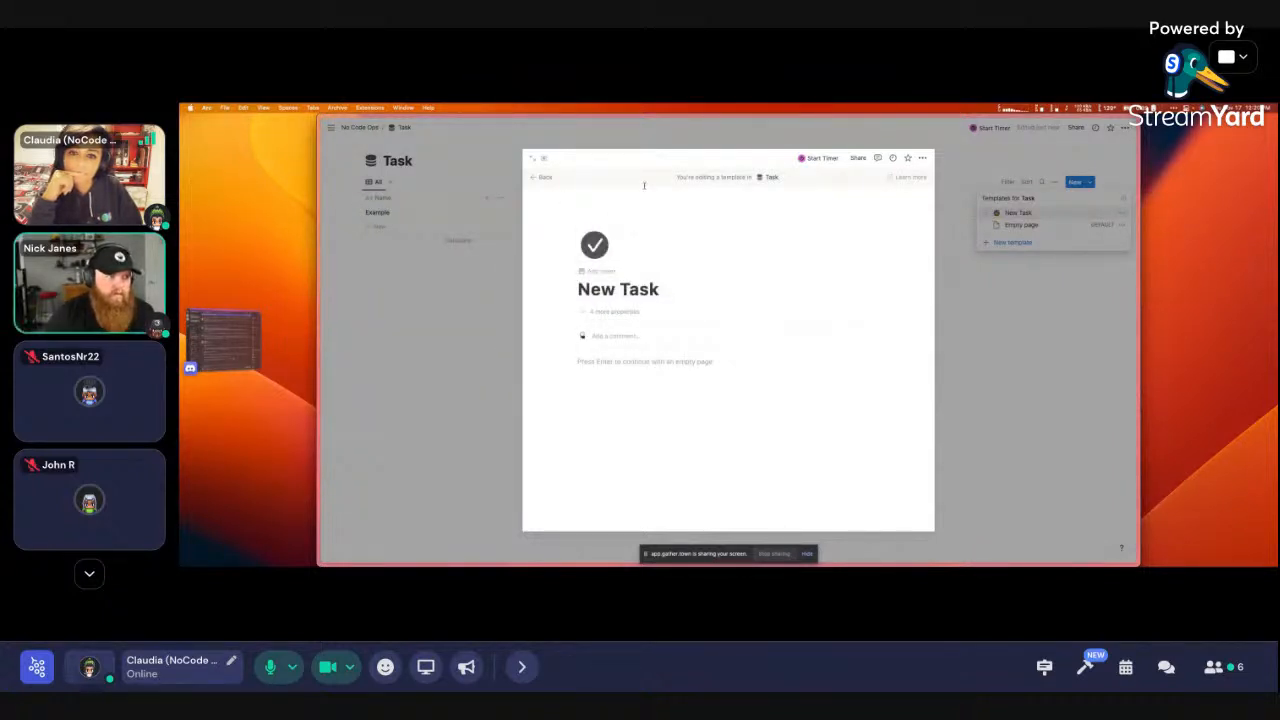
click(533, 158)
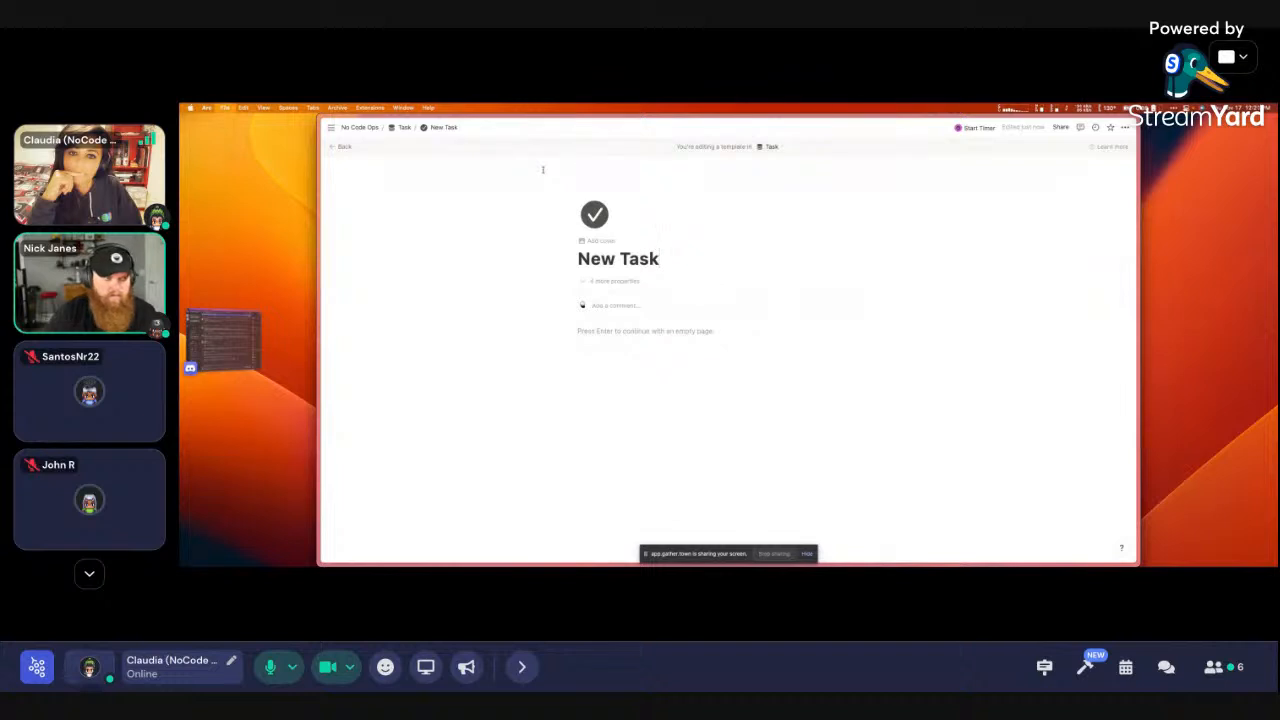
Paste the New Task template's address under New Project on No Code Ops as a page link
click(343, 147)
click(360, 127)
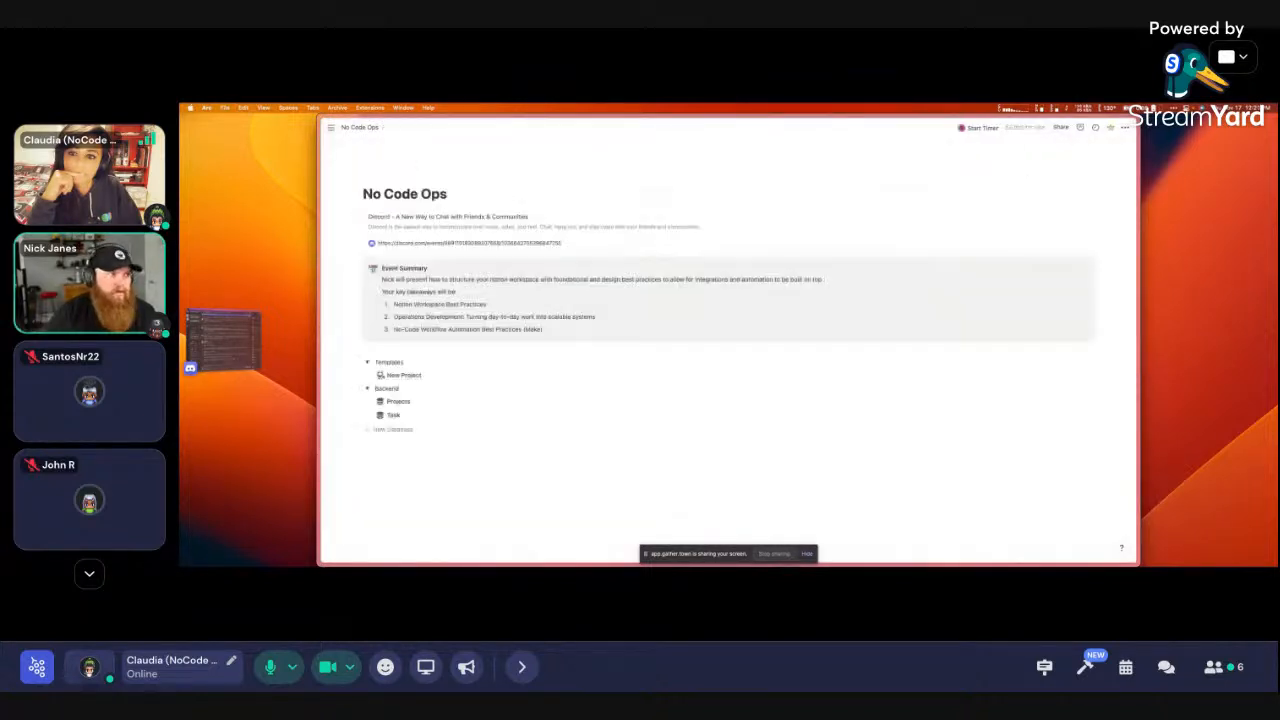
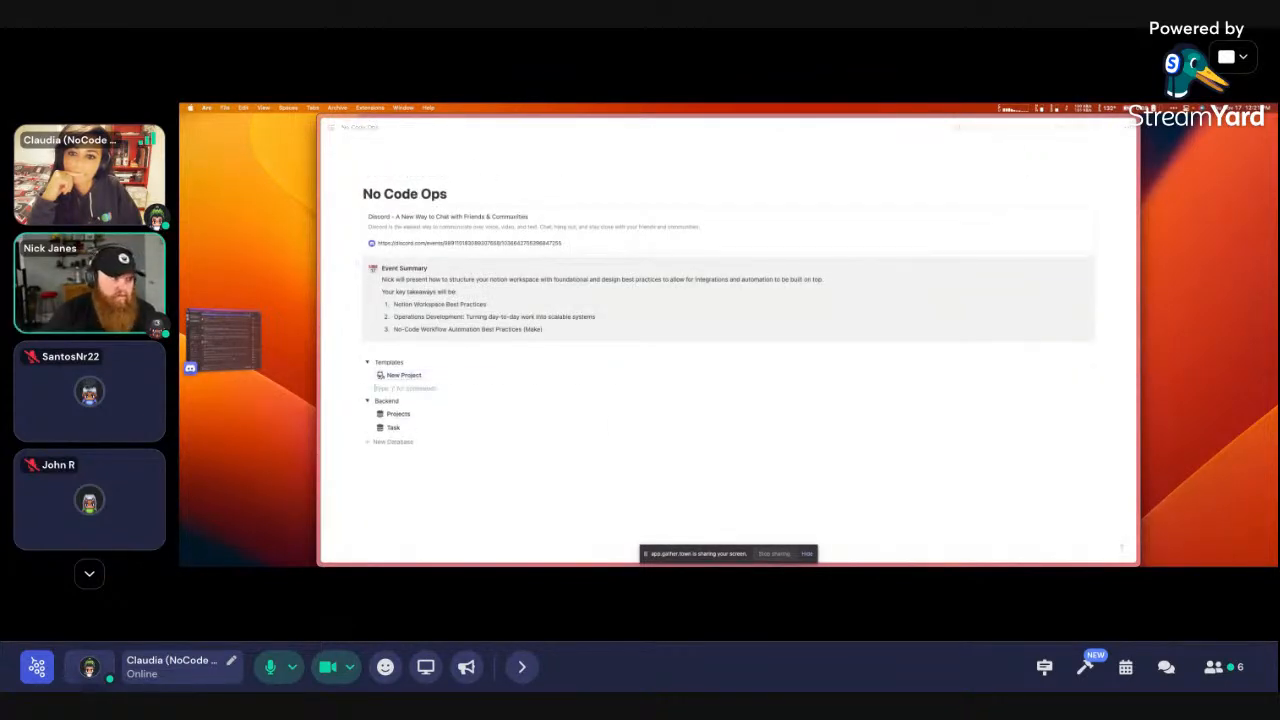
click(640, 427)
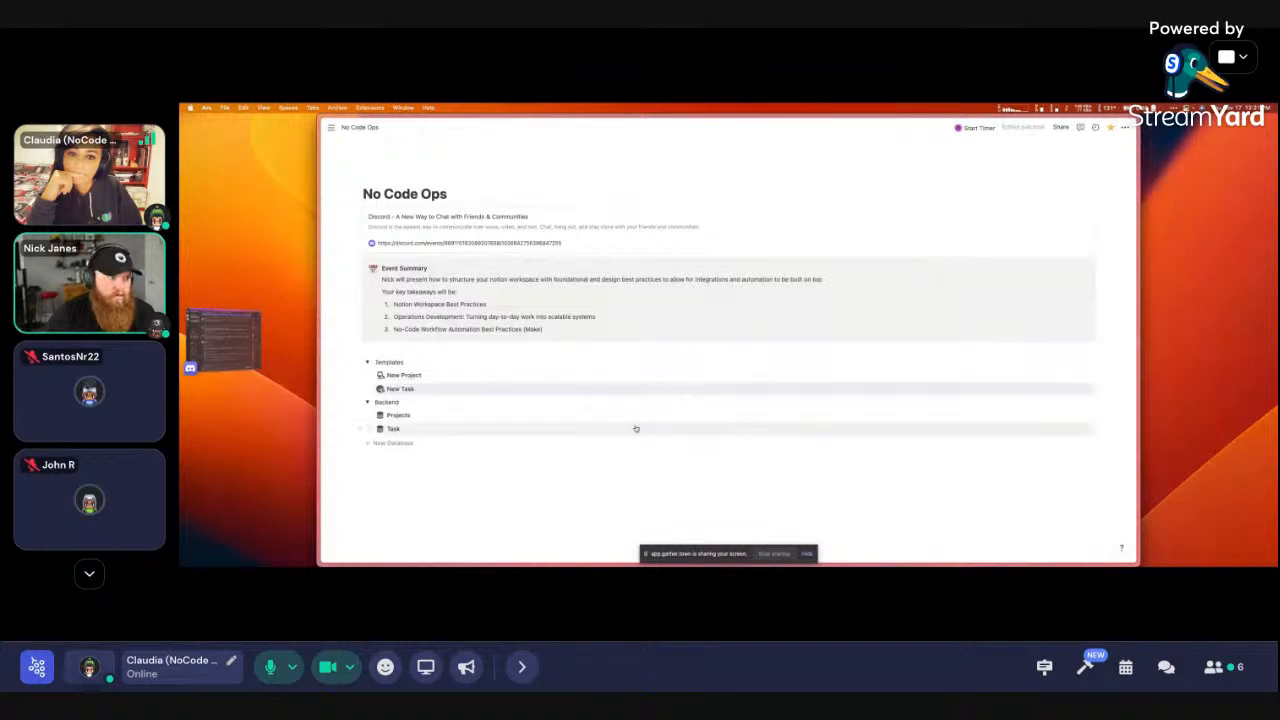
Check the New Task and New Project links by opening each and returning to No Code Ops
click(401, 389)
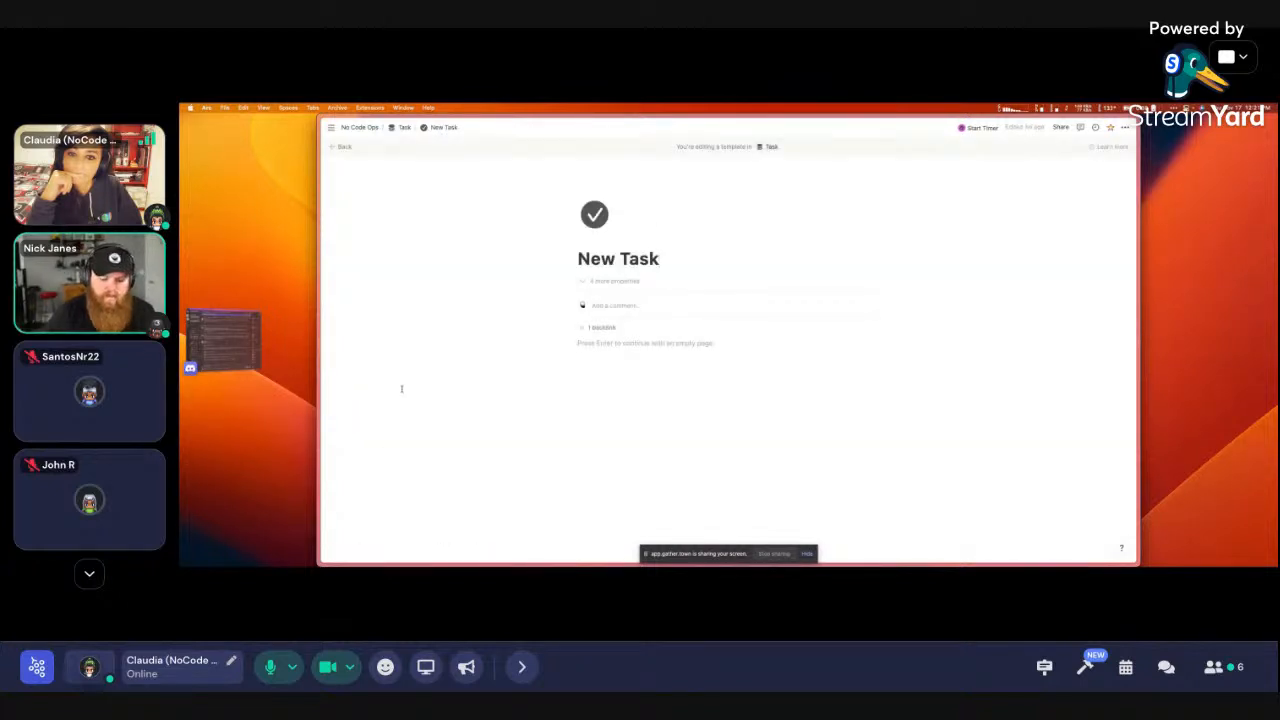
key(super+[)
click(408, 390)
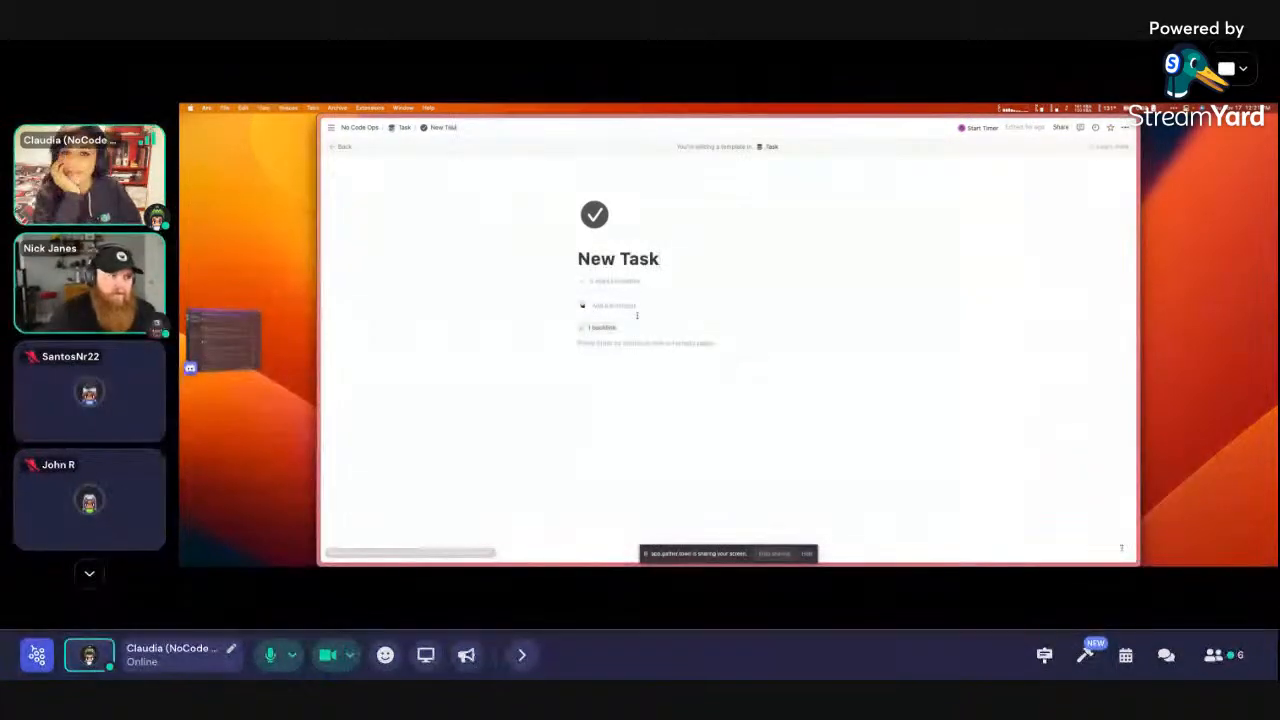
key(super+[)
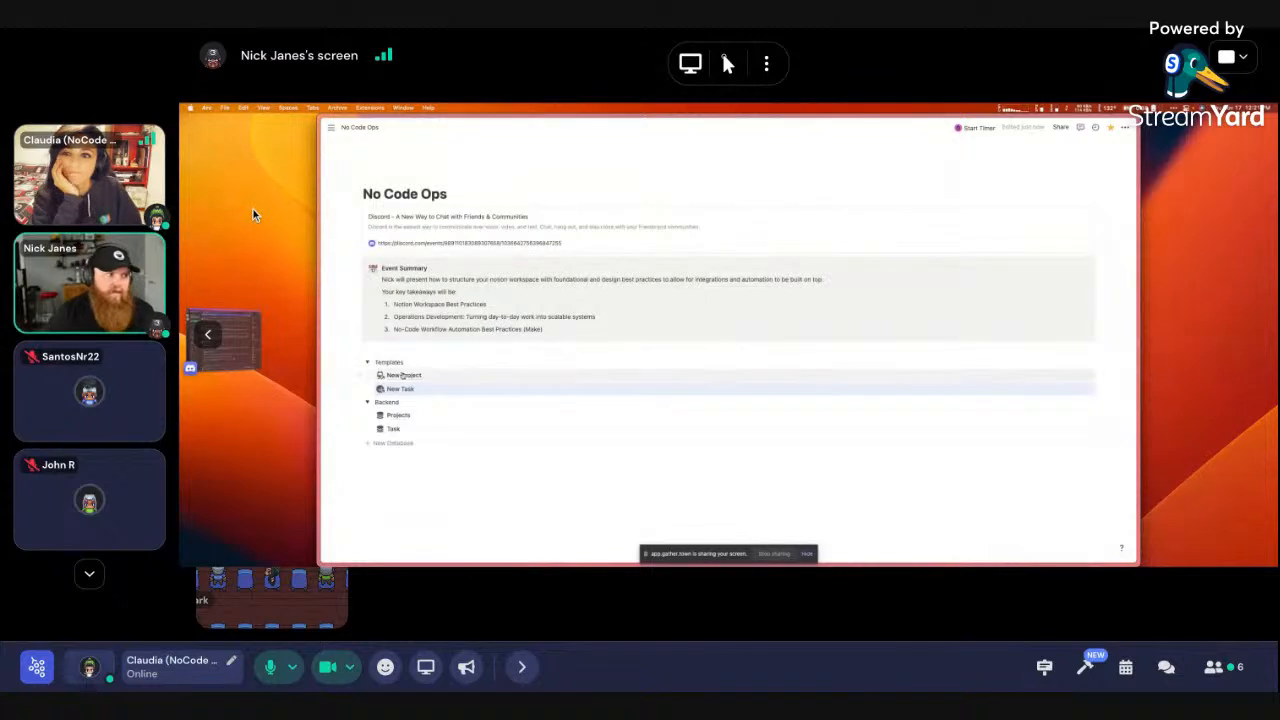
click(403, 375)
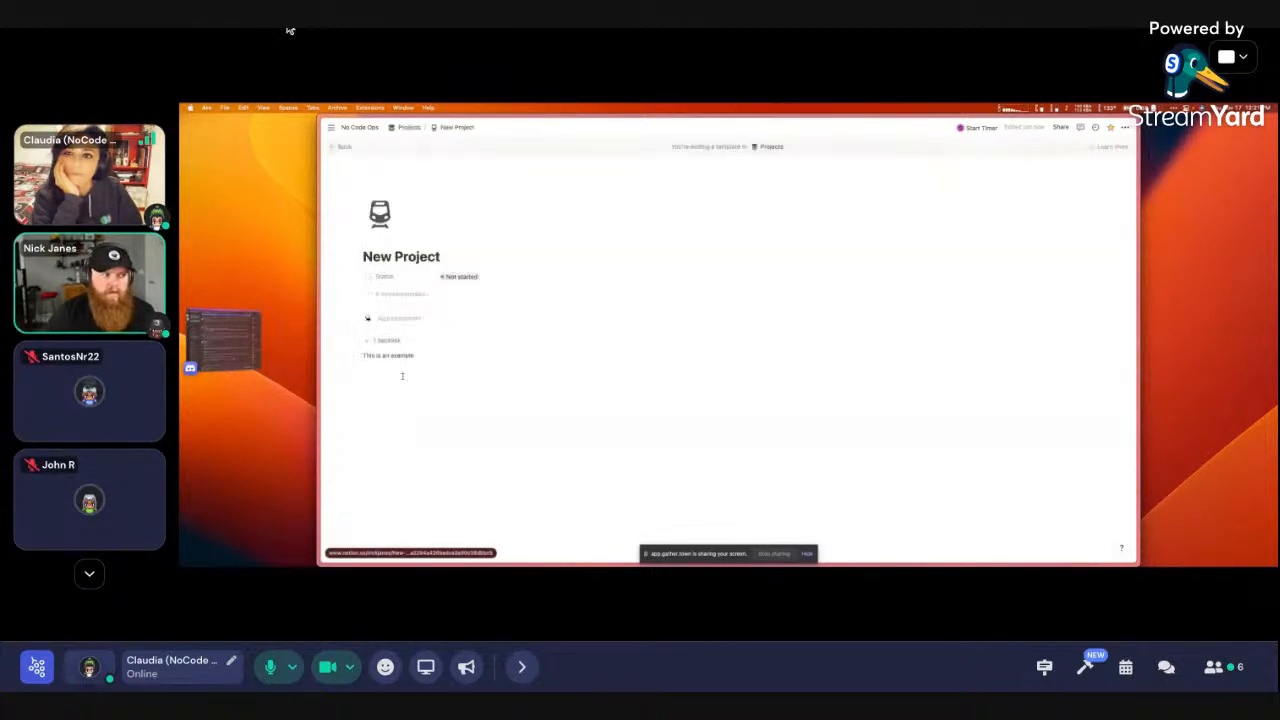
key(super+[)
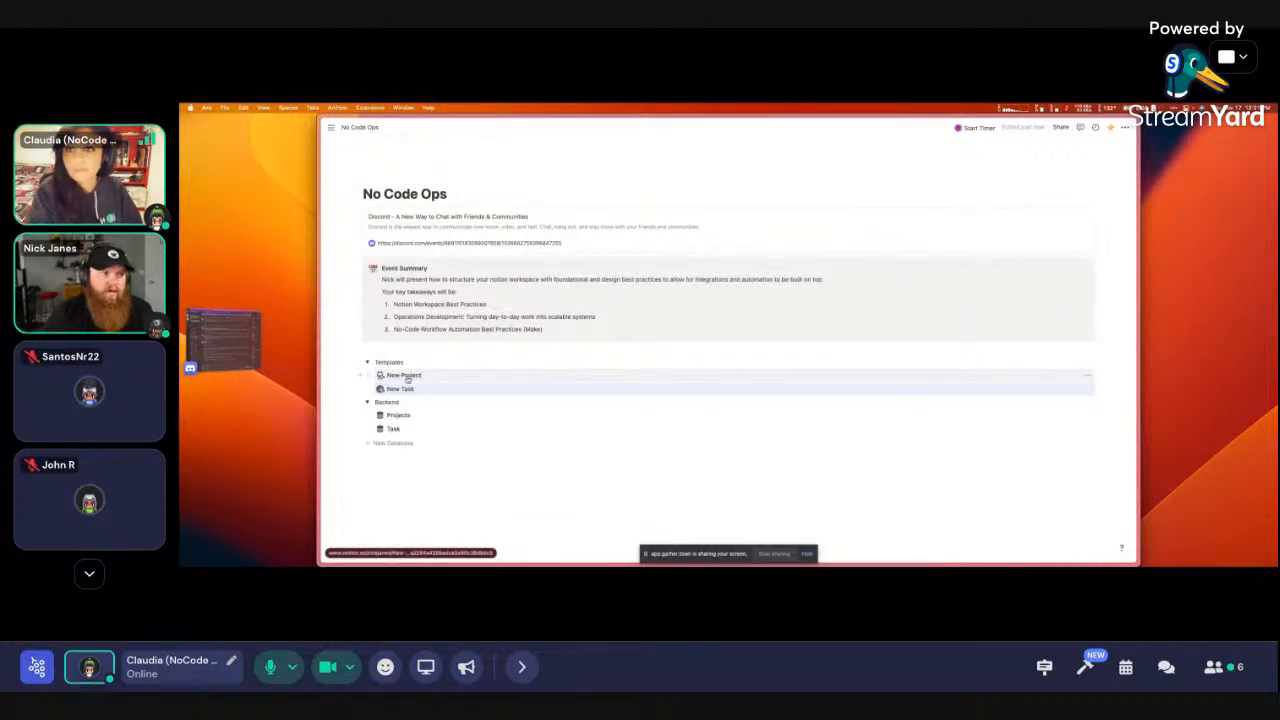
Collapse the toggles and drag the New Database row into the Backend toggle
click(366, 362)
click(367, 374)
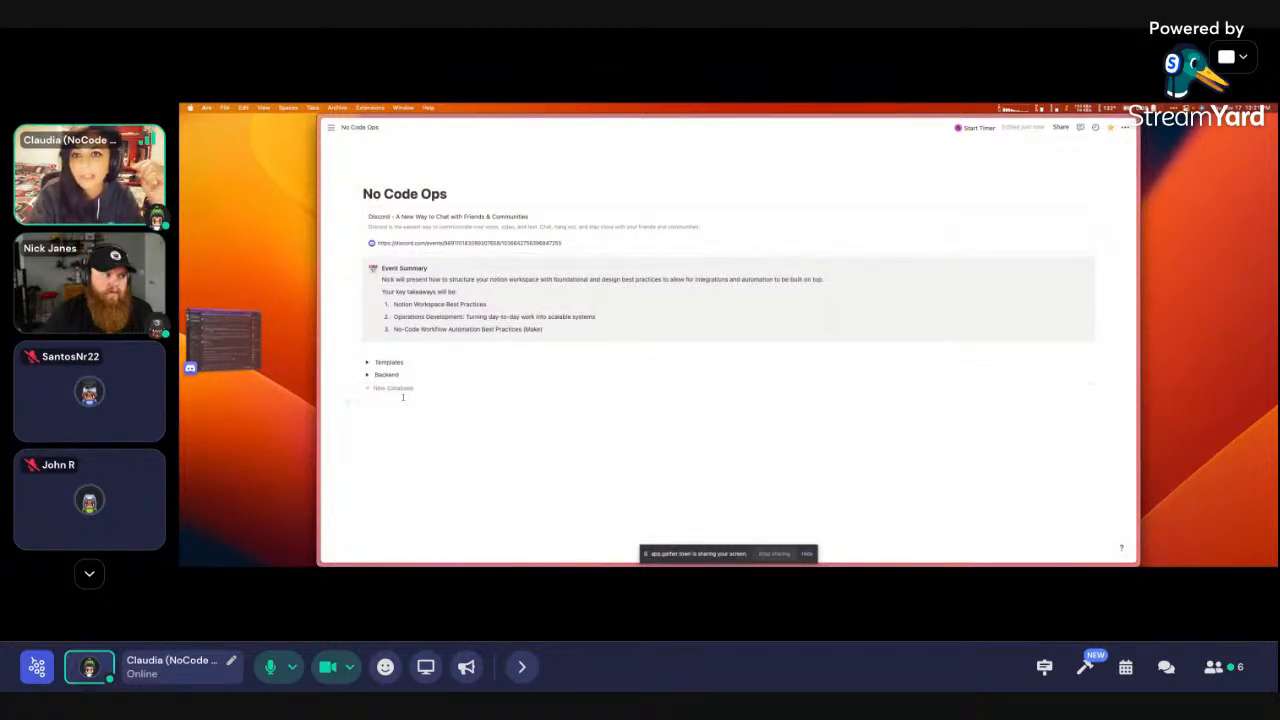
click(368, 375)
drag(357, 416, 392, 412)
Collapse Backend, expand Templates, and open the New Project template for editing
click(367, 374)
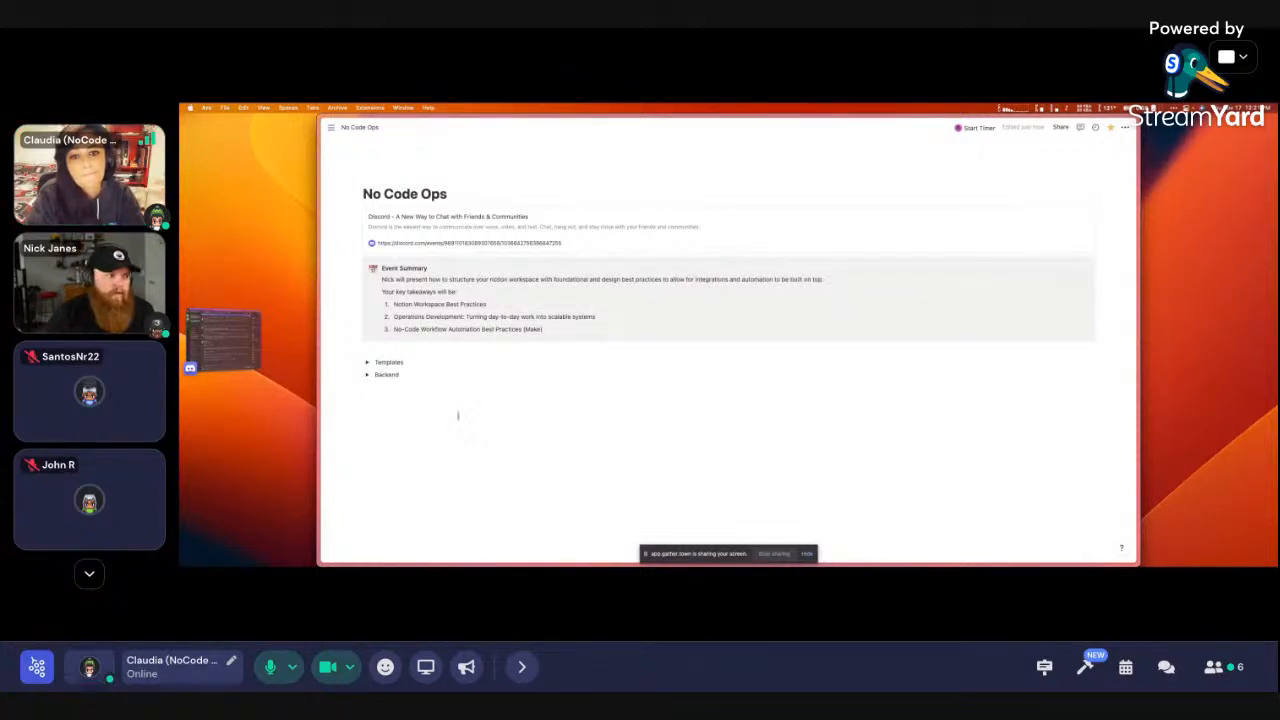
click(366, 362)
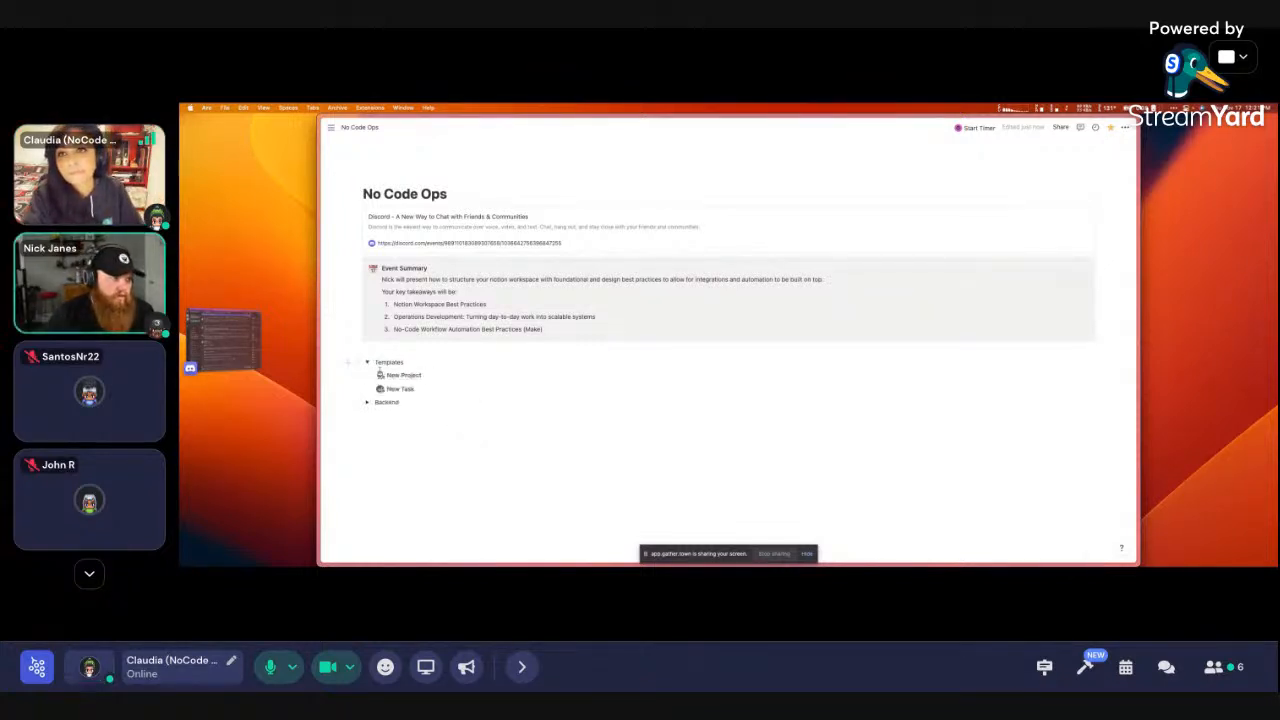
click(402, 375)
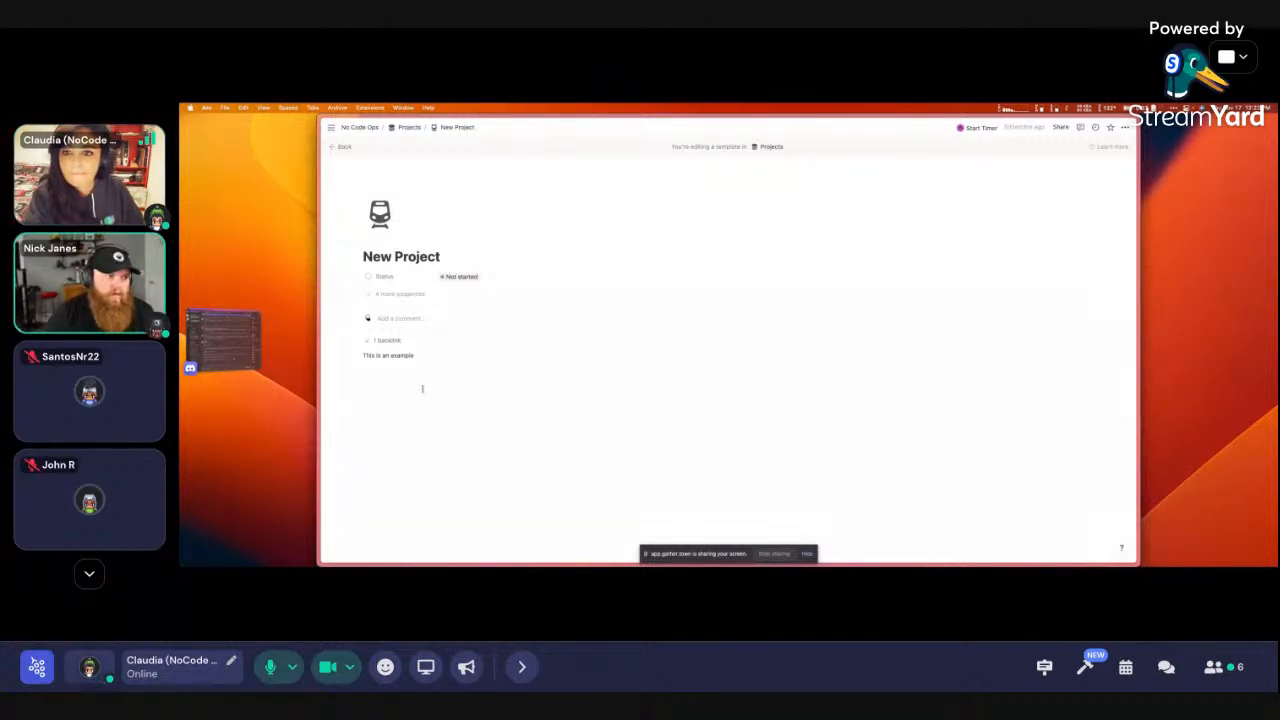
Delete the 'This is an example' block from New Project, then go back to No Code Ops
click(366, 277)
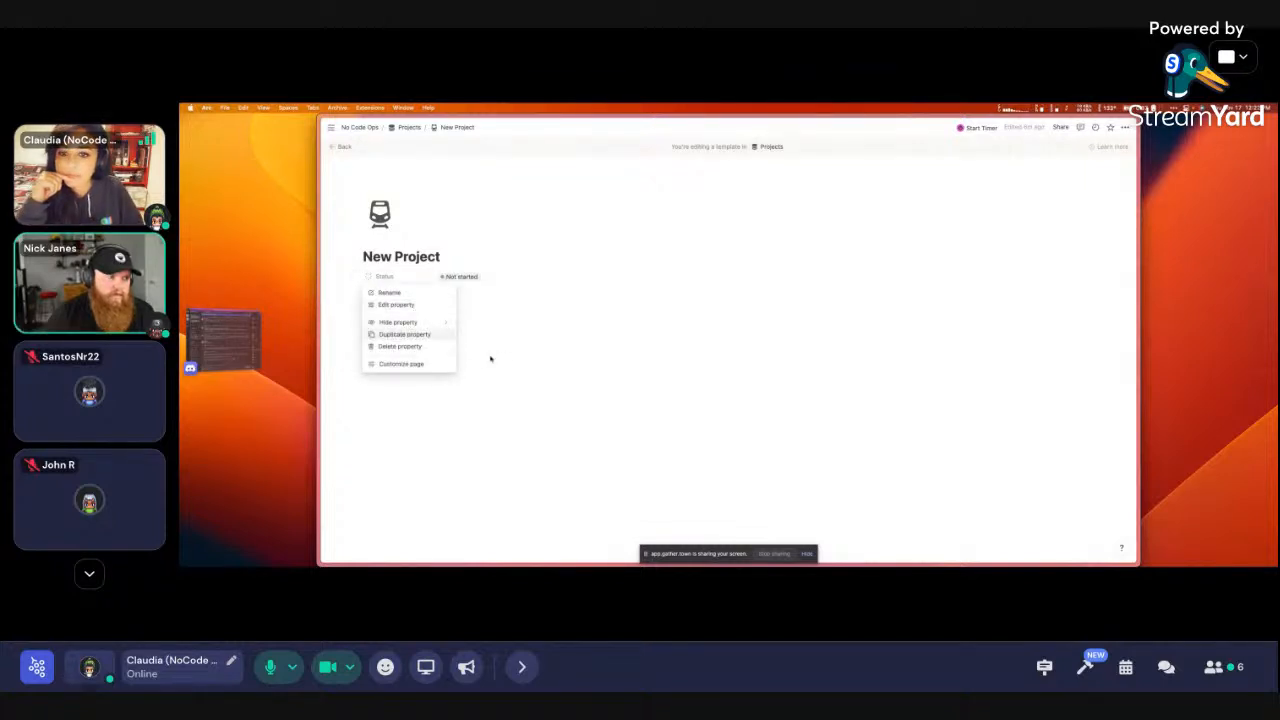
click(539, 384)
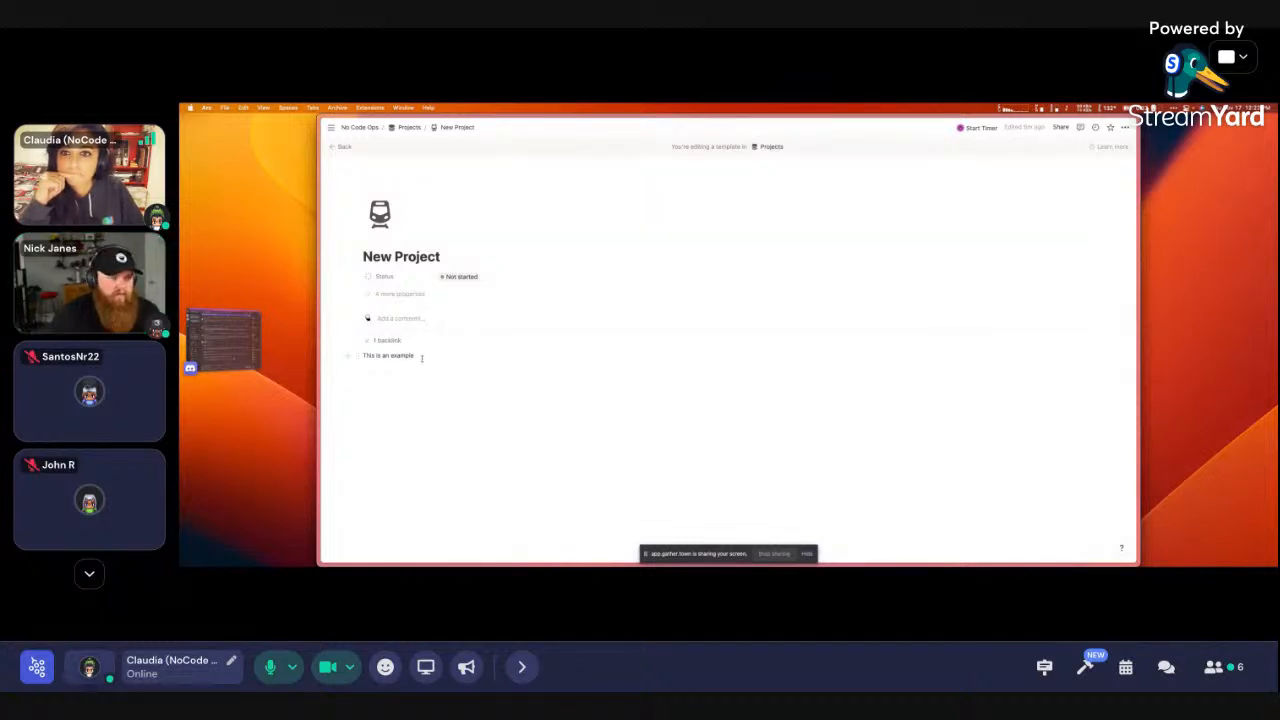
drag(437, 400, 362, 355)
key(BackSpace)
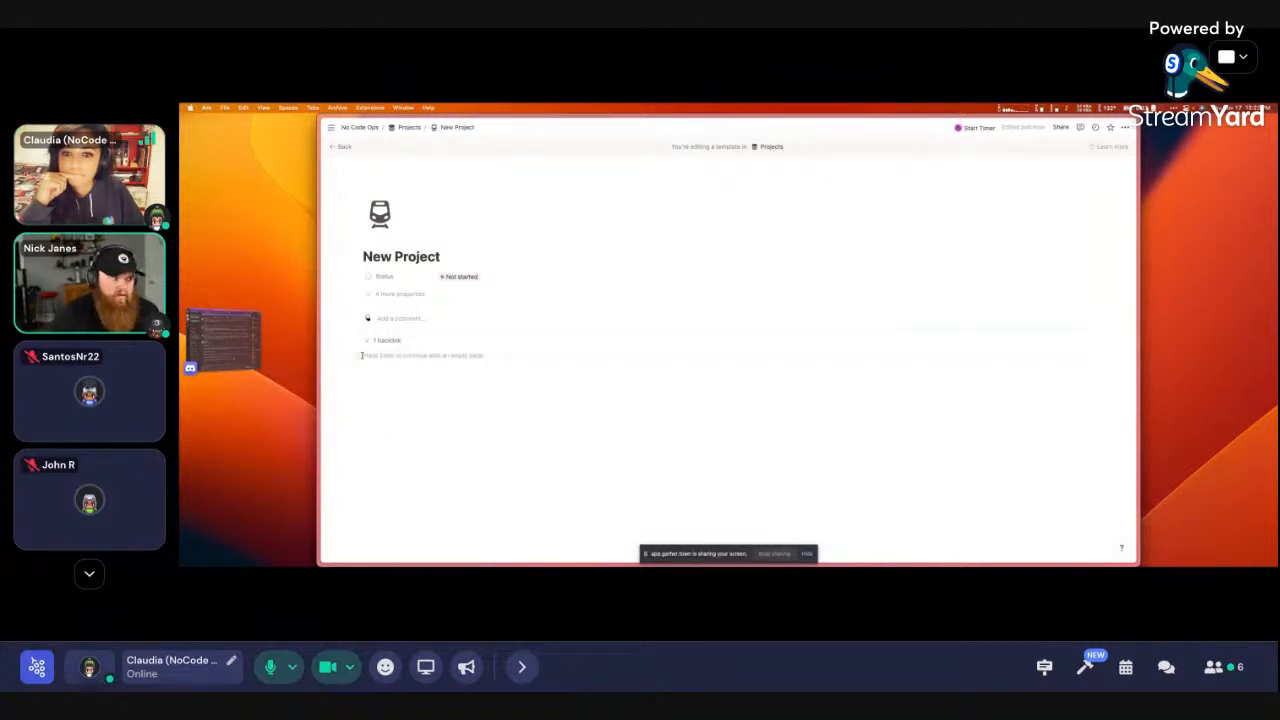
key(super+[)
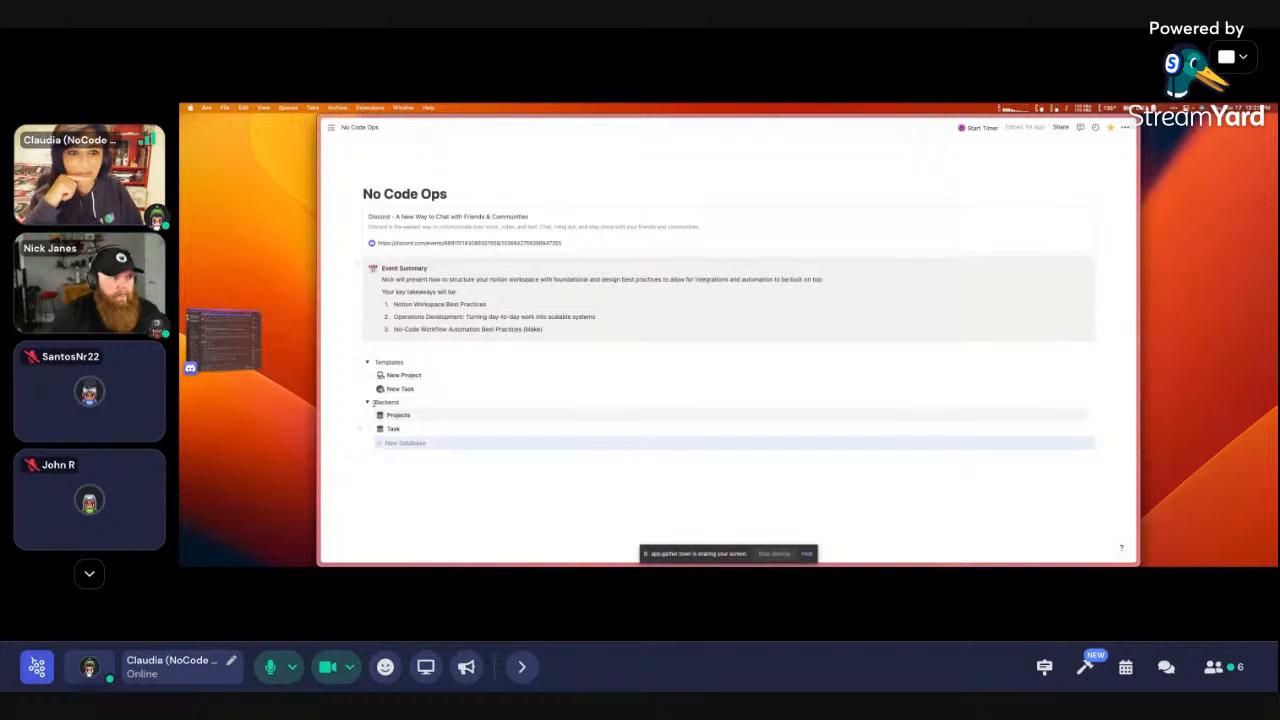
Rename the Example entry in the Task database to 'Example Task'
scroll(393, 418, down, 1)
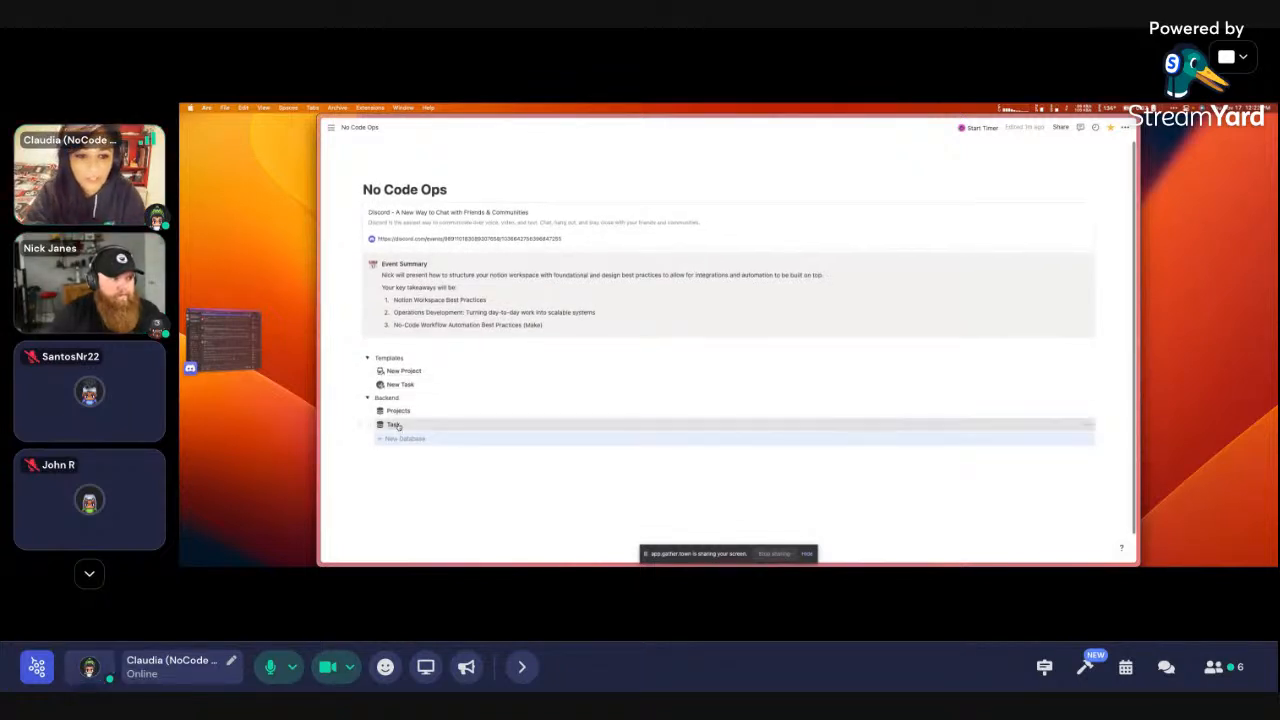
click(394, 425)
click(436, 215)
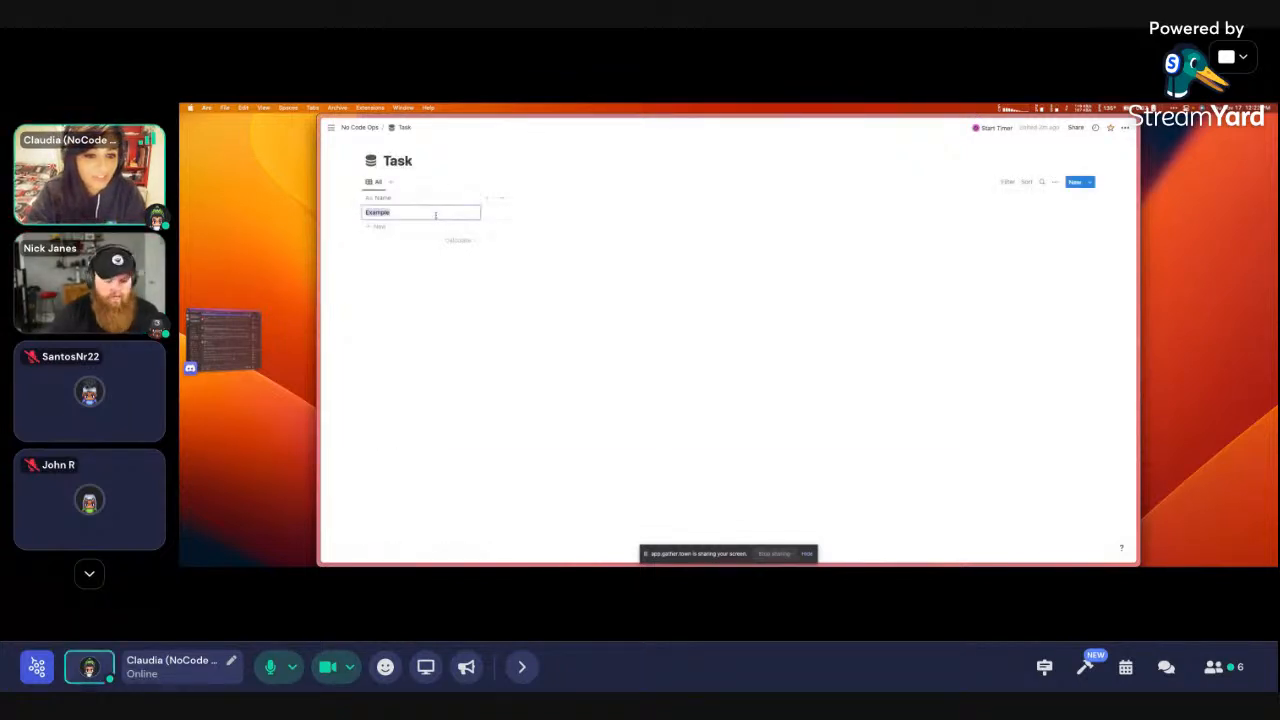
key(Right)
text(Task)
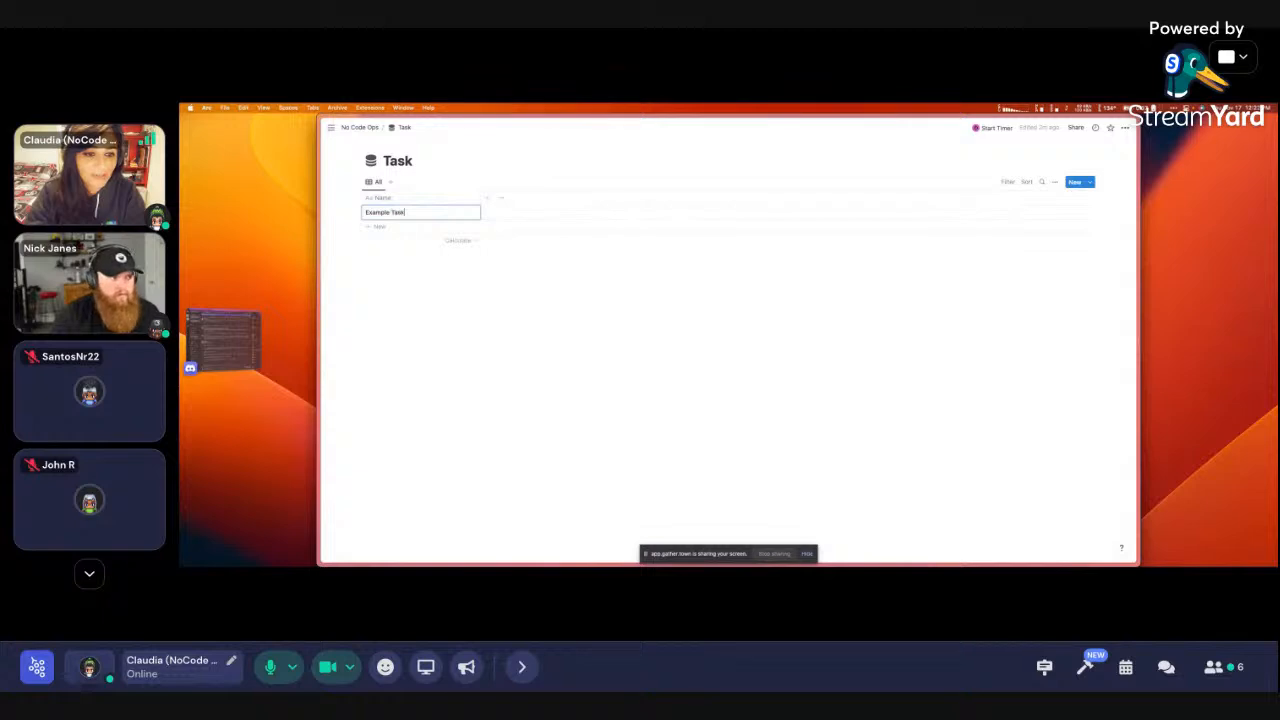
click(477, 286)
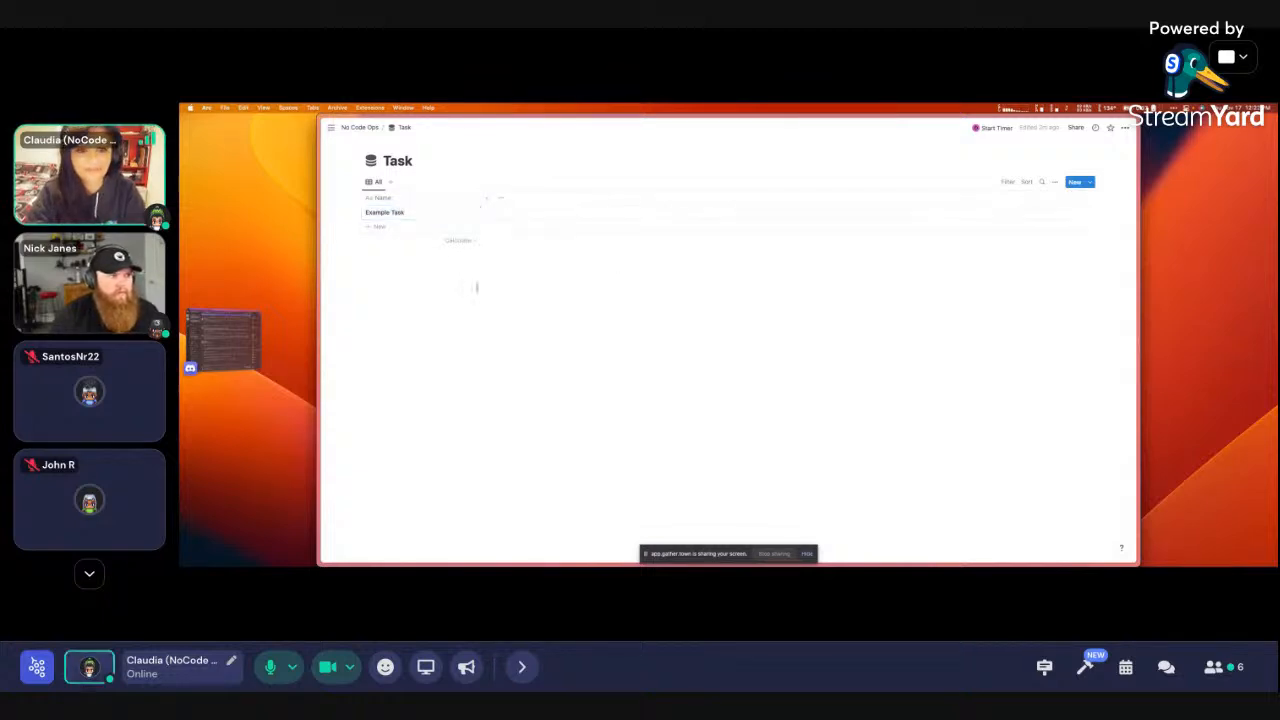
Add a Status property to Example Task in side peek and move it to the top
click(466, 215)
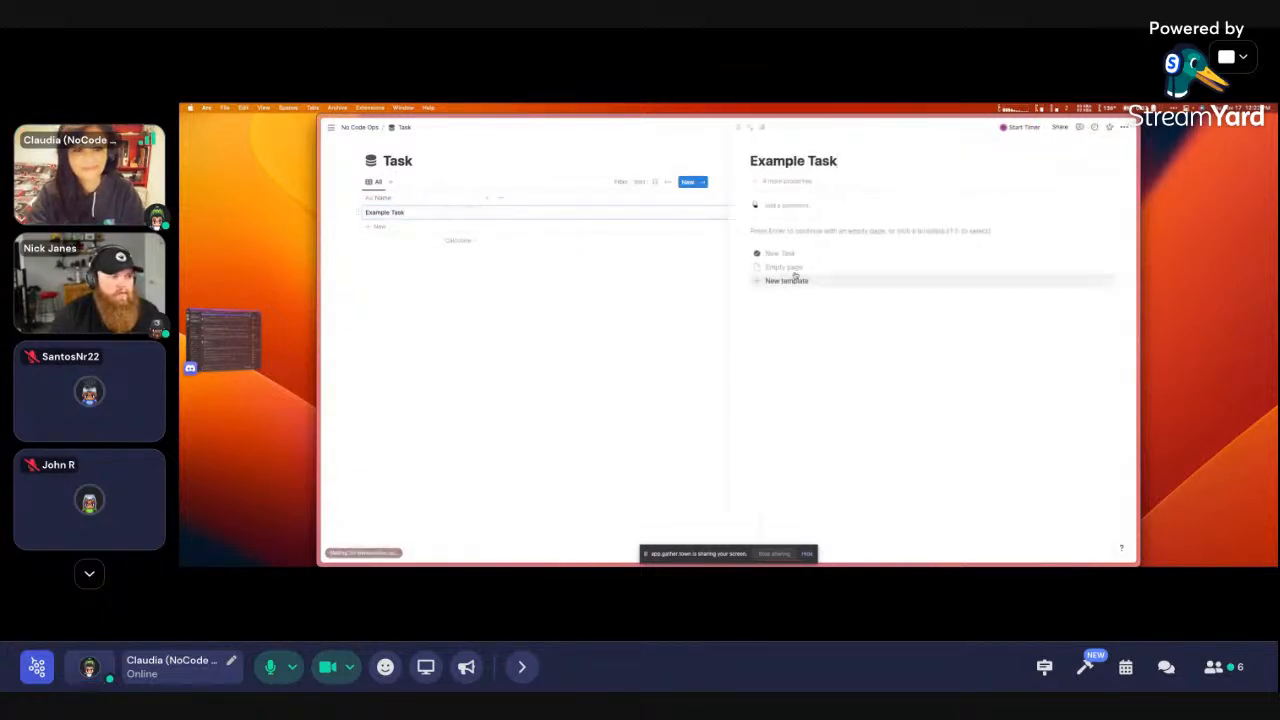
click(770, 181)
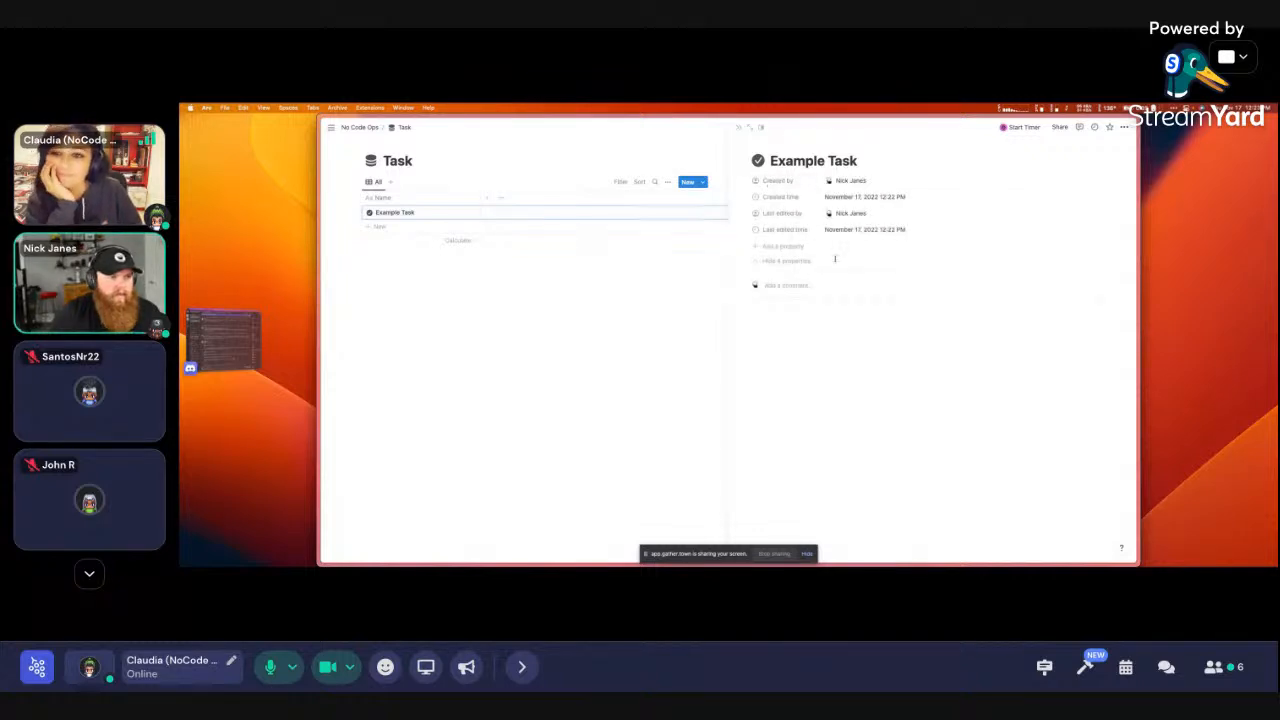
click(776, 246)
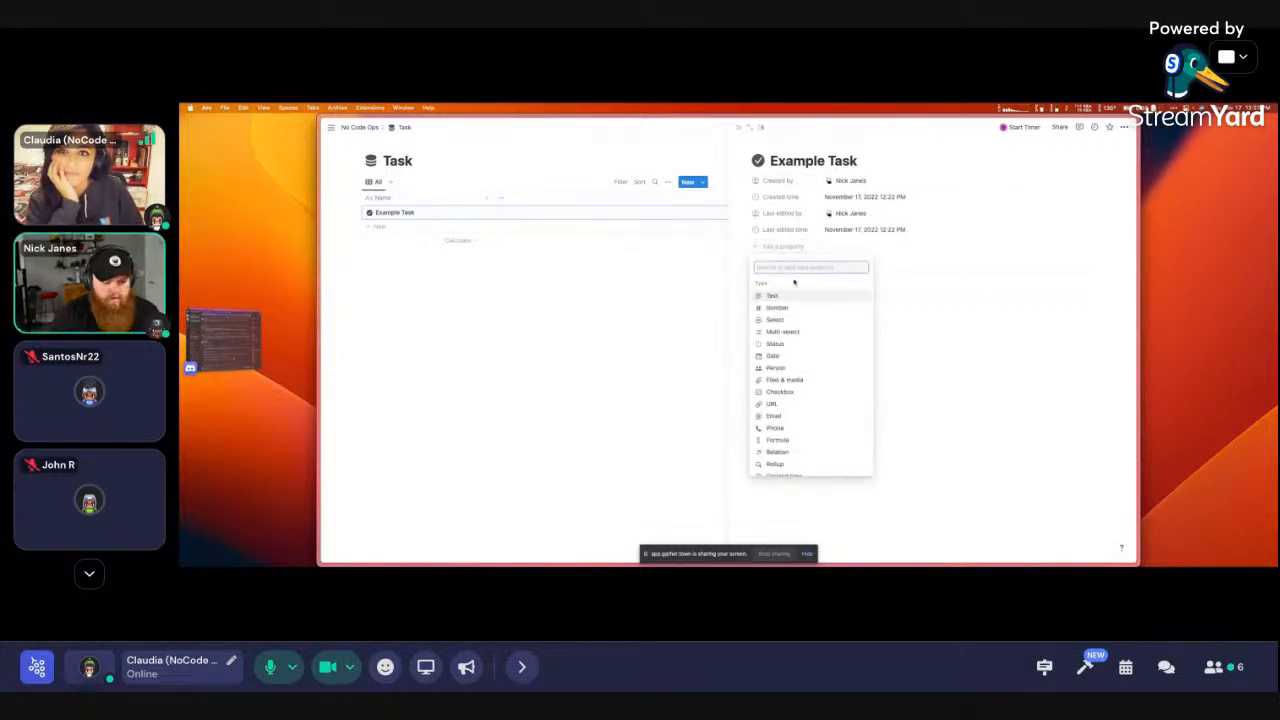
text(stat)
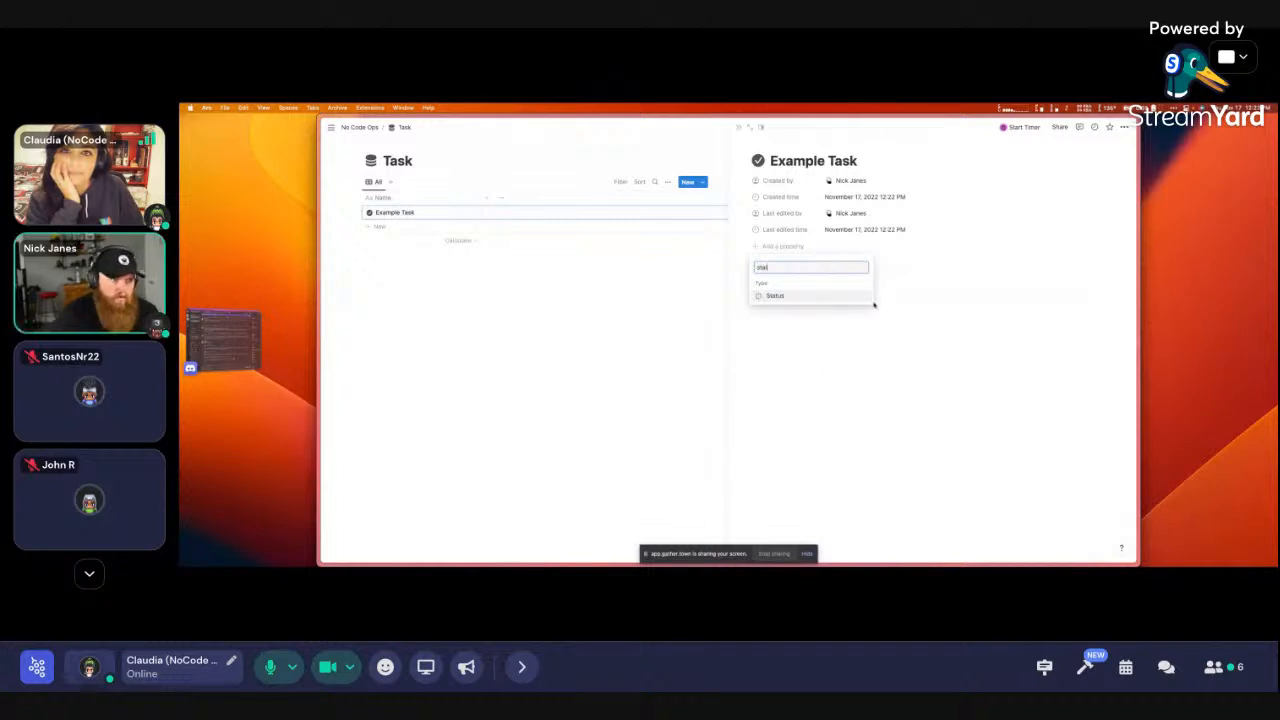
click(853, 300)
click(951, 311)
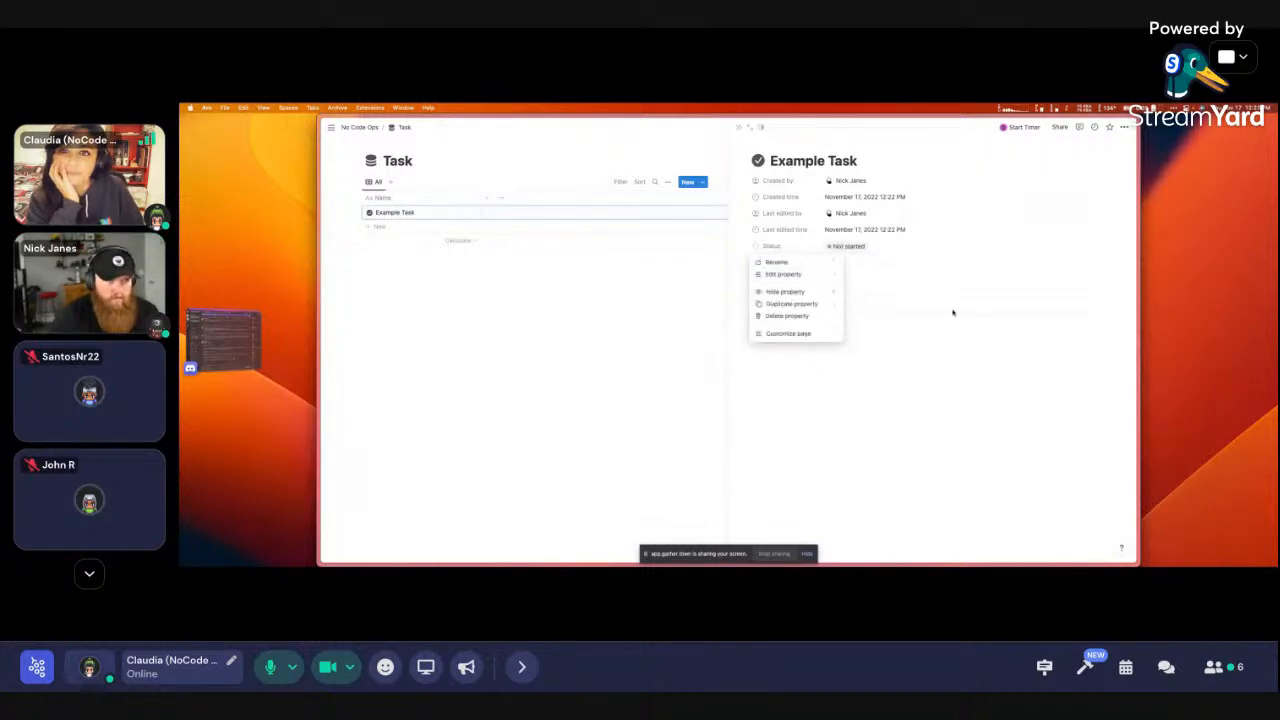
click(776, 247)
drag(776, 247, 774, 183)
click(783, 268)
click(787, 198)
click(783, 263)
Add a Relation to the Projects database, shown on Projects too, and place it below Status
text(rel)
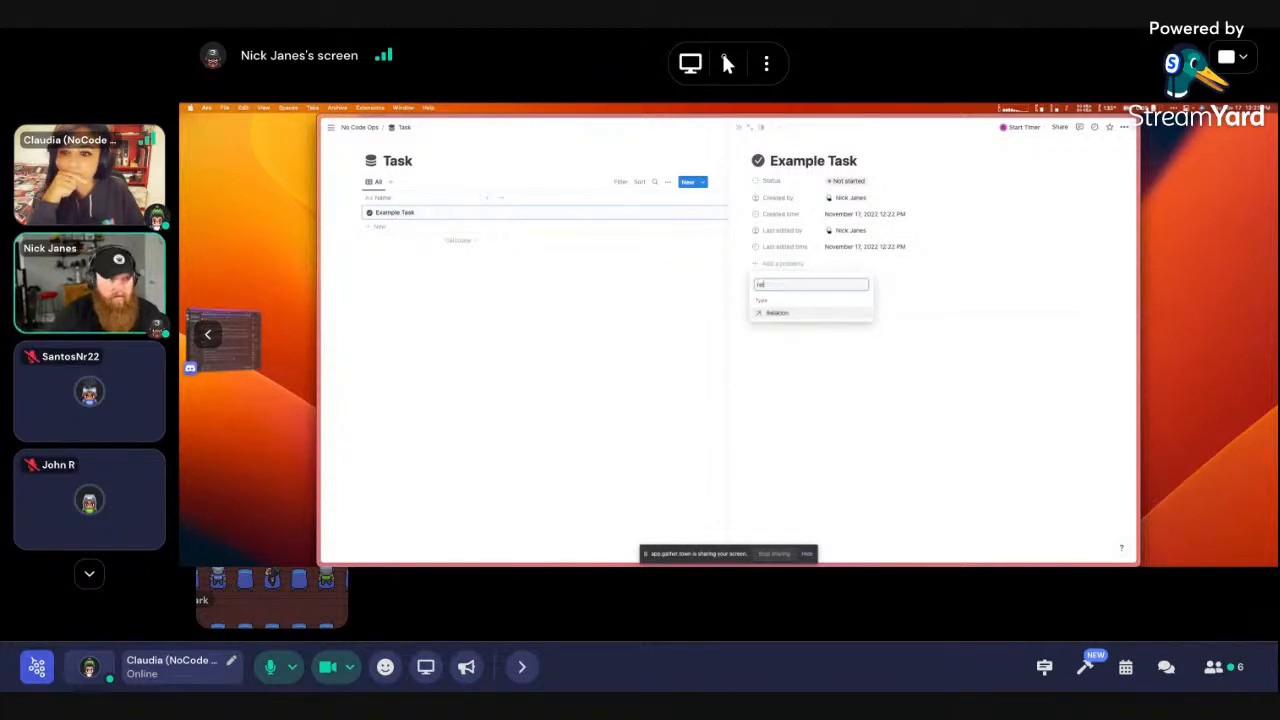
text(a)
click(807, 314)
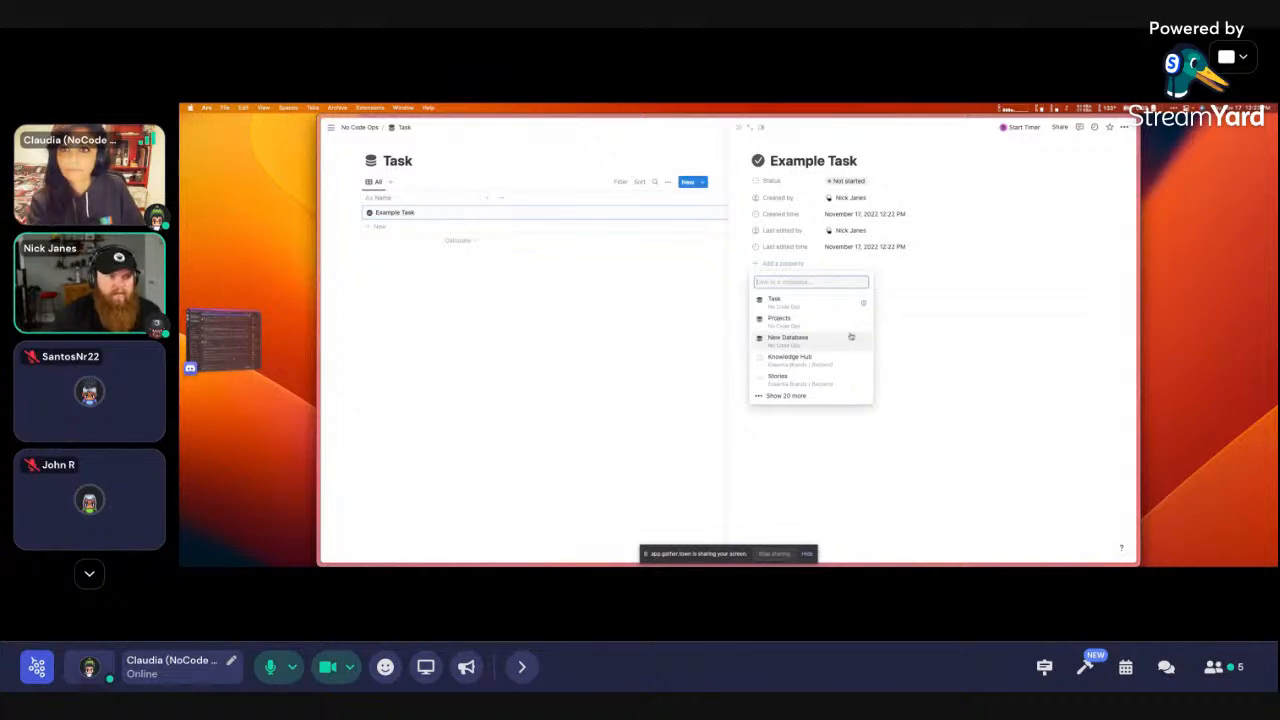
click(812, 326)
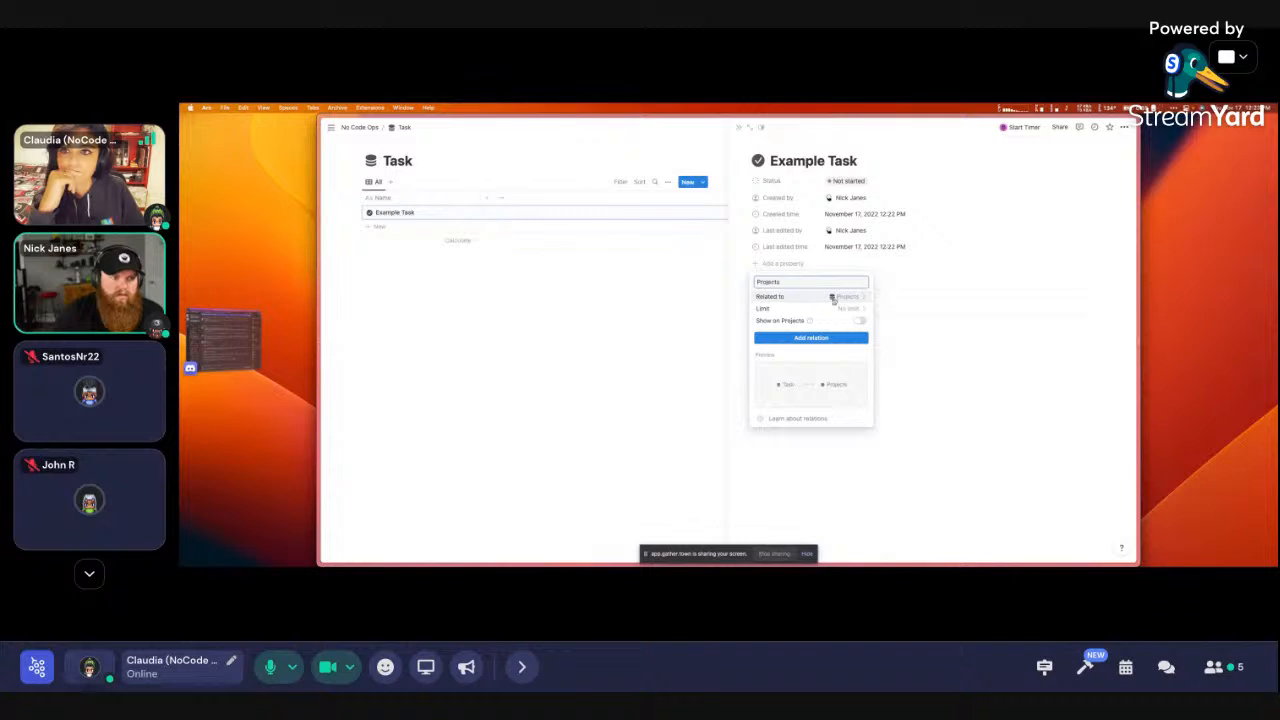
click(849, 308)
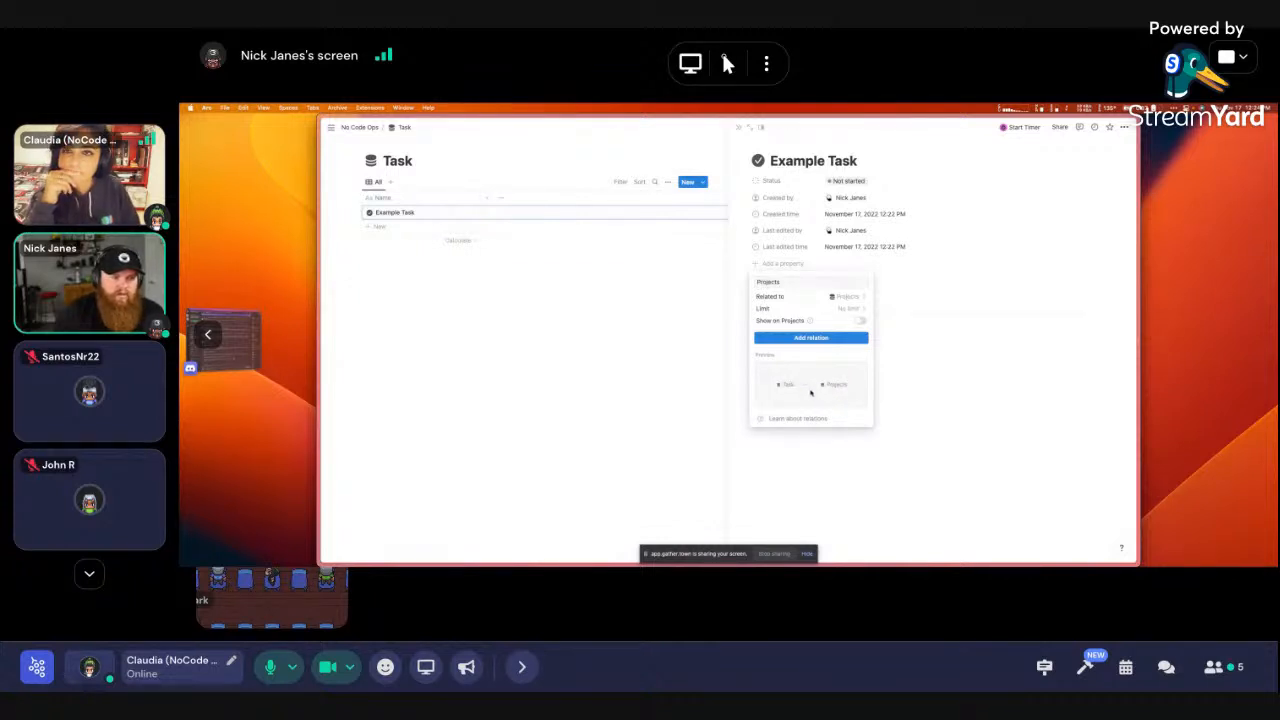
click(860, 320)
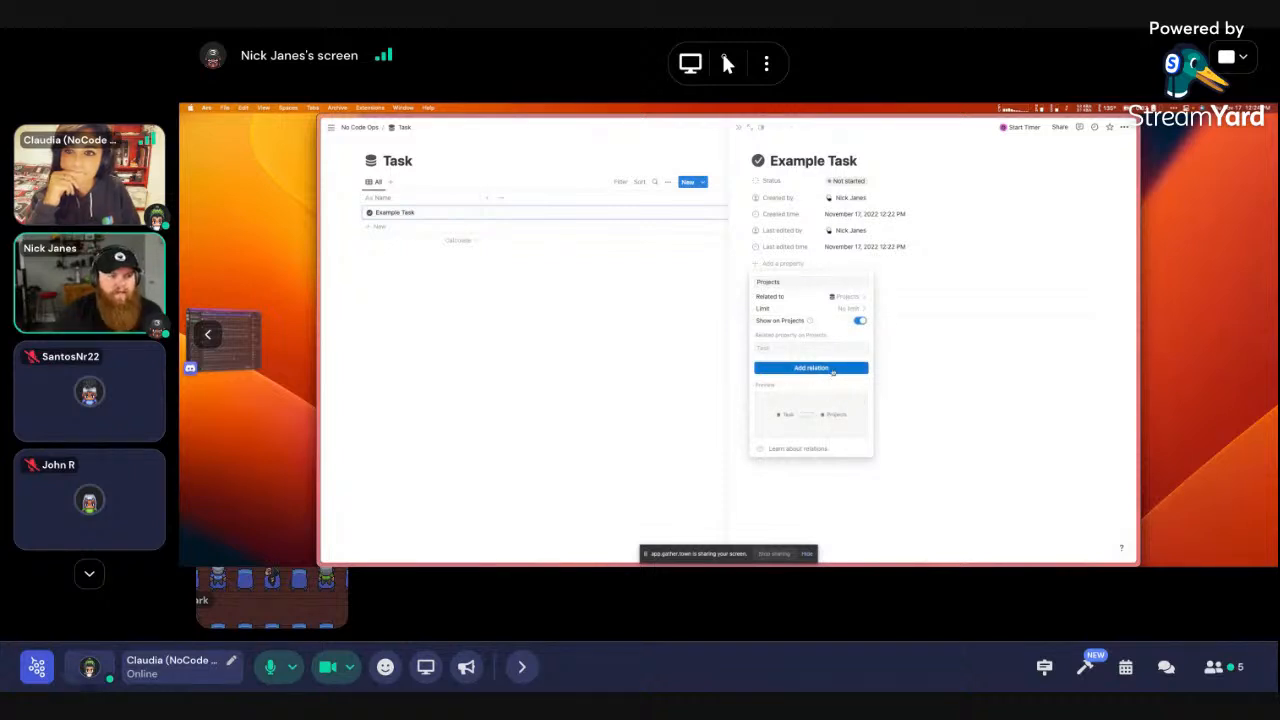
click(832, 369)
click(991, 412)
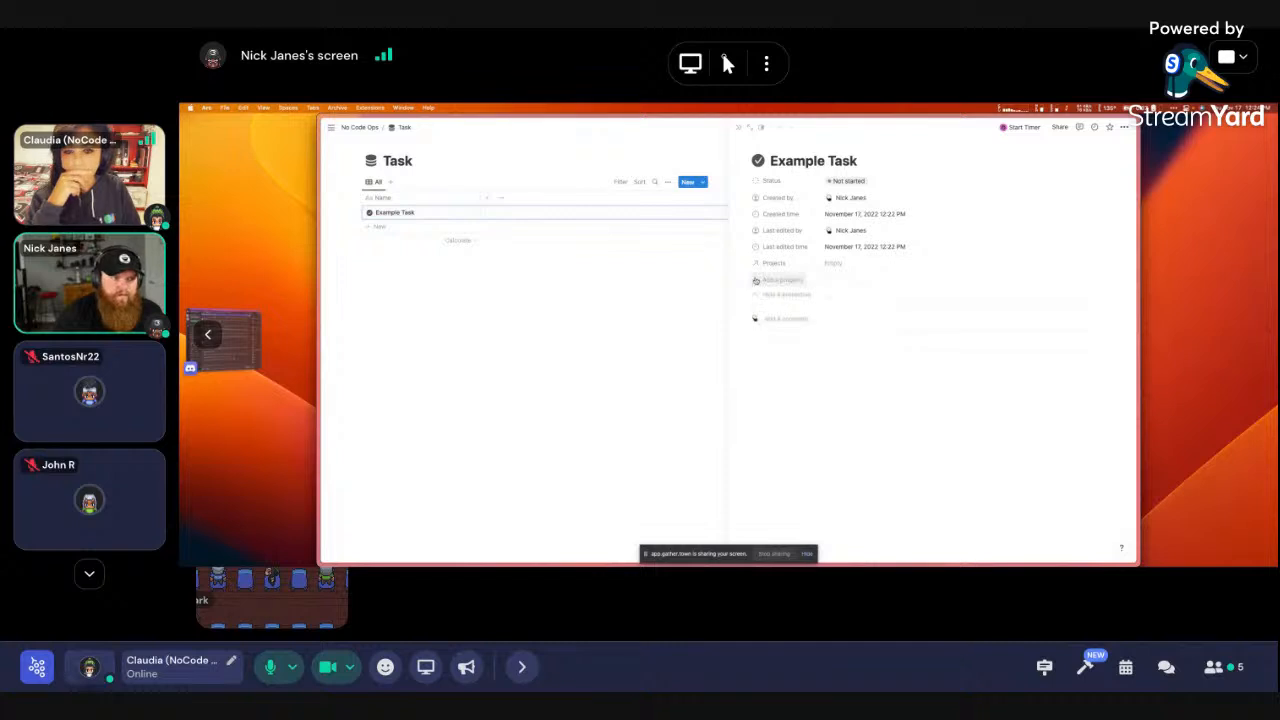
drag(771, 264, 778, 198)
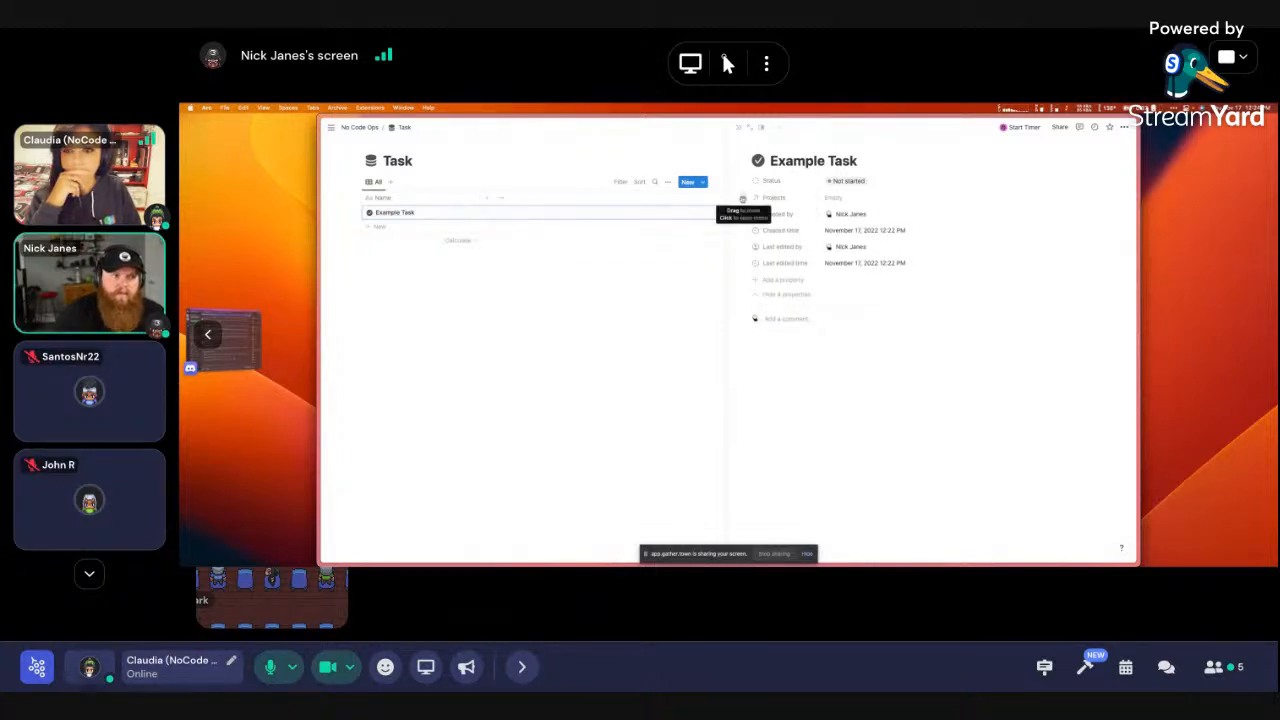
Display the Projects property as a page section and link Example Task to New Project
click(744, 199)
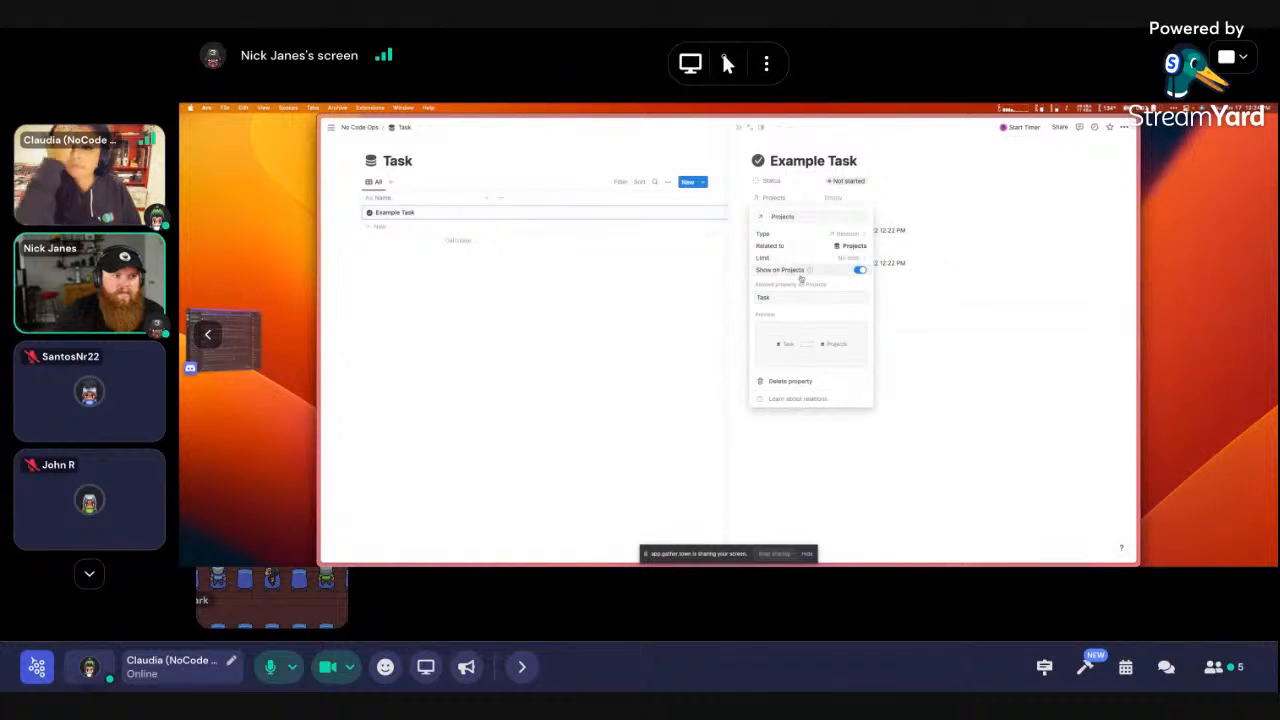
click(782, 199)
click(782, 199)
mouse_move(778, 214)
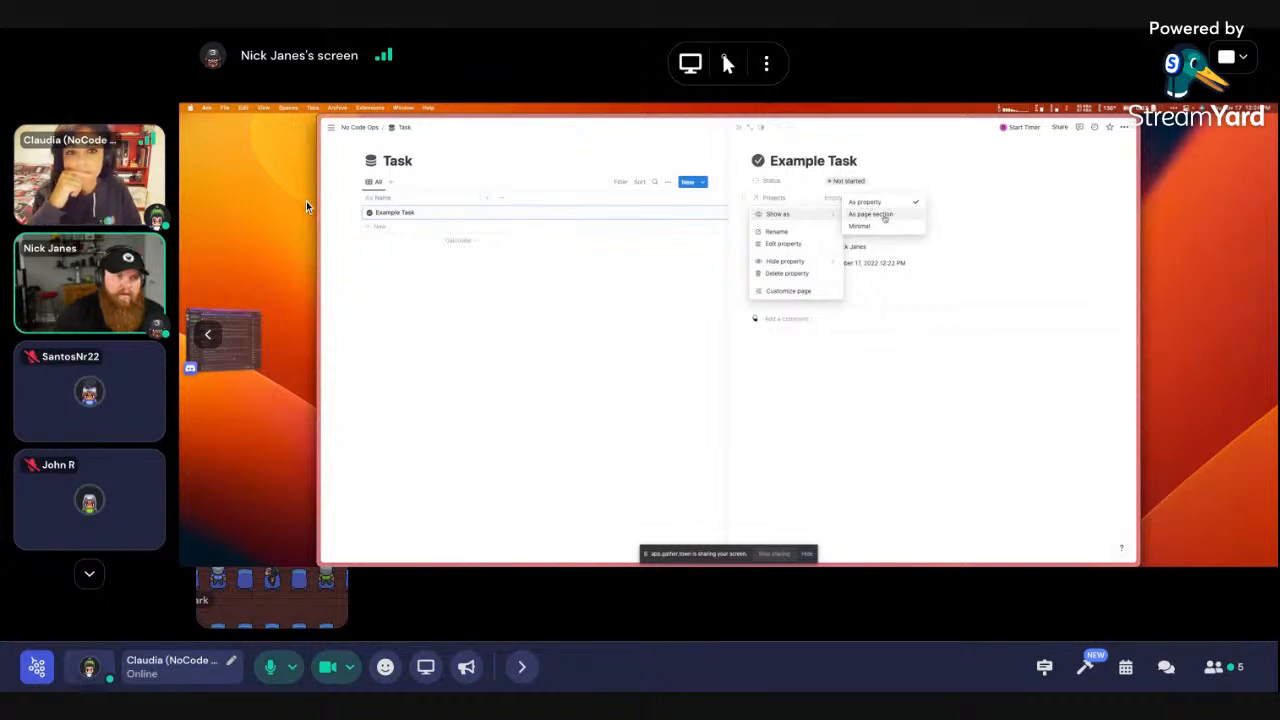
click(870, 214)
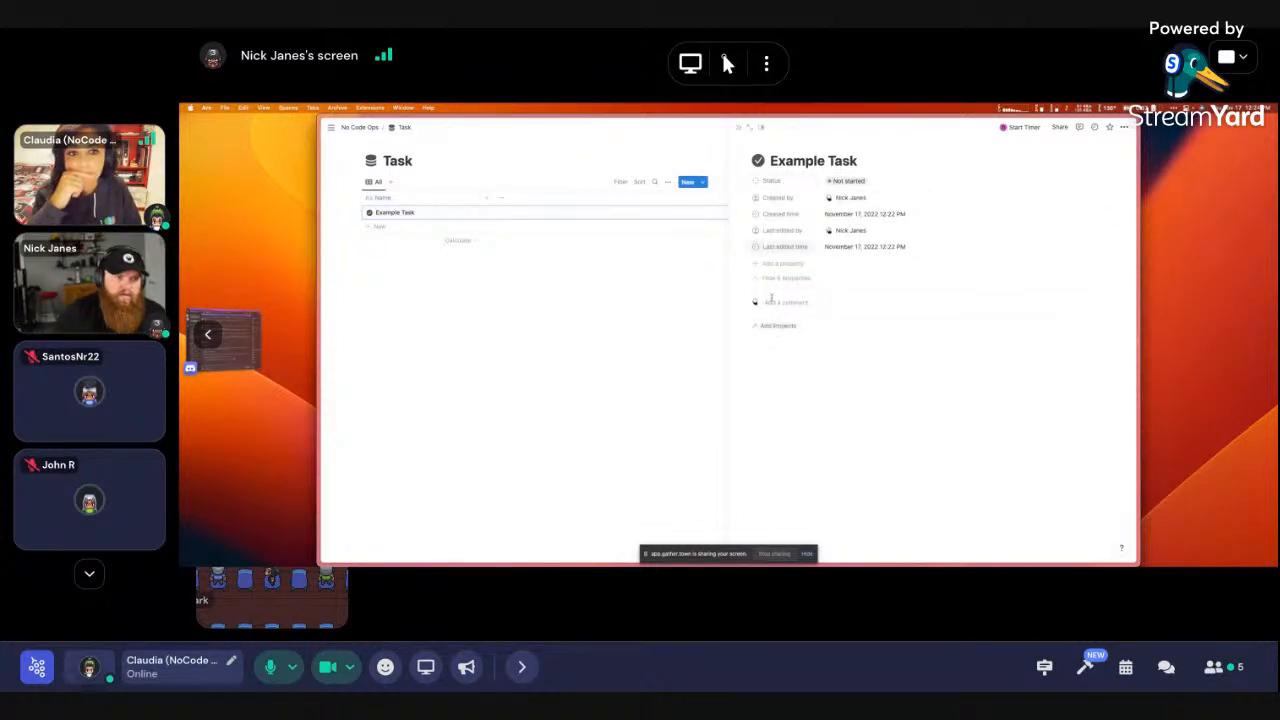
click(775, 326)
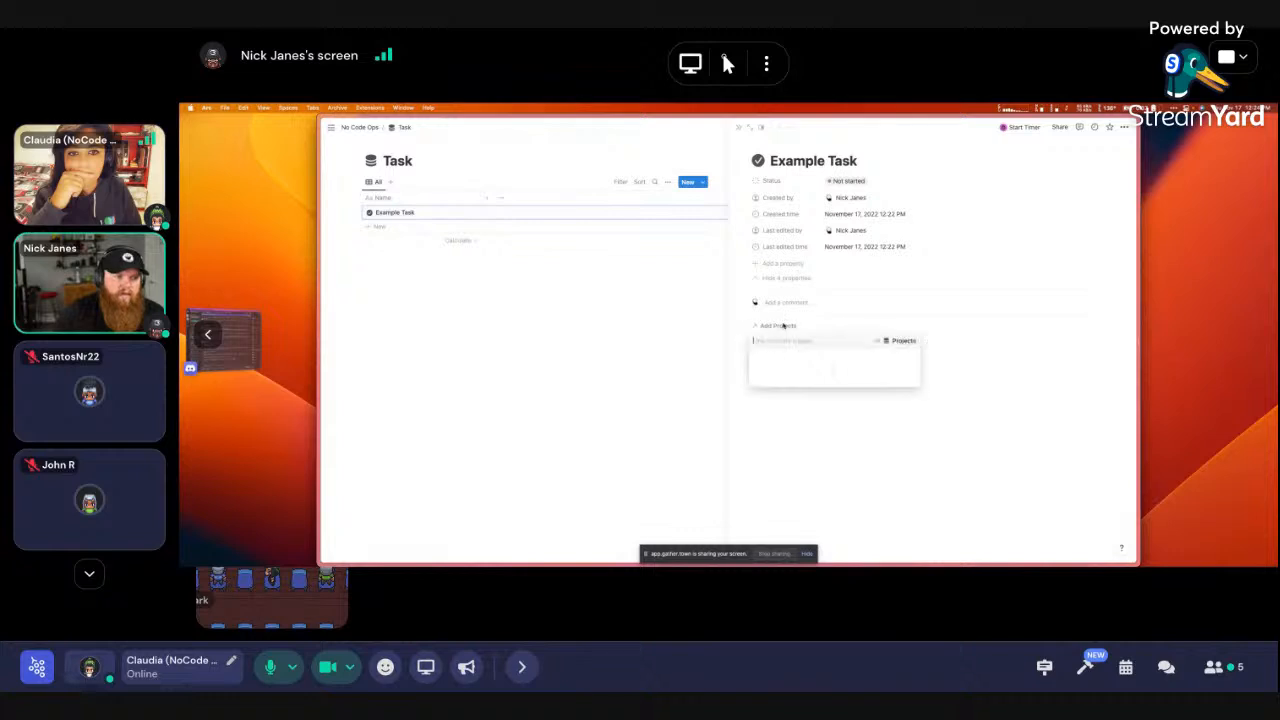
click(787, 370)
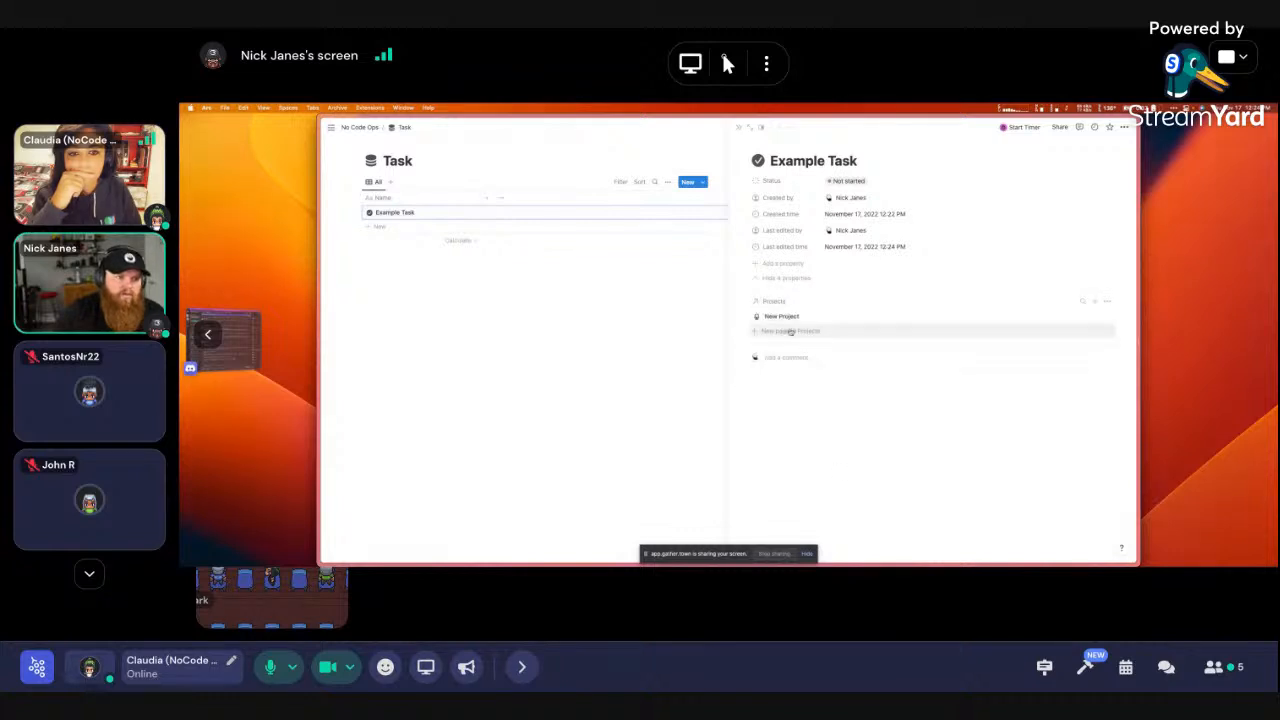
click(775, 301)
mouse_move(778, 317)
click(882, 329)
Review the project picker and its options for which project details are shown
click(774, 327)
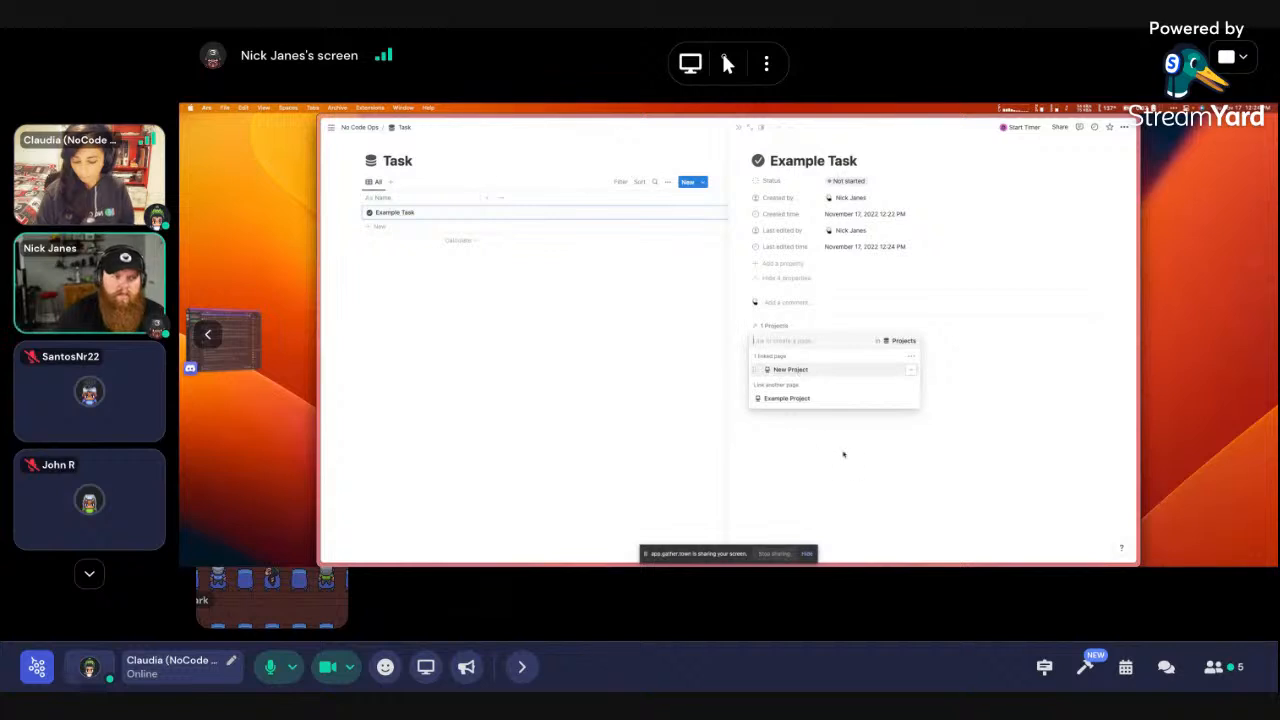
click(843, 452)
click(776, 322)
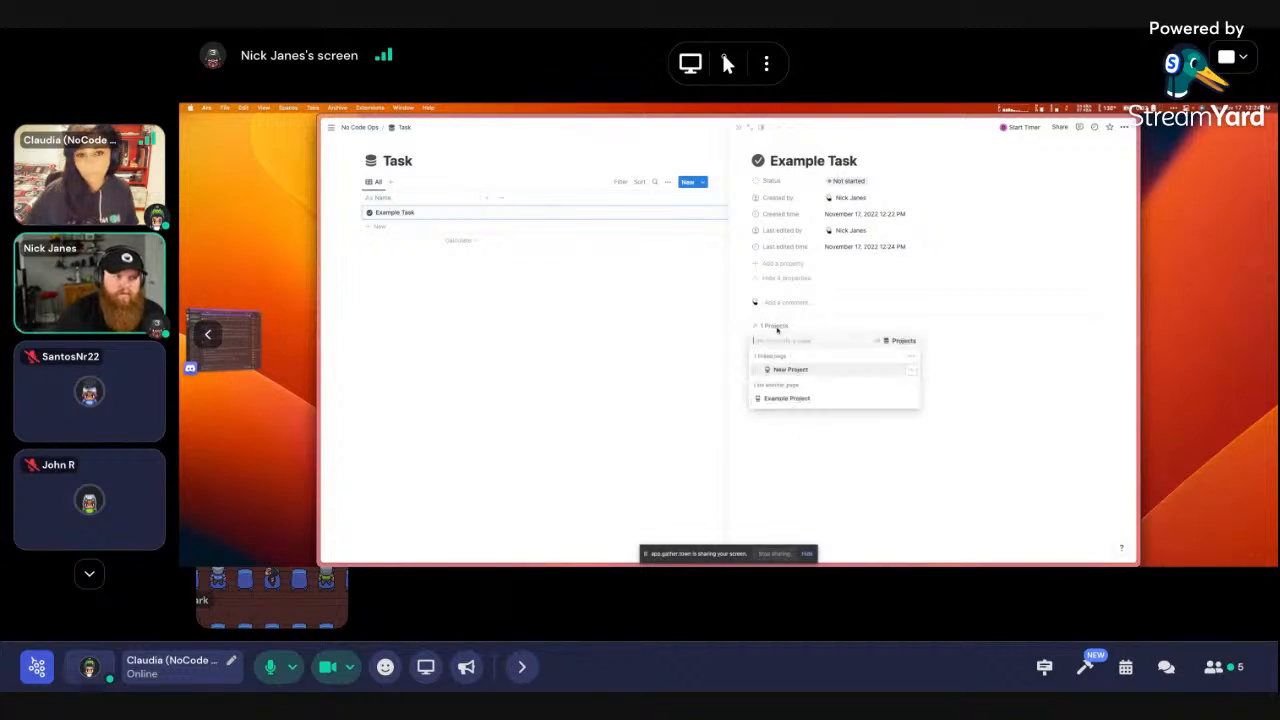
click(910, 357)
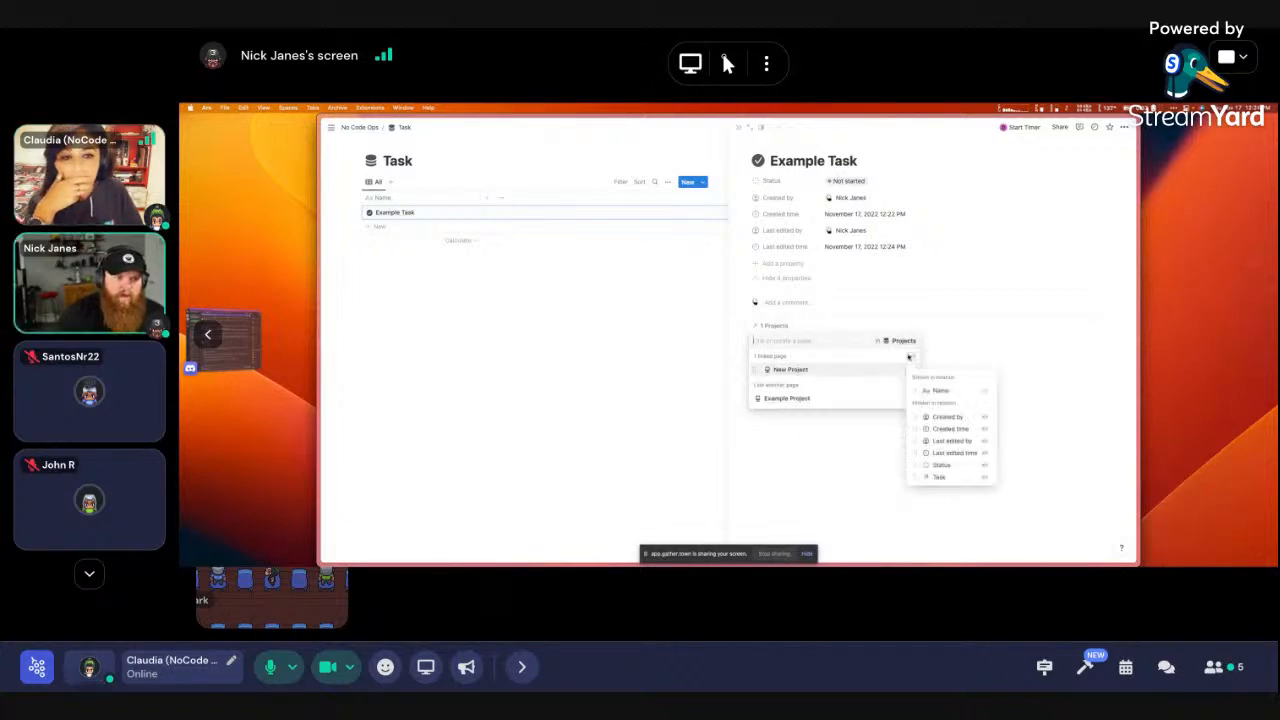
click(844, 431)
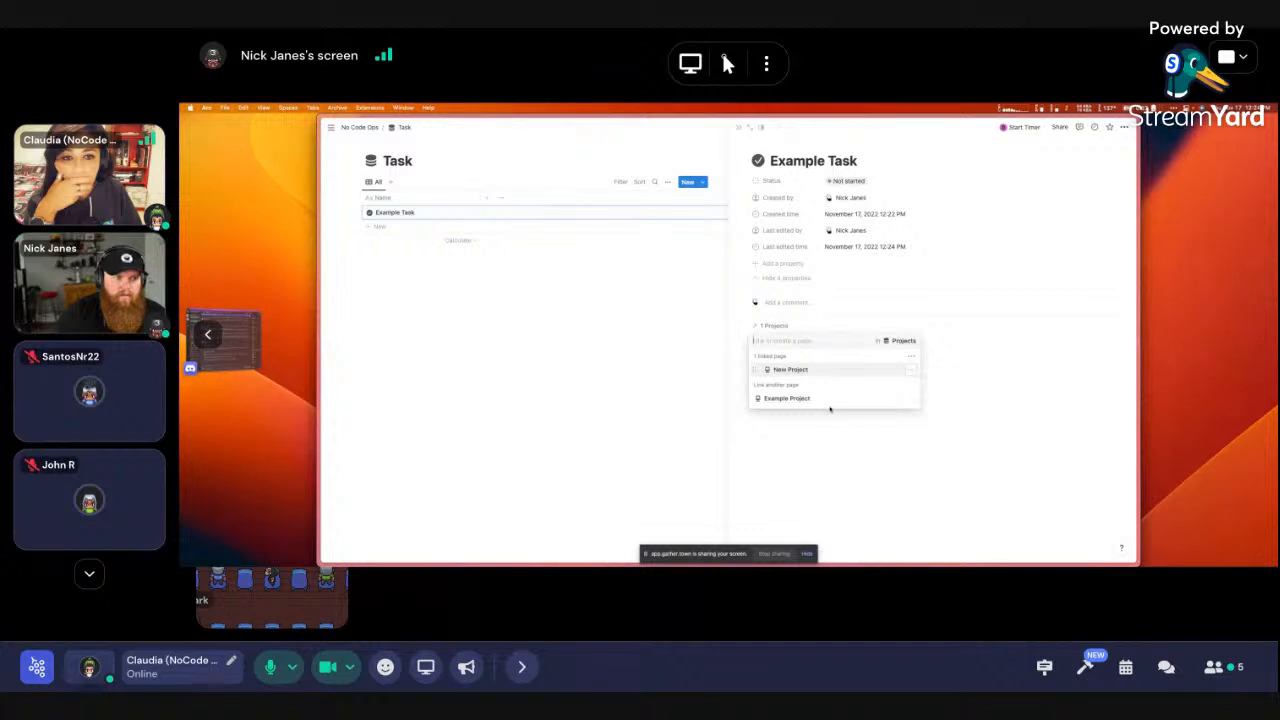
click(894, 434)
click(776, 325)
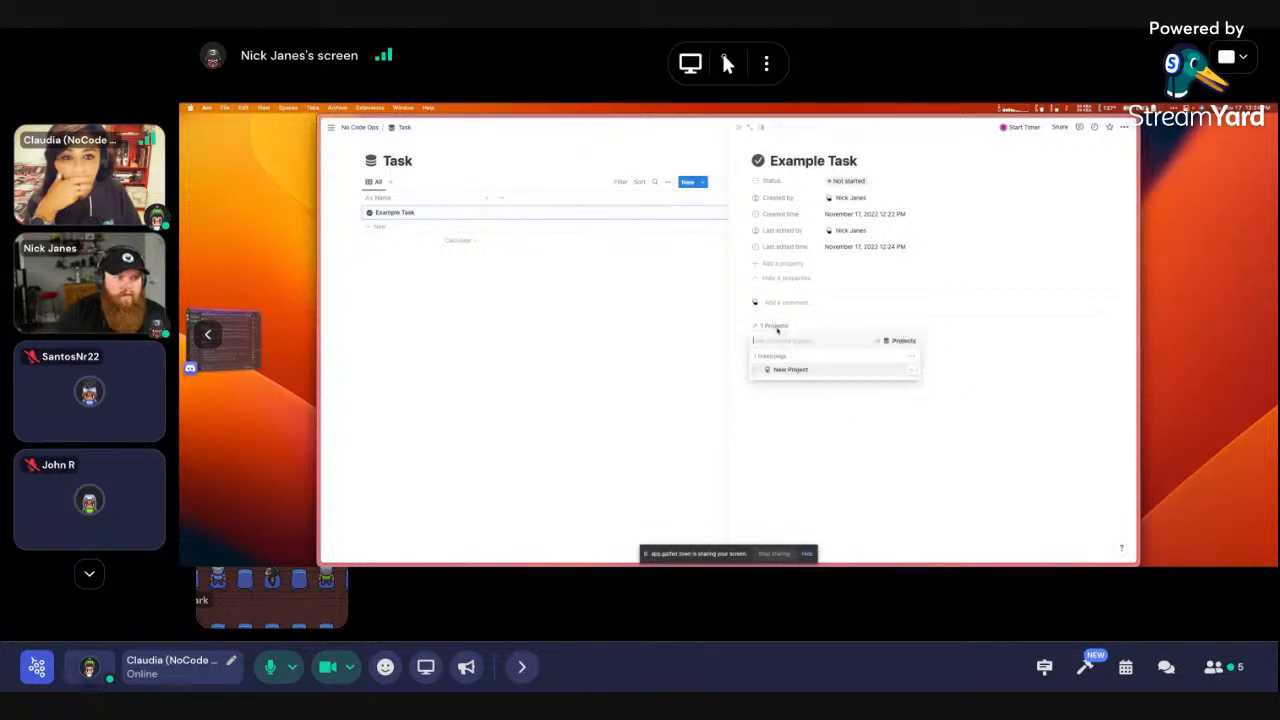
Unlink New Project, show Status beside linked projects, then relink New Project
click(911, 370)
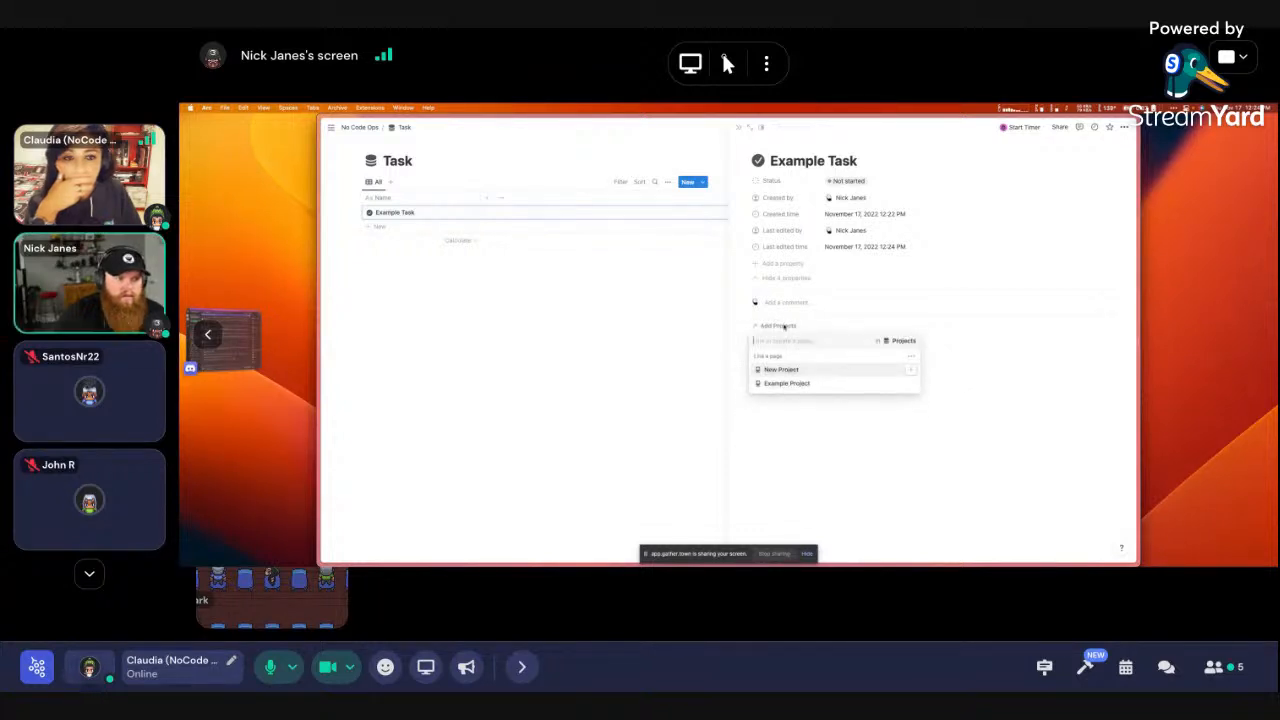
click(961, 448)
click(776, 325)
click(910, 357)
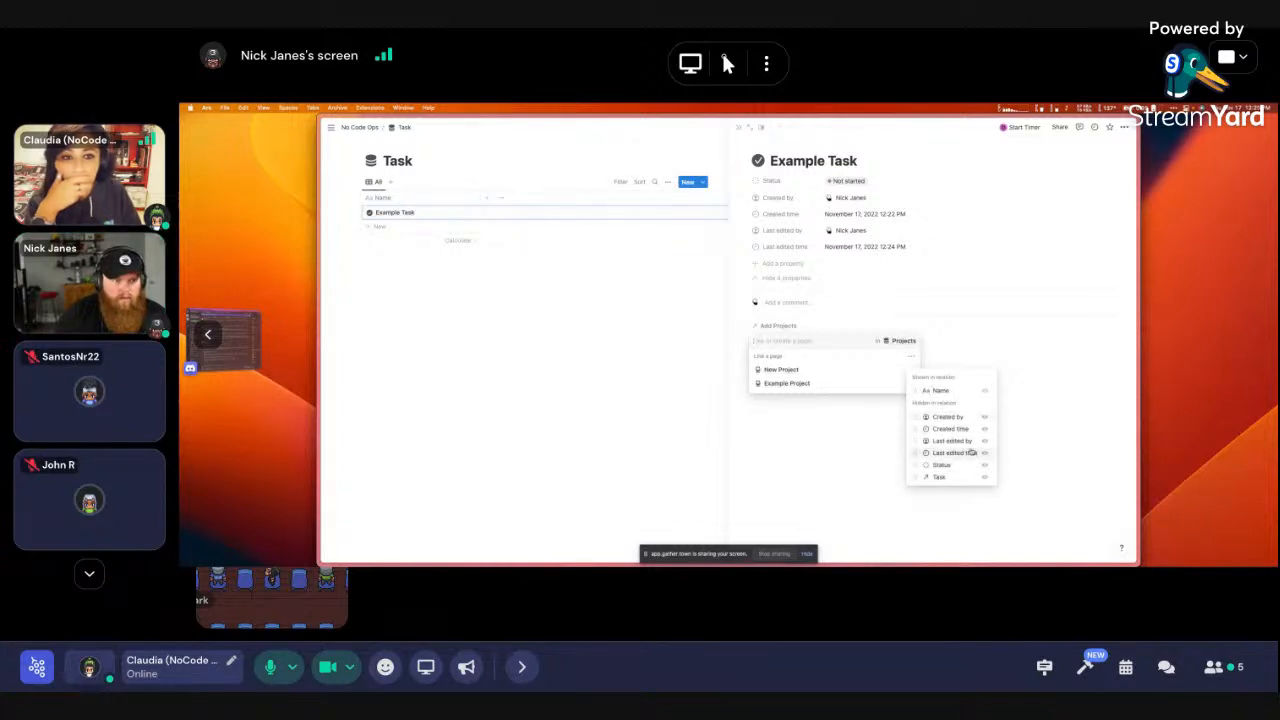
click(985, 466)
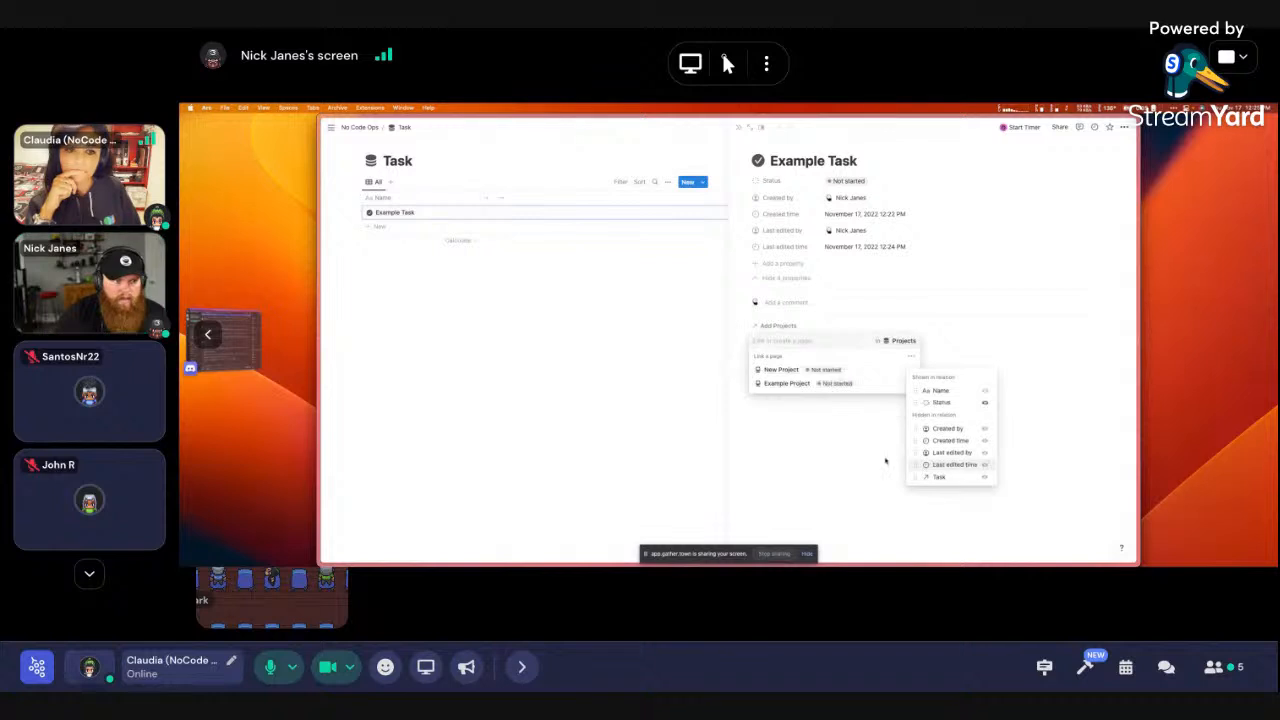
click(840, 449)
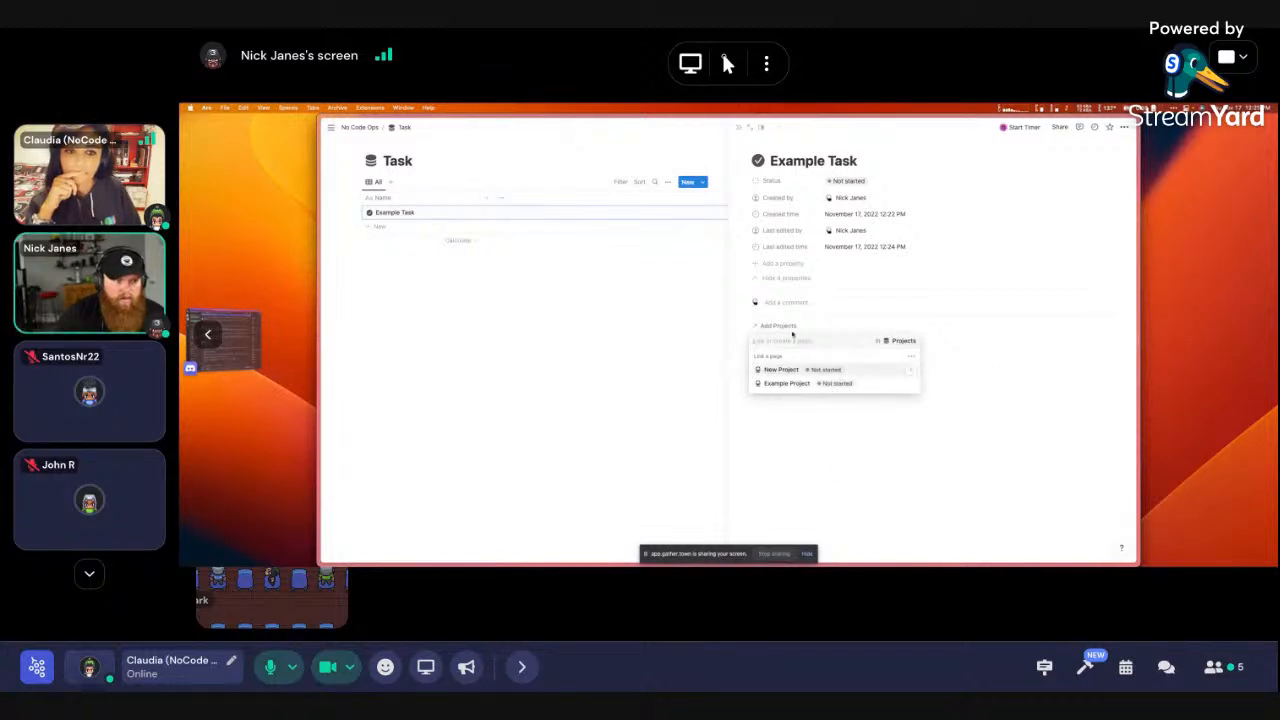
click(779, 371)
click(977, 457)
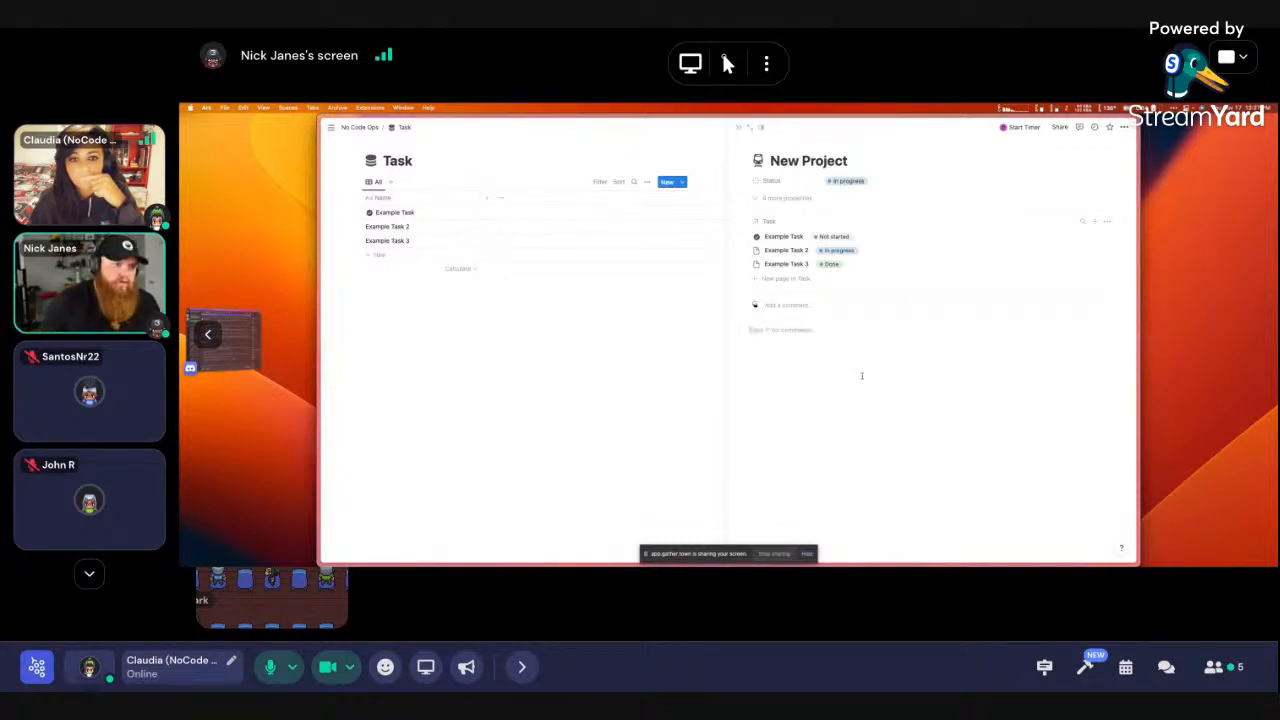
Insert a linked database view with /link and pick the Task database as its source
text(/link)
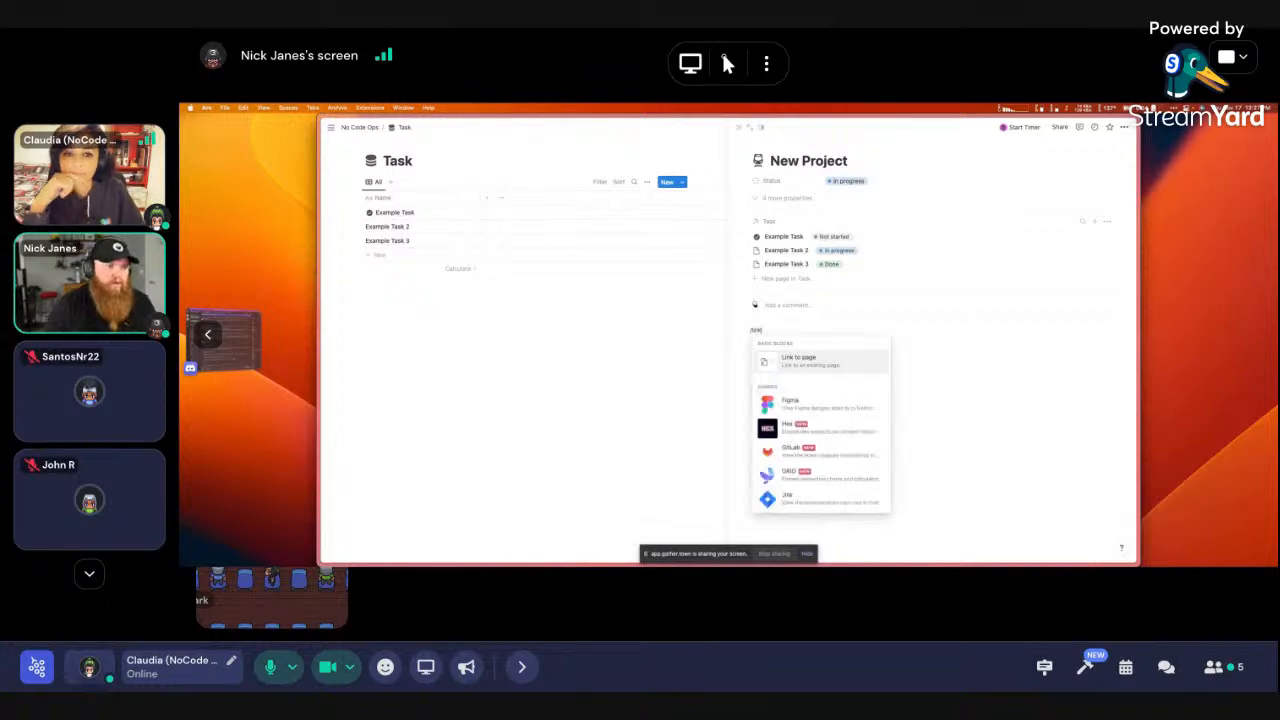
key(Return)
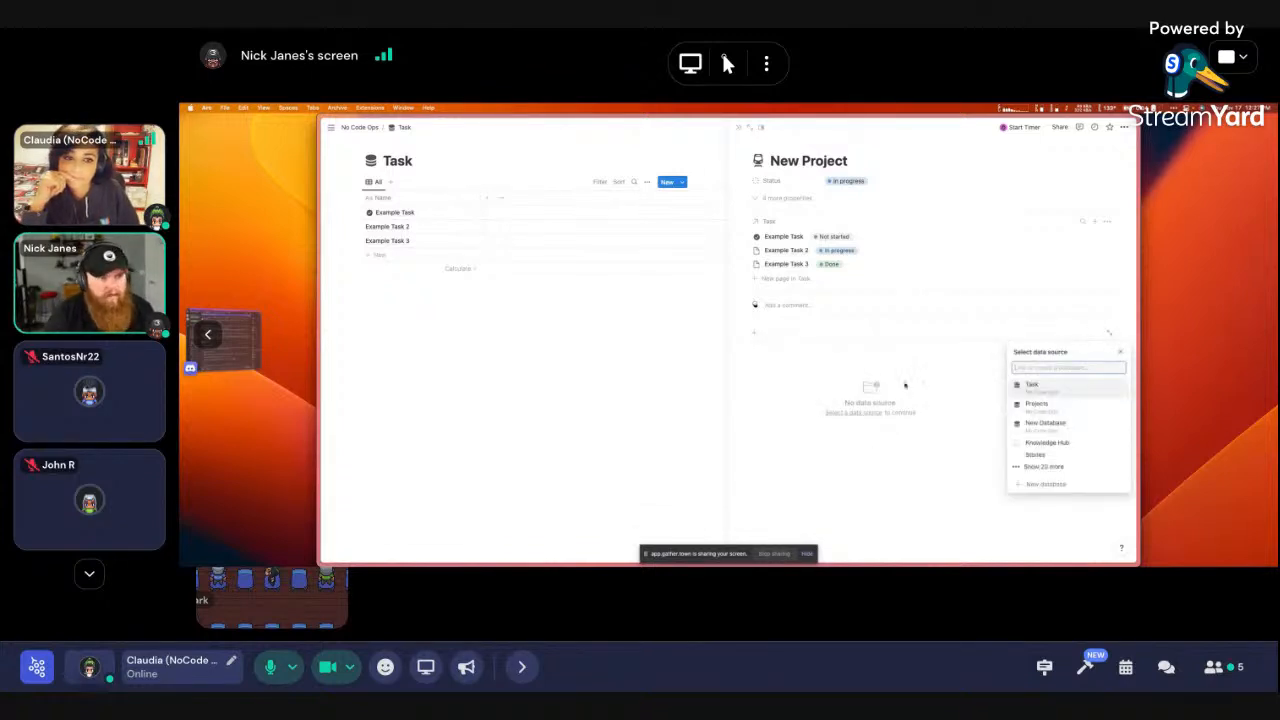
click(1066, 409)
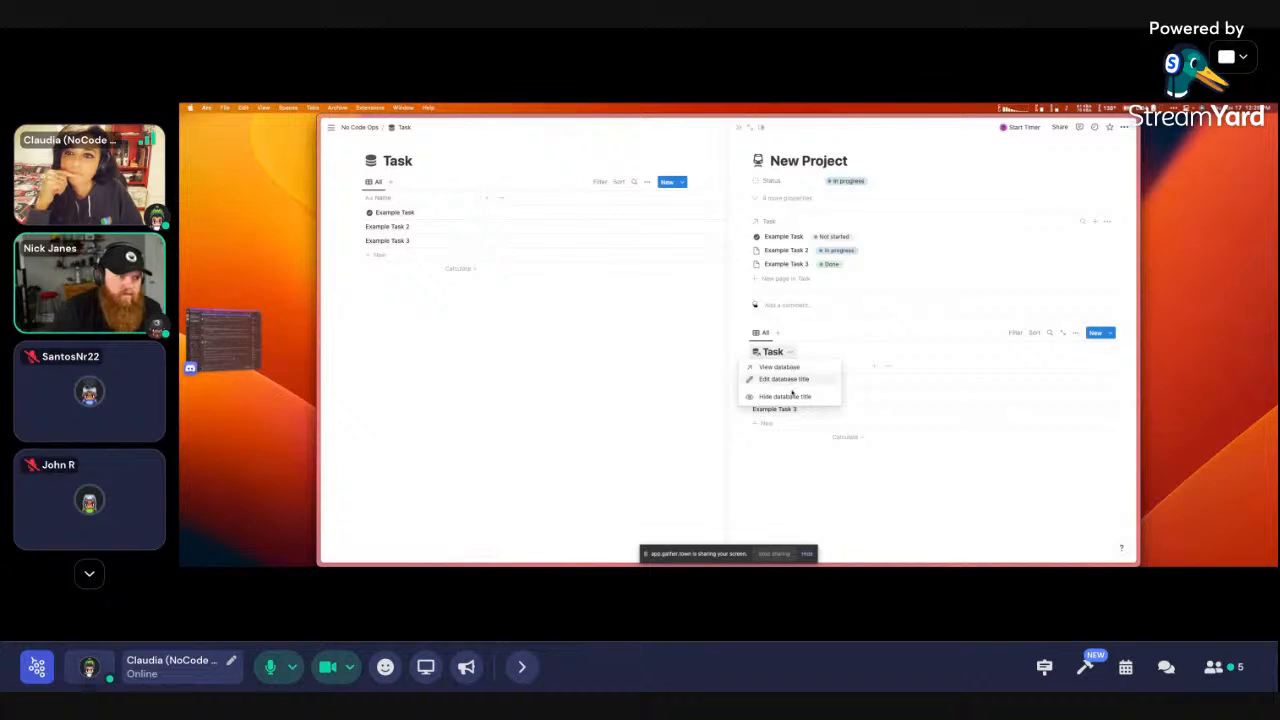
Hide the view title, name it Tasks, rename to Example Task 1, and unlink Example Task 2
click(793, 397)
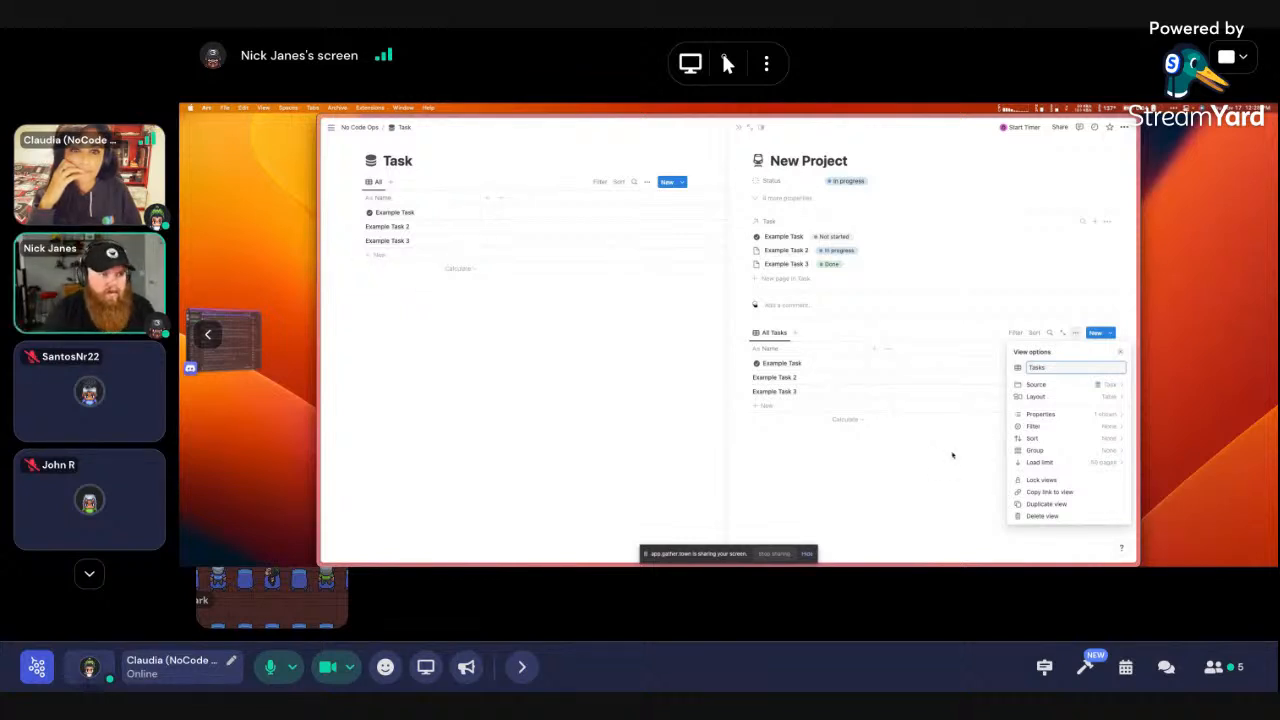
click(952, 455)
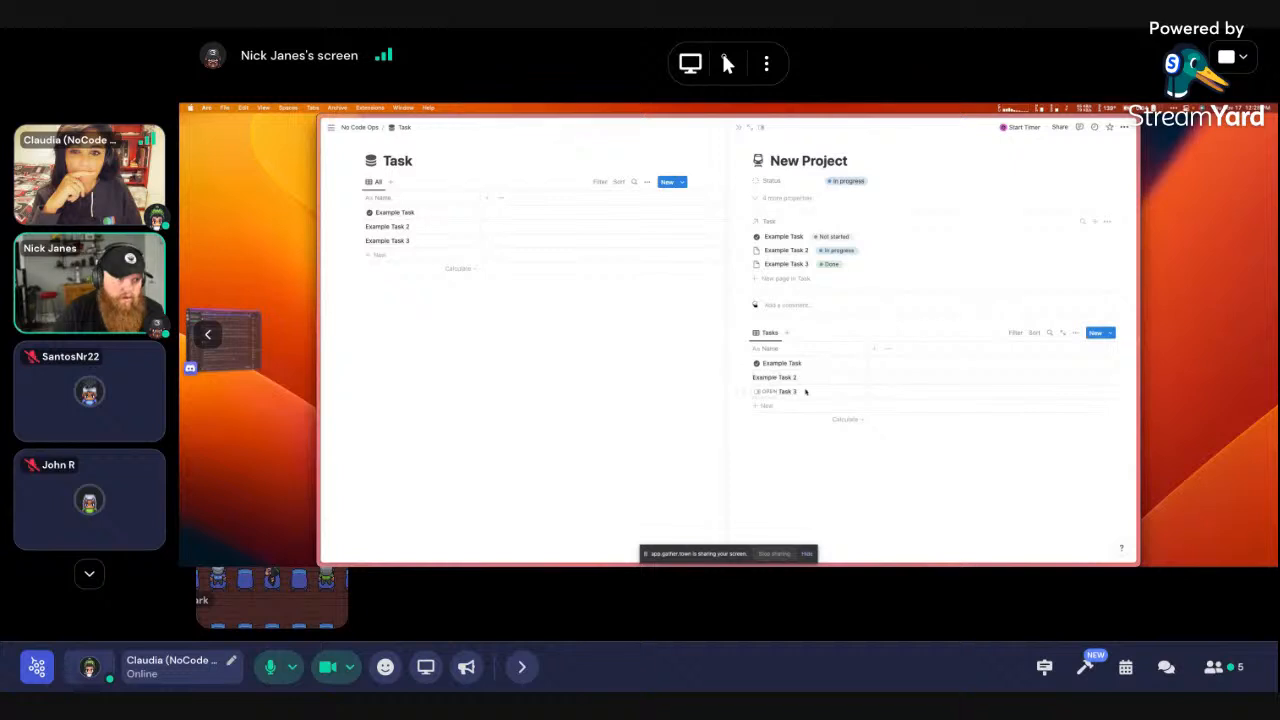
click(828, 363)
text(1)
key(Return)
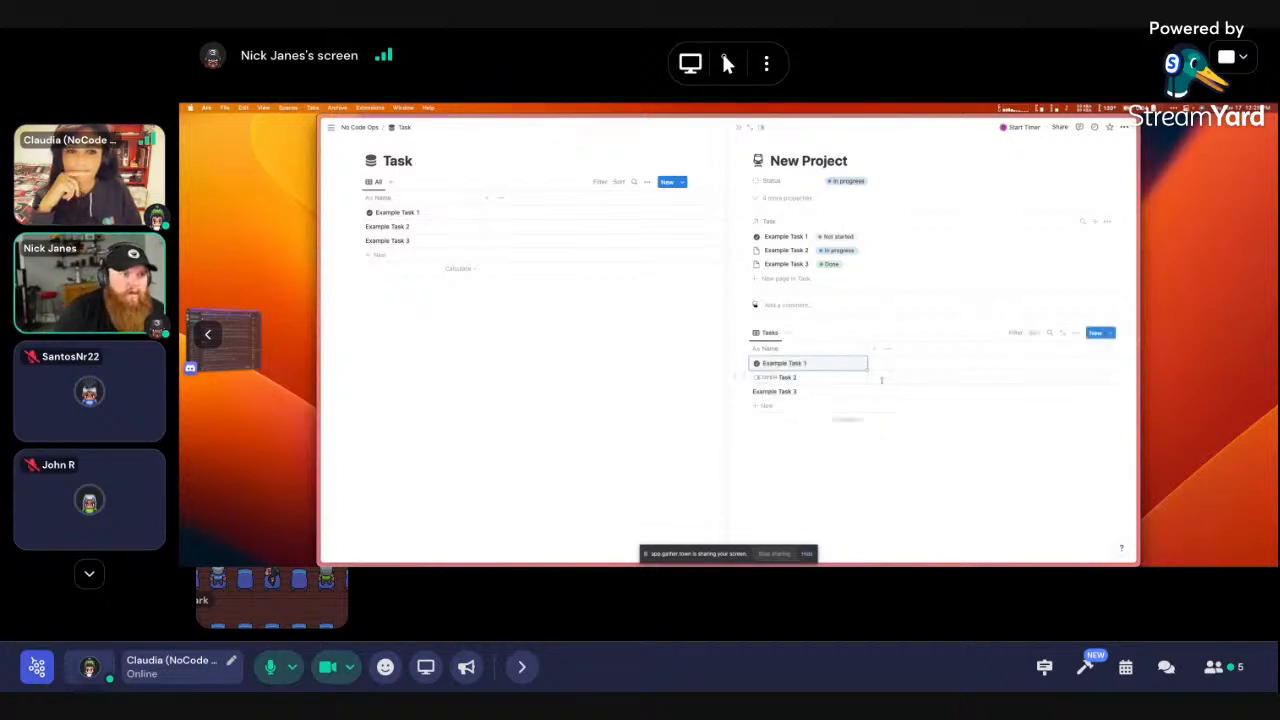
drag(880, 380, 838, 360)
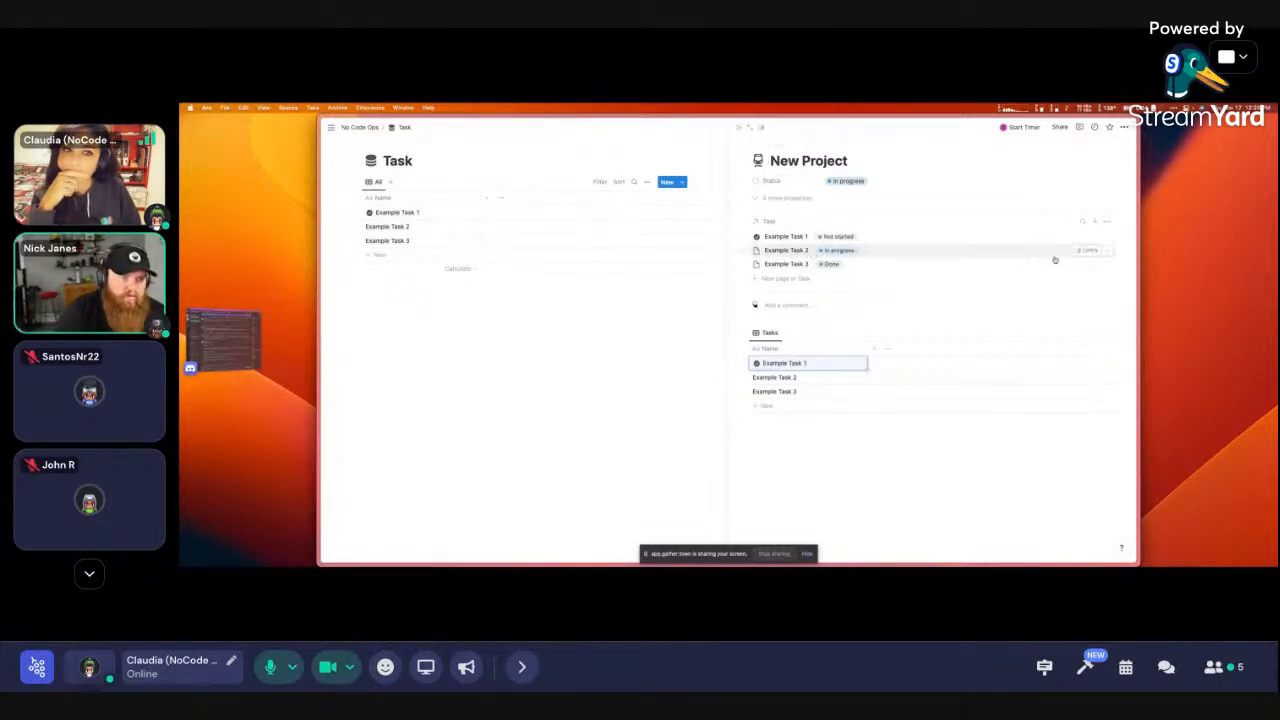
click(1108, 253)
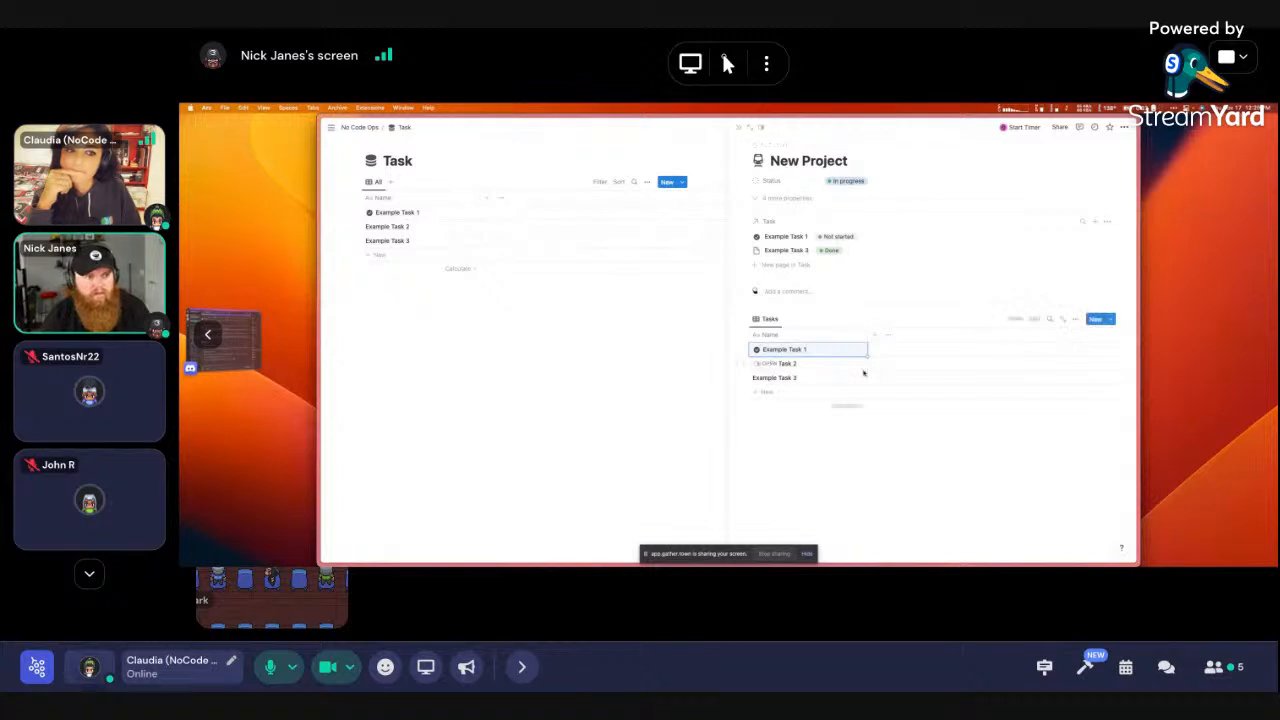
Add a Projects filter to the Tasks view, initially set to New Project
click(1016, 320)
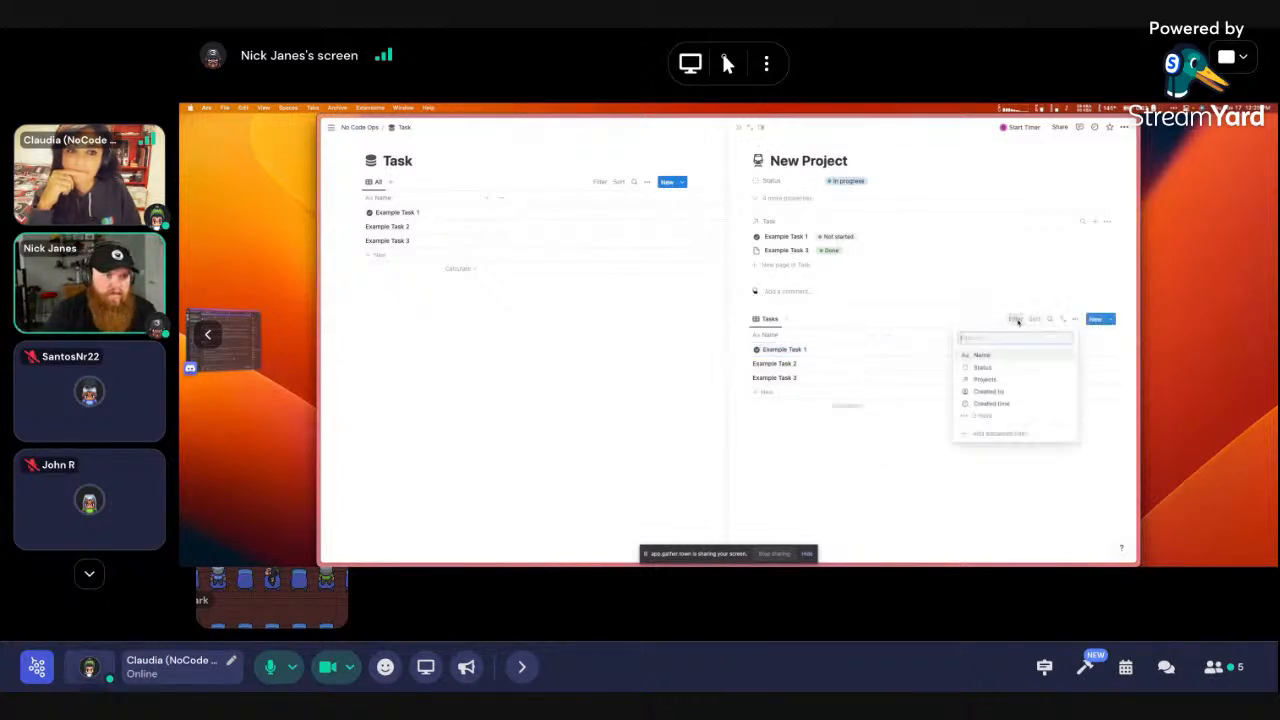
click(985, 379)
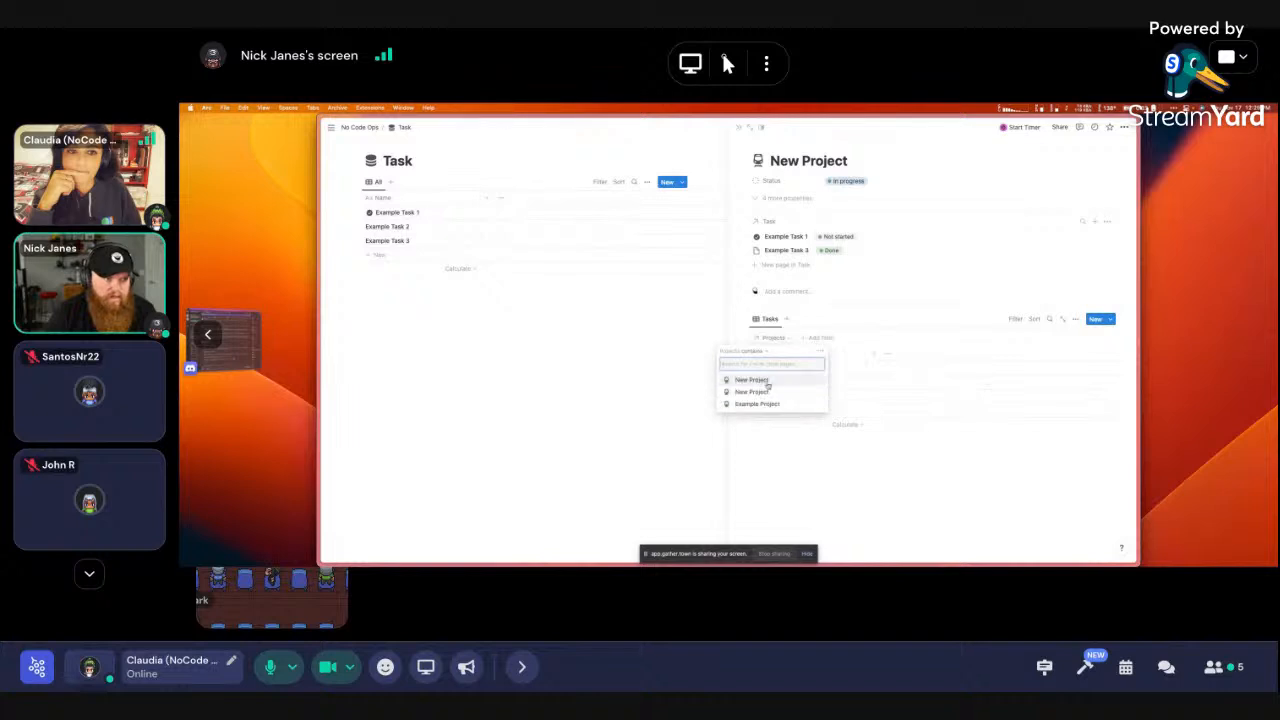
click(774, 392)
click(853, 420)
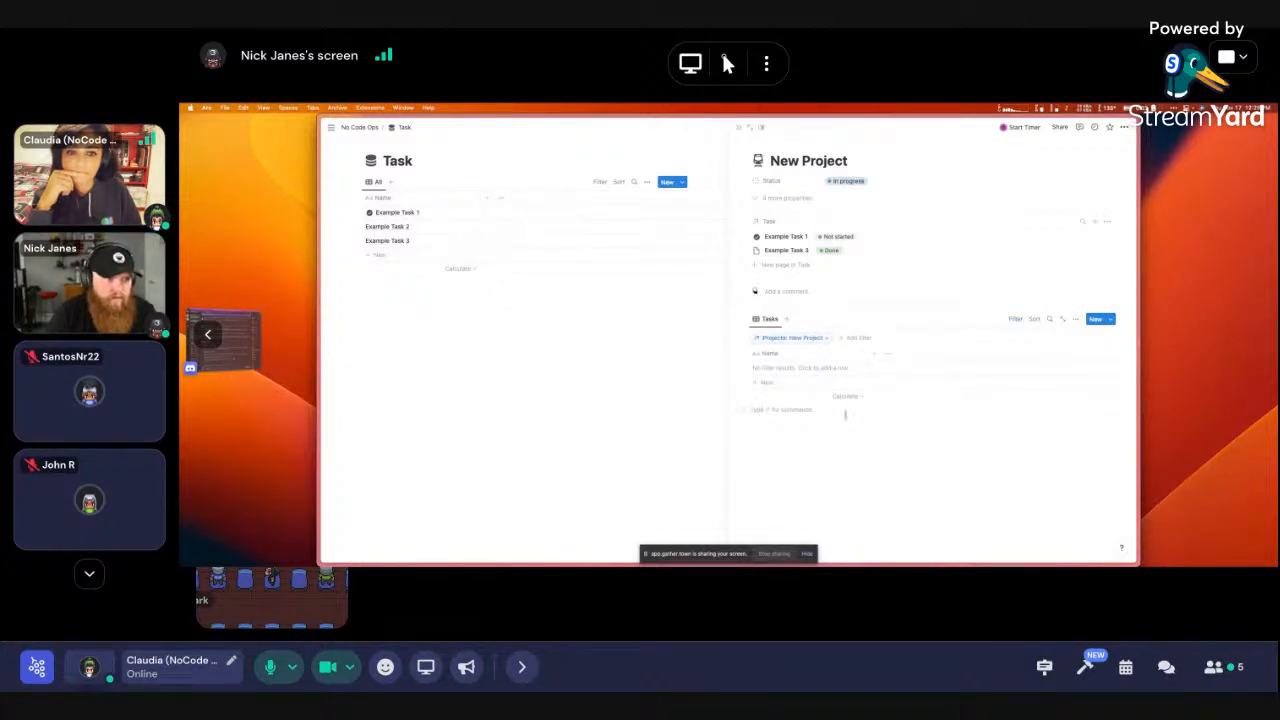
click(816, 339)
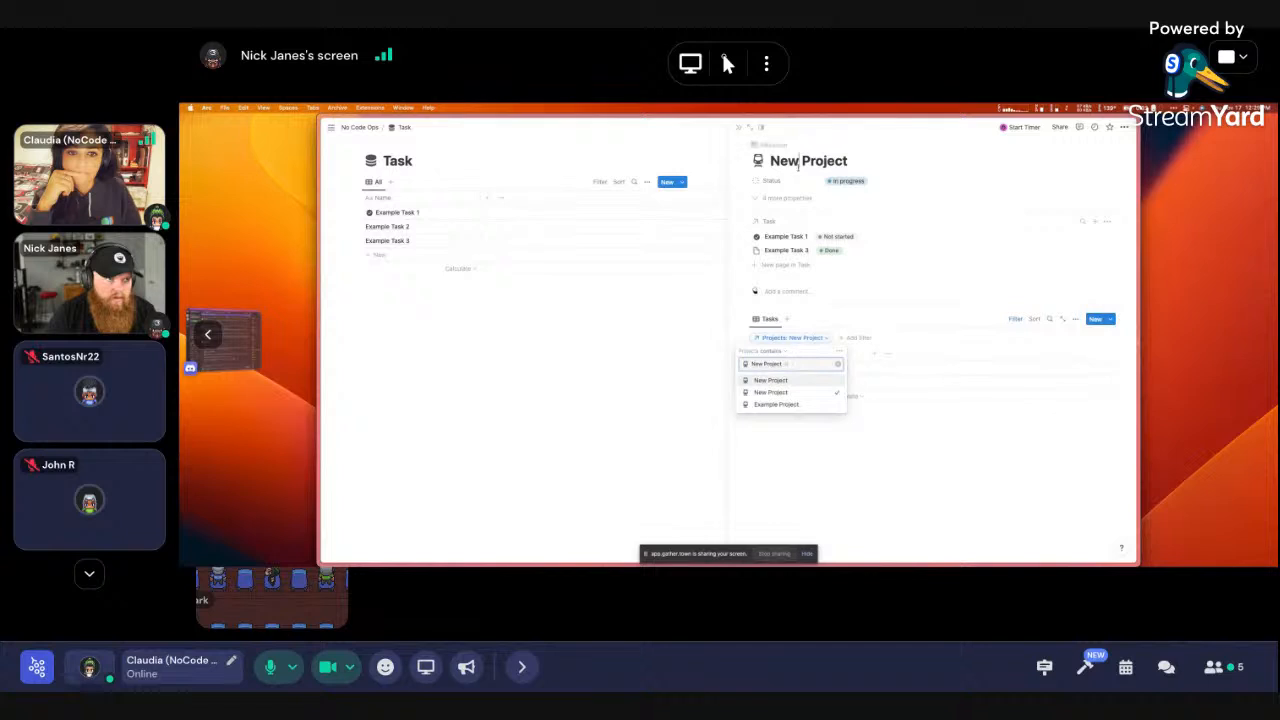
Retitle the project page 'Example Project 1'
click(801, 161)
drag(801, 161, 769, 161)
key(BackSpace)
text(Example Project)
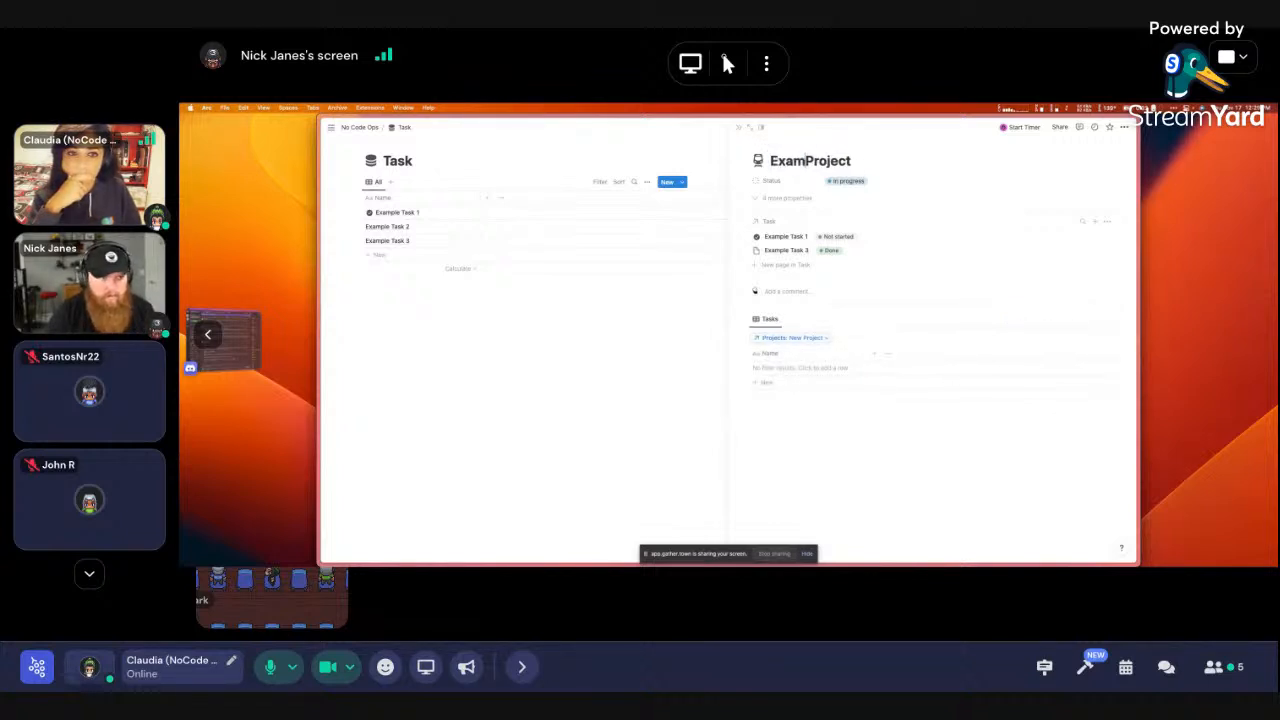
text( 1)
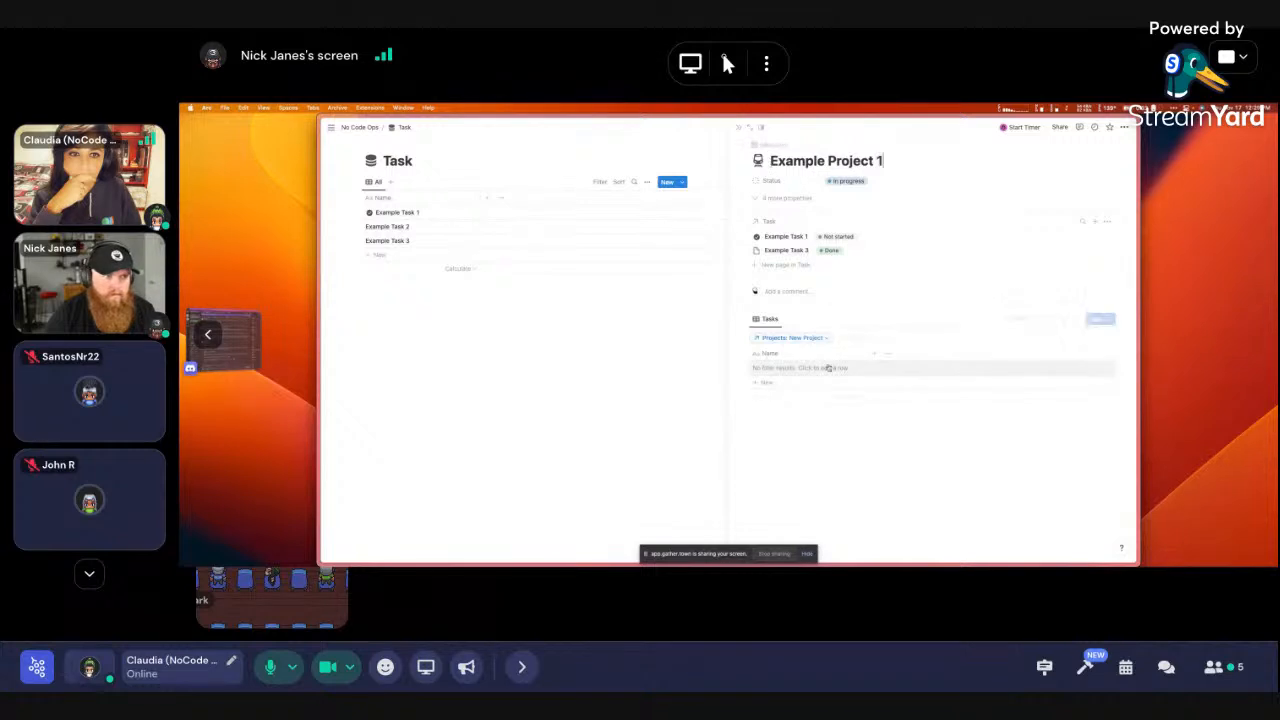
Set the Projects filter to Example Project 1 and hide the filter bar
click(812, 338)
click(780, 378)
click(1018, 424)
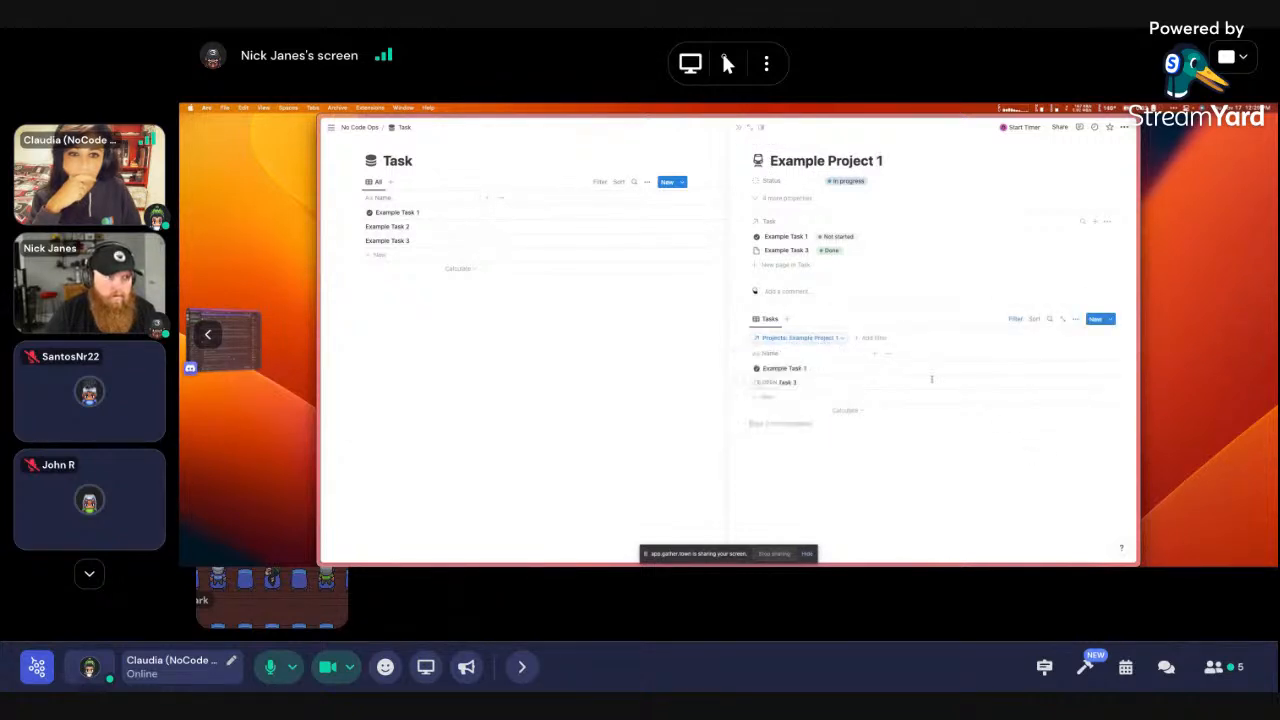
click(1015, 319)
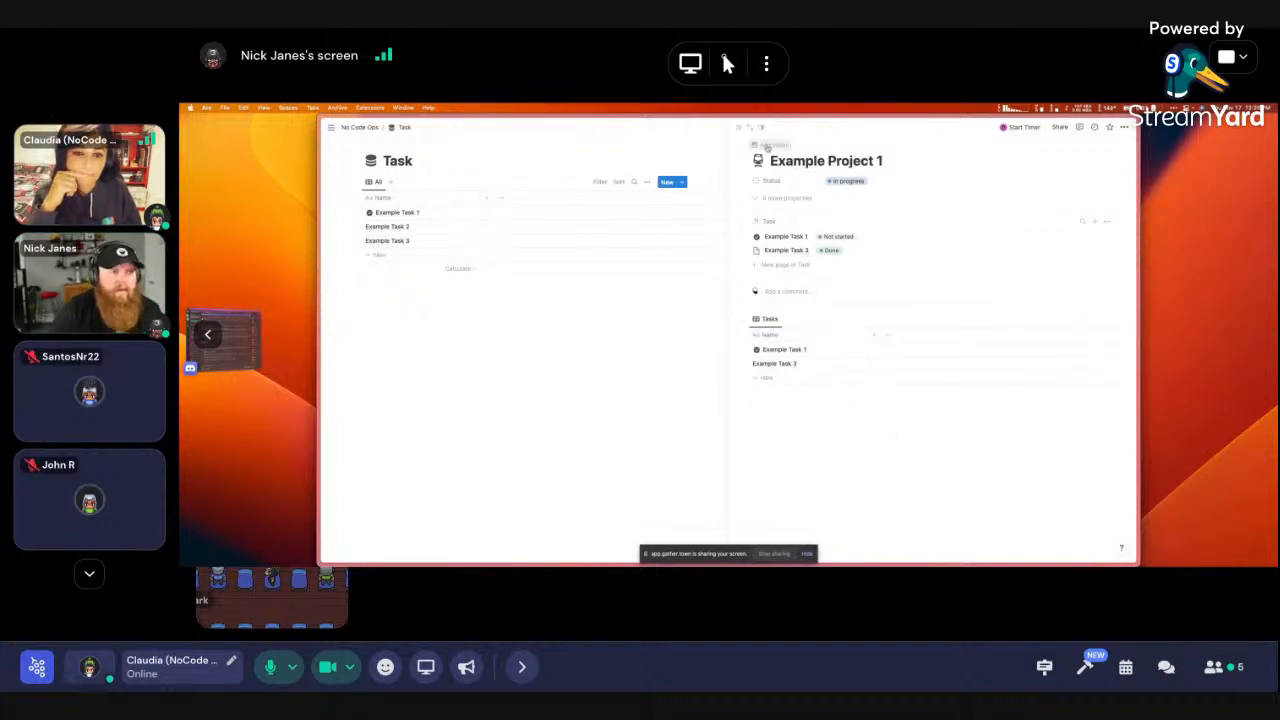
Close the side peek, jump to the Projects database with Cmd+P, and glance at Example Project 2
click(746, 128)
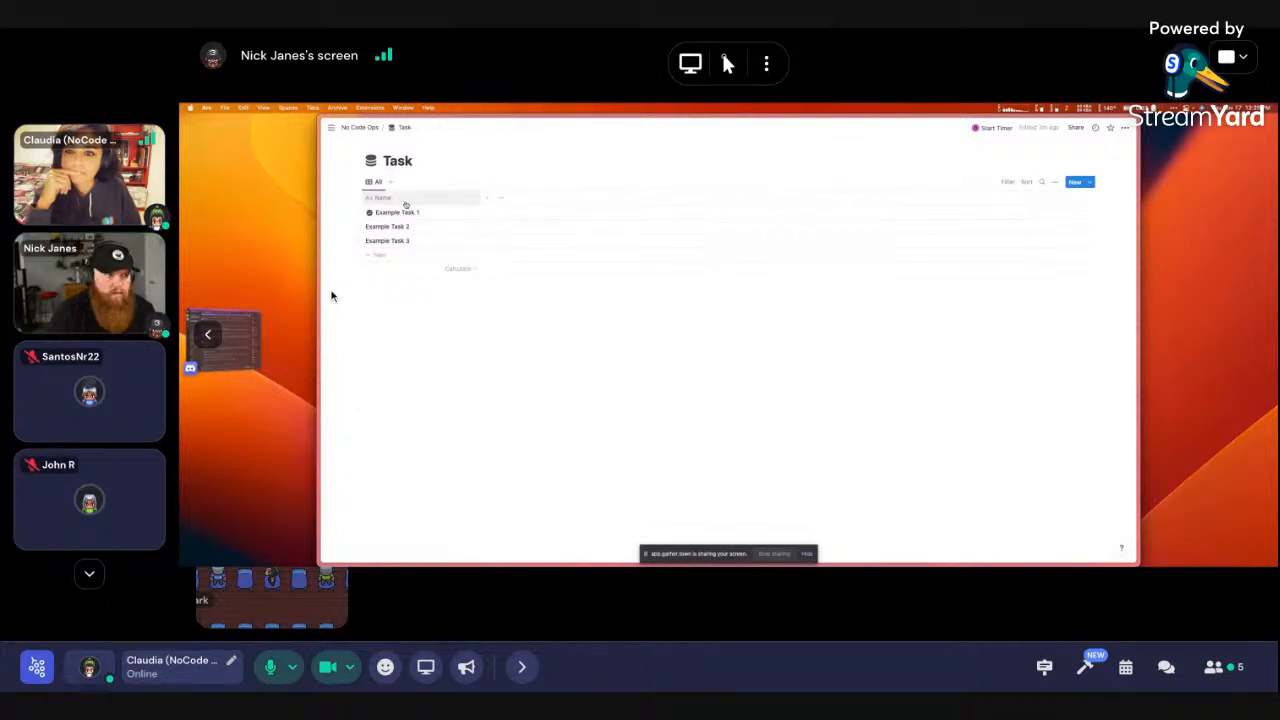
key(super+p)
text(p)
key(Return)
click(461, 227)
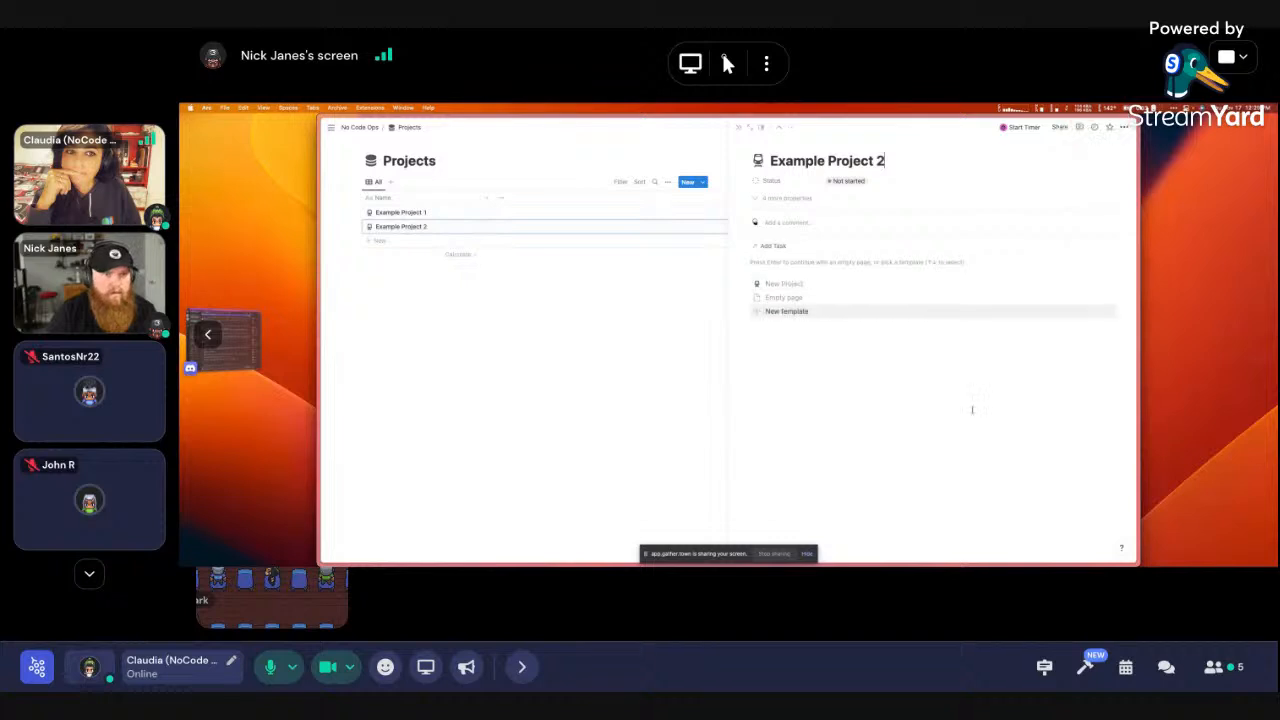
click(661, 291)
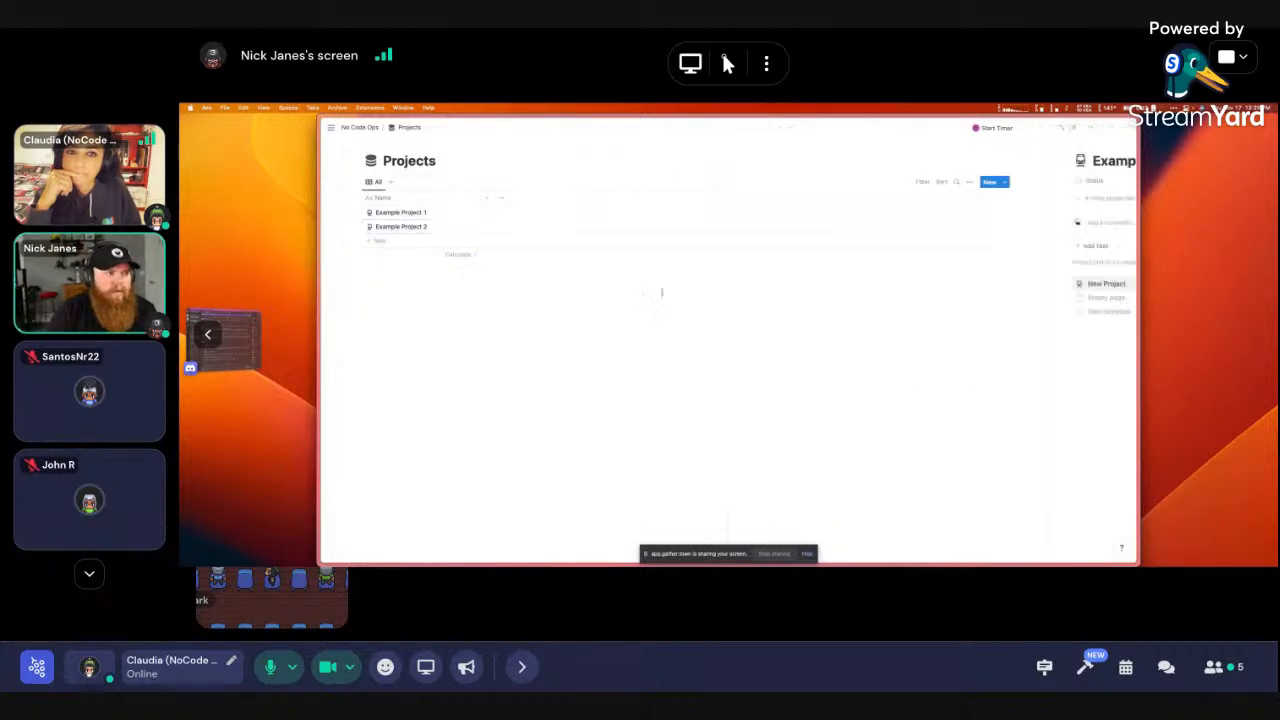
Open the New Project template for editing from the New button's template list
click(1090, 182)
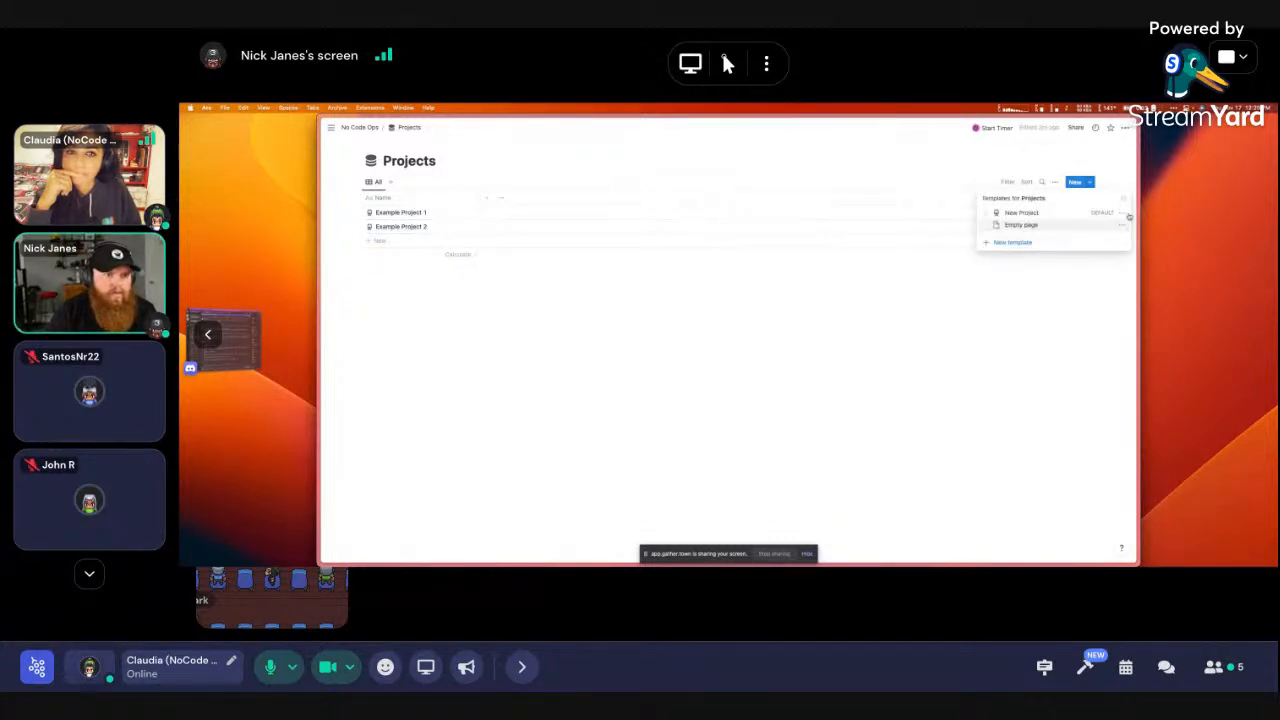
click(1117, 212)
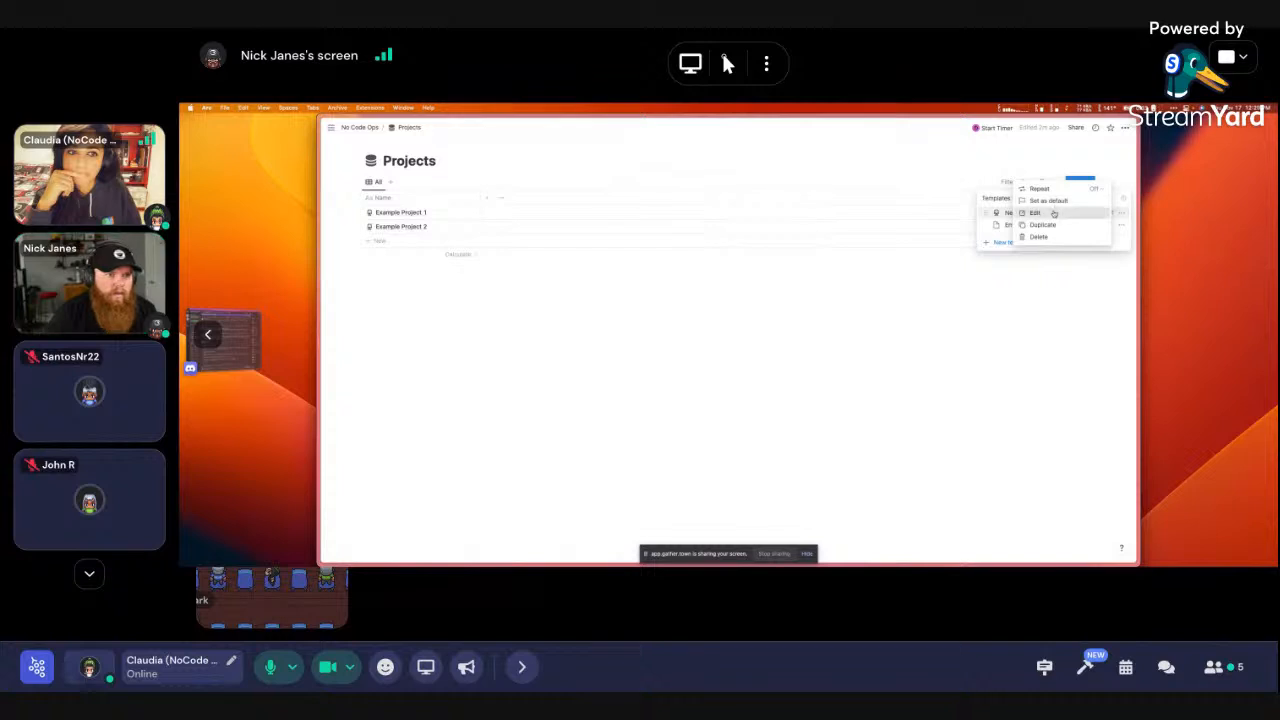
click(1040, 212)
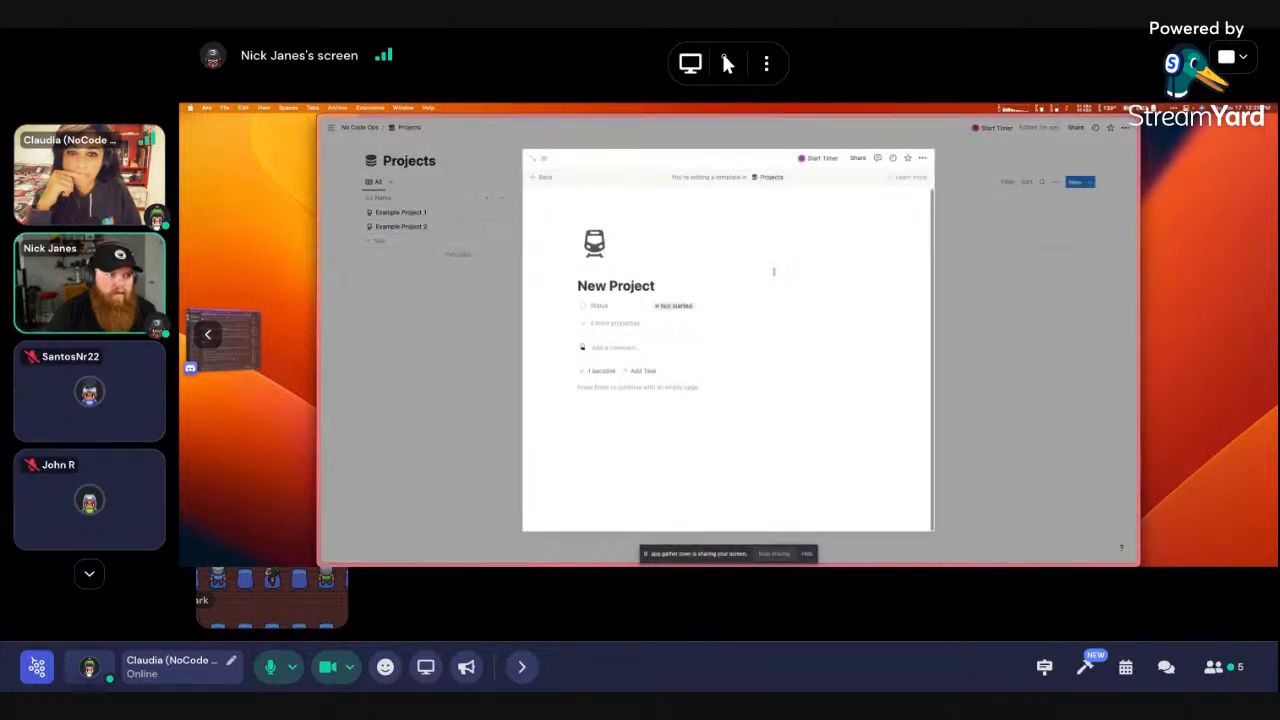
In the full-page template, insert a /linked view of the Task database
click(533, 160)
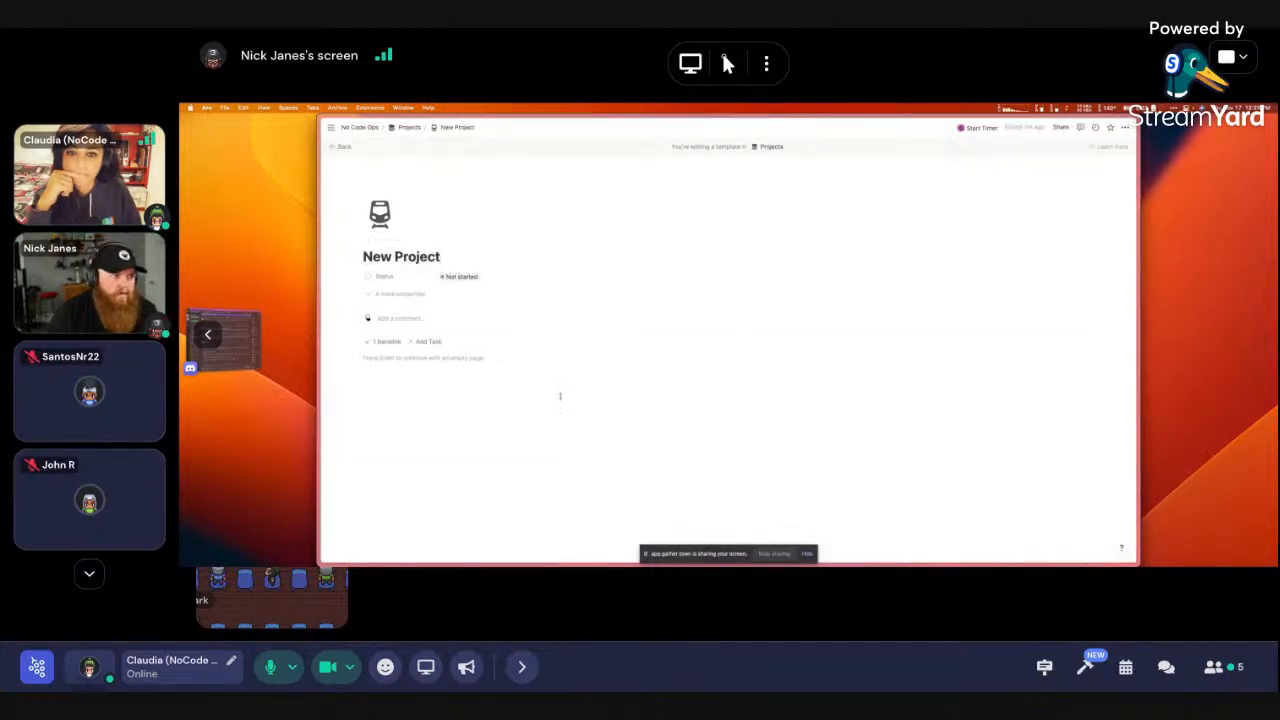
text(/linked)
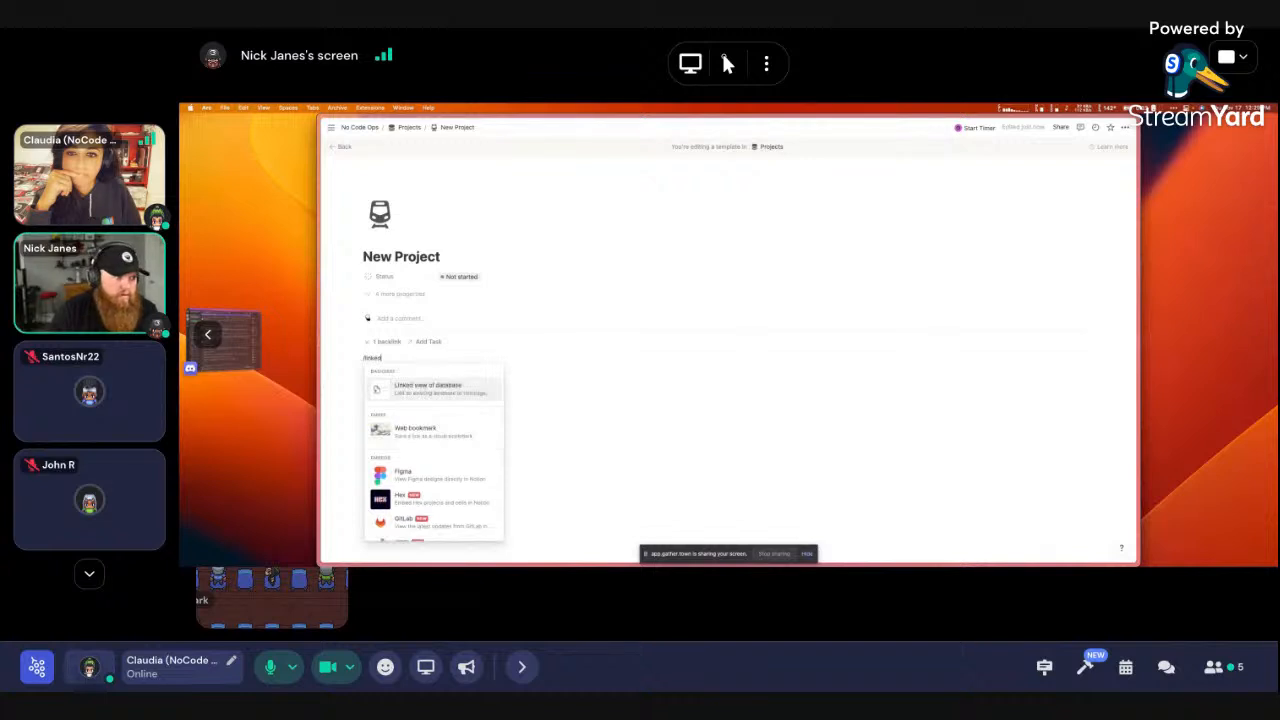
key(Return)
text(task)
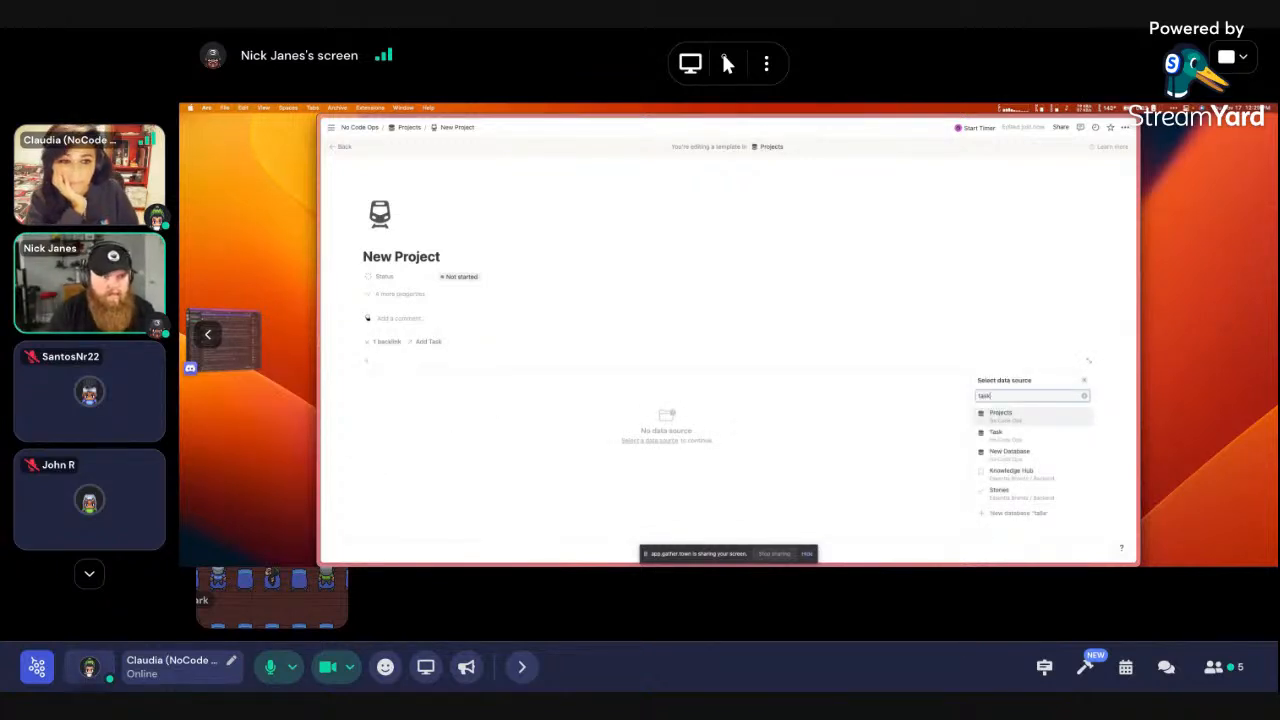
key(Up)
key(alt+BackSpace)
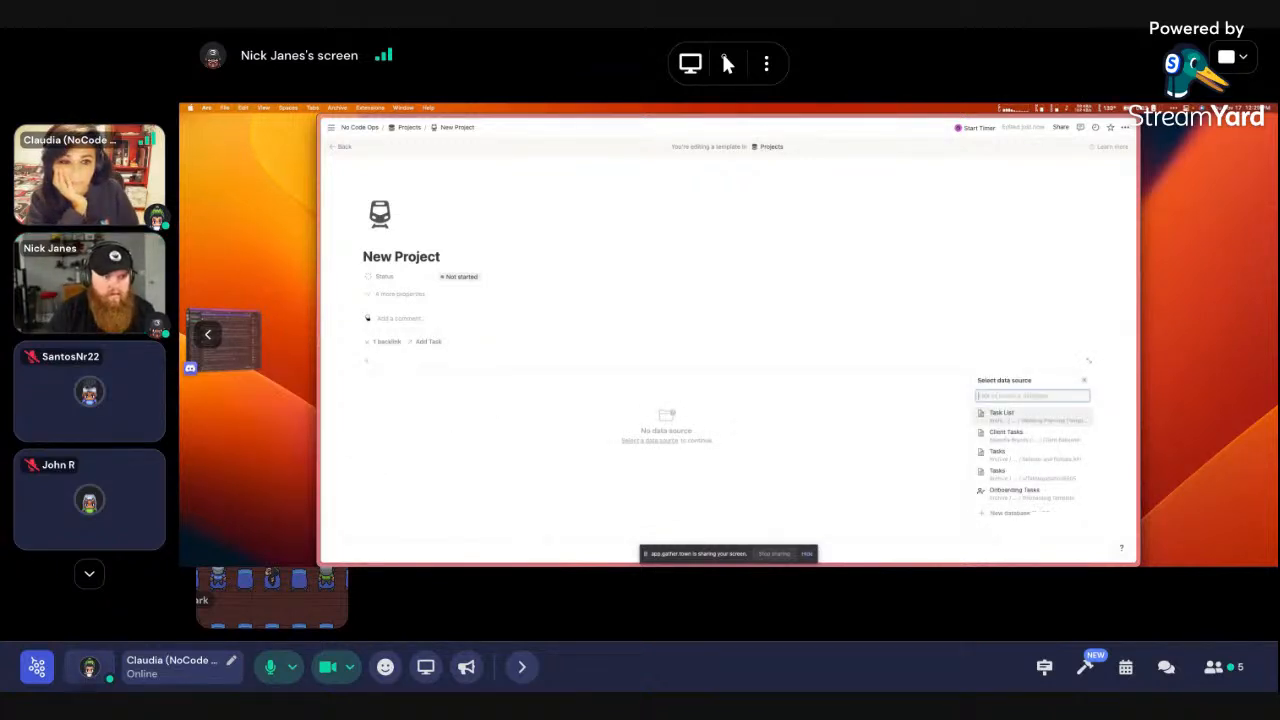
click(1017, 438)
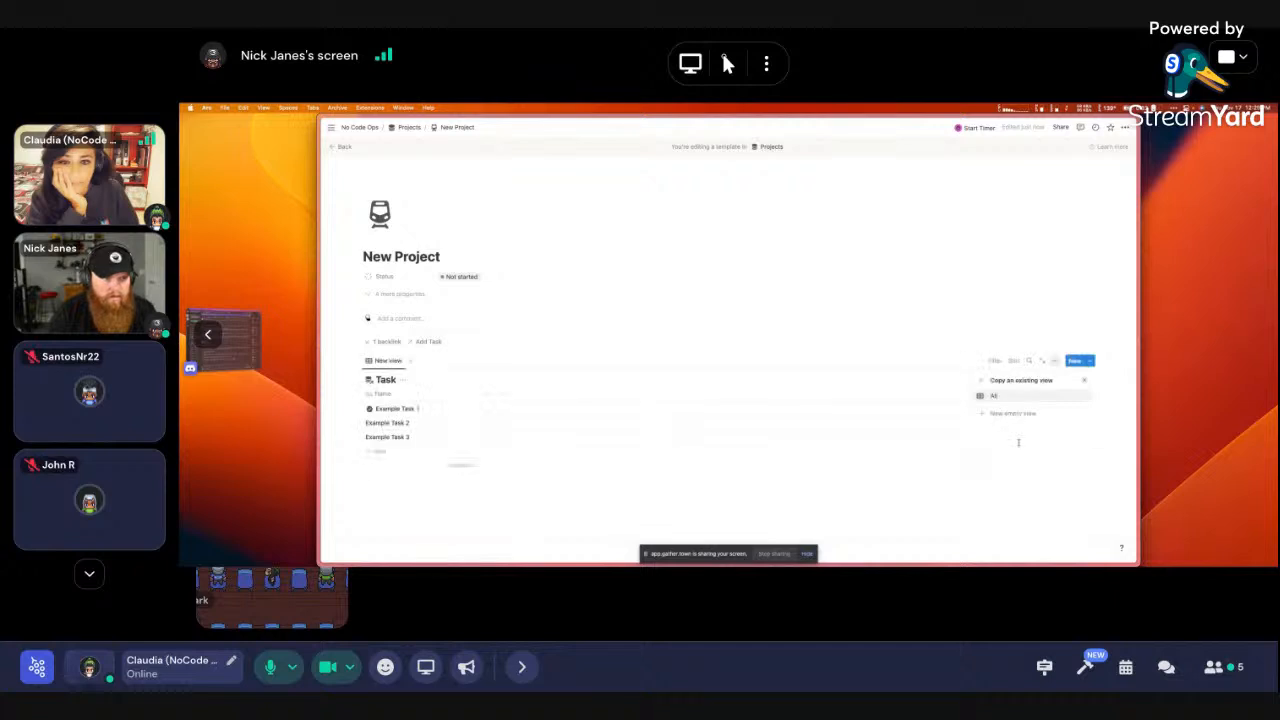
Hide the linked table's title and filter it to Projects = New Project
click(404, 380)
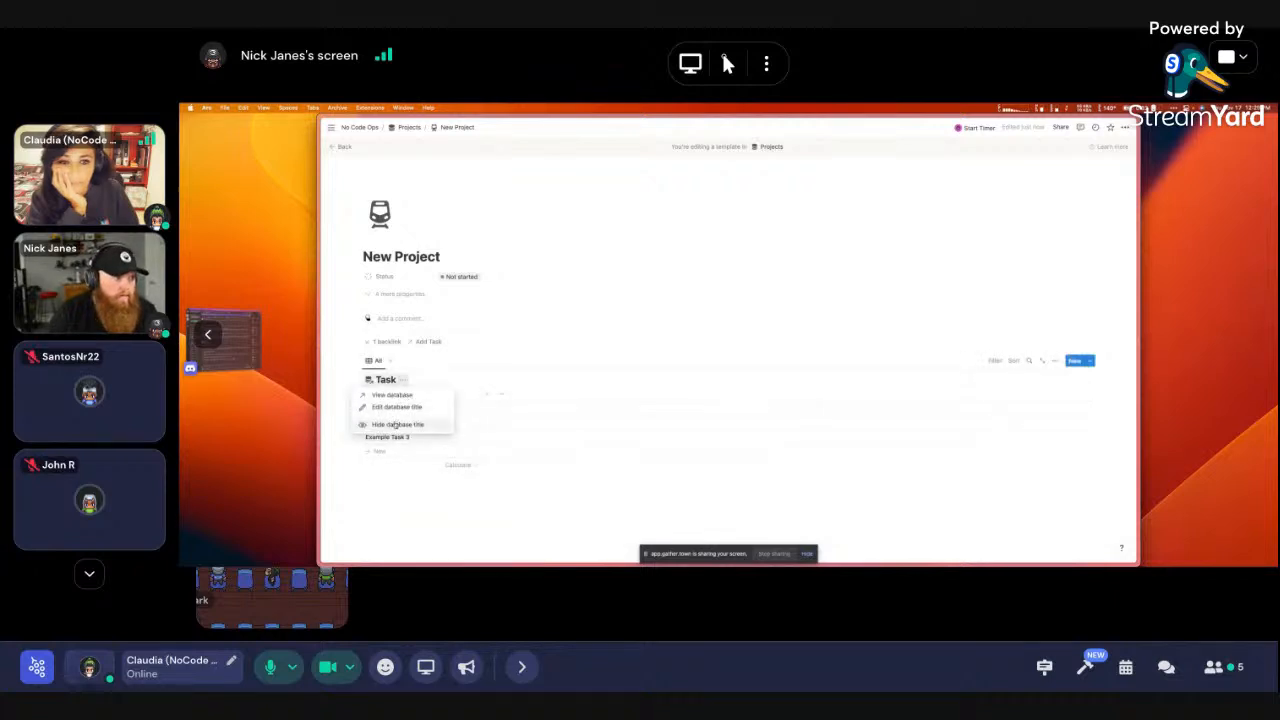
click(405, 425)
click(993, 361)
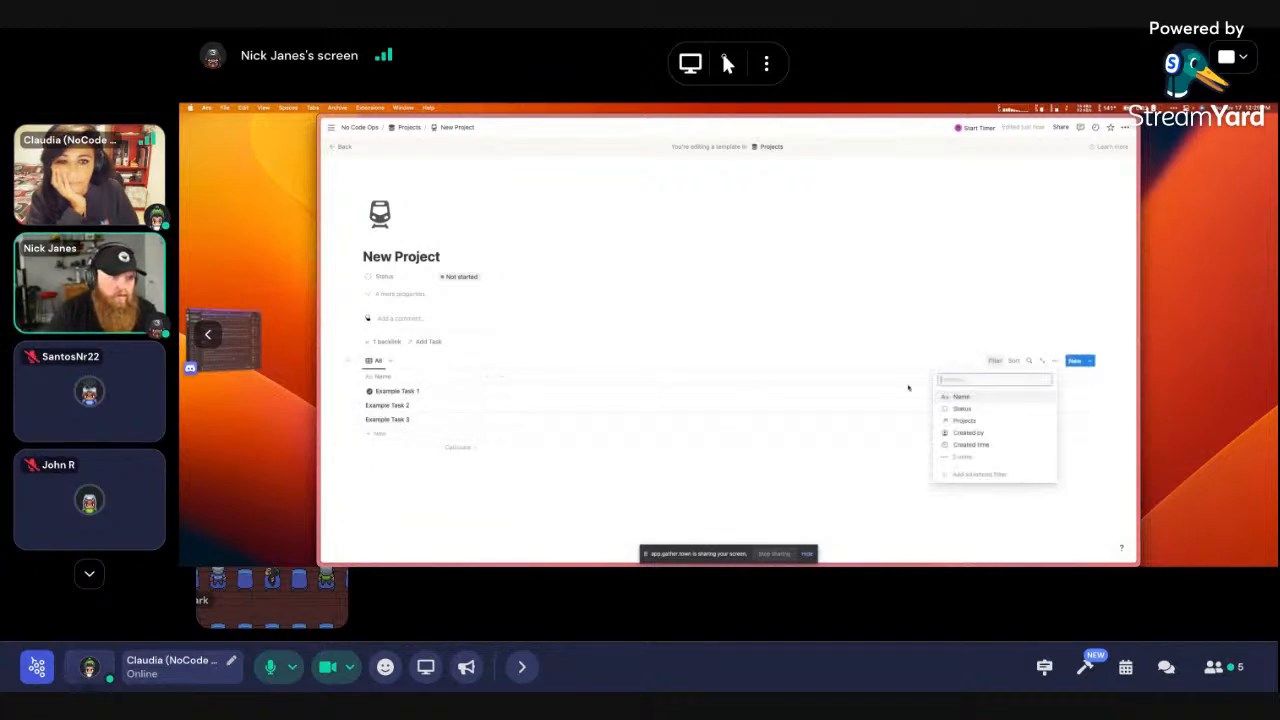
click(965, 418)
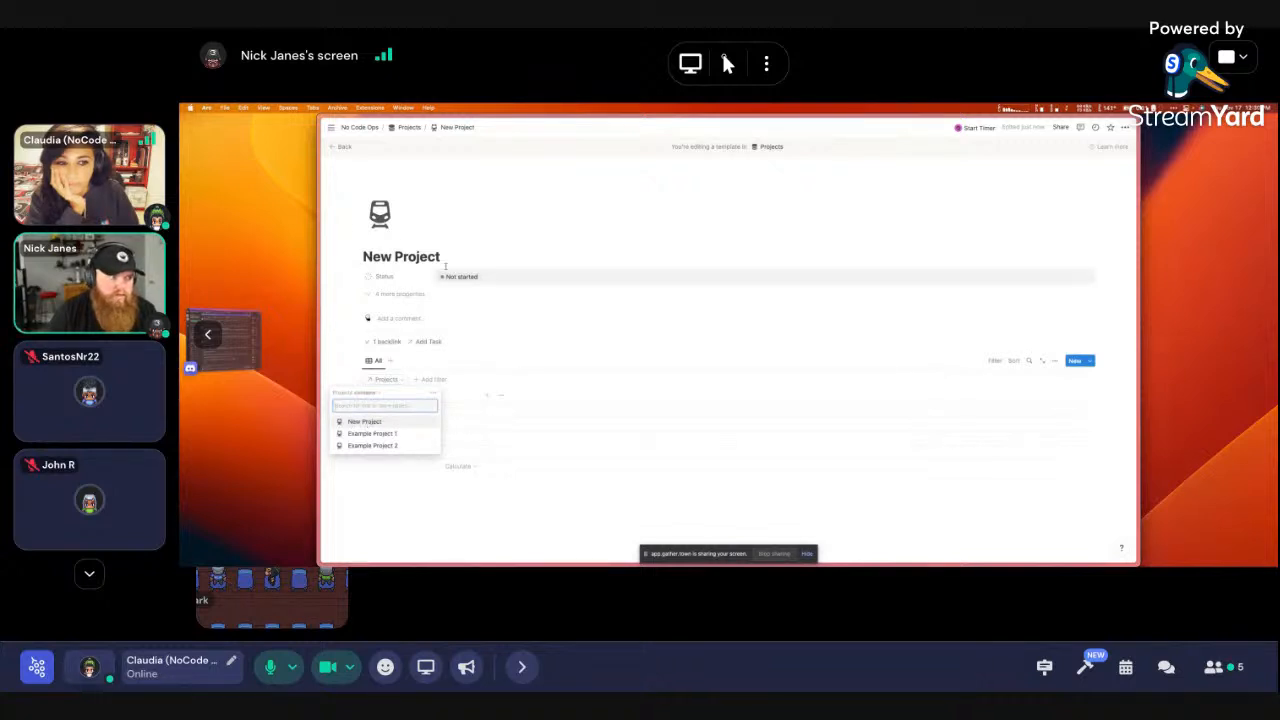
click(372, 423)
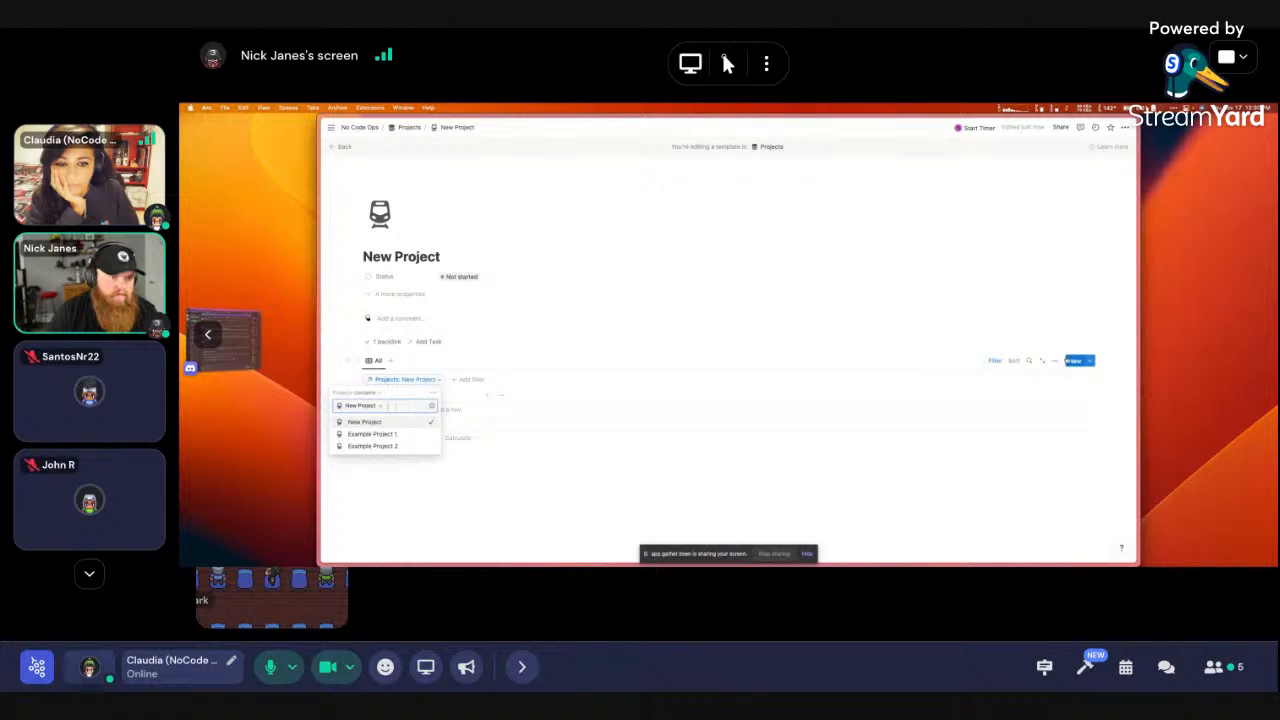
click(994, 364)
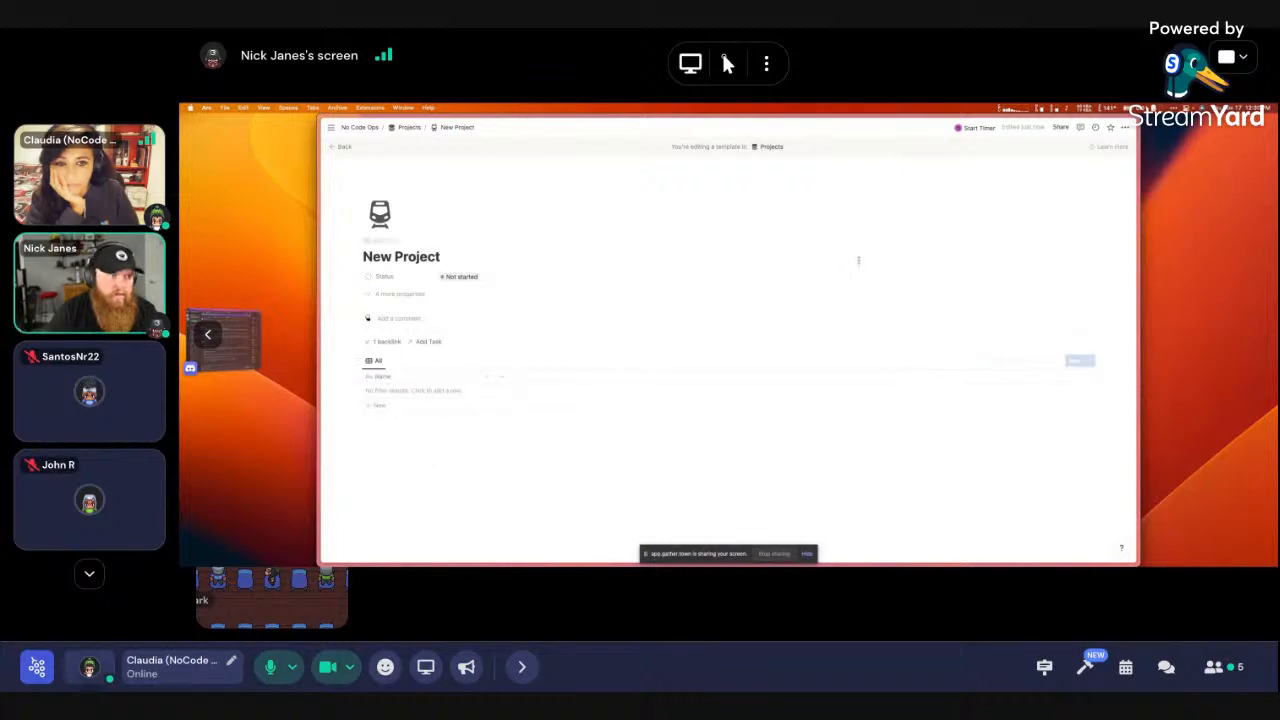
click(344, 147)
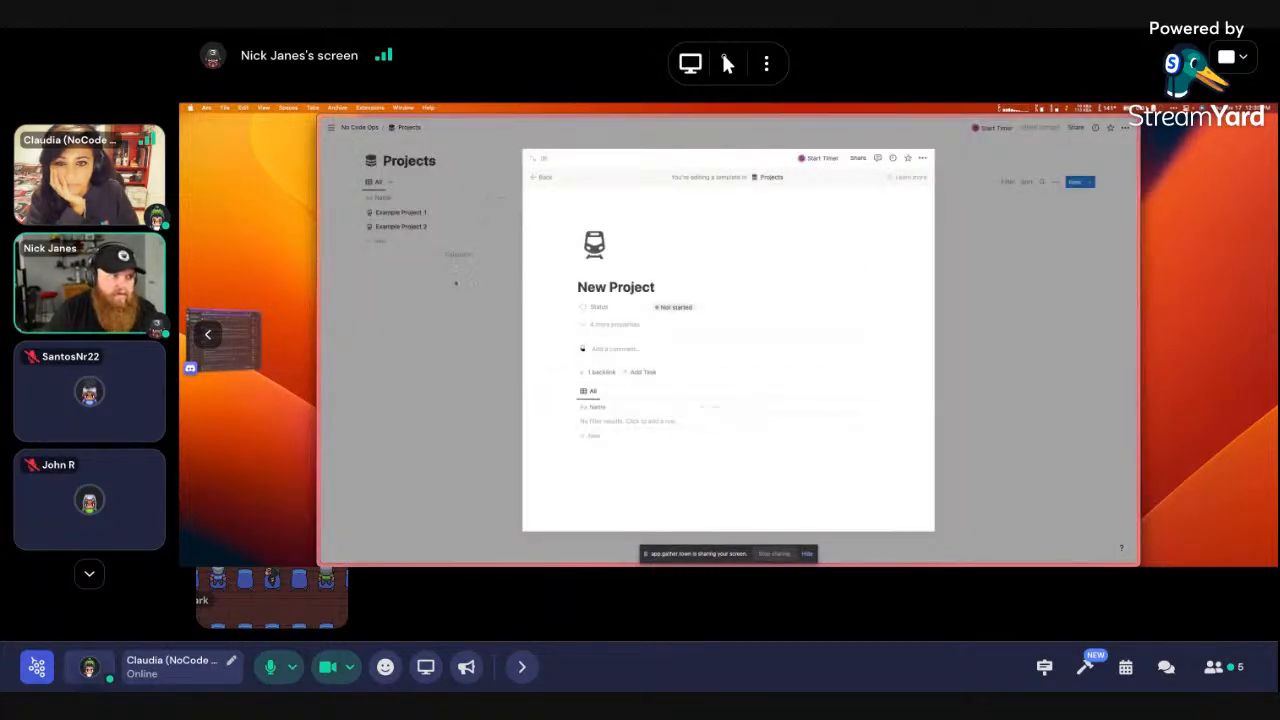
Create a project from the template titled 'Nicks Project' and check its task table filter
click(456, 284)
click(1074, 181)
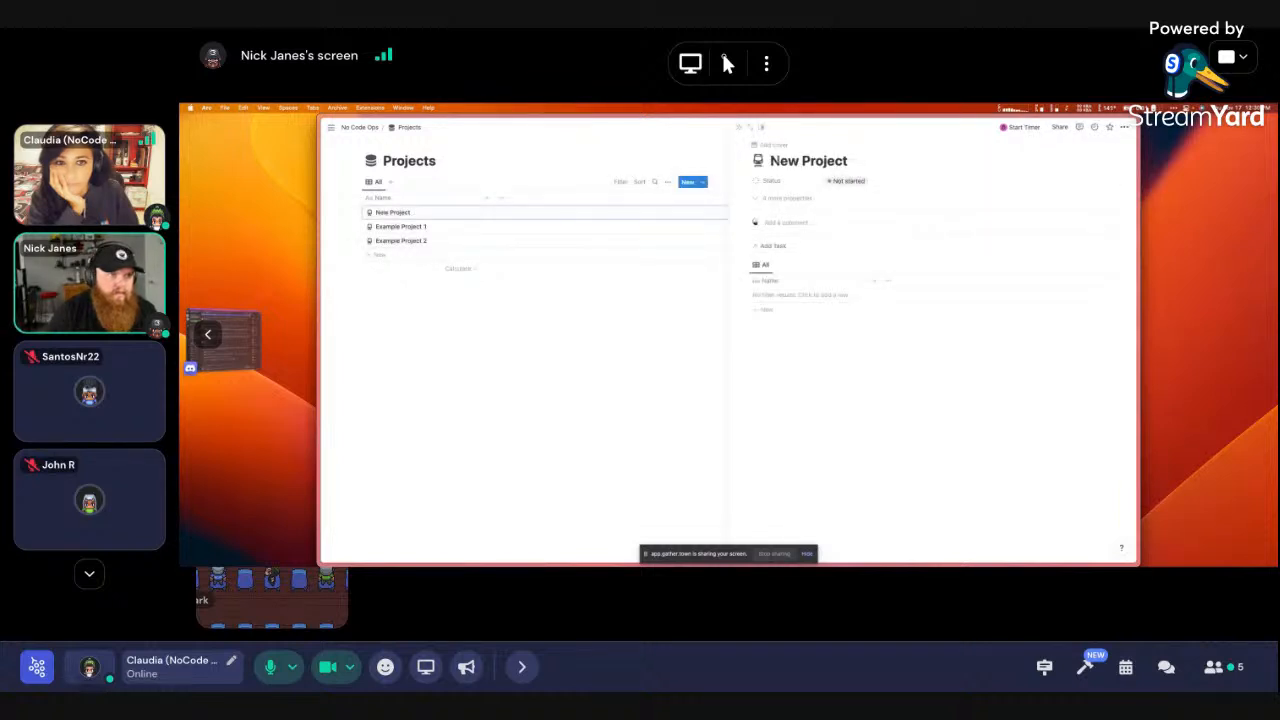
text(icks)
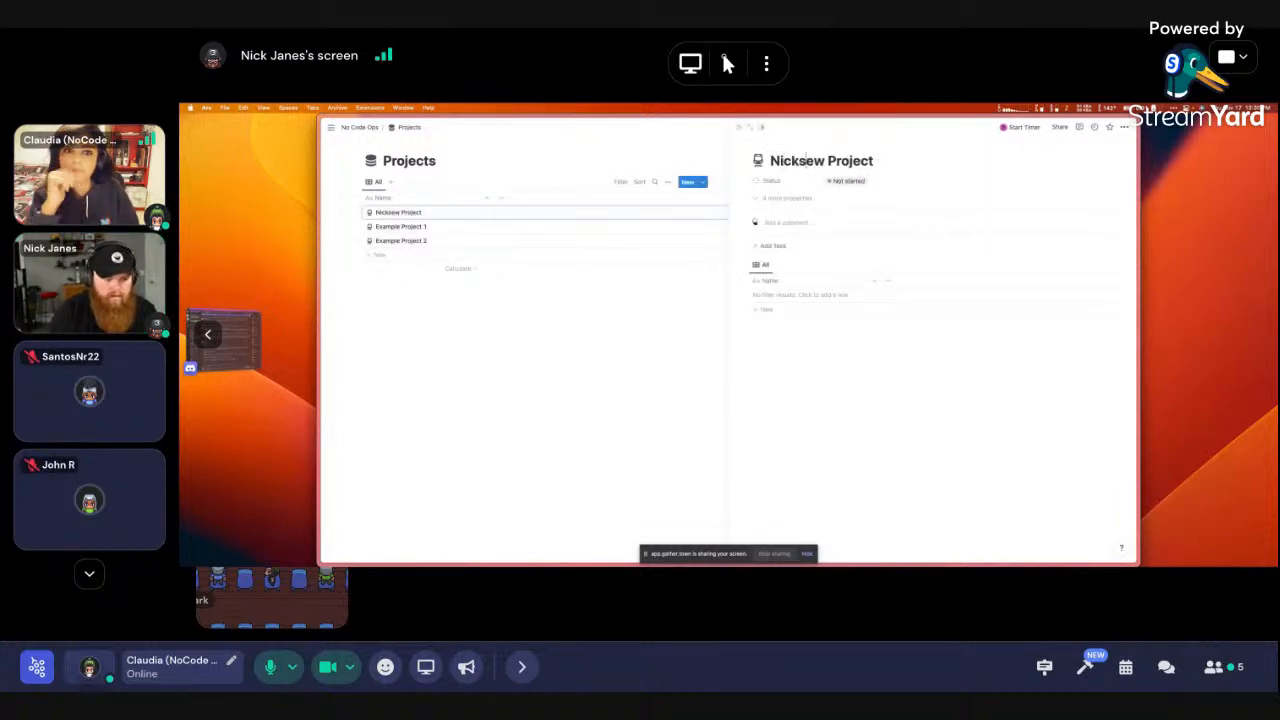
text( Projectew Projec)
key(ctrl+k)
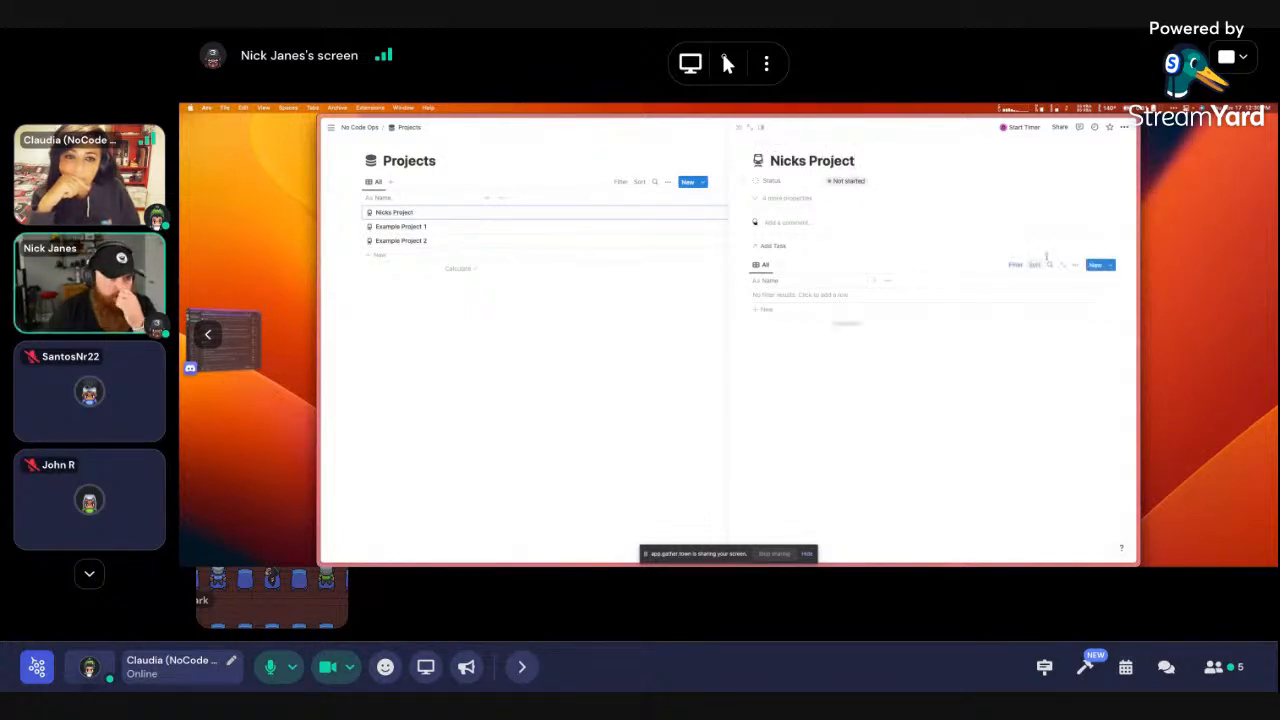
click(1023, 265)
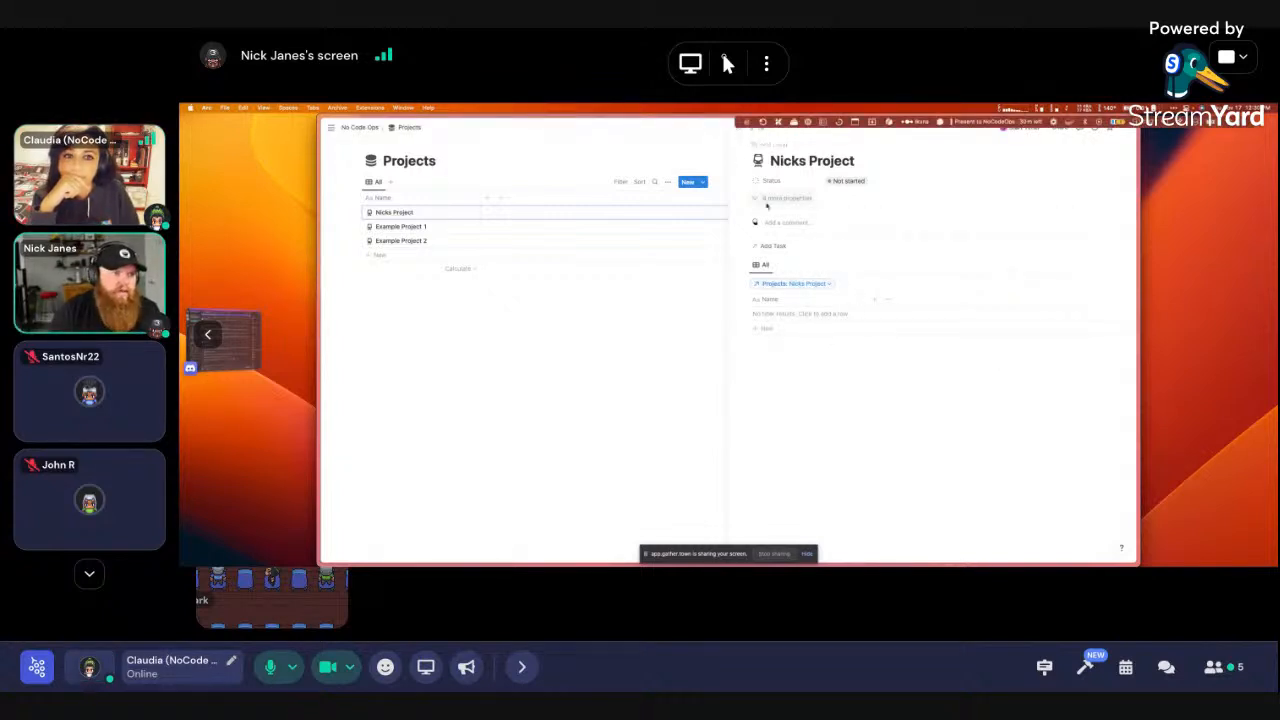
click(739, 129)
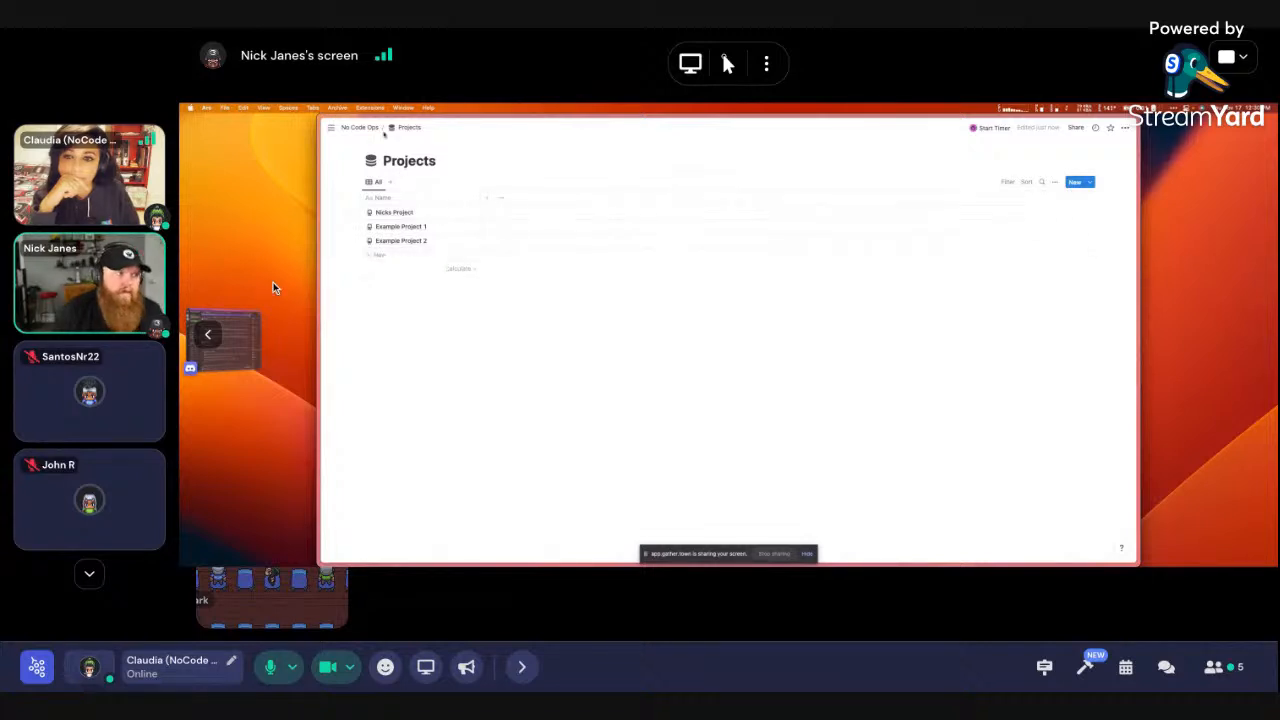
Return via No Code Ops to the Projects database and reopen Nicks Project in side peek
click(360, 128)
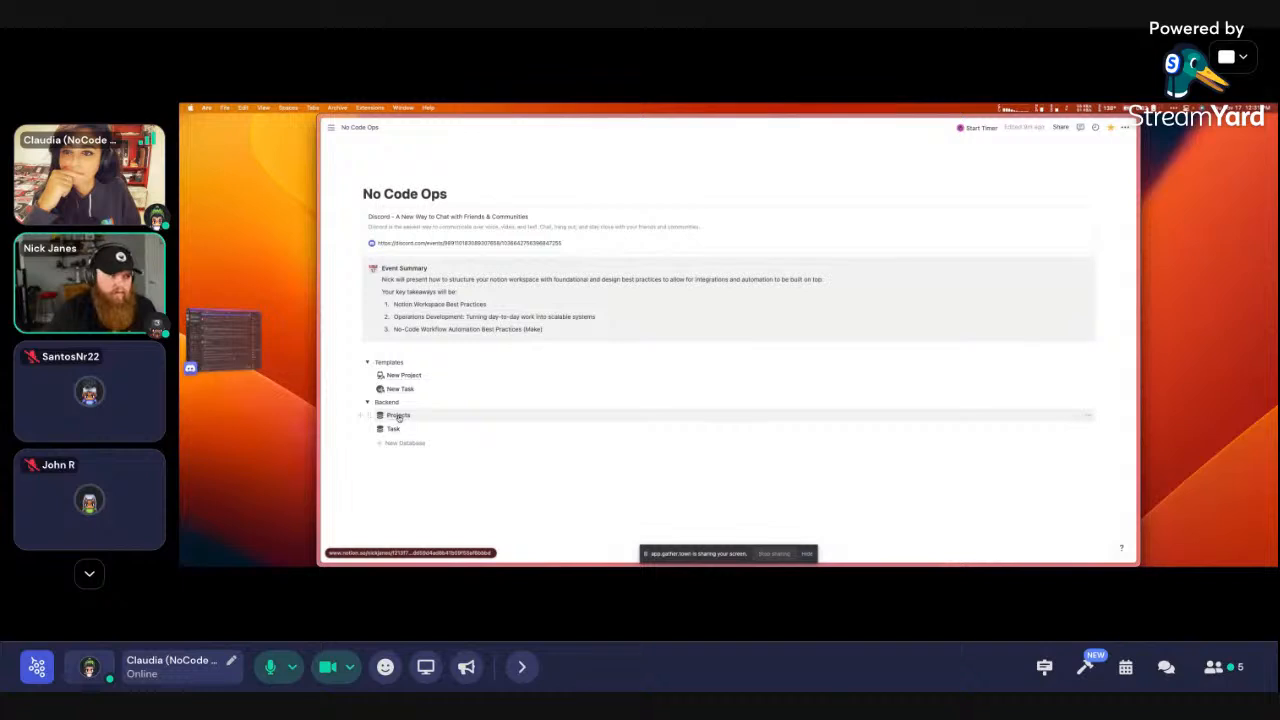
click(398, 416)
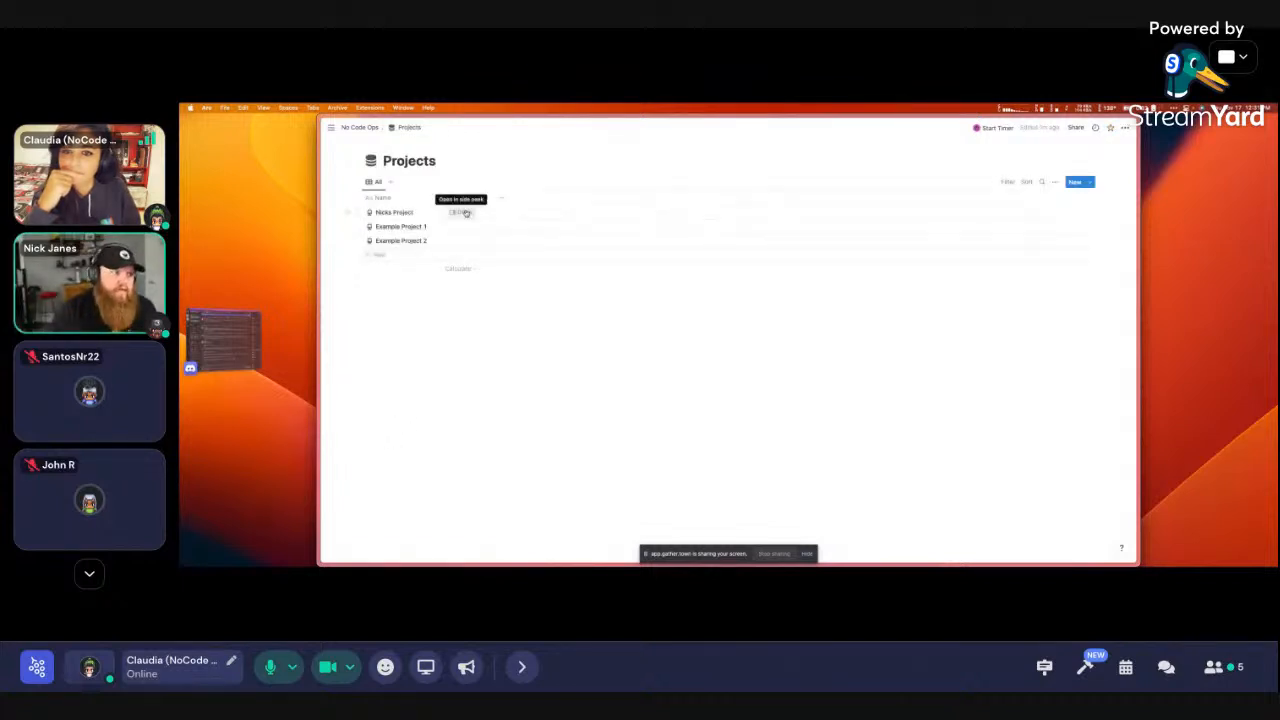
click(460, 212)
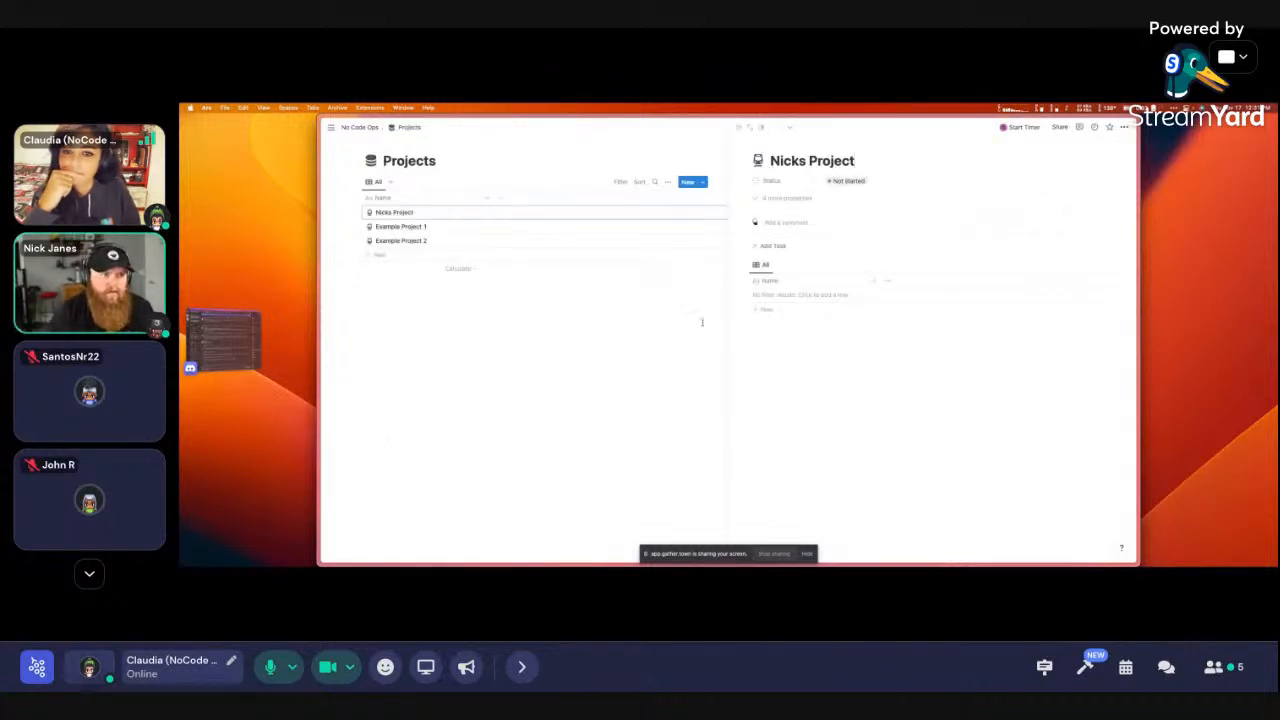
Inspect Example Project 1's linked tasks and the New Task template options, editing the Example Task 3 name
click(462, 226)
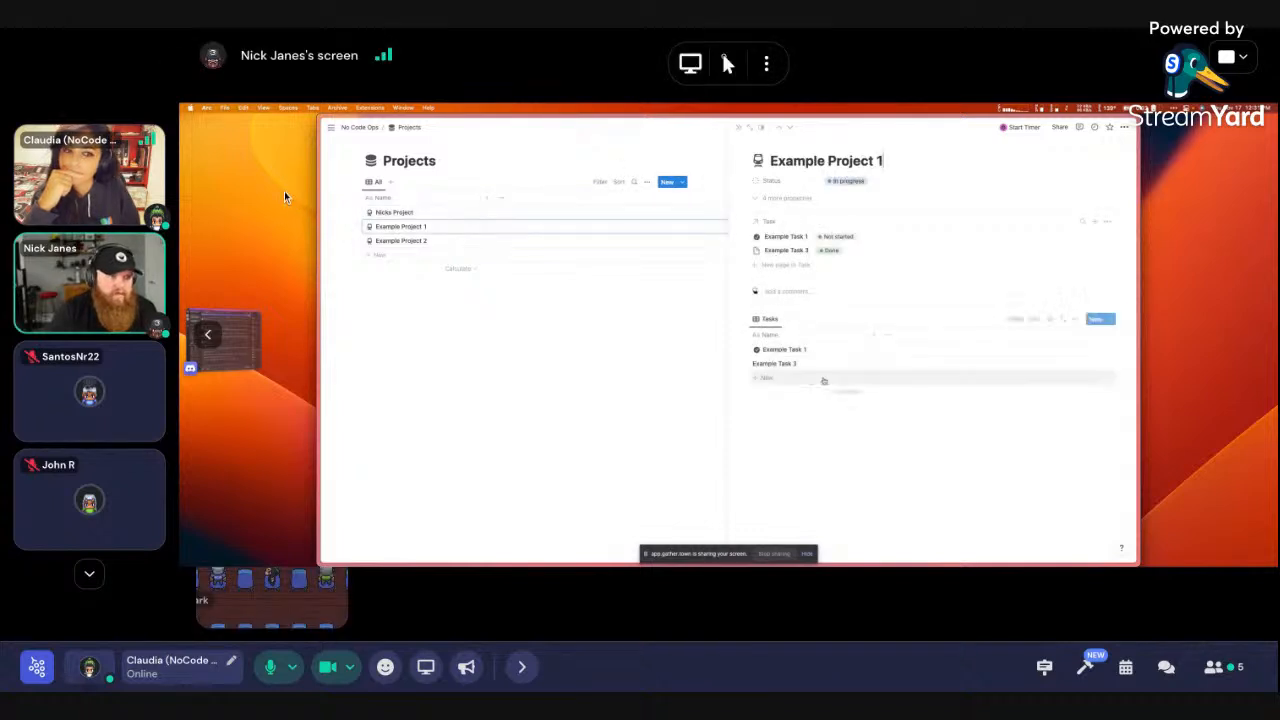
click(835, 363)
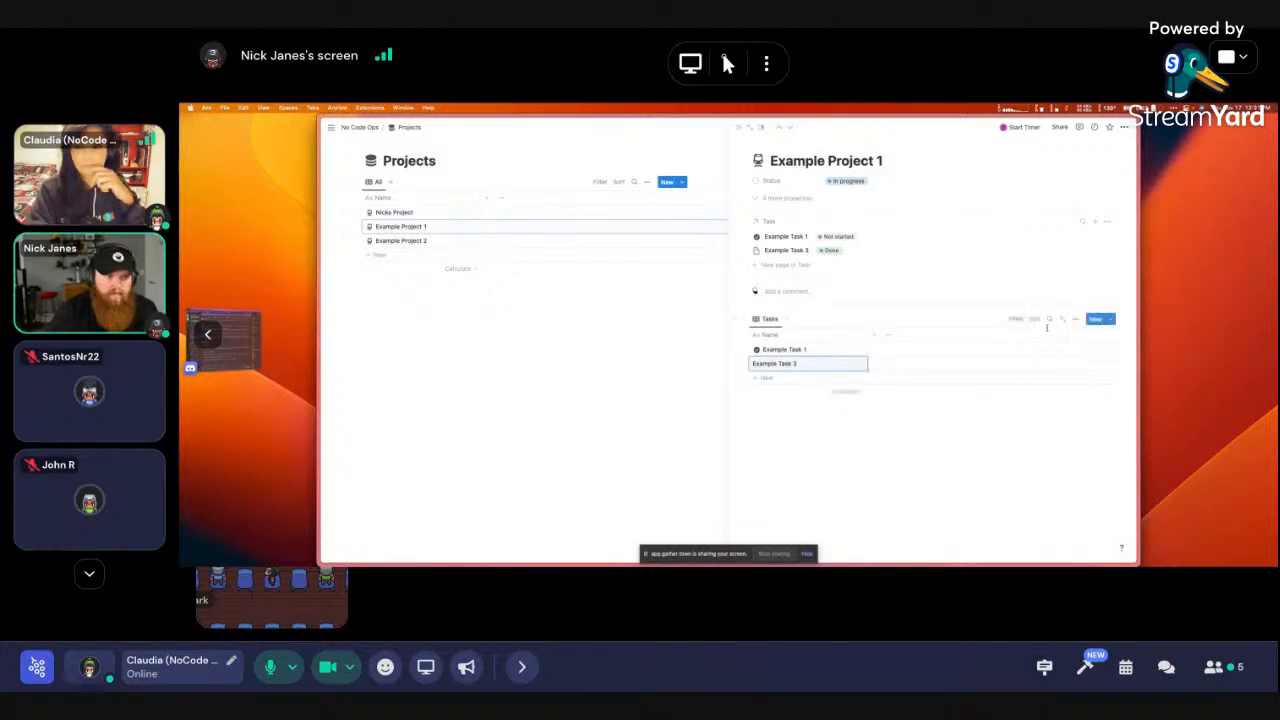
click(1106, 321)
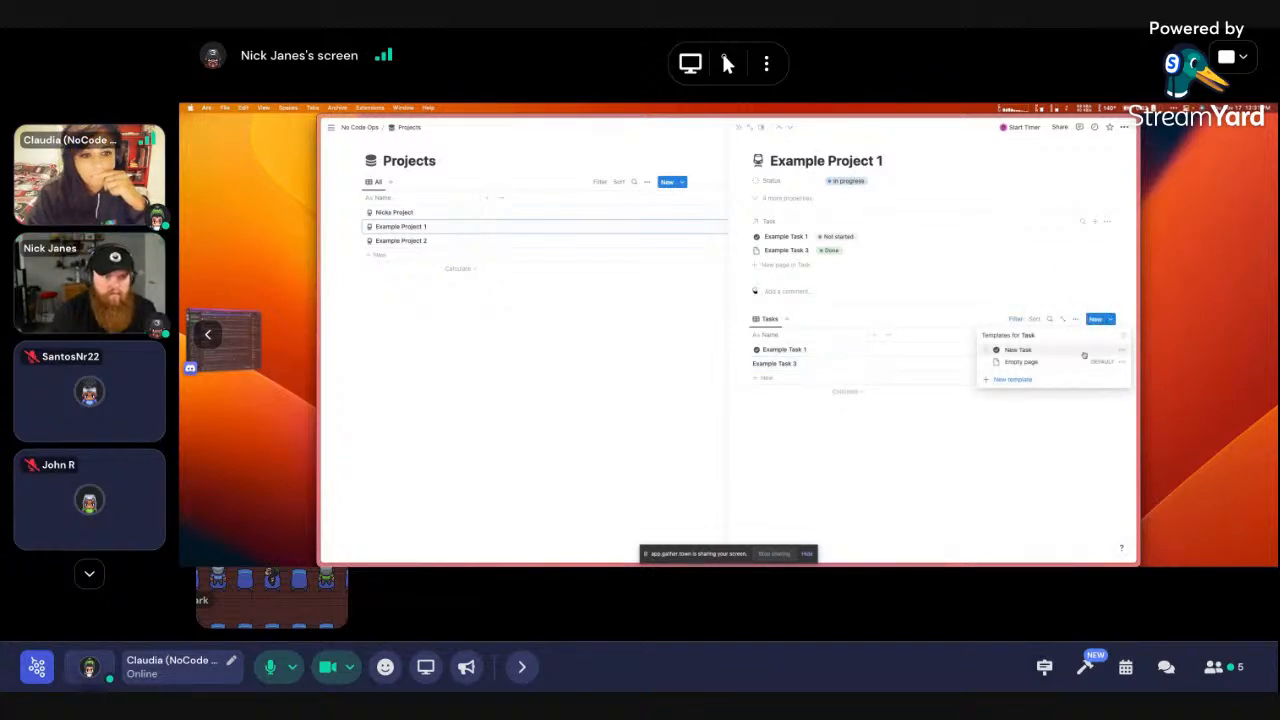
click(1122, 349)
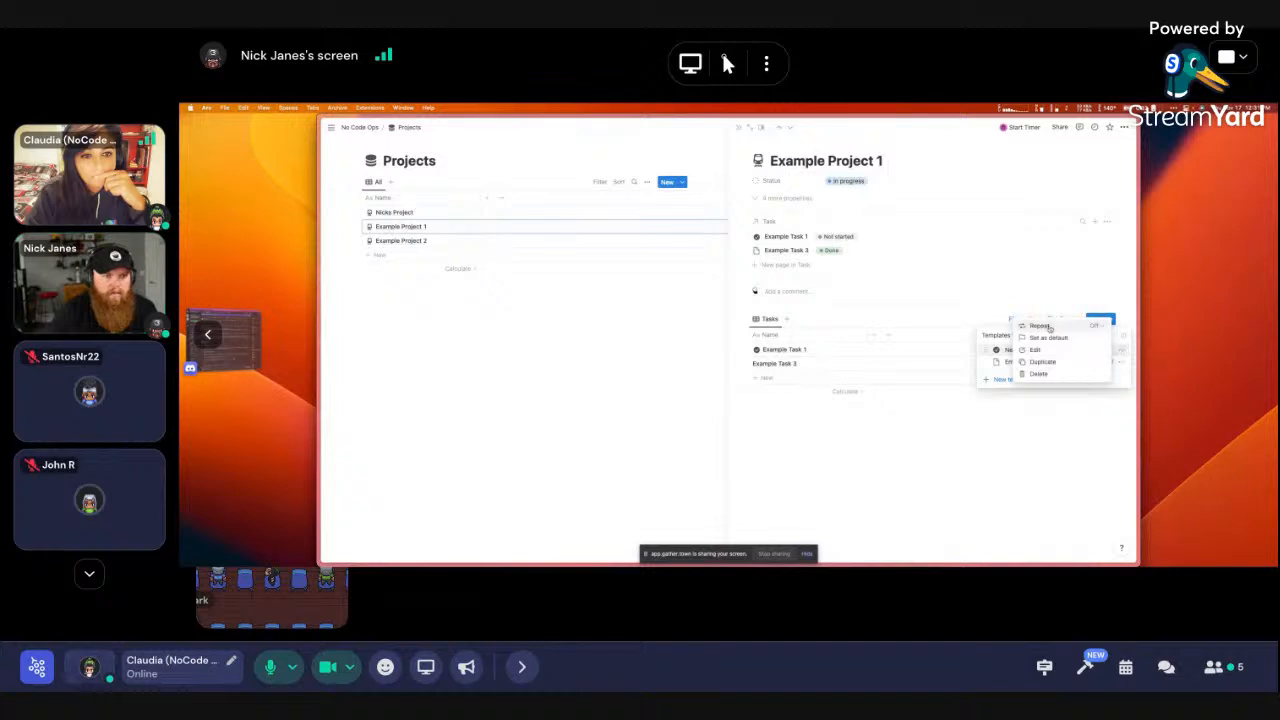
click(859, 453)
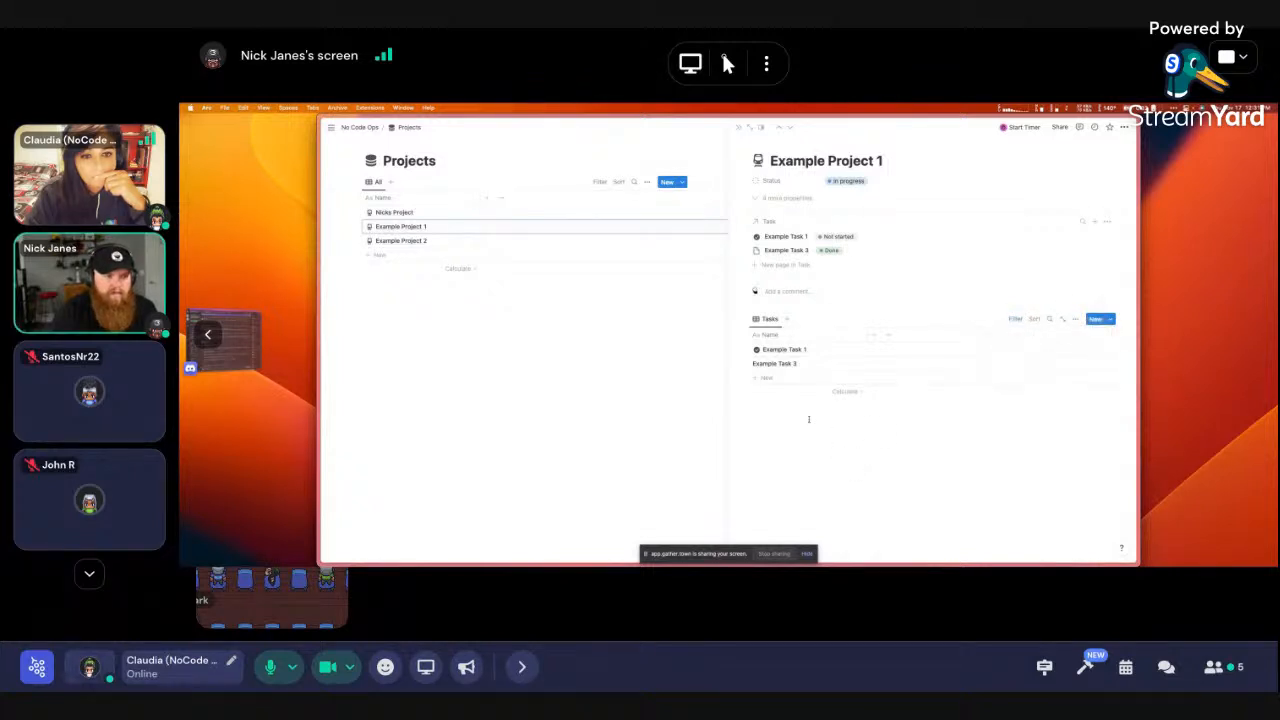
click(832, 365)
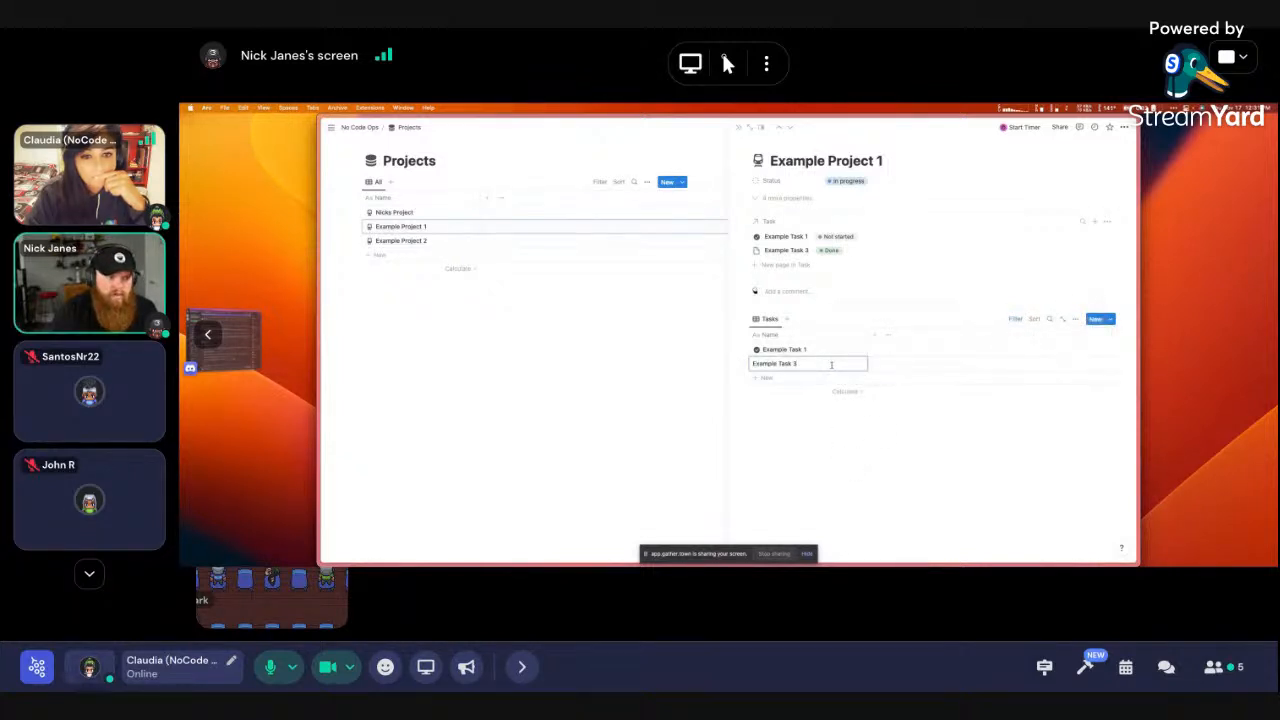
click(850, 411)
click(857, 364)
click(803, 401)
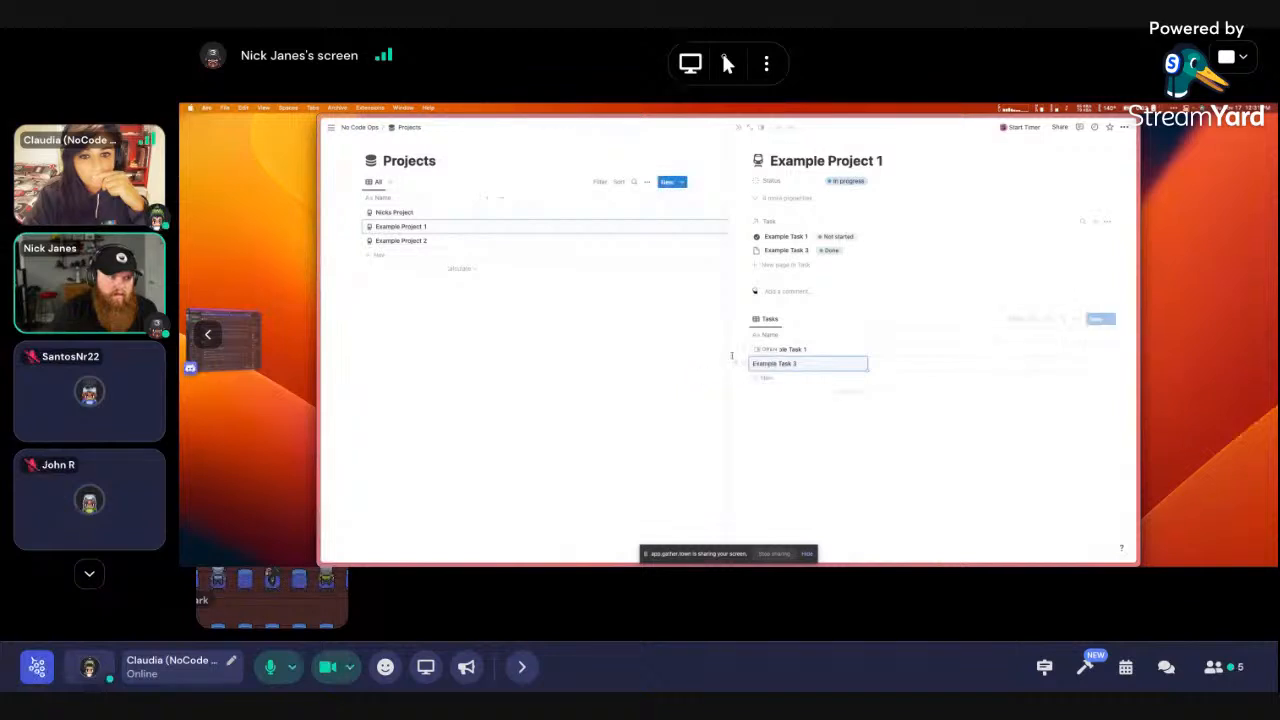
Compare Example Project 2, Nicks Project and Example Project 1 in side peek, then close it
click(580, 308)
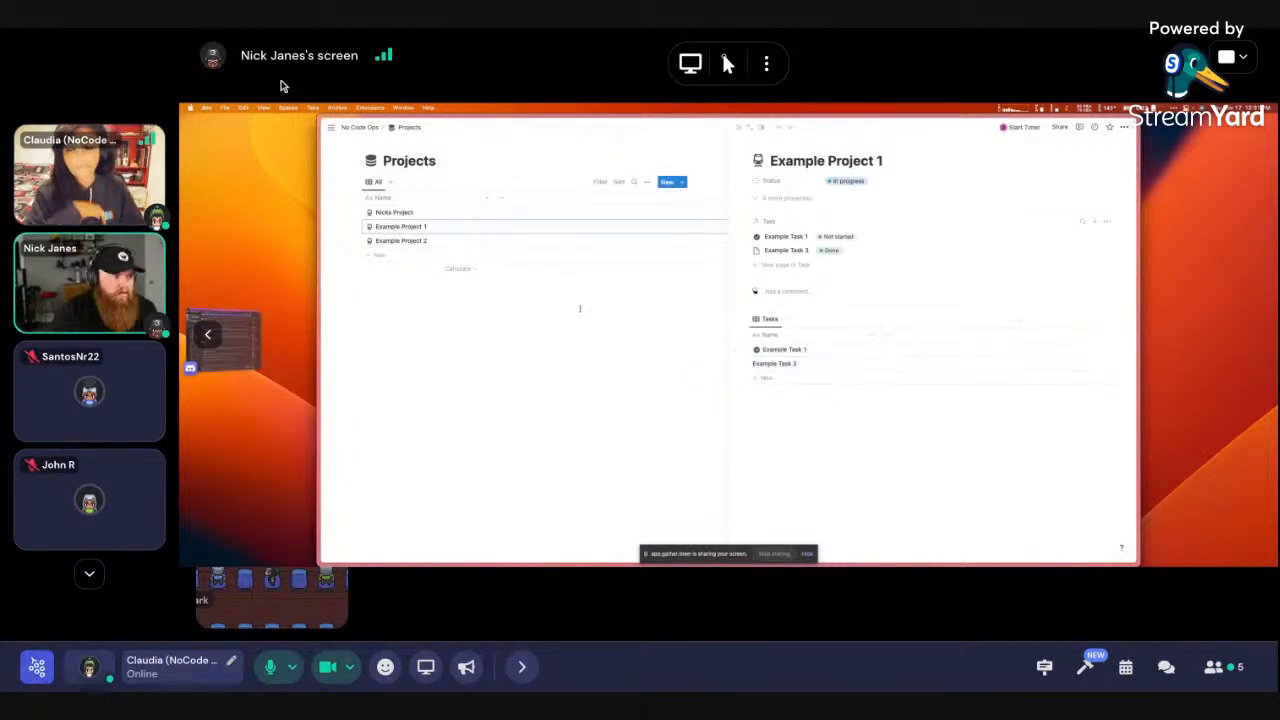
click(461, 241)
click(460, 213)
click(458, 227)
click(460, 213)
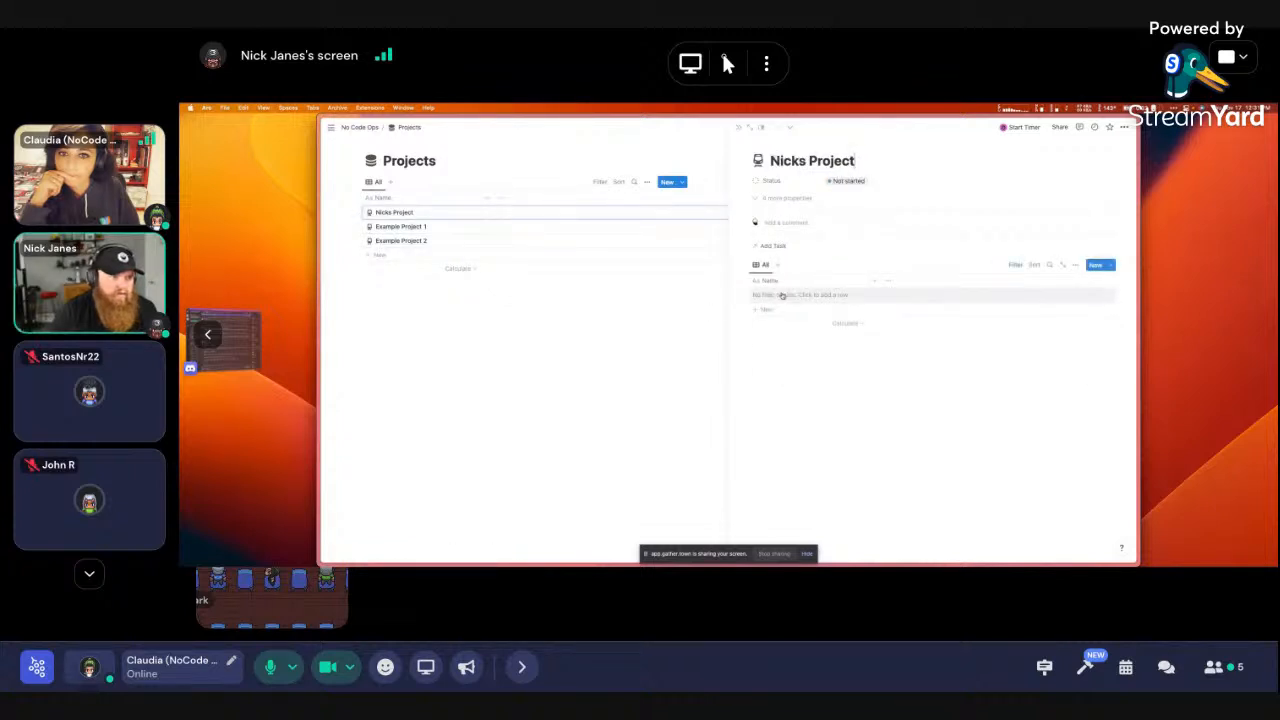
click(472, 229)
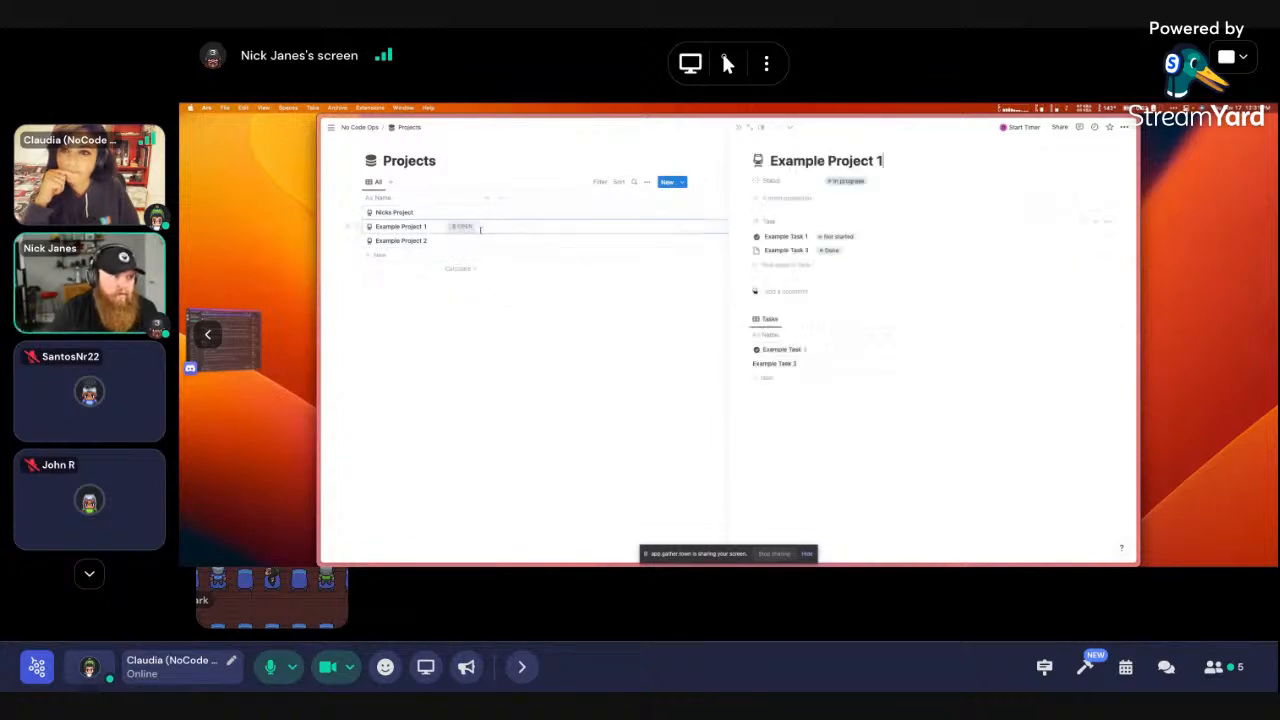
click(518, 337)
click(1090, 182)
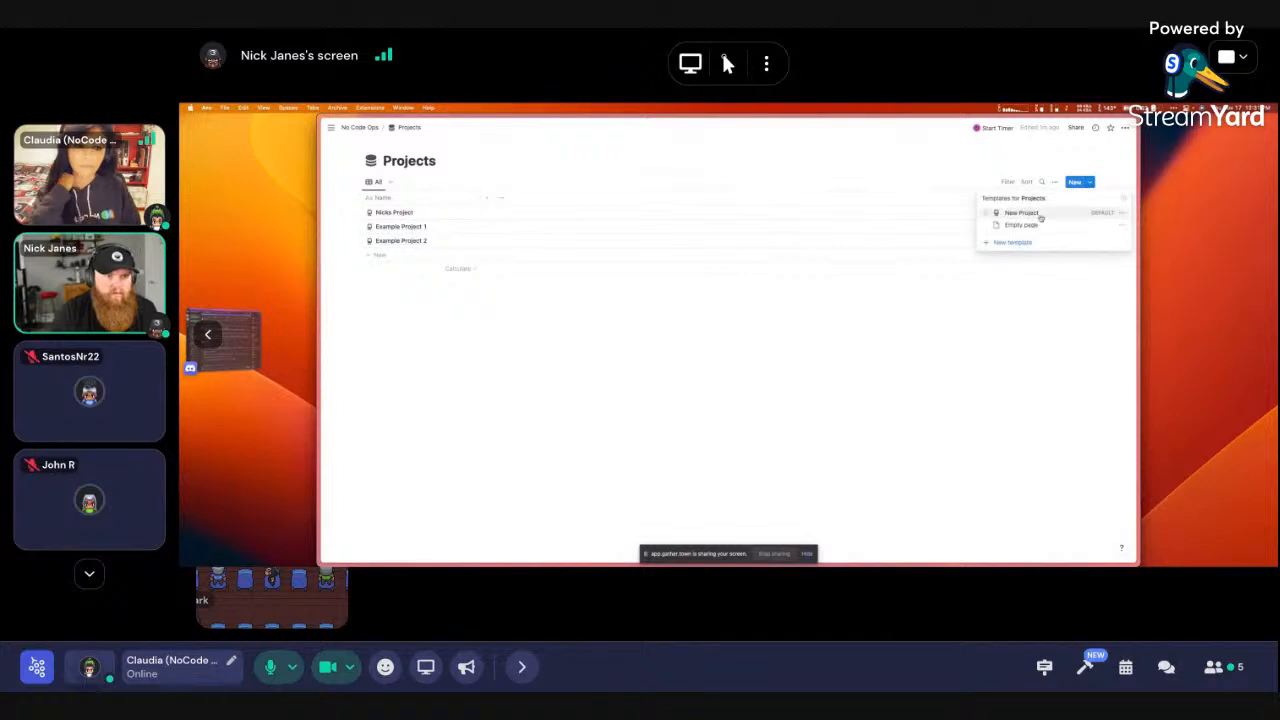
In the New Project template, add a copy of the All tasks view with the New Project filter removed
click(1122, 217)
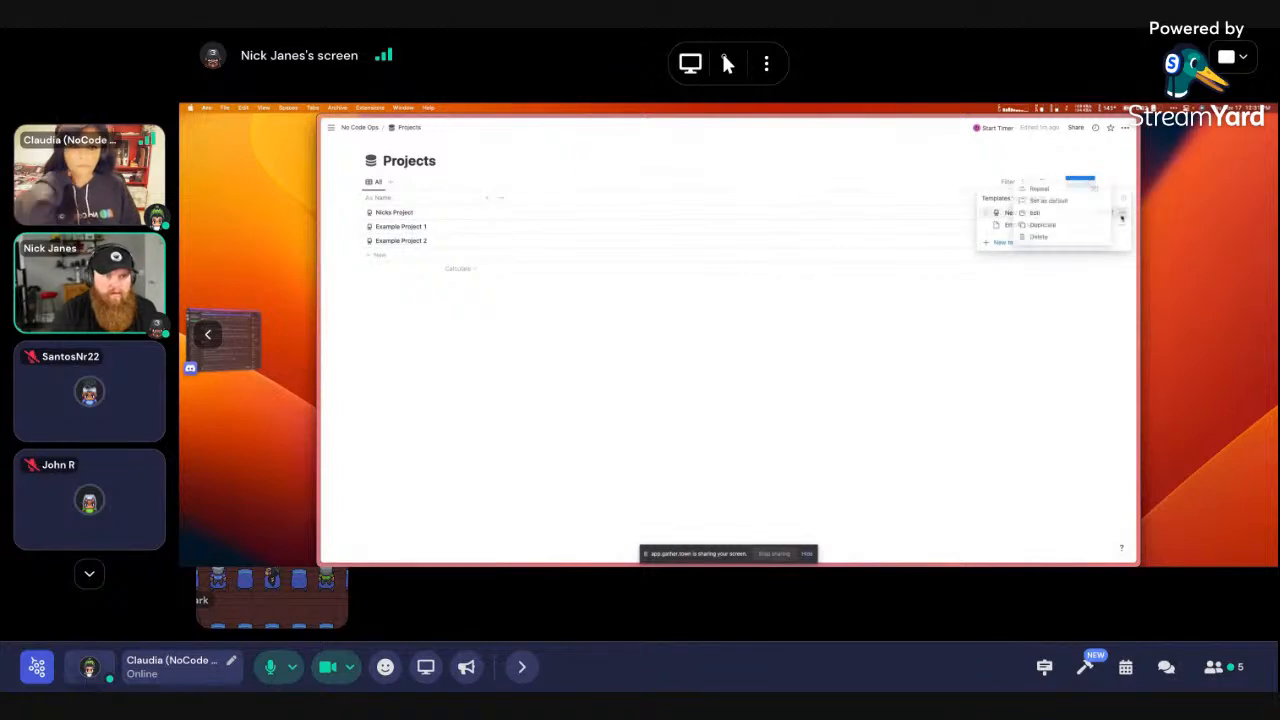
click(1035, 213)
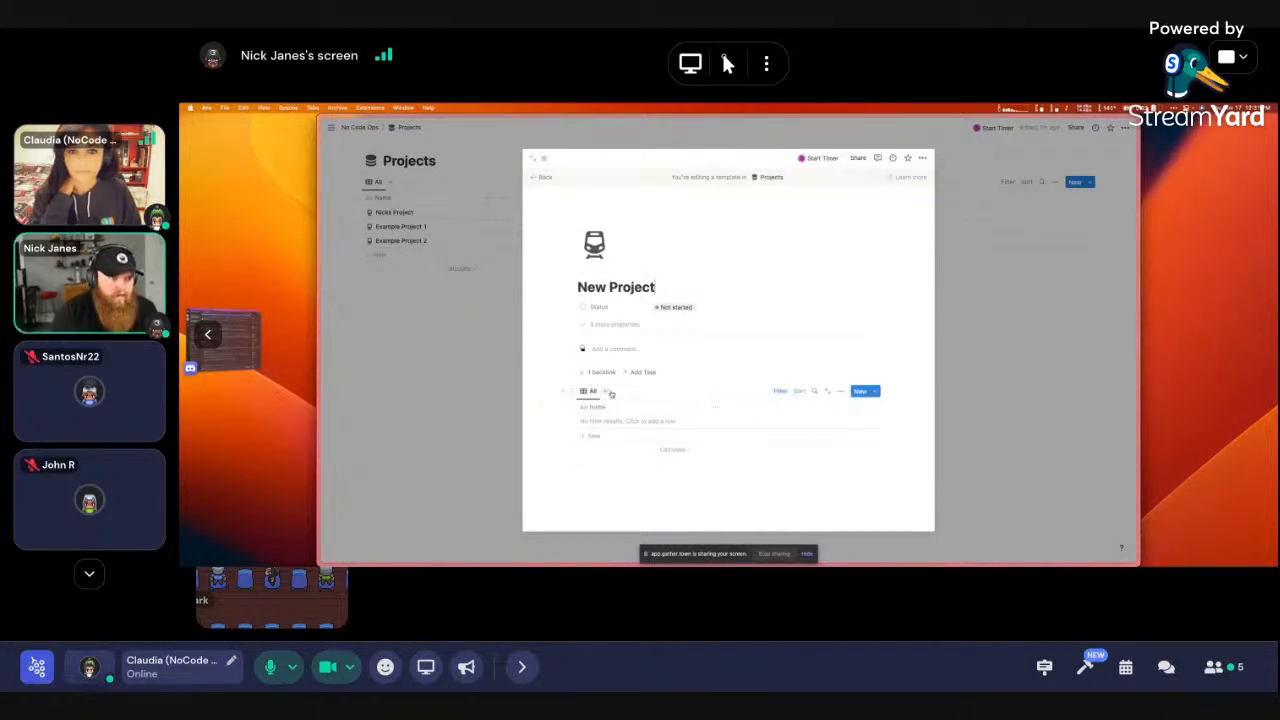
click(607, 392)
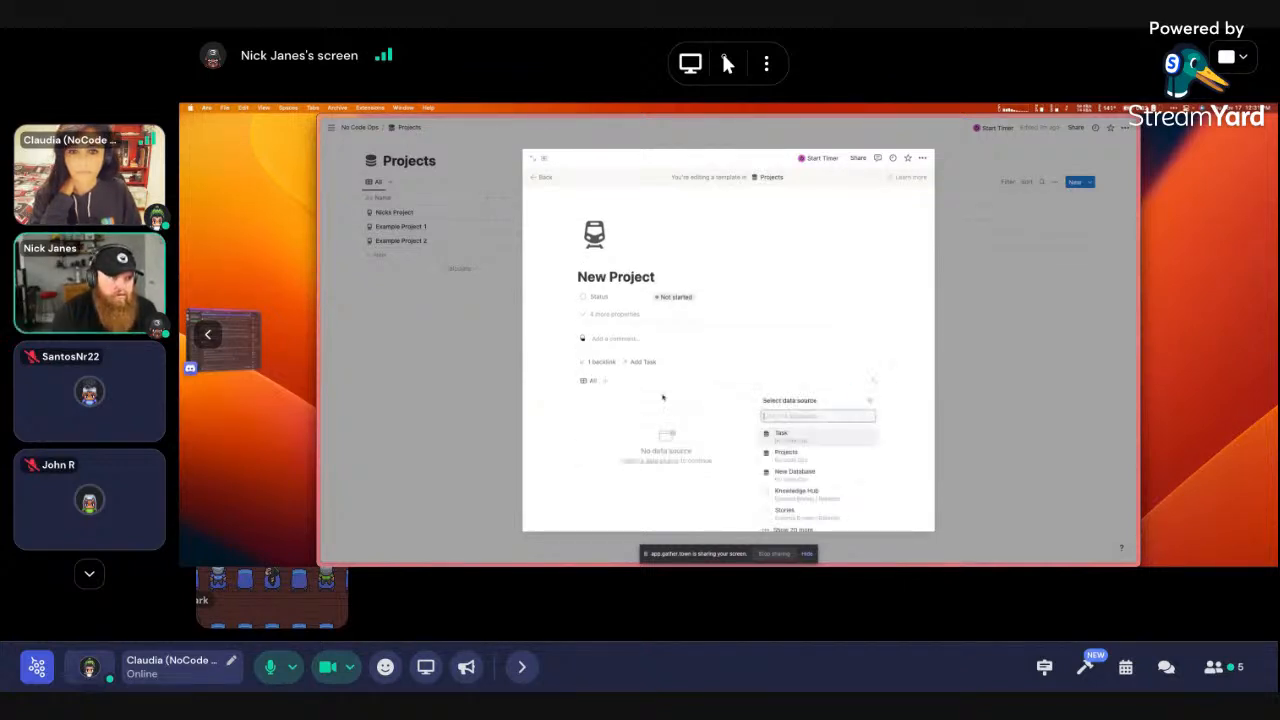
click(806, 455)
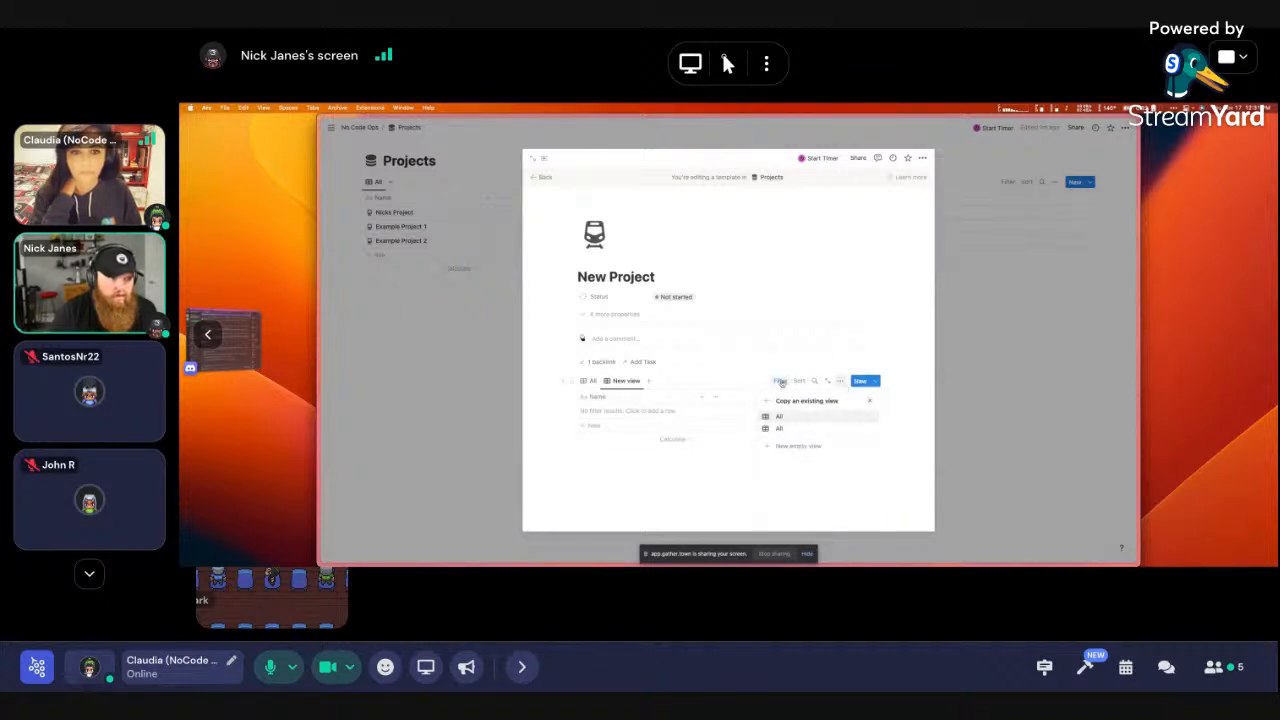
click(779, 416)
click(650, 413)
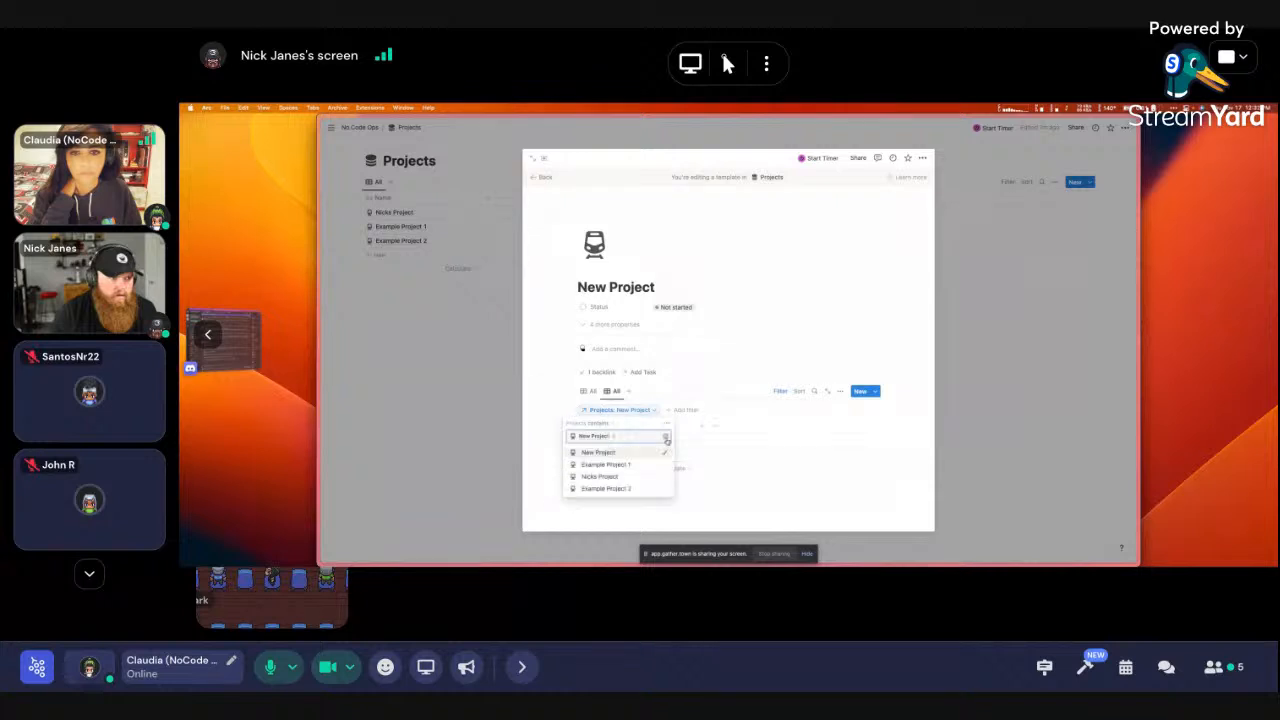
click(667, 438)
Drag Example Task 1 and Example Task 3 onto the template page, delete the extra view, and close
scroll(620, 487, down, 1)
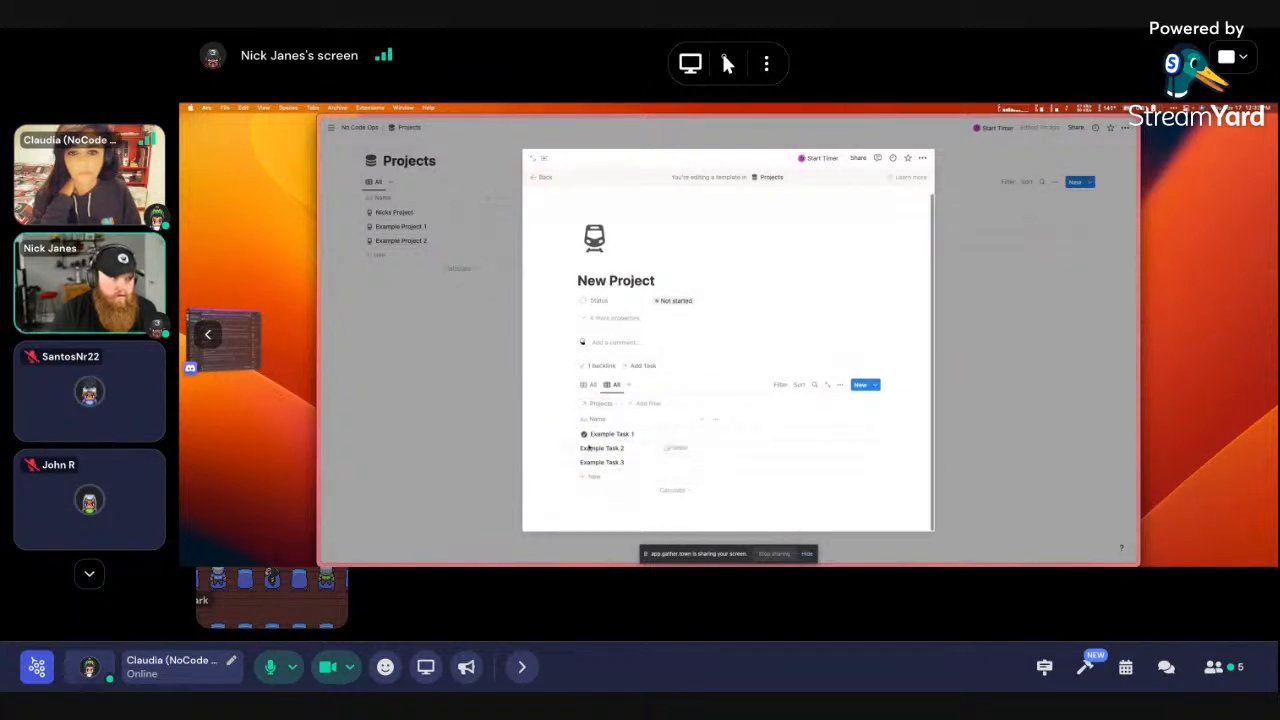
drag(573, 434, 593, 514)
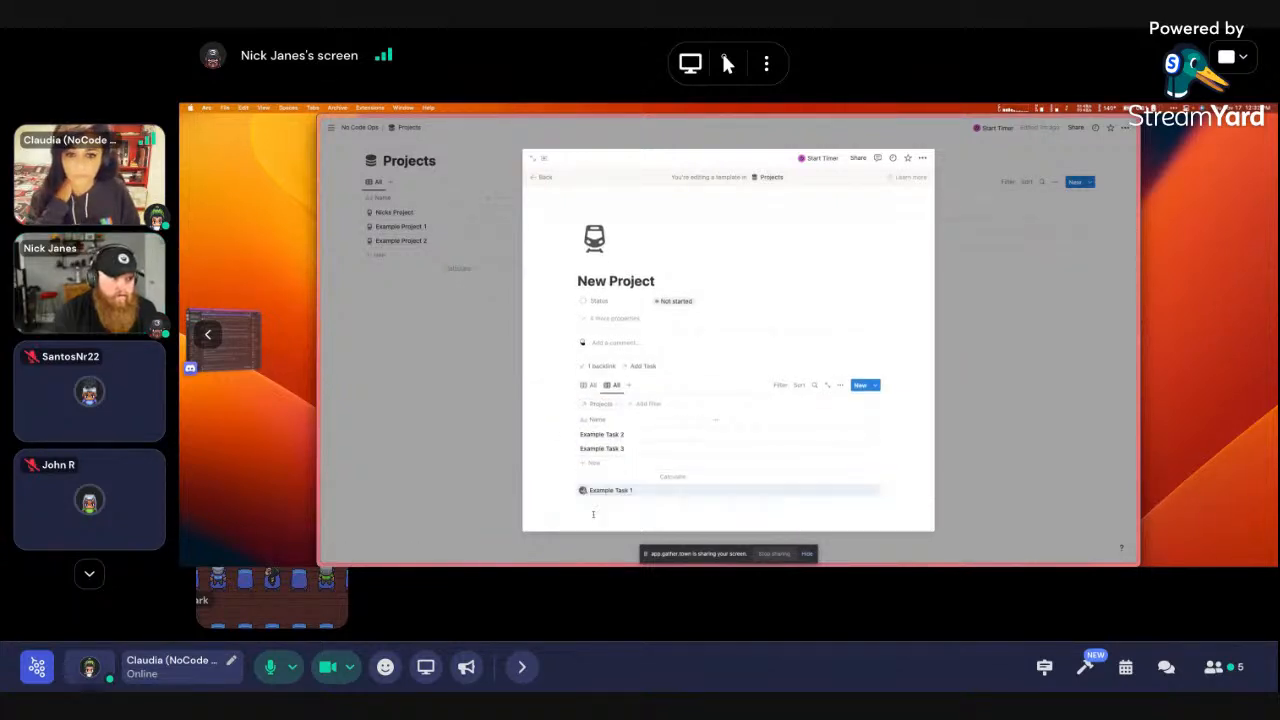
click(675, 448)
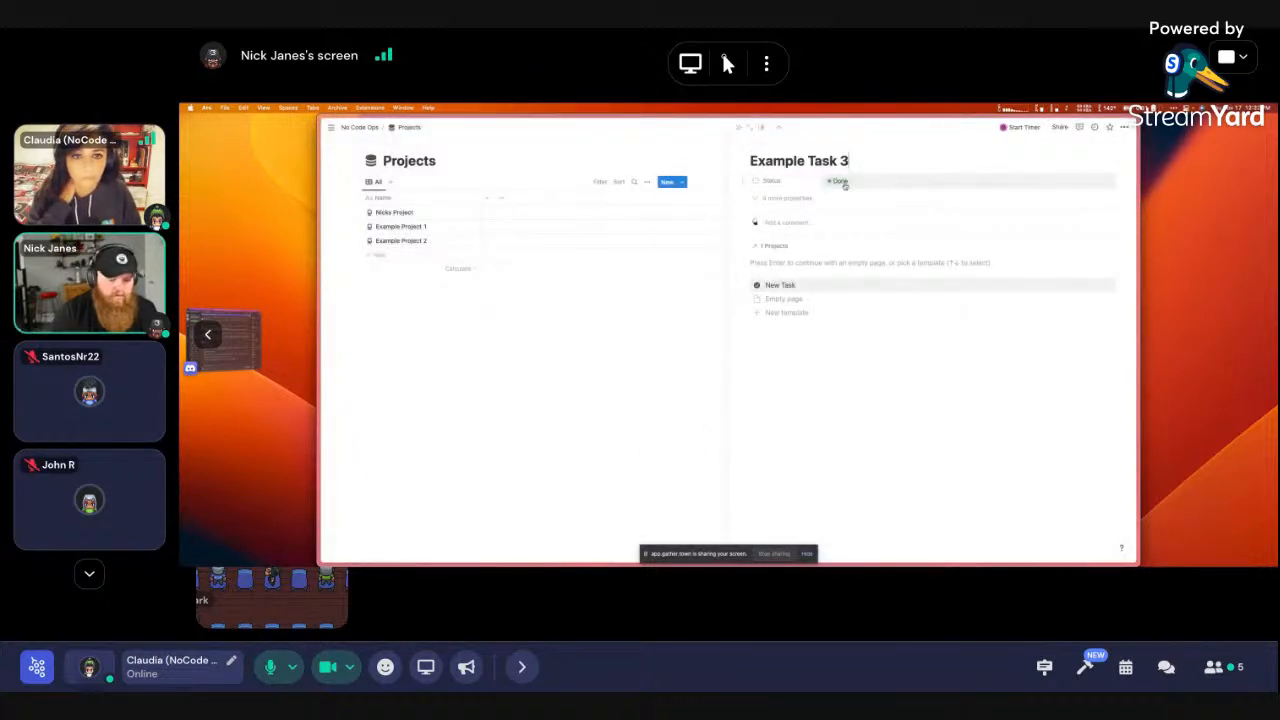
key(super+[)
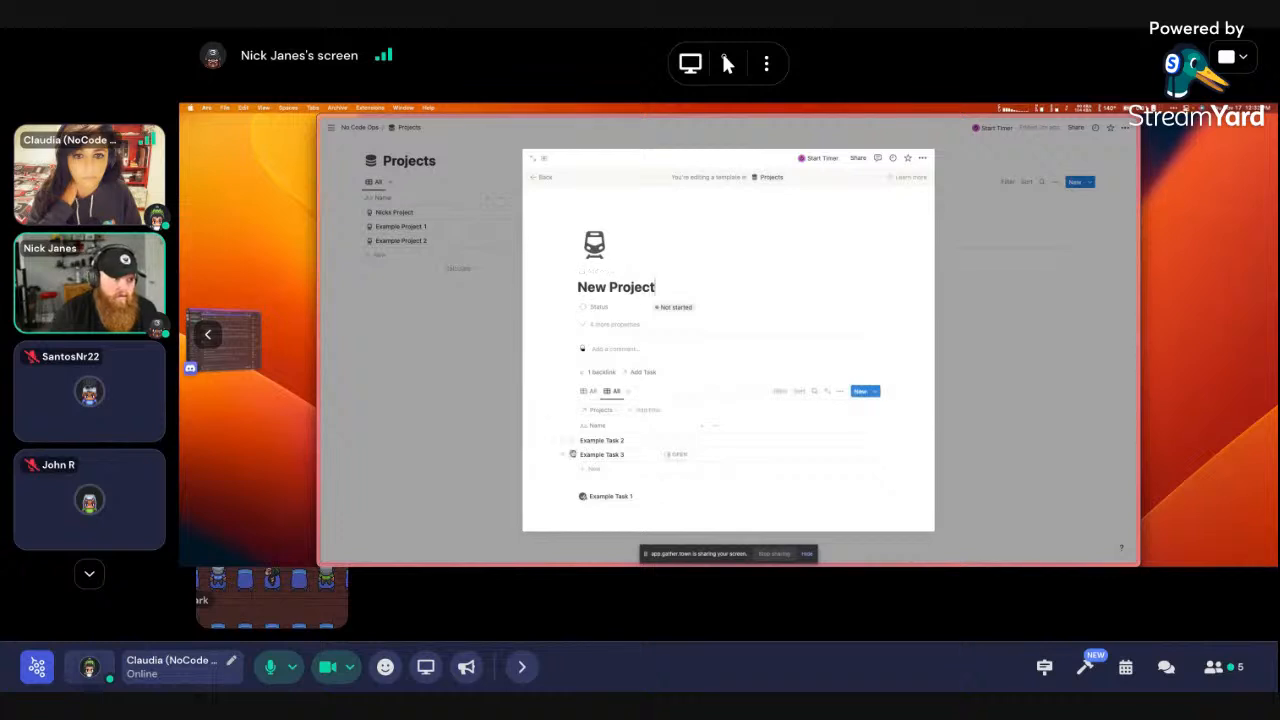
drag(572, 454, 578, 490)
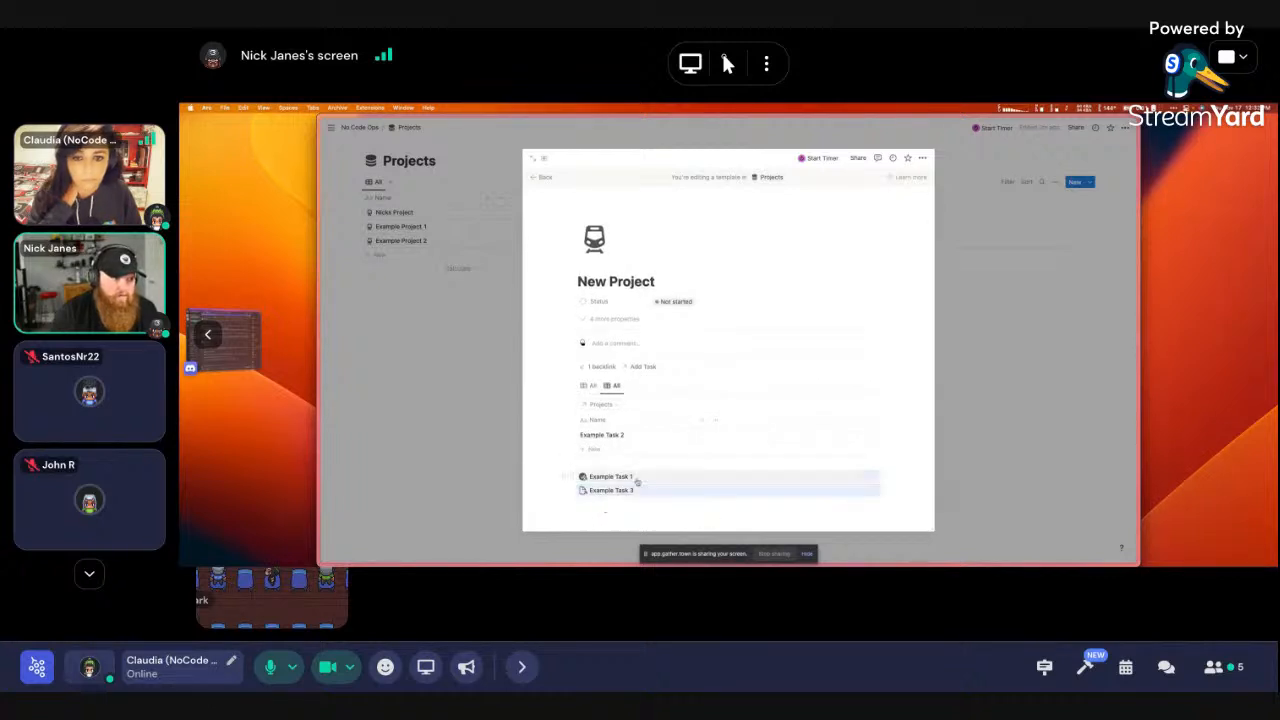
click(614, 385)
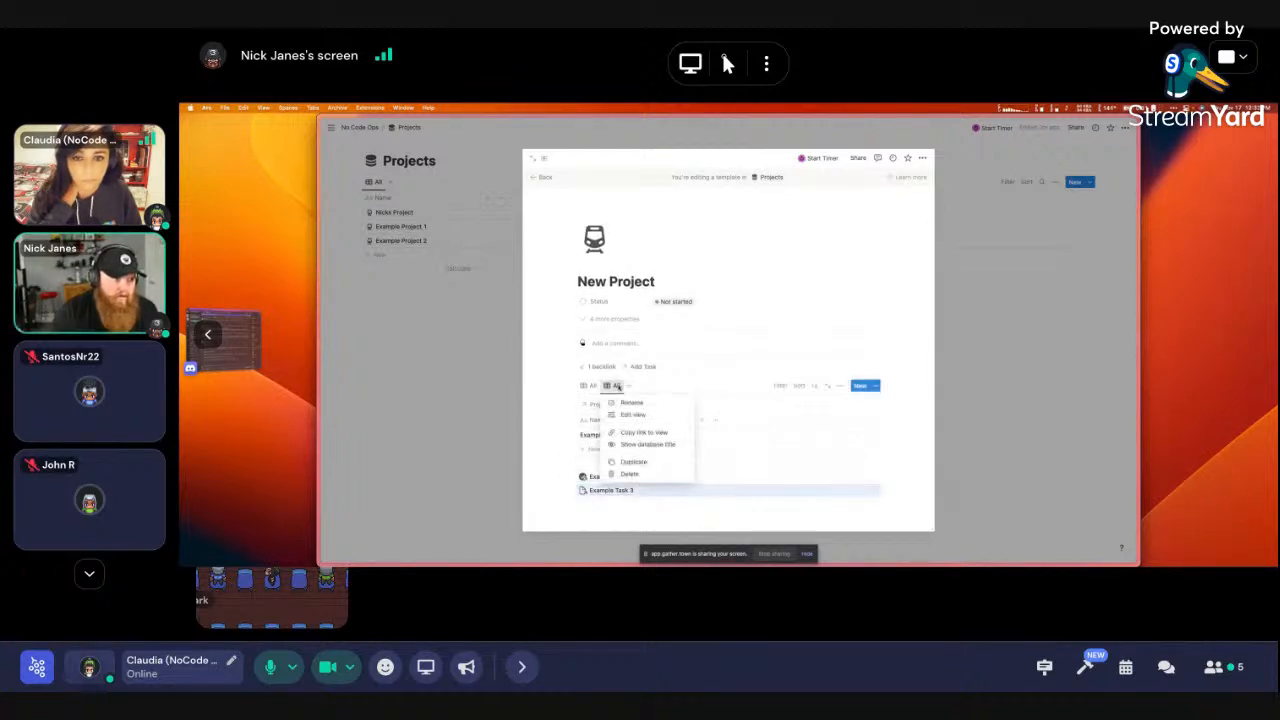
click(640, 475)
click(727, 348)
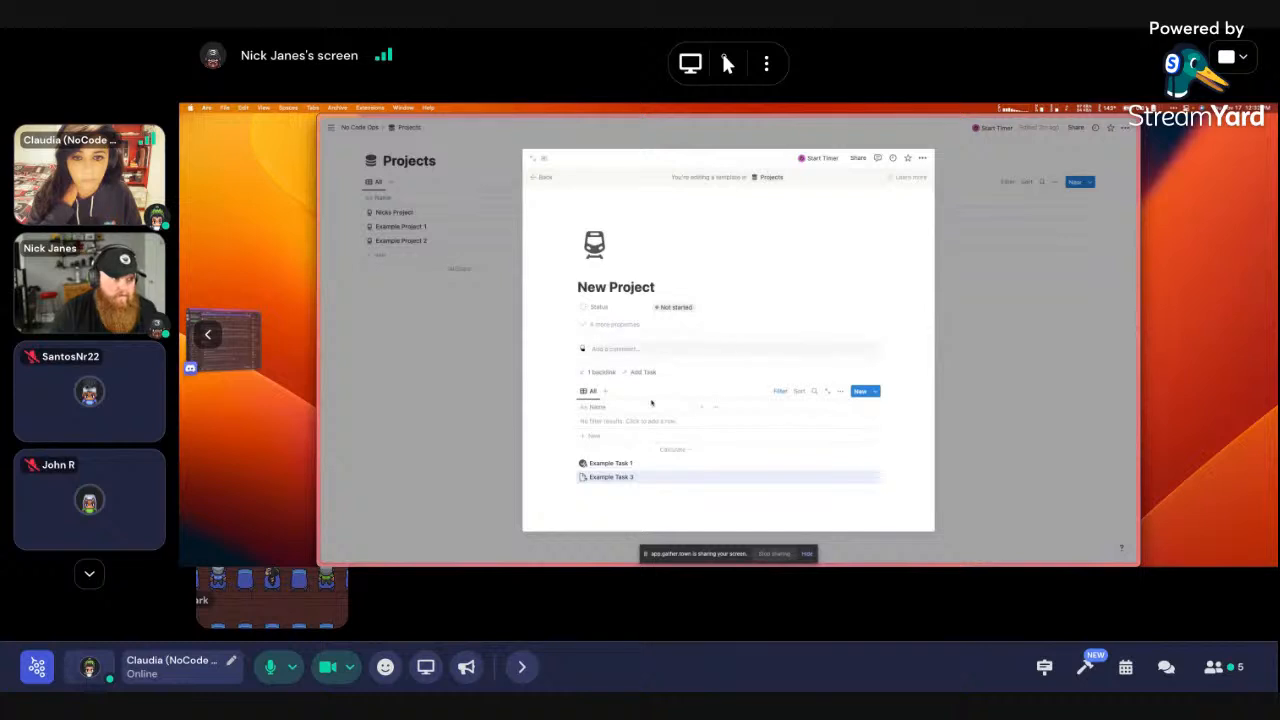
click(986, 312)
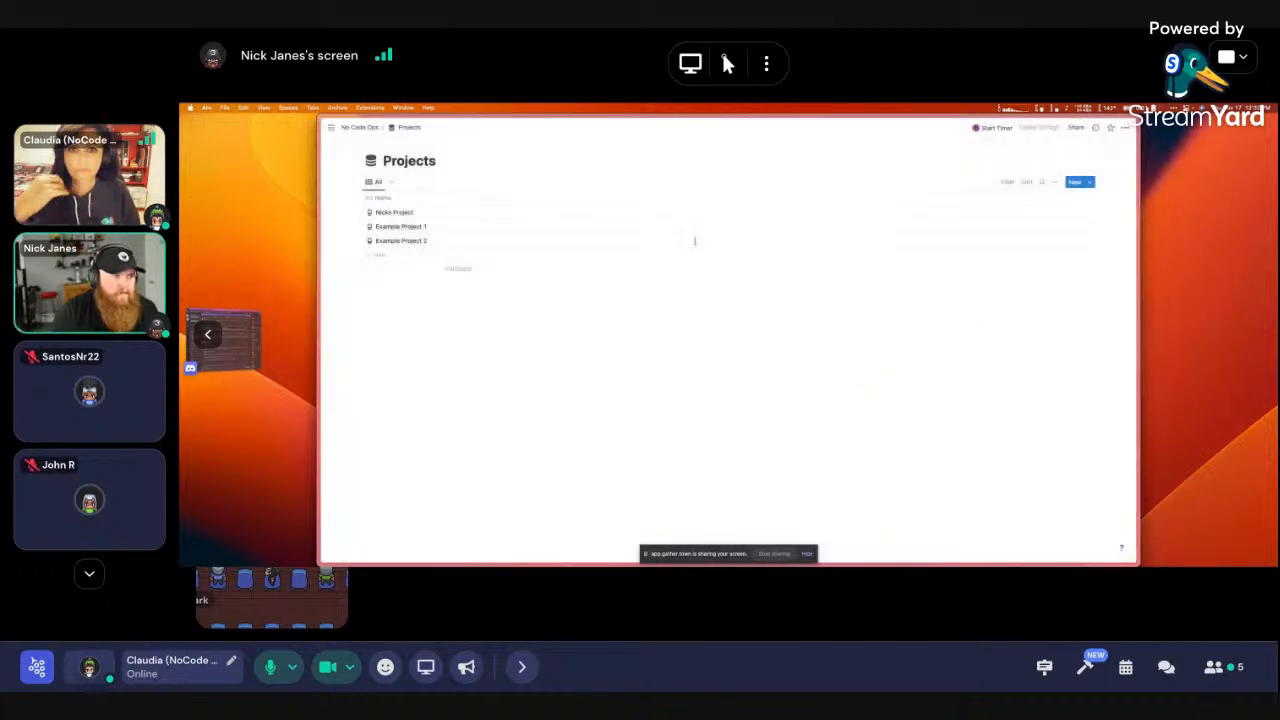
Create a project titled 'Nicks Project 2' from the default template and check its Example Task 1 and 3 links
click(1076, 183)
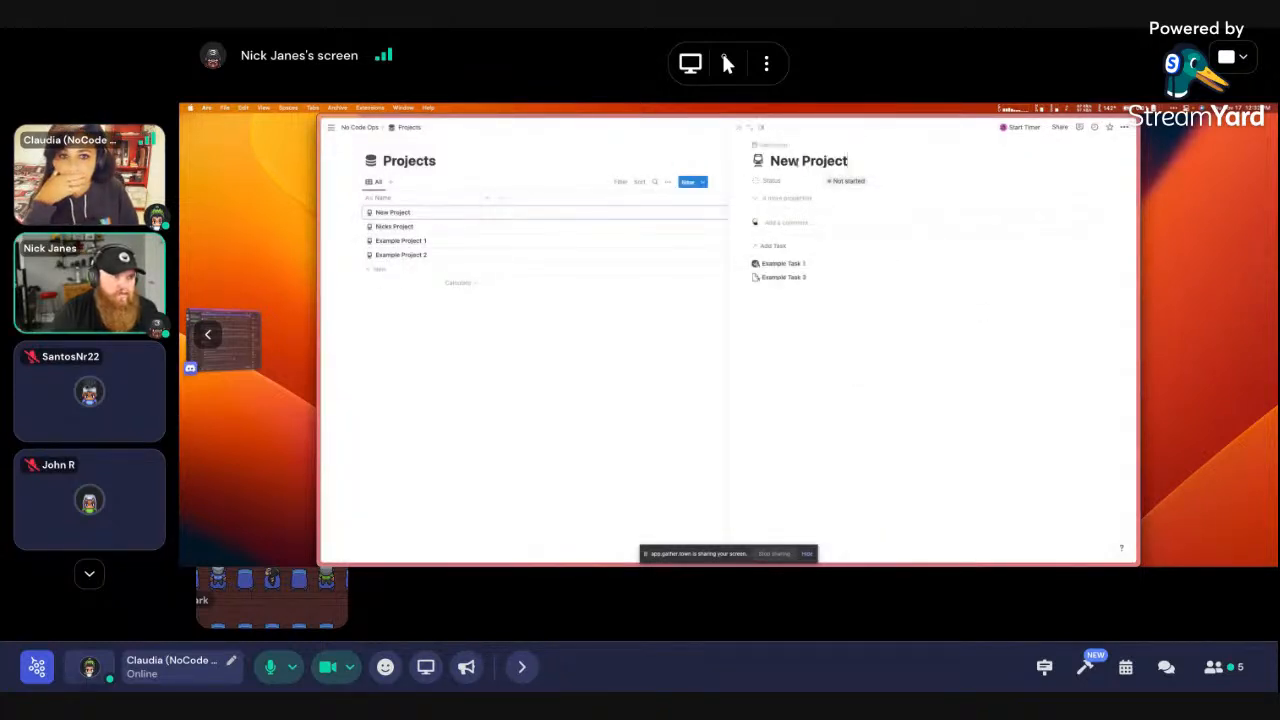
drag(800, 161, 770, 162)
text(Nicks)
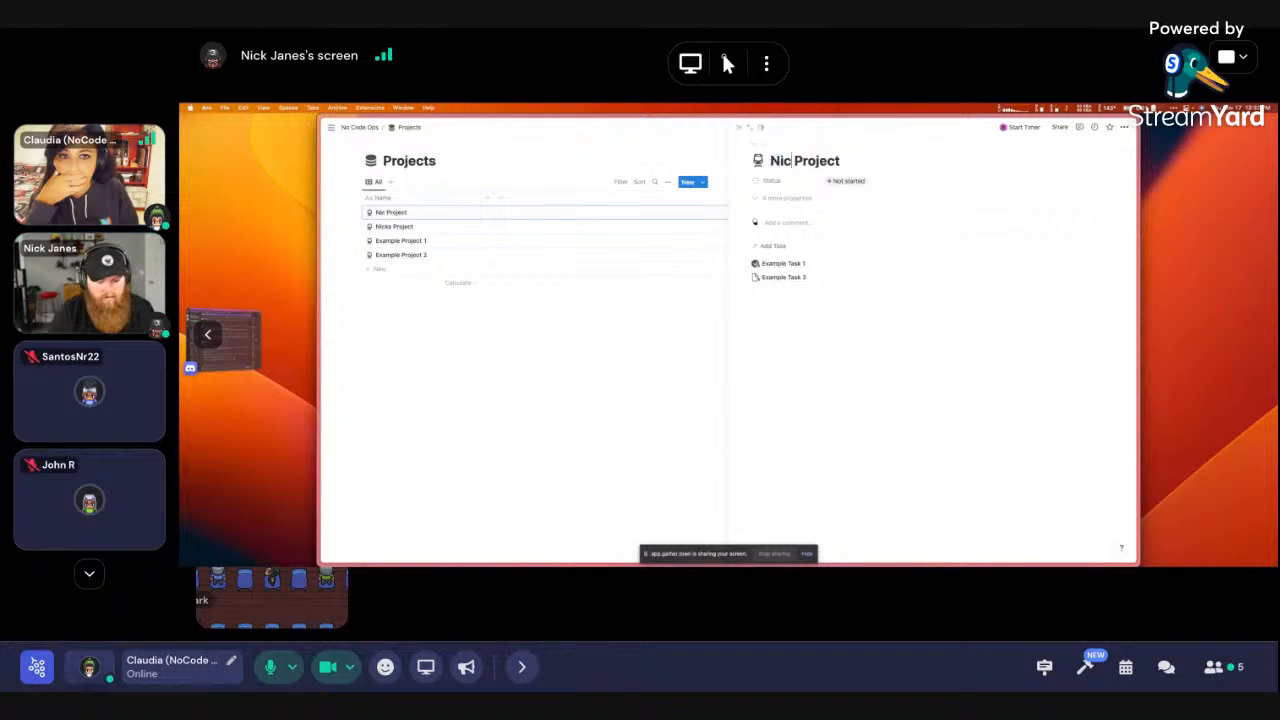
text( 2)
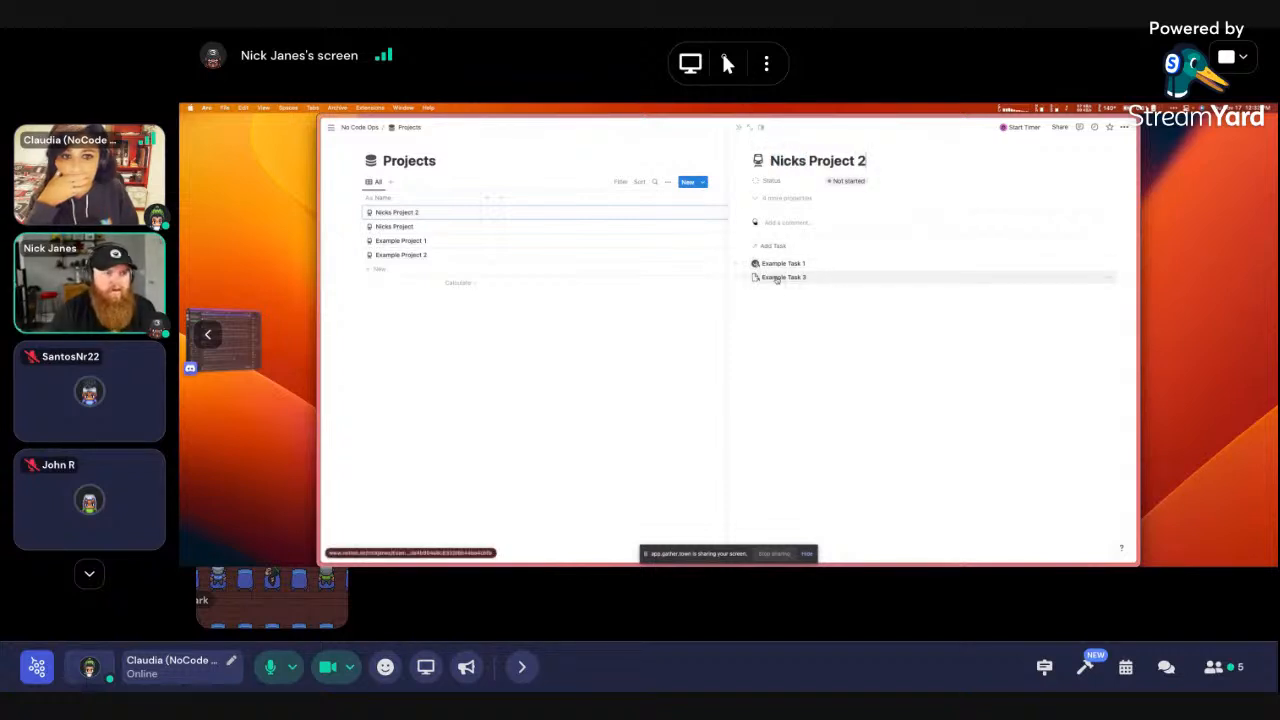
drag(789, 306, 776, 228)
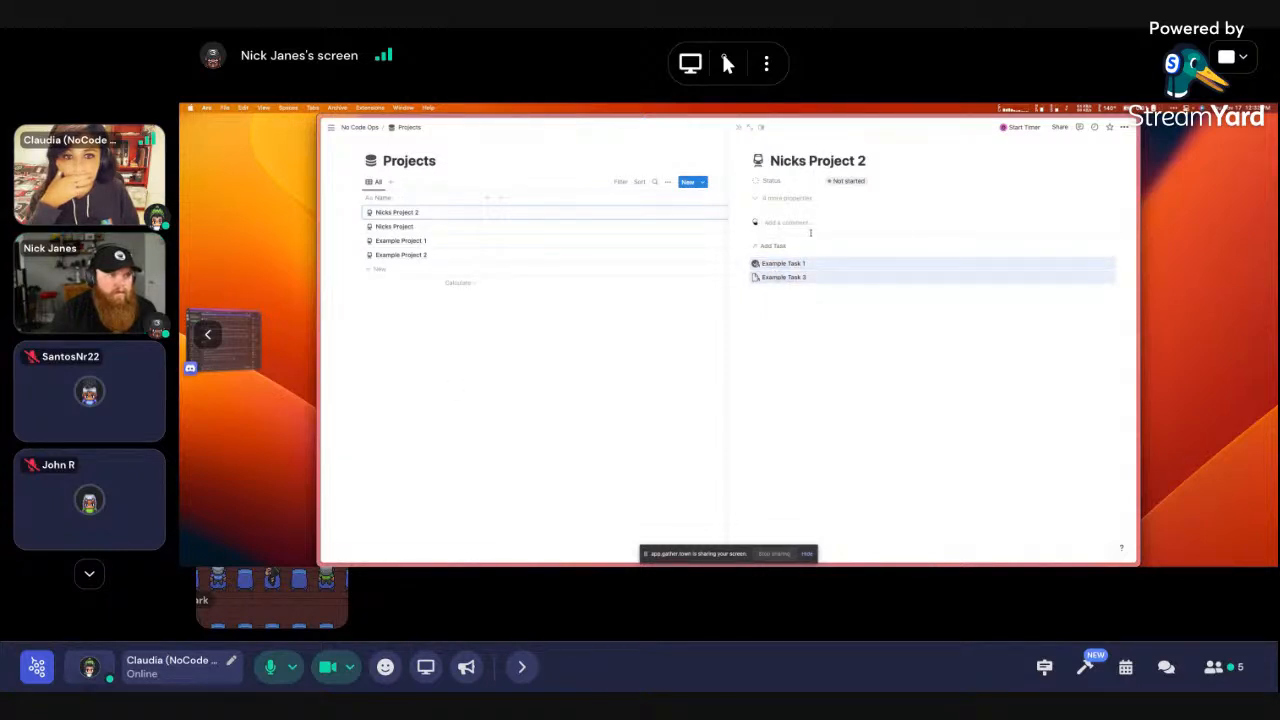
click(706, 357)
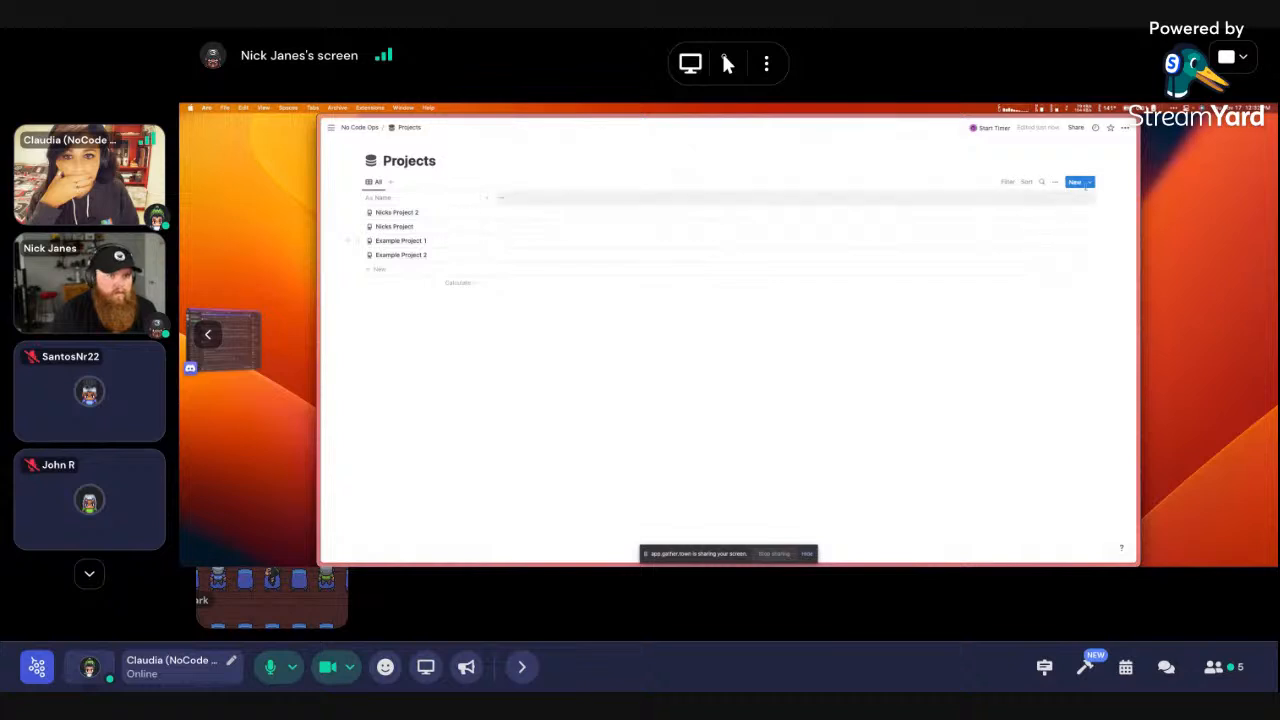
Briefly open the New Project template editor from the templates list and close it again
click(1089, 182)
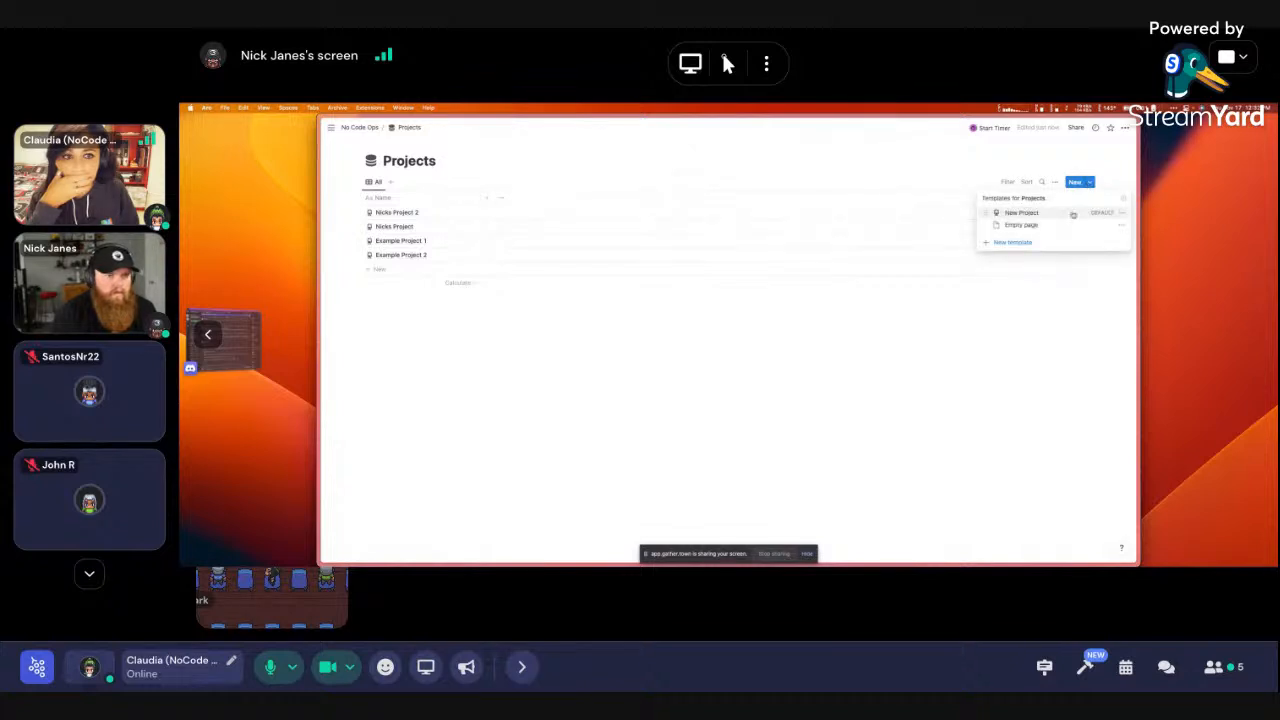
click(1116, 213)
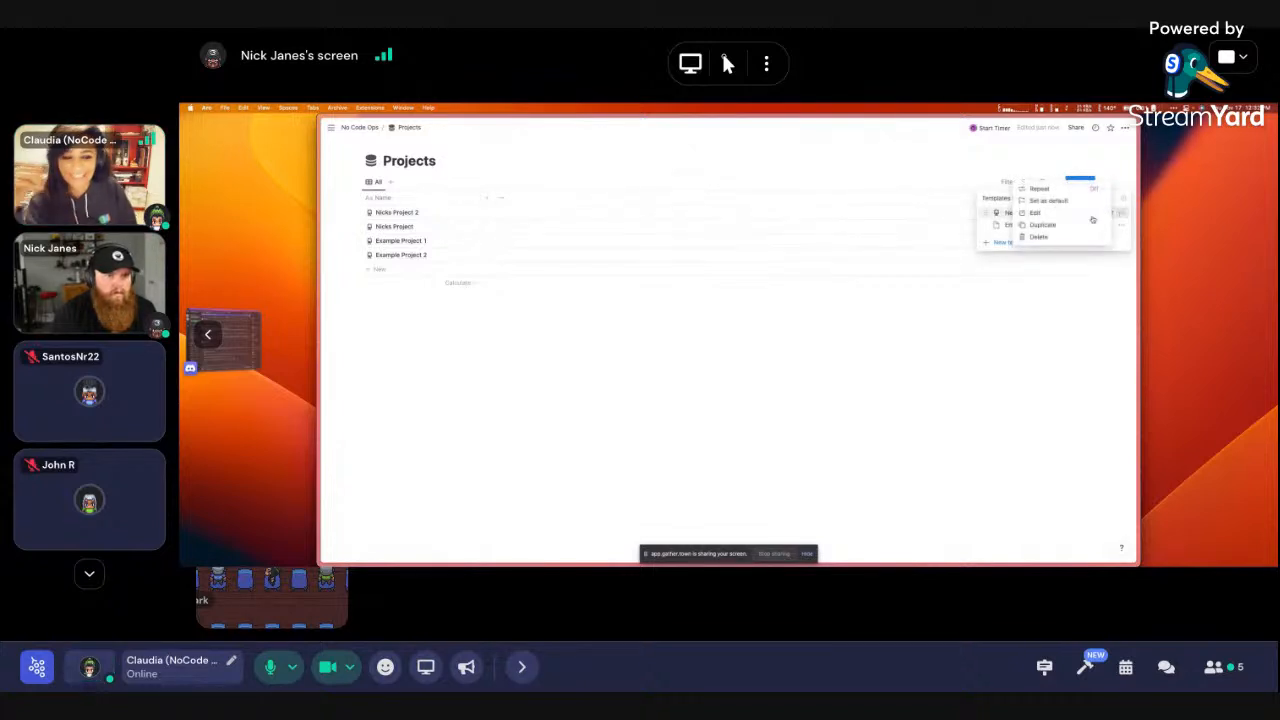
click(1055, 213)
click(1048, 336)
Create a project from the New Project template and retitle it 'Nick's Project 2'
click(1089, 182)
click(1046, 213)
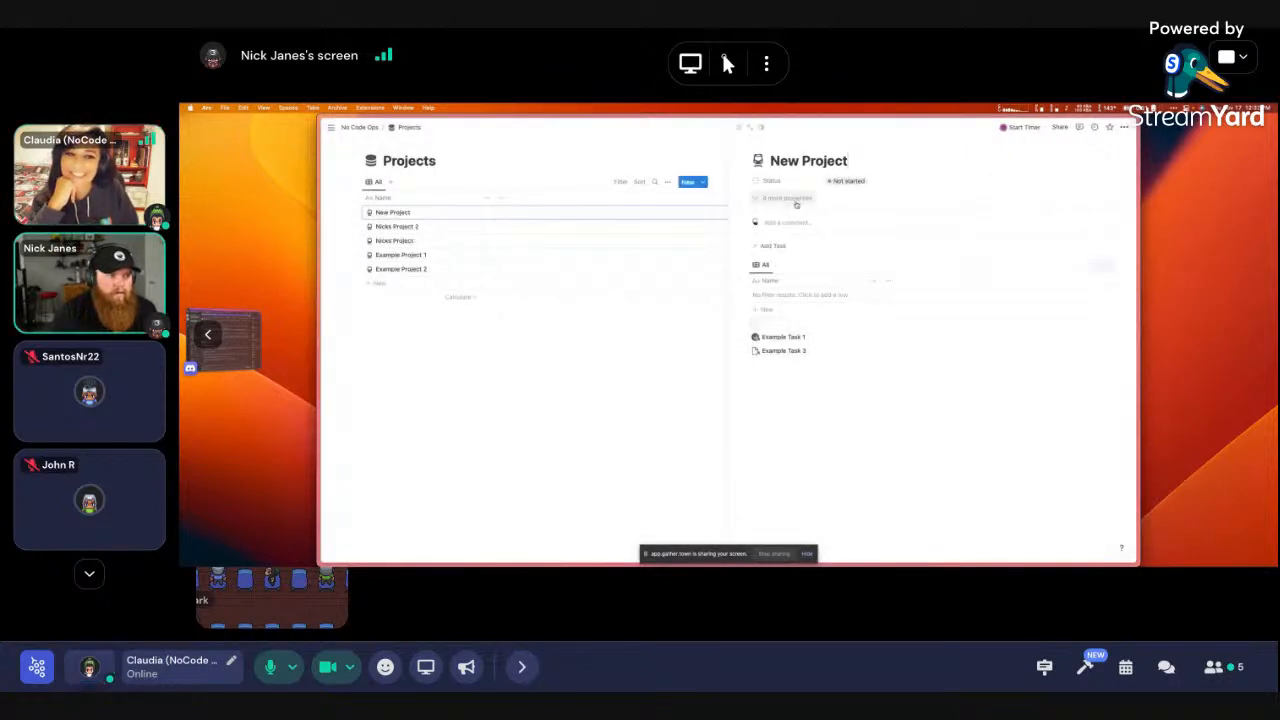
triple_click(780, 159)
text(Nick)
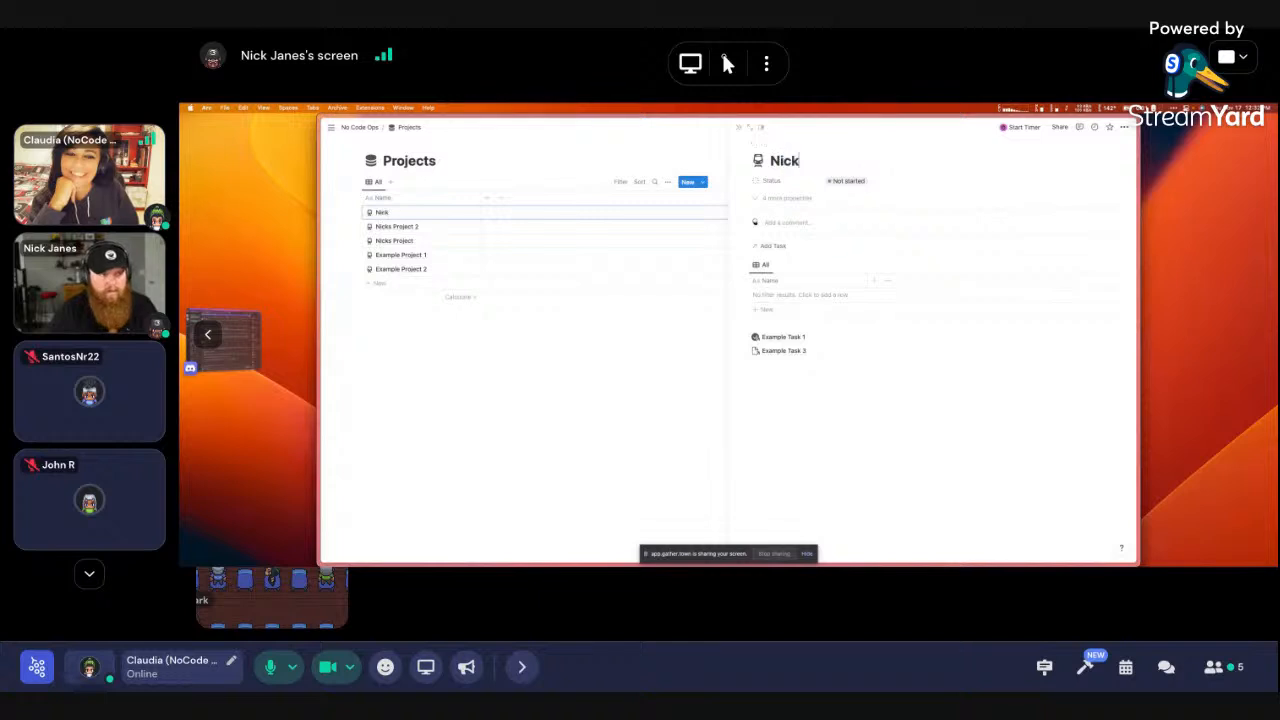
text('s Project 2)
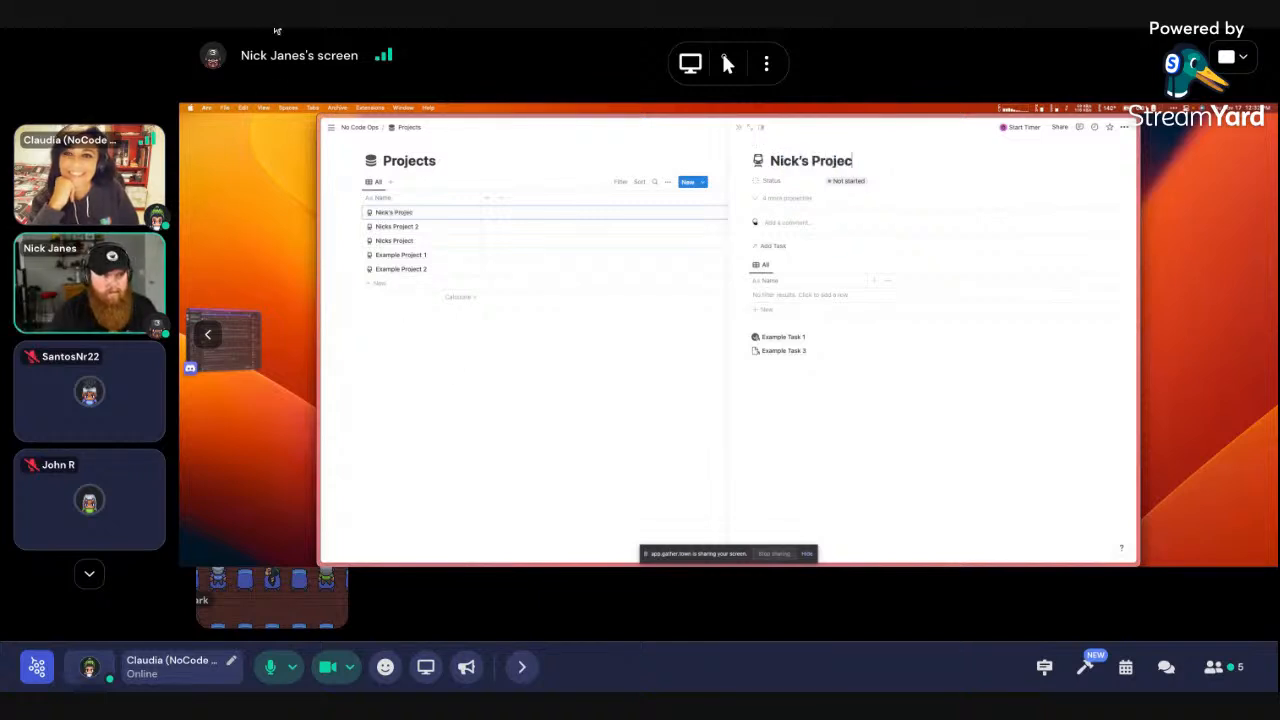
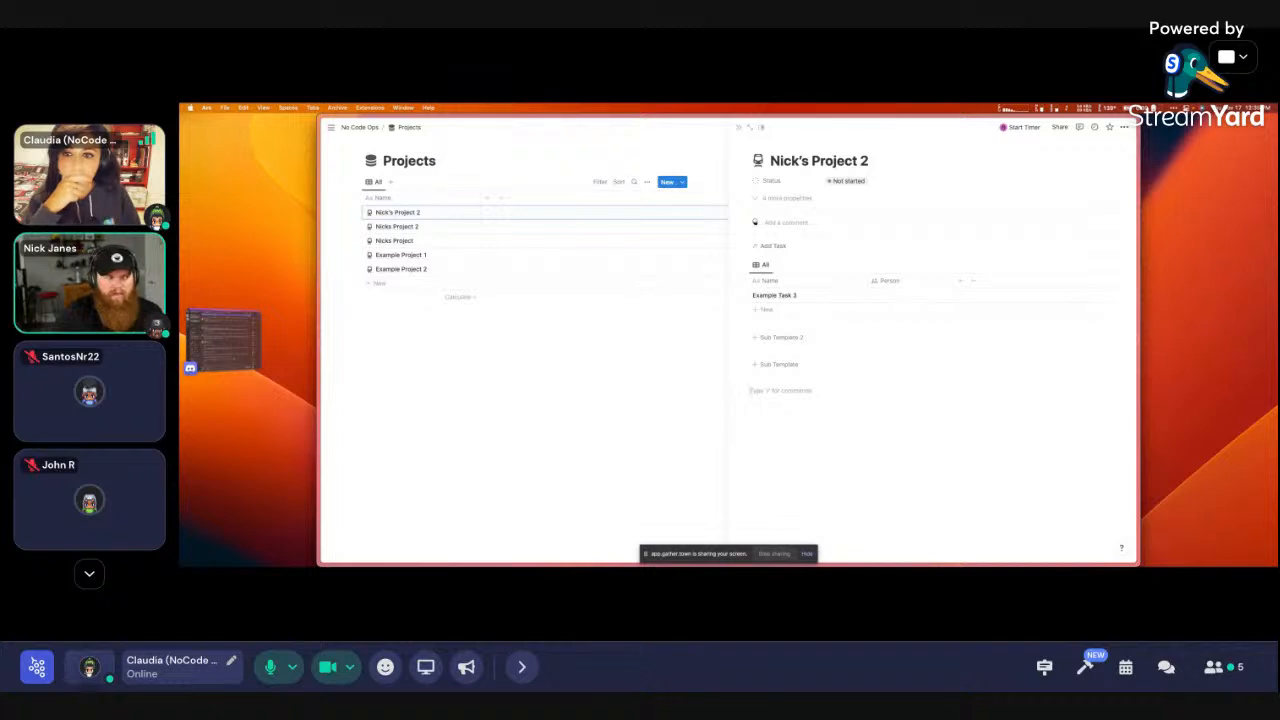
Insert a synced block on Nick's Project 2 reading 'Original Block'
text(/syn)
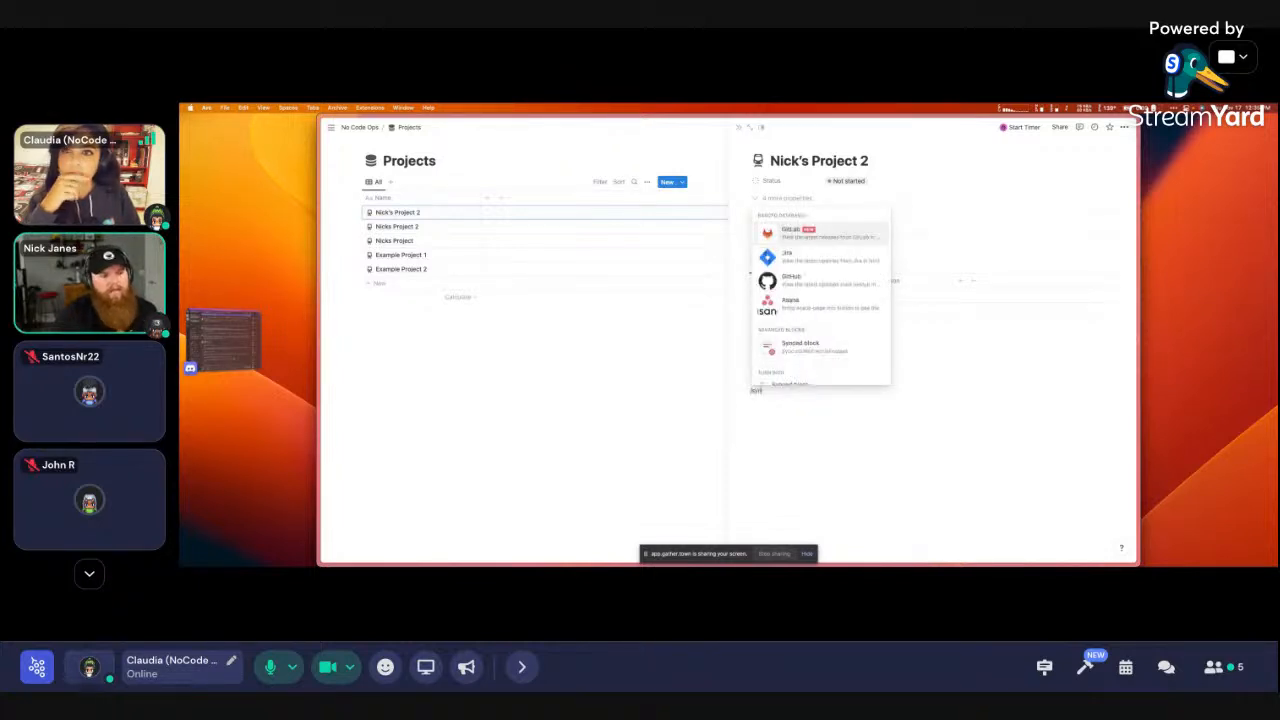
key(Down)
key(Down)
key(Down)
key(Down)
key(Return)
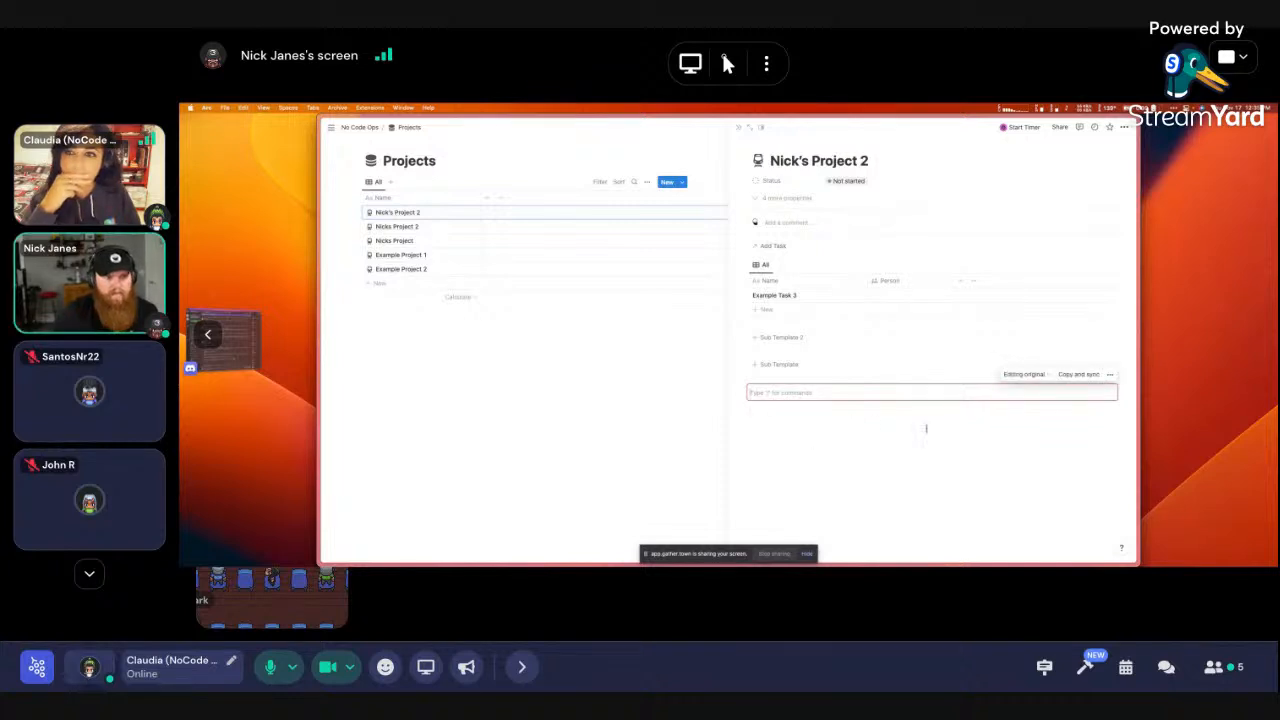
text(Original)
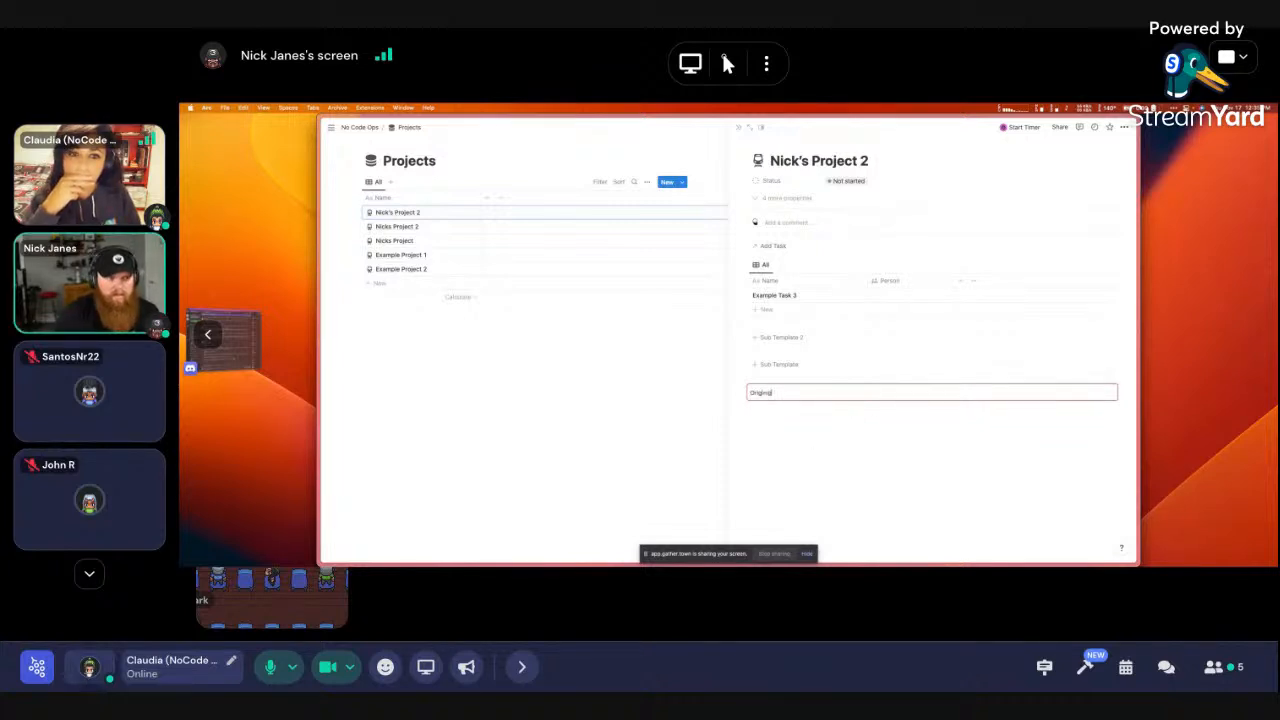
text( Block)
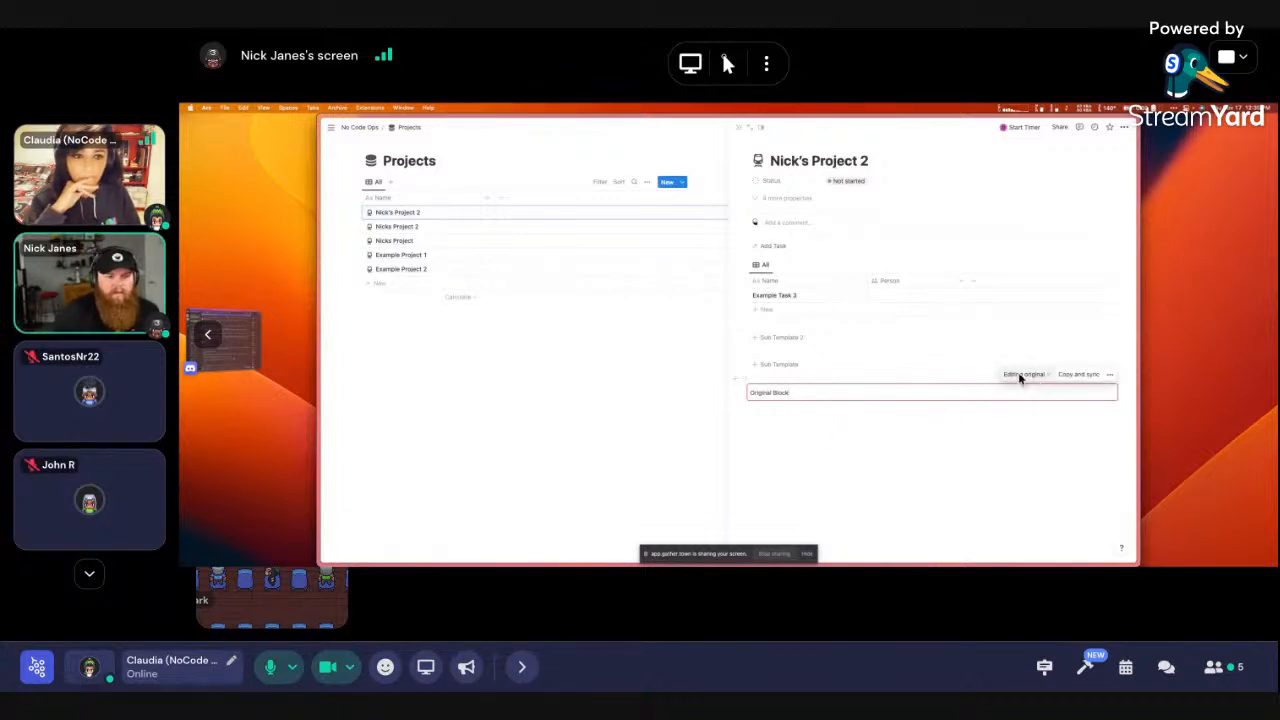
Copy the link to the synced block and go back to the No Code Ops page
click(744, 392)
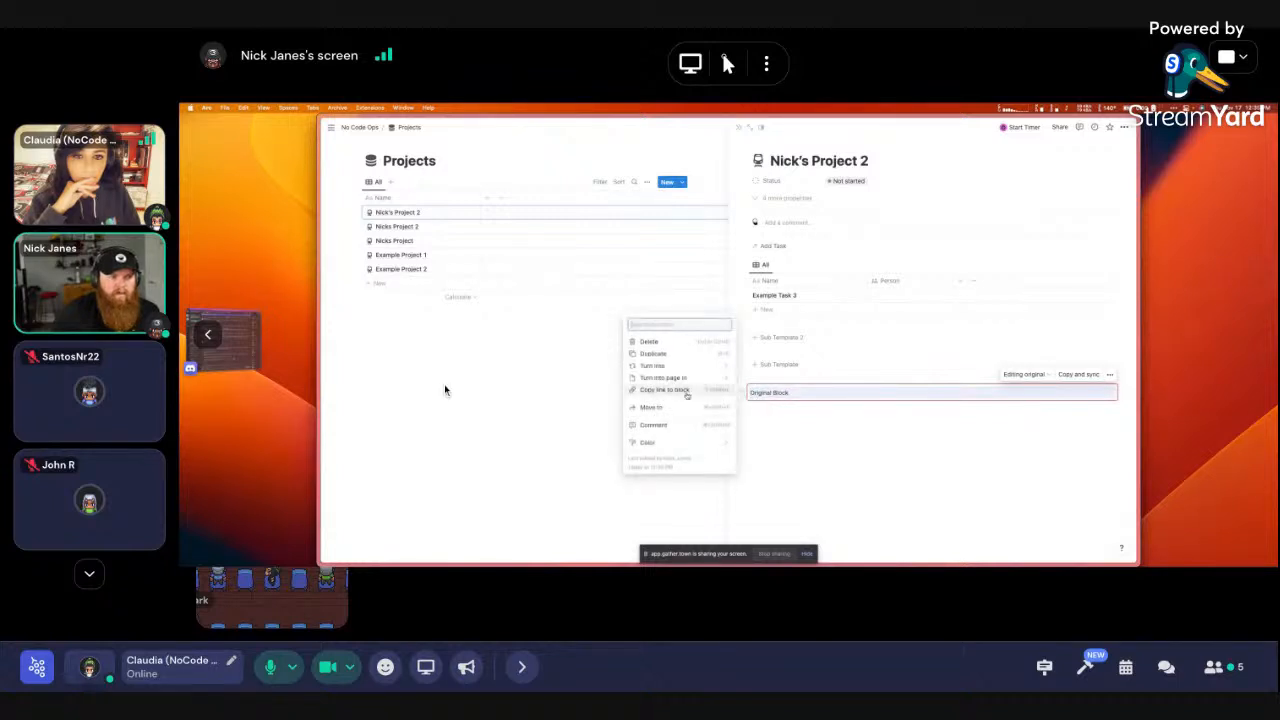
click(685, 391)
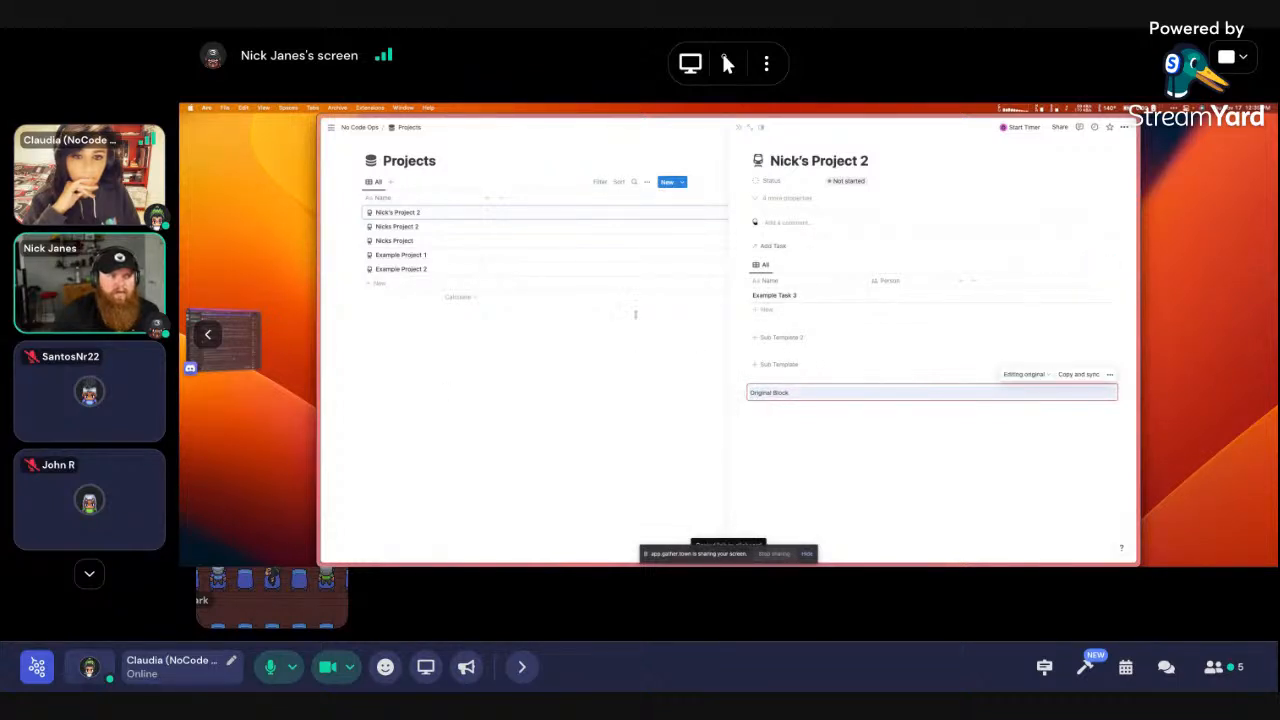
click(360, 128)
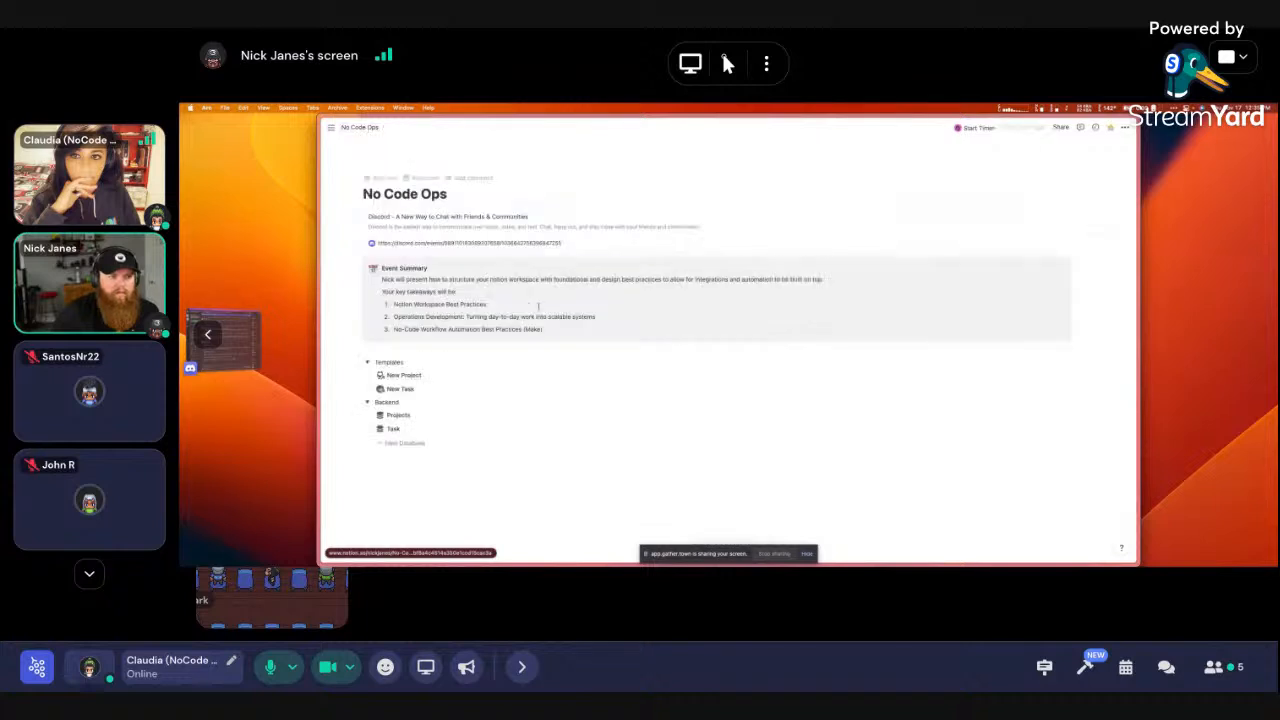
Paste the copied link as a synced Original Block on No Code Ops and list its linked pages
key(super+v)
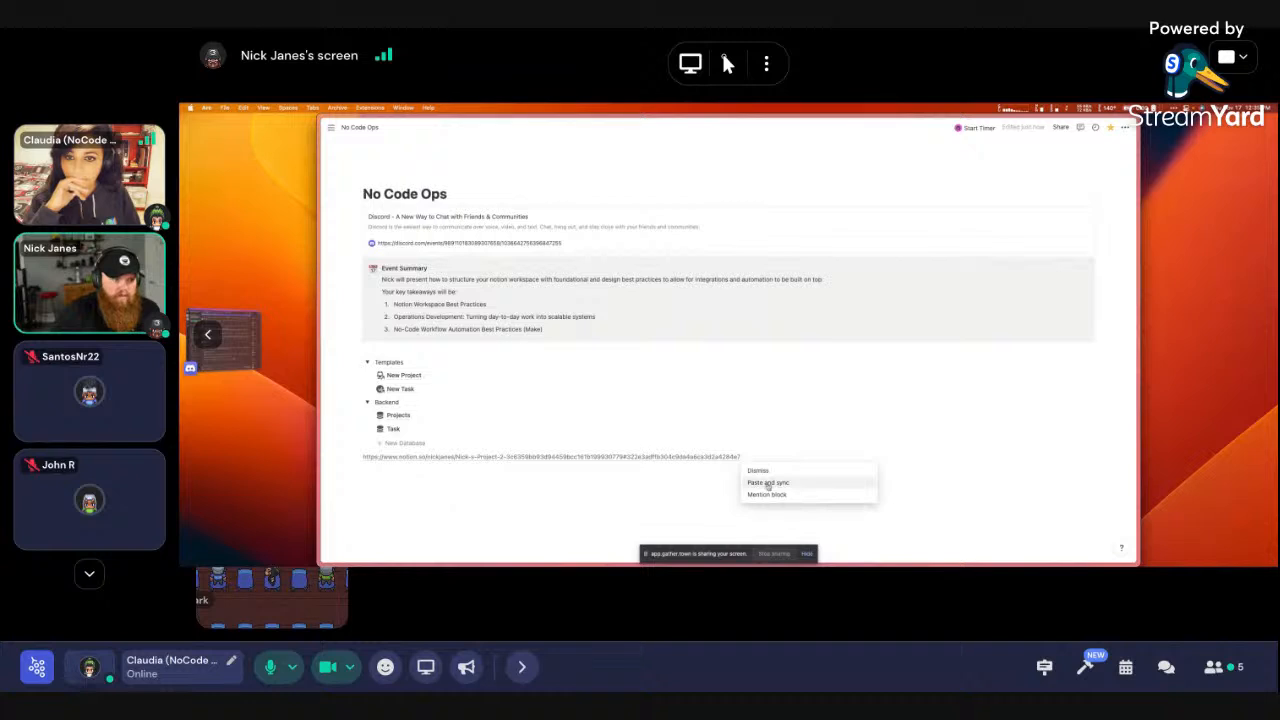
click(768, 484)
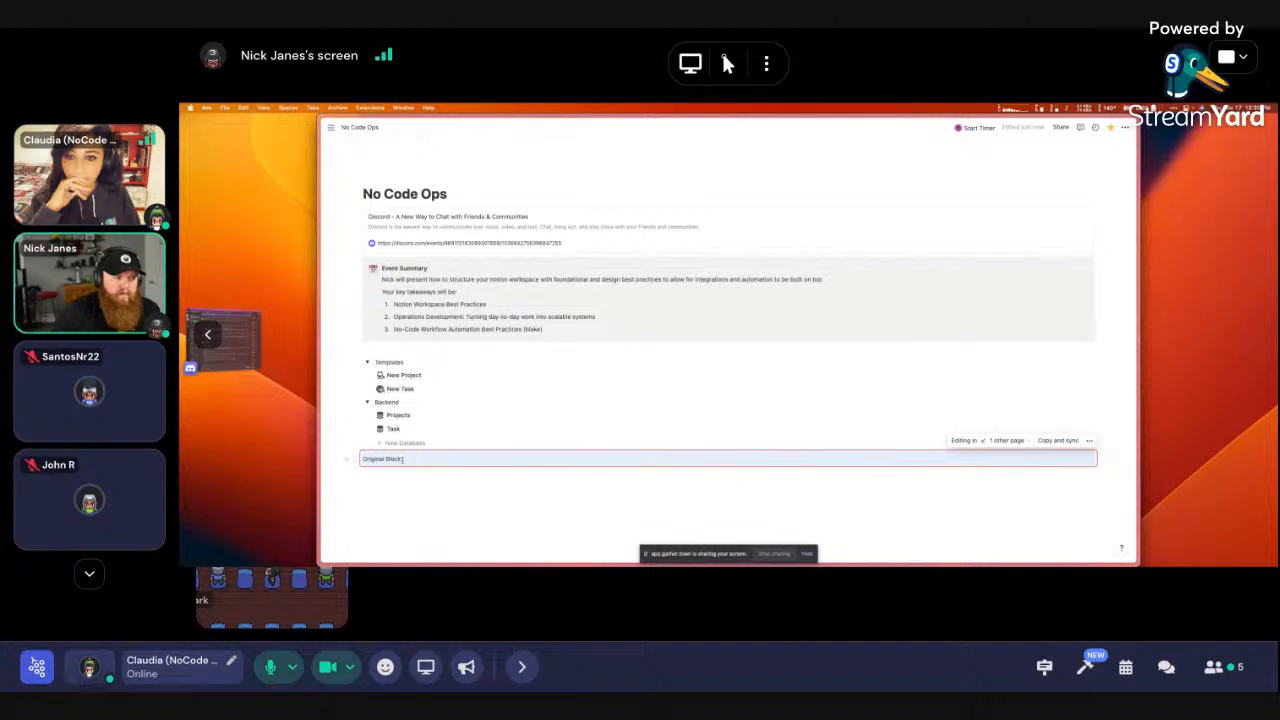
click(1012, 441)
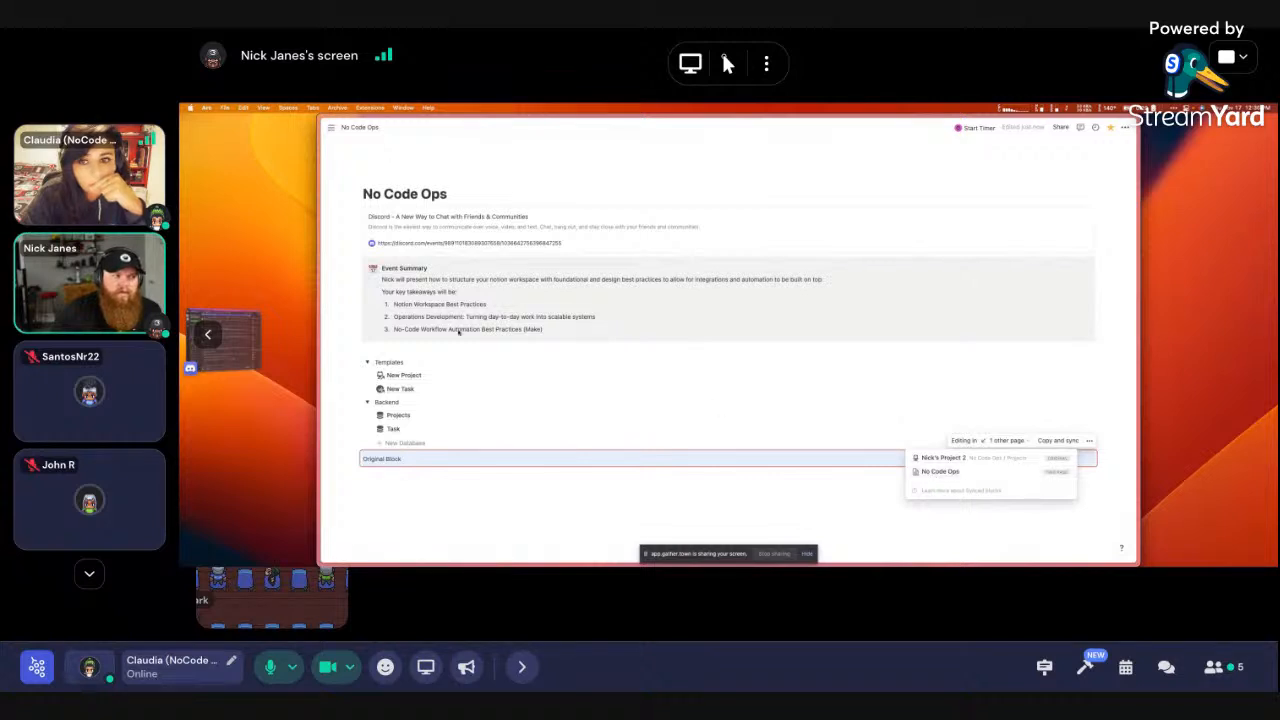
Add a new line reading 'TEST' inside the synced Original Block
click(500, 478)
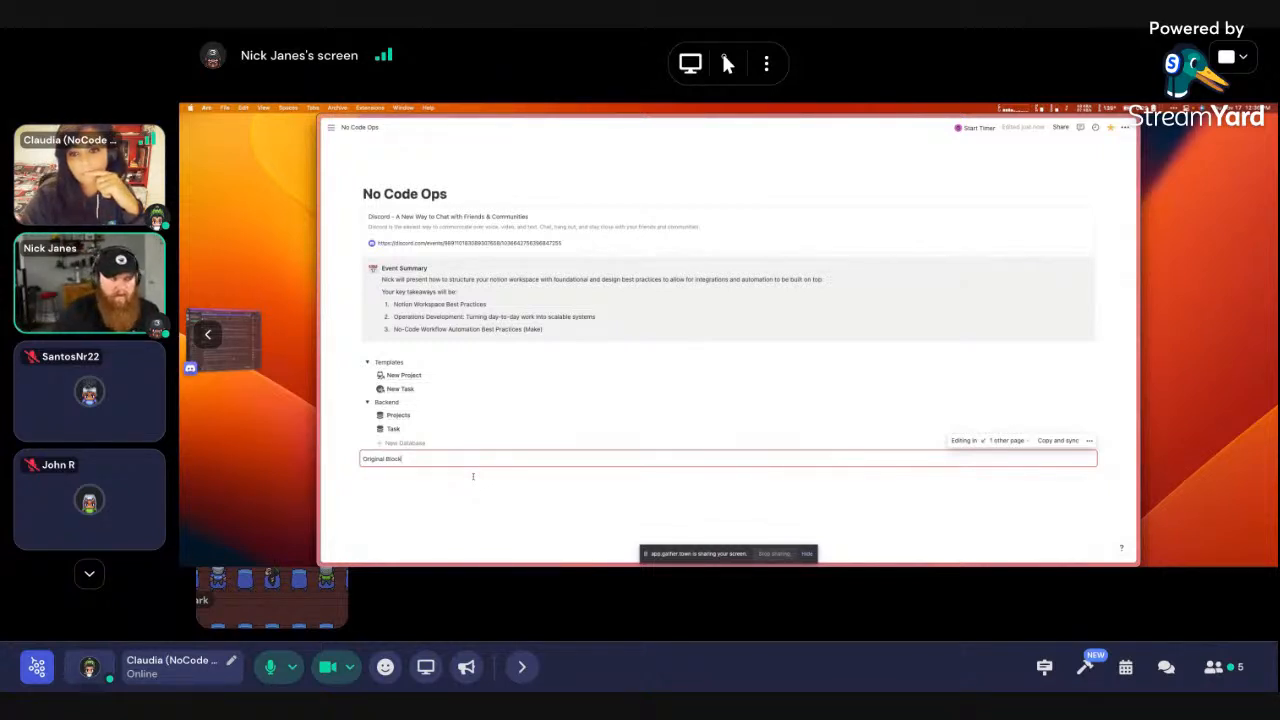
key(Return)
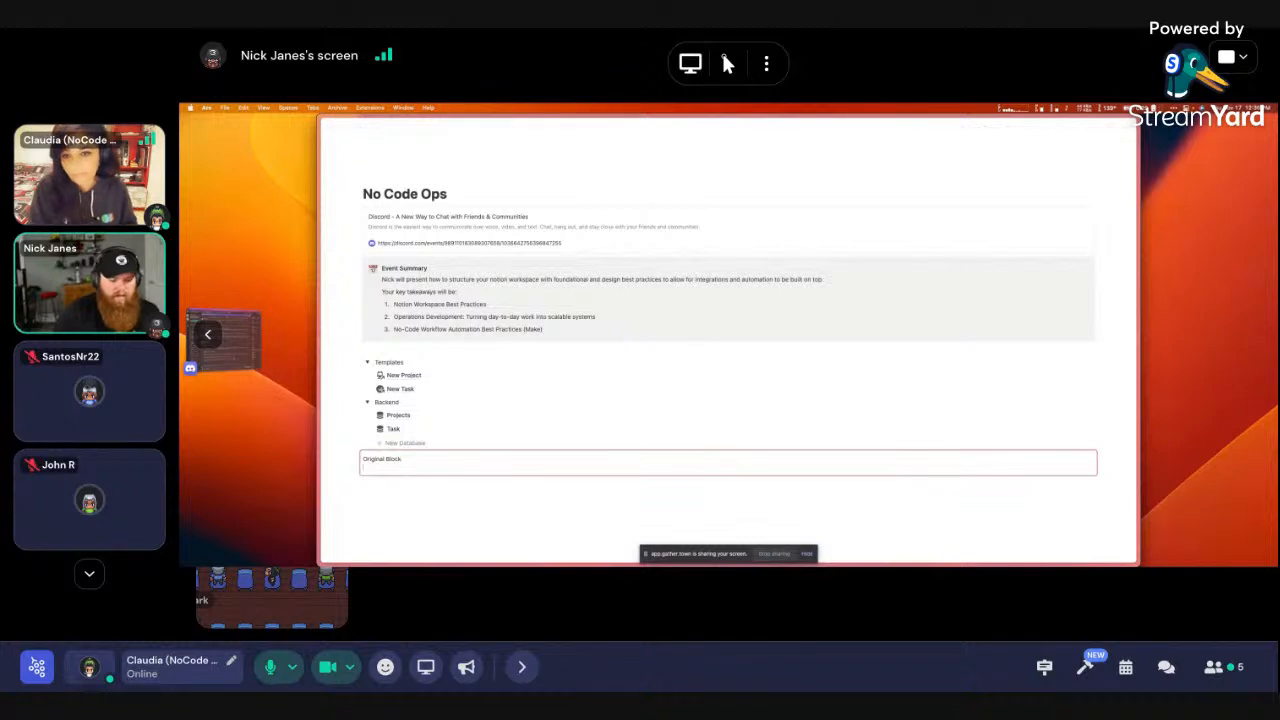
text(TEST)
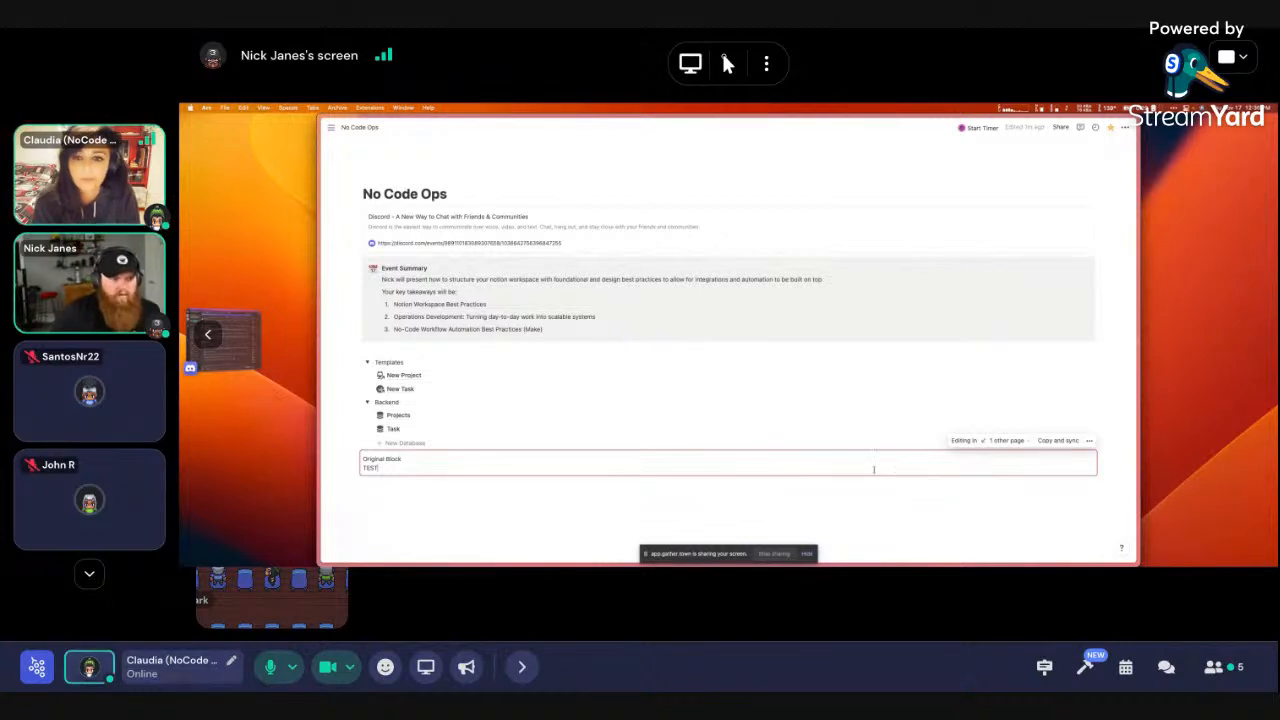
Open Nick's Project 2 from the synced pages list and browse the block's actions without choosing one
click(998, 442)
click(982, 459)
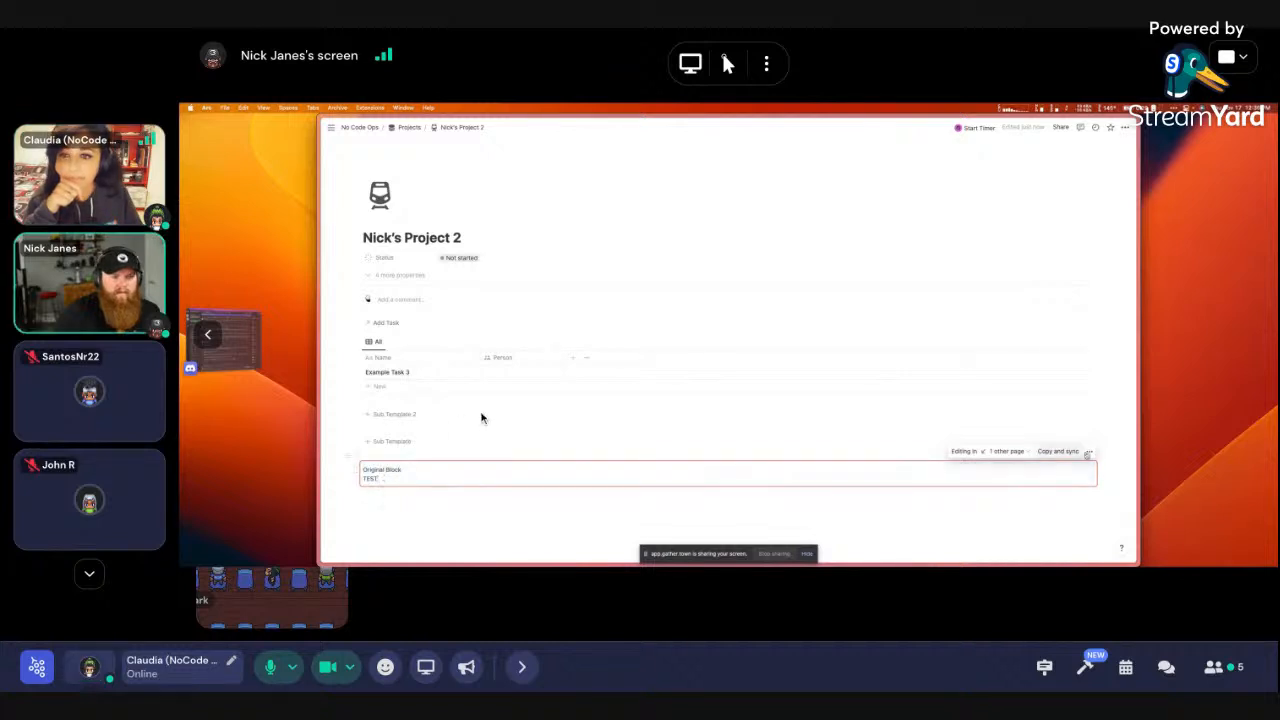
key(super+slash)
key(Down)
key(Down)
key(Down)
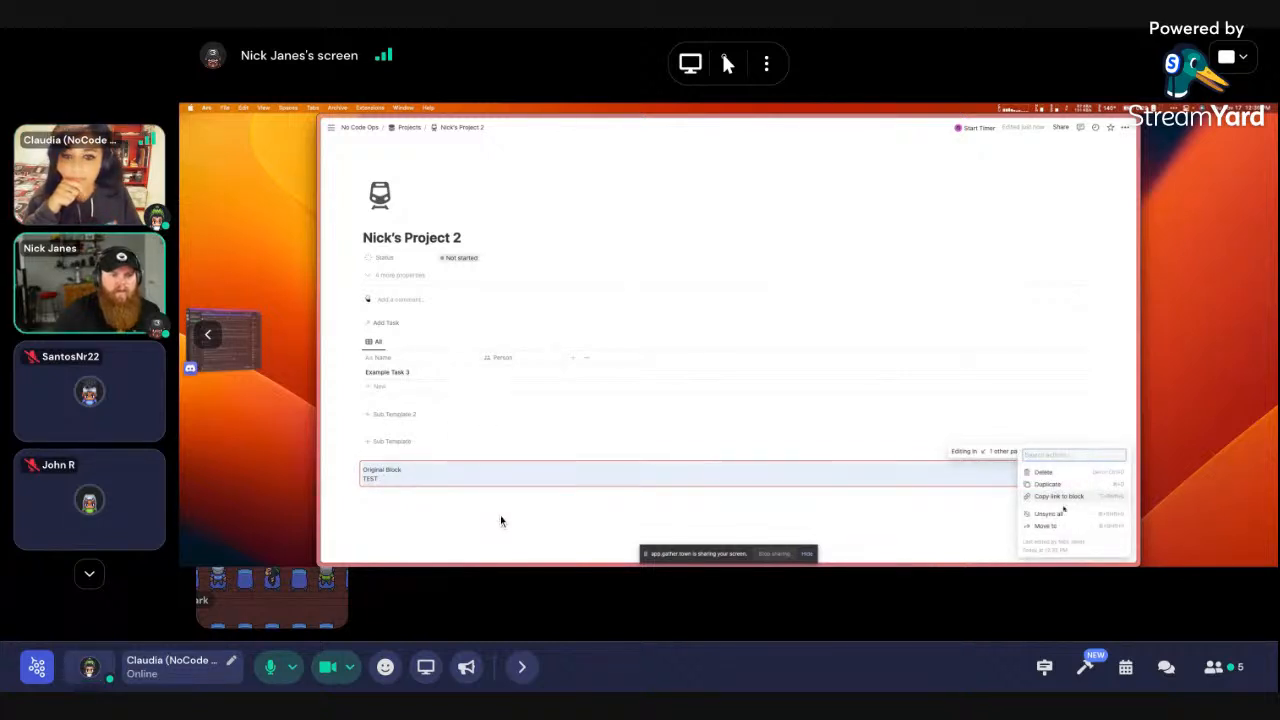
key(Escape)
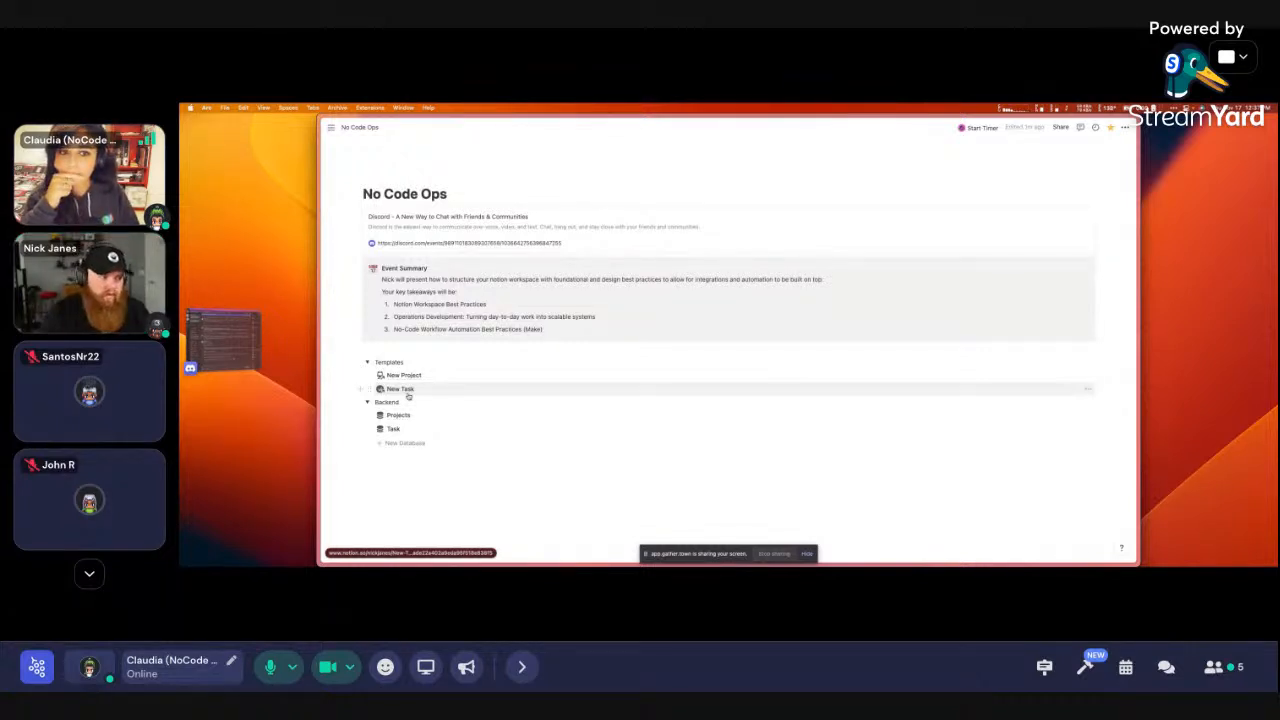
Glance at the New Task template, then open the New Project template for editing
scroll(405, 390, down, 1)
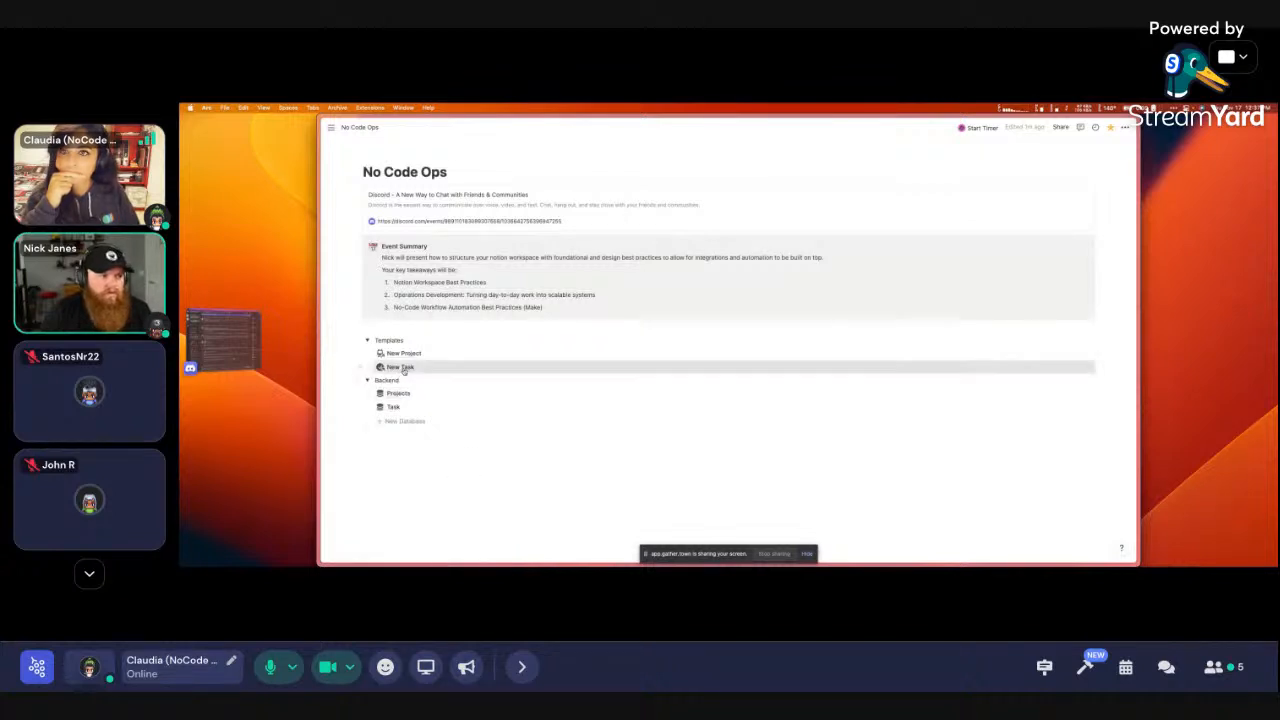
click(400, 367)
key(super+[)
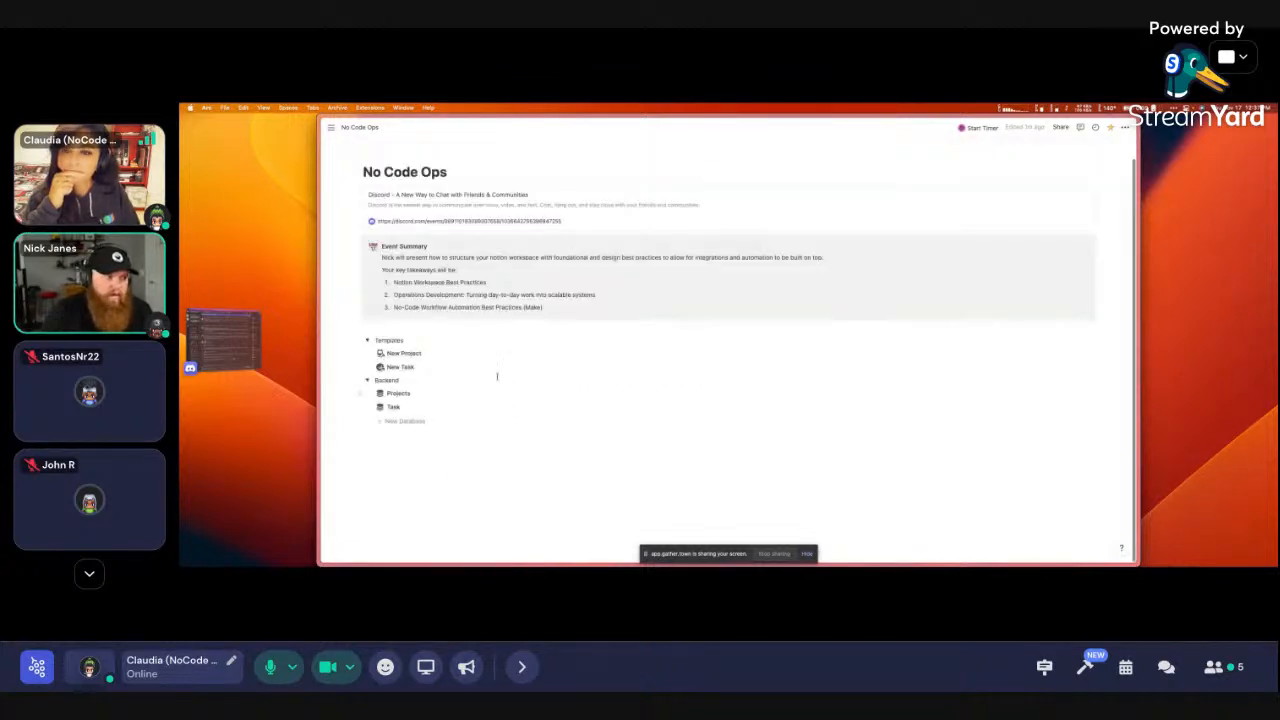
click(412, 354)
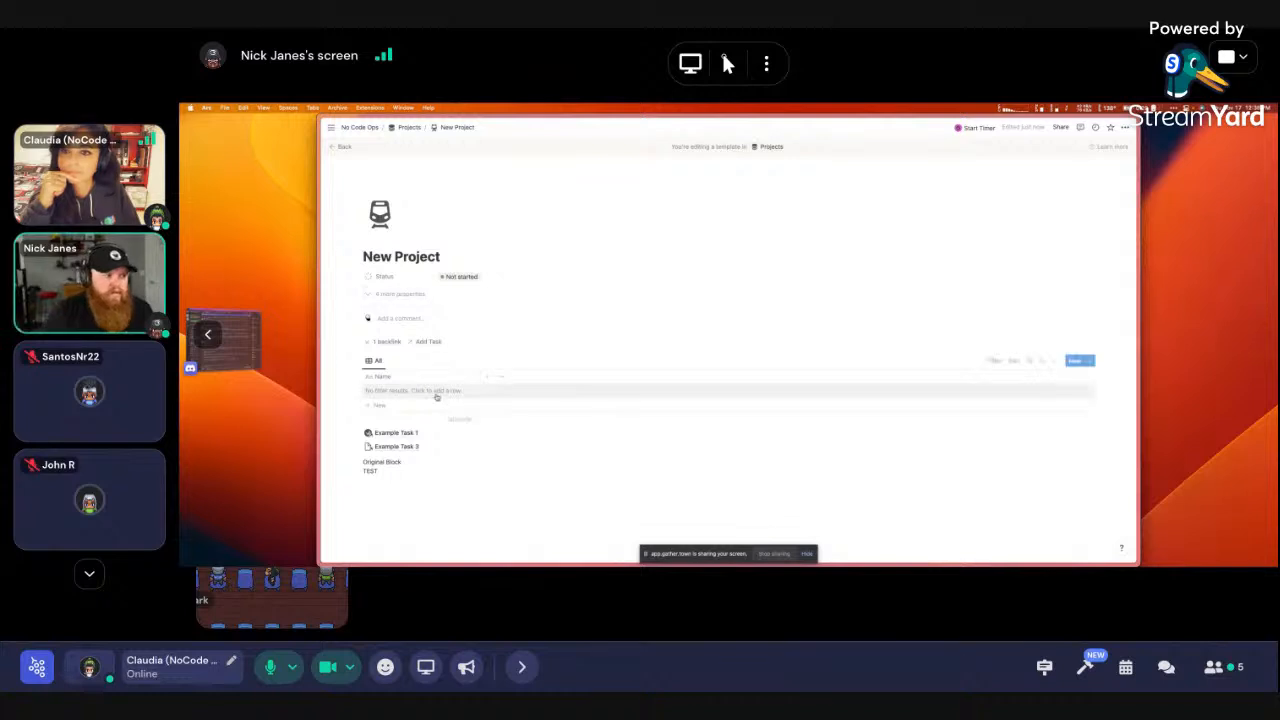
Delete Example Task 1, Example Task 3 and the synced TEST block from the New Project template, then return
scroll(401, 438, down, 1)
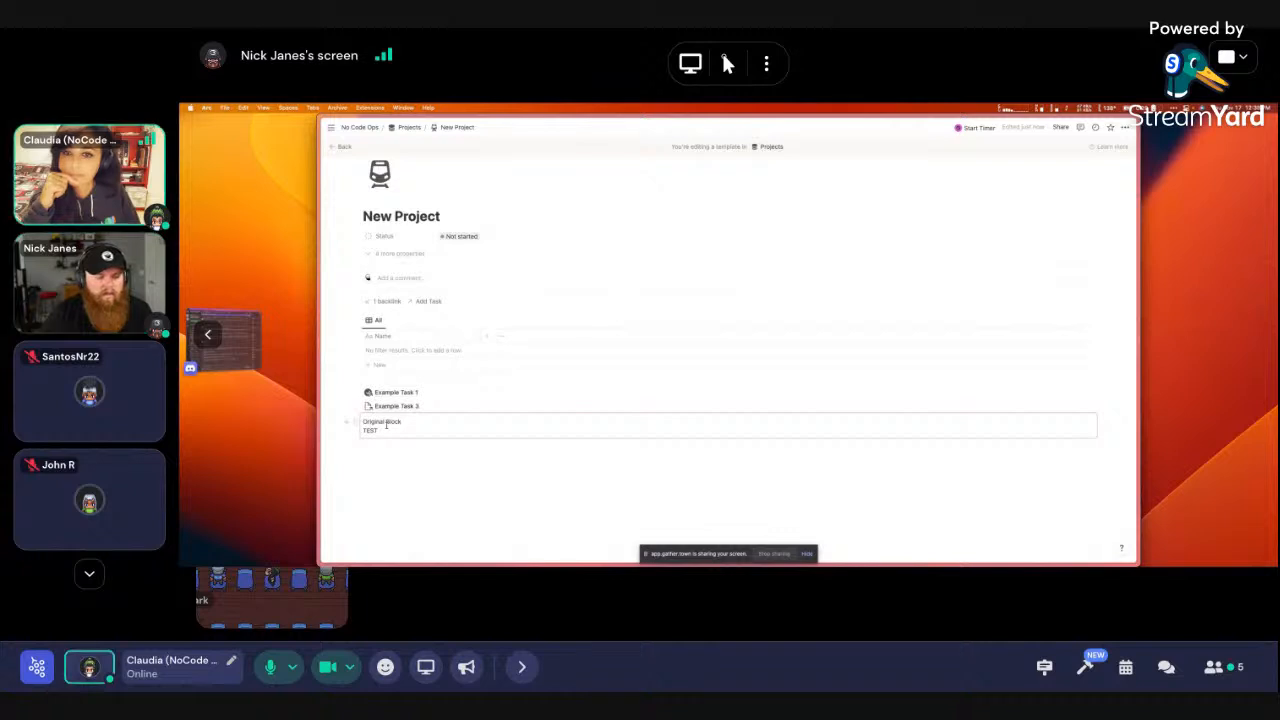
scroll(418, 485, down, 1)
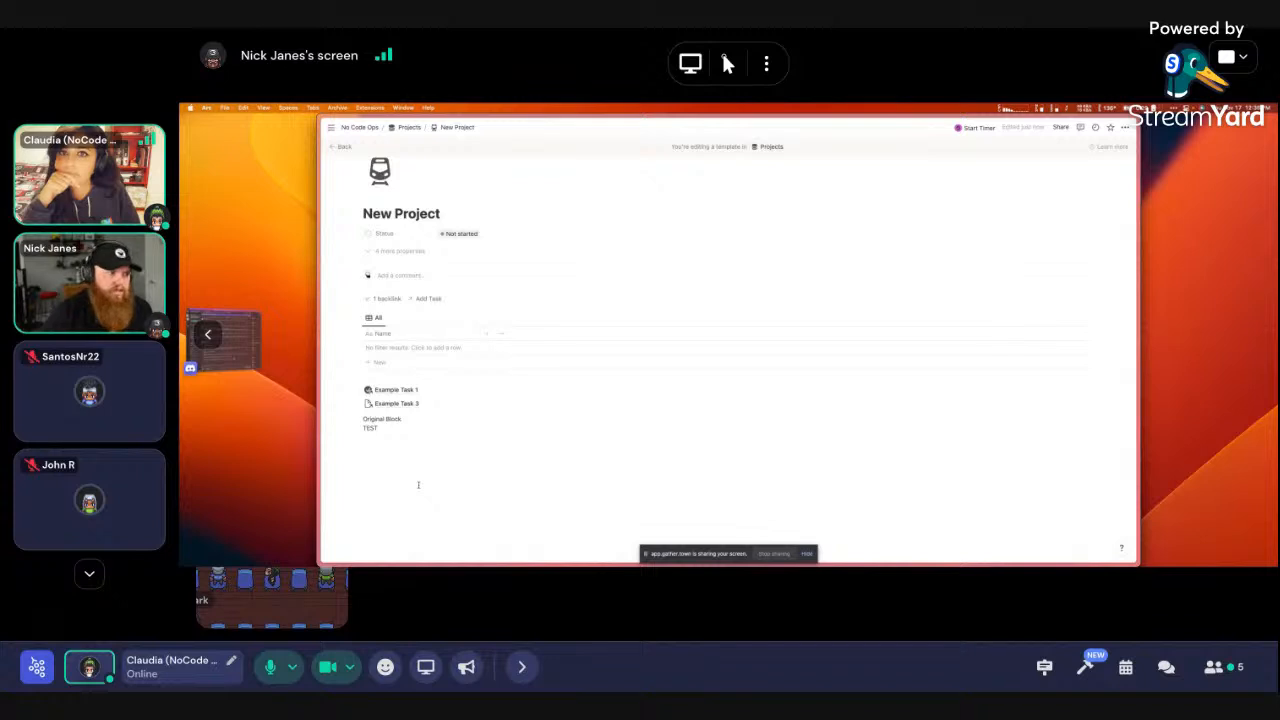
drag(400, 460, 390, 390)
key(BackSpace)
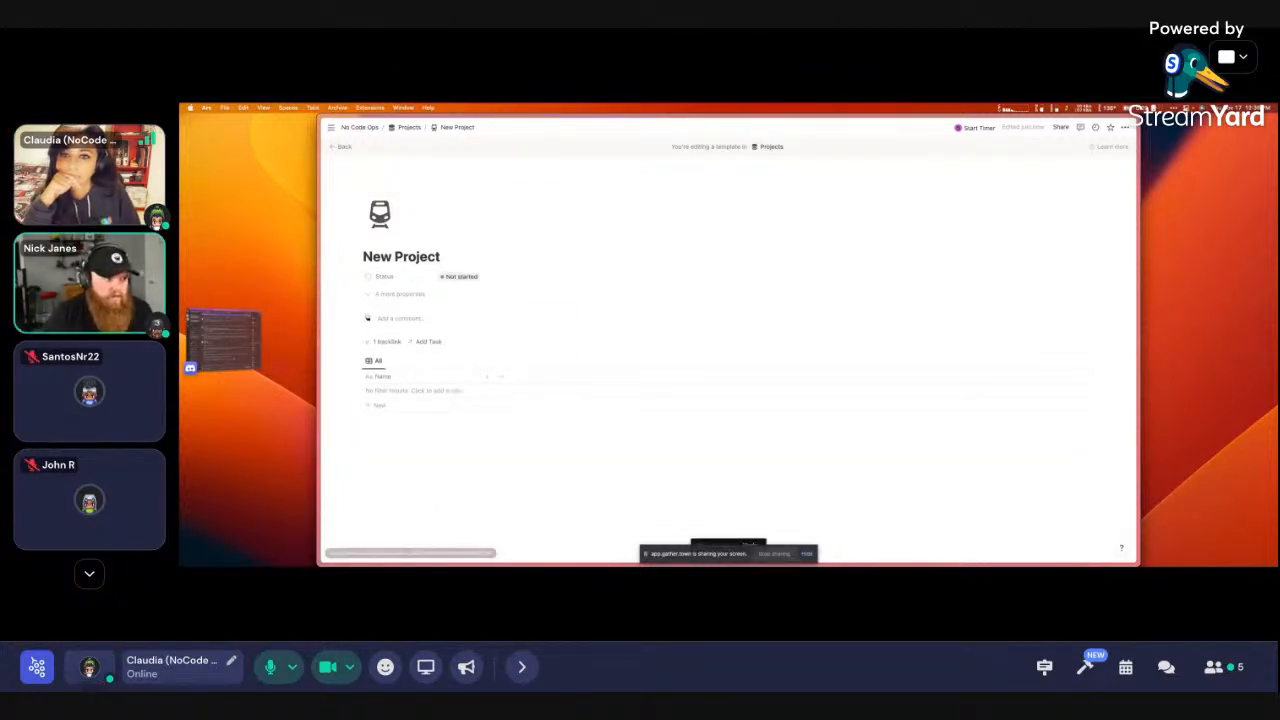
key(super+bracketleft)
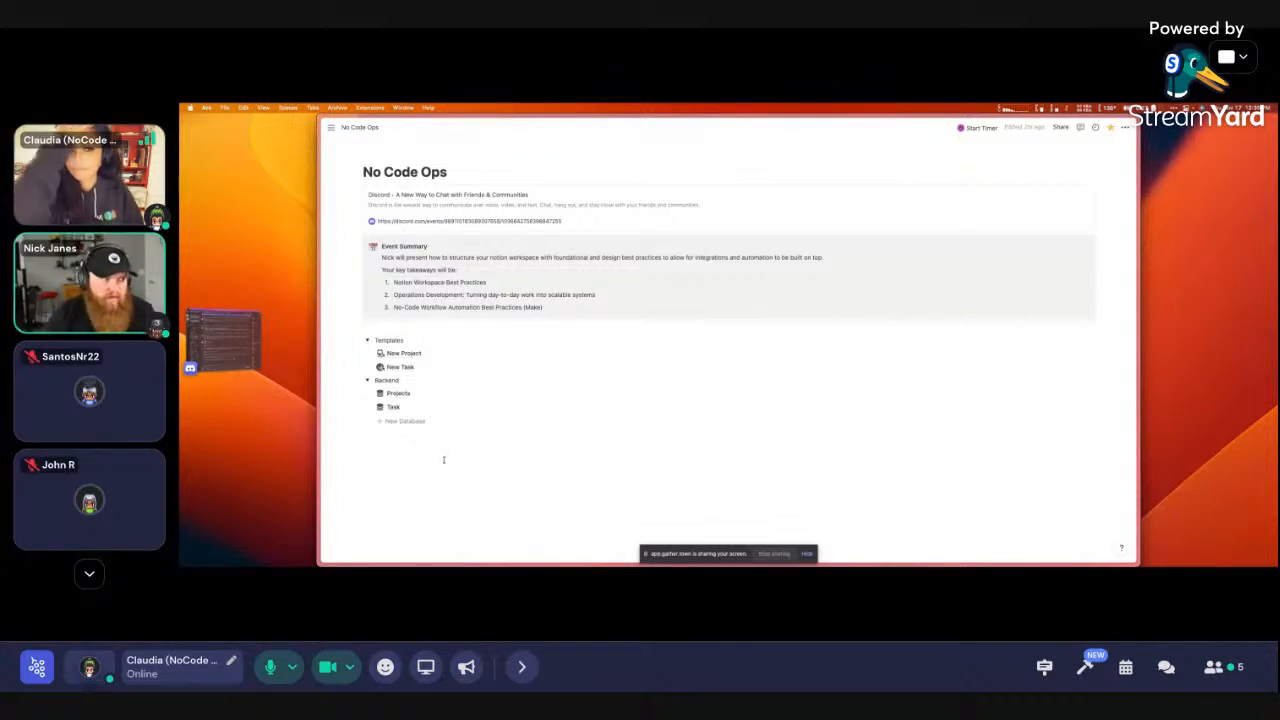
Switch the main view from the shared Notion screen to the presenter's camera feed
mouse_move(249, 216)
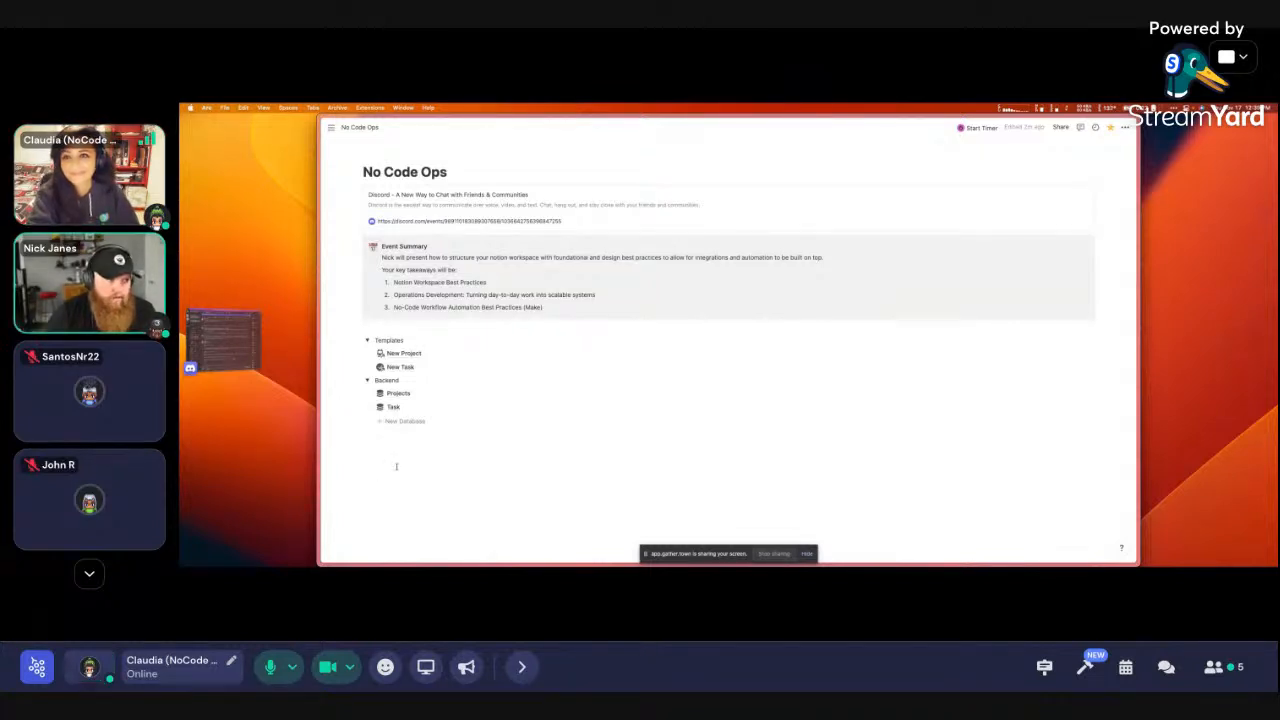
mouse_move(291, 269)
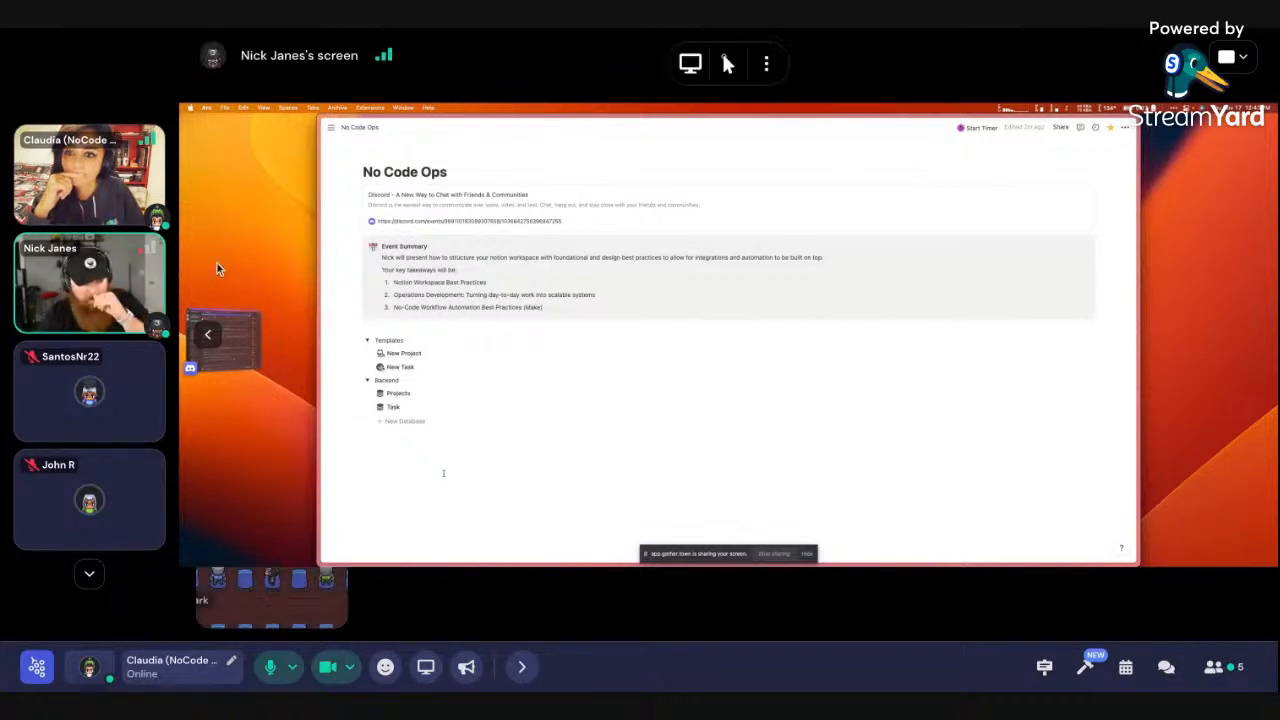
mouse_move(115, 283)
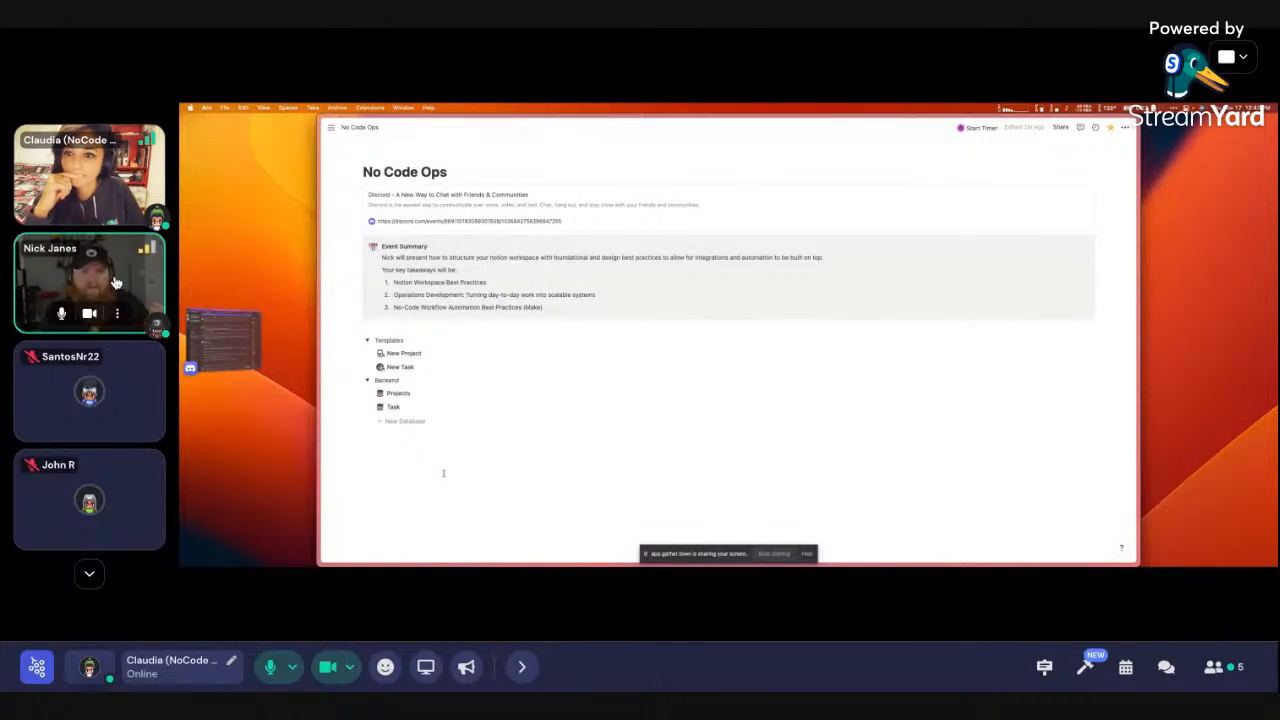
click(115, 283)
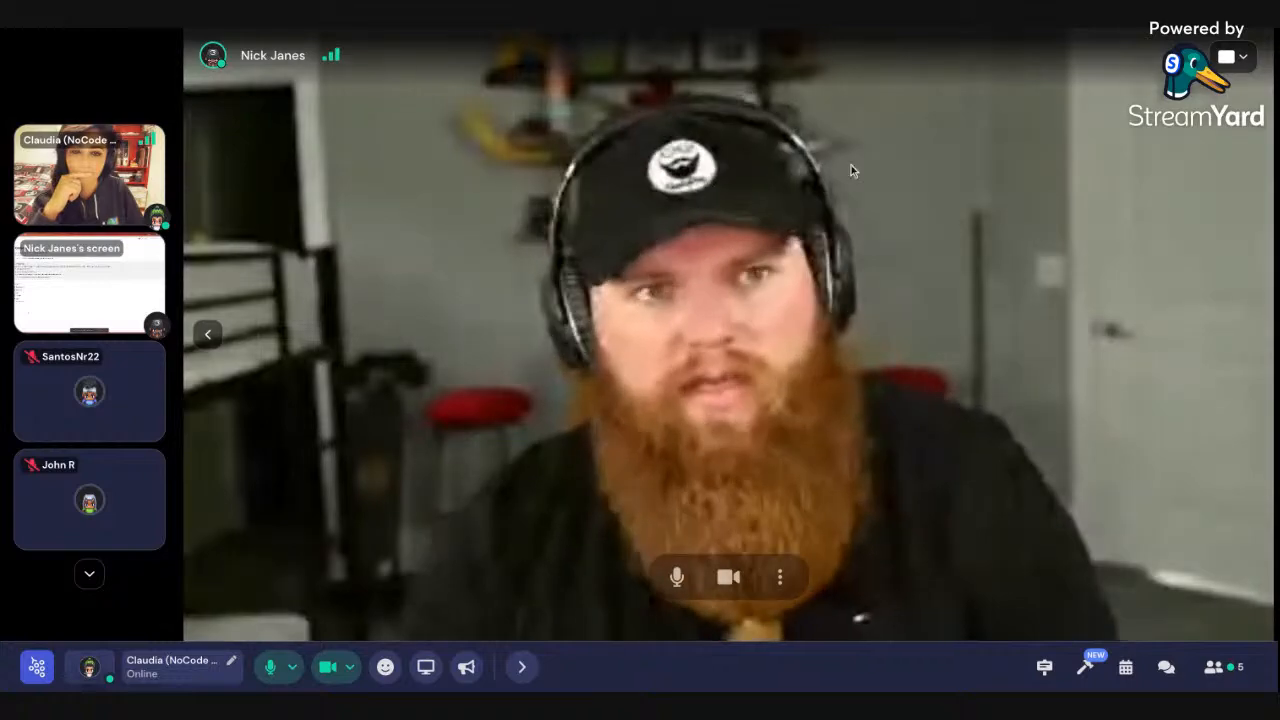
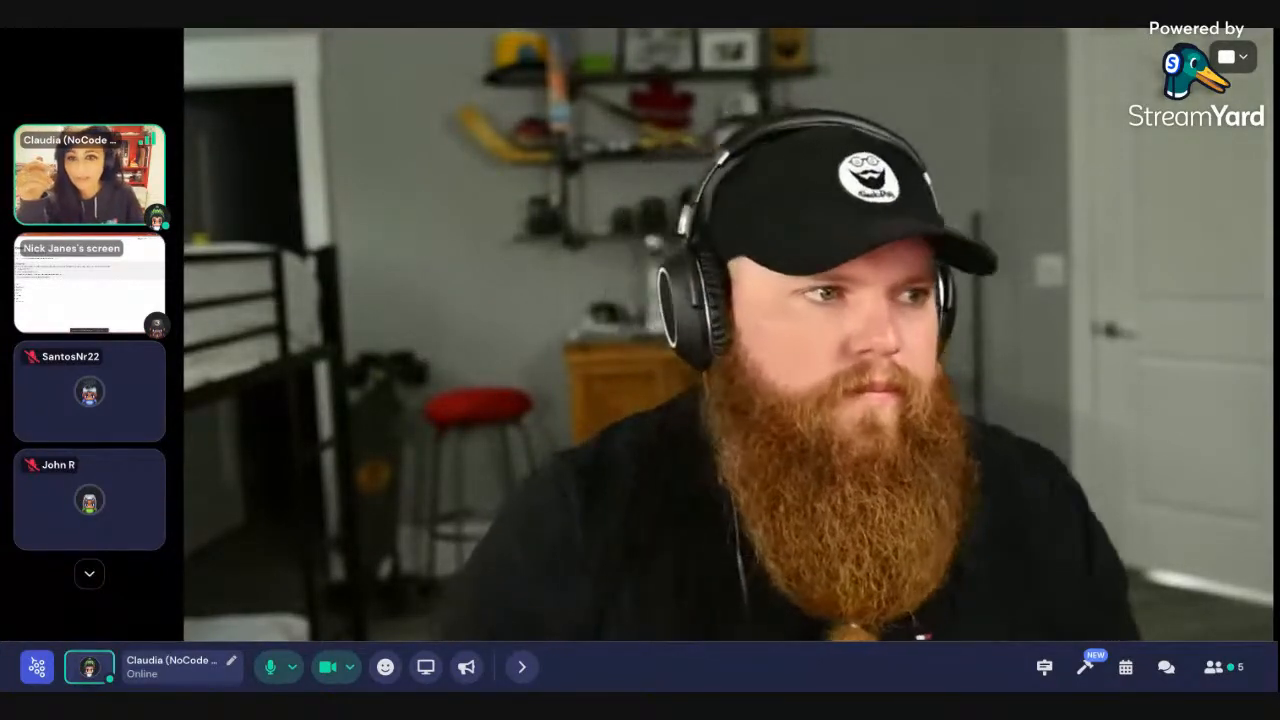
Switch the Gather main view from the presenter's webcam to his shared Notion screen
click(134, 285)
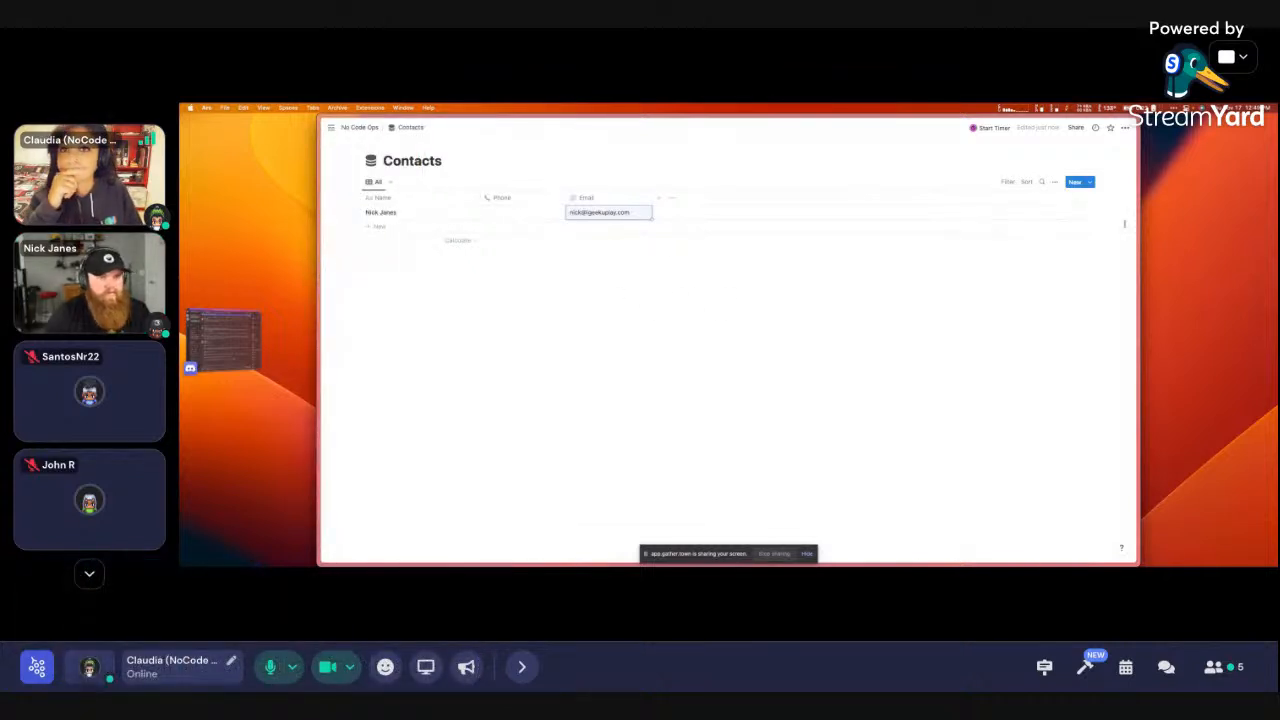
From the Contacts page options, head to developers.notion.com to reach the NonCodeStudio integration
click(1125, 128)
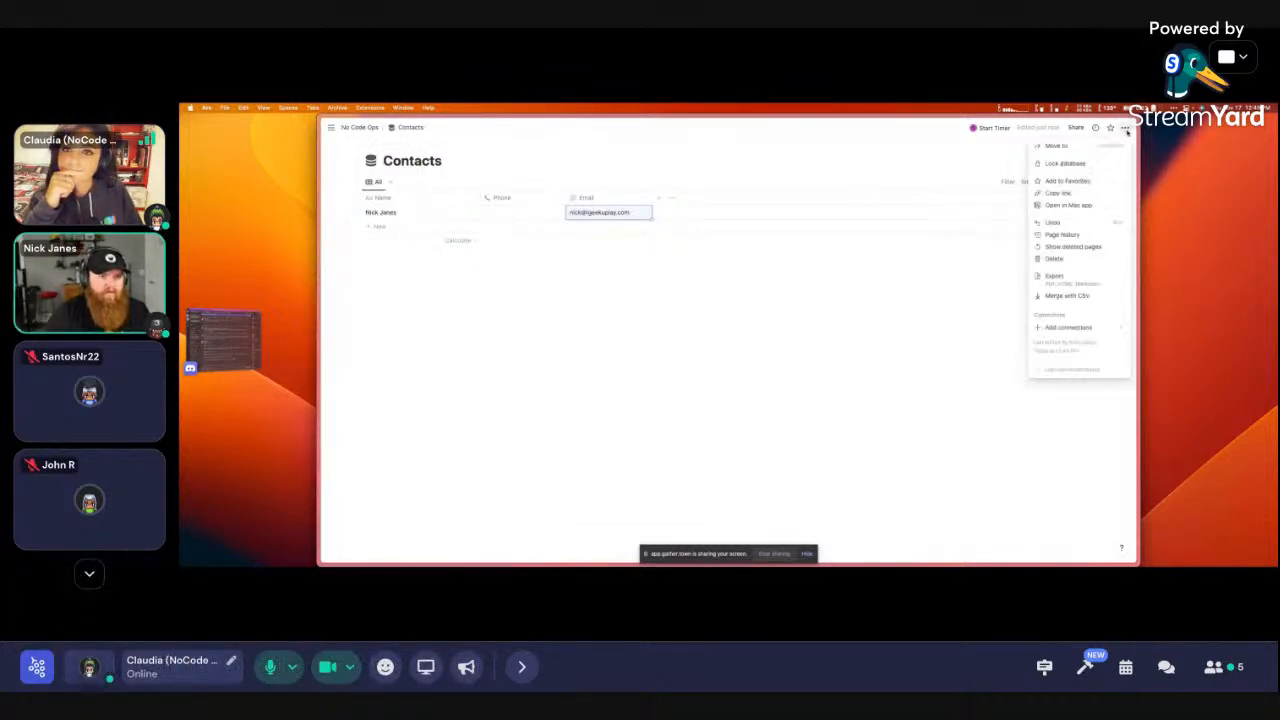
mouse_move(1058, 330)
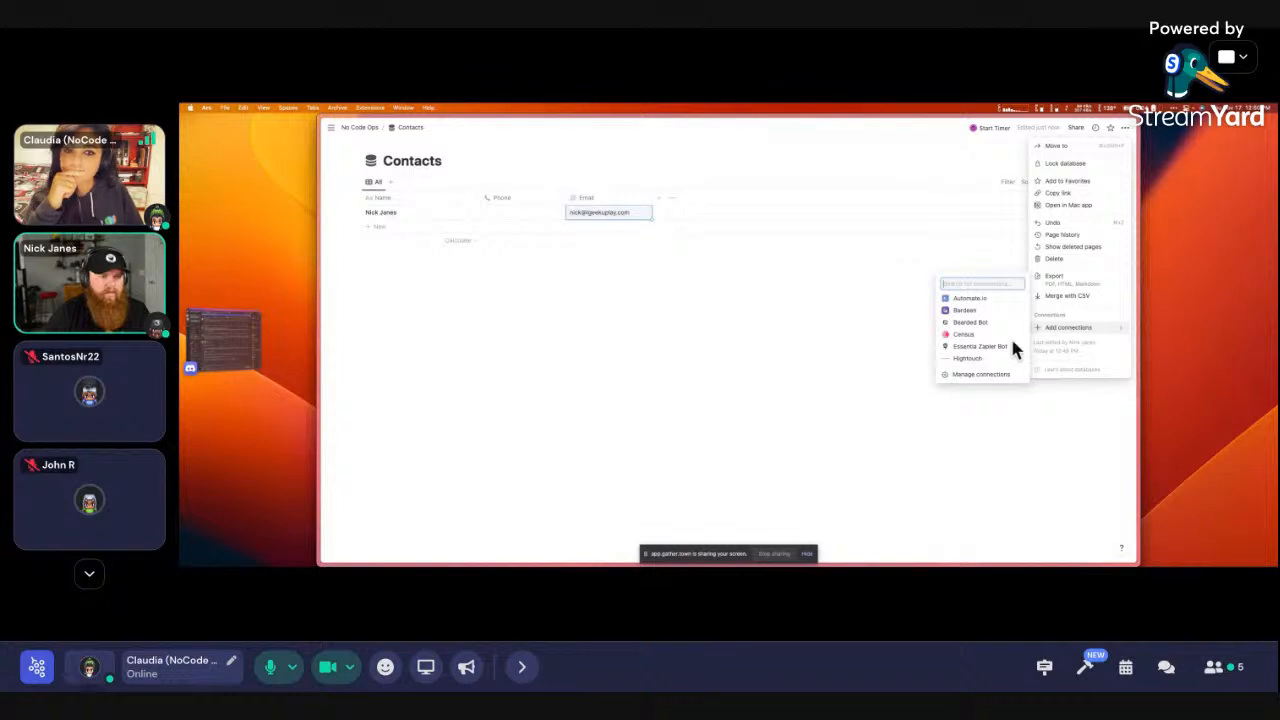
text(developers.notion.com)
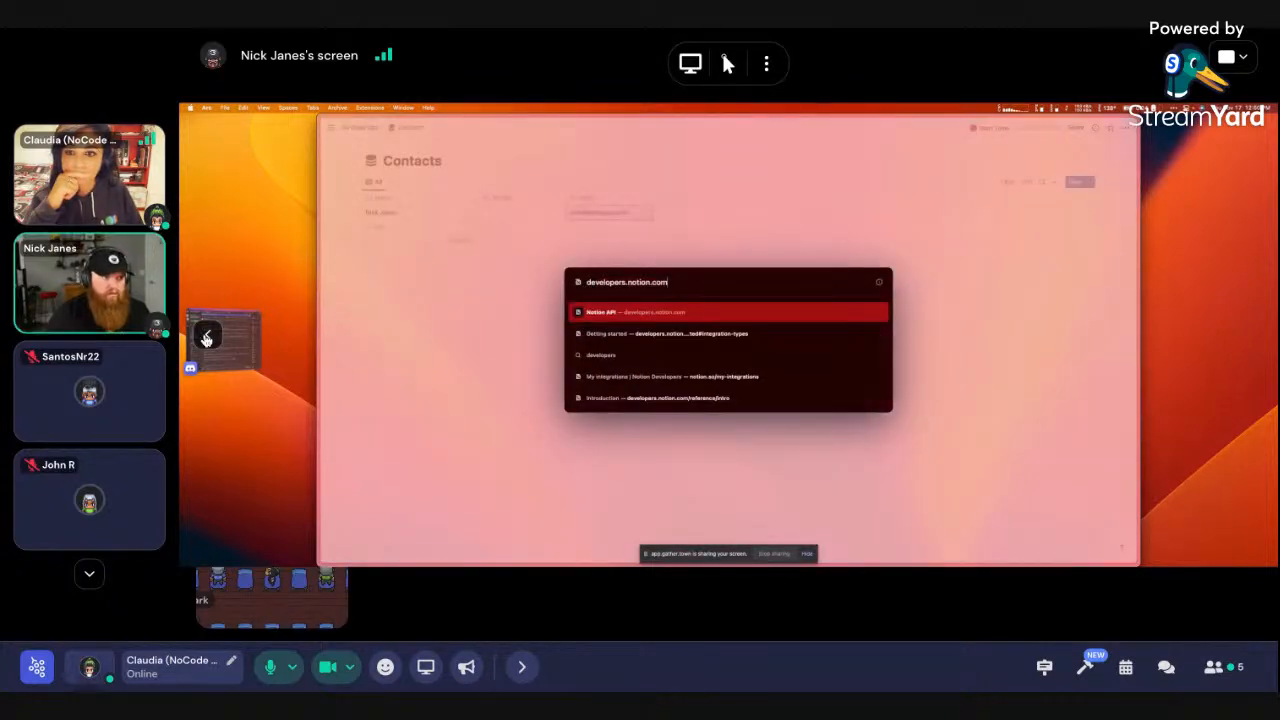
key(Return)
click(205, 340)
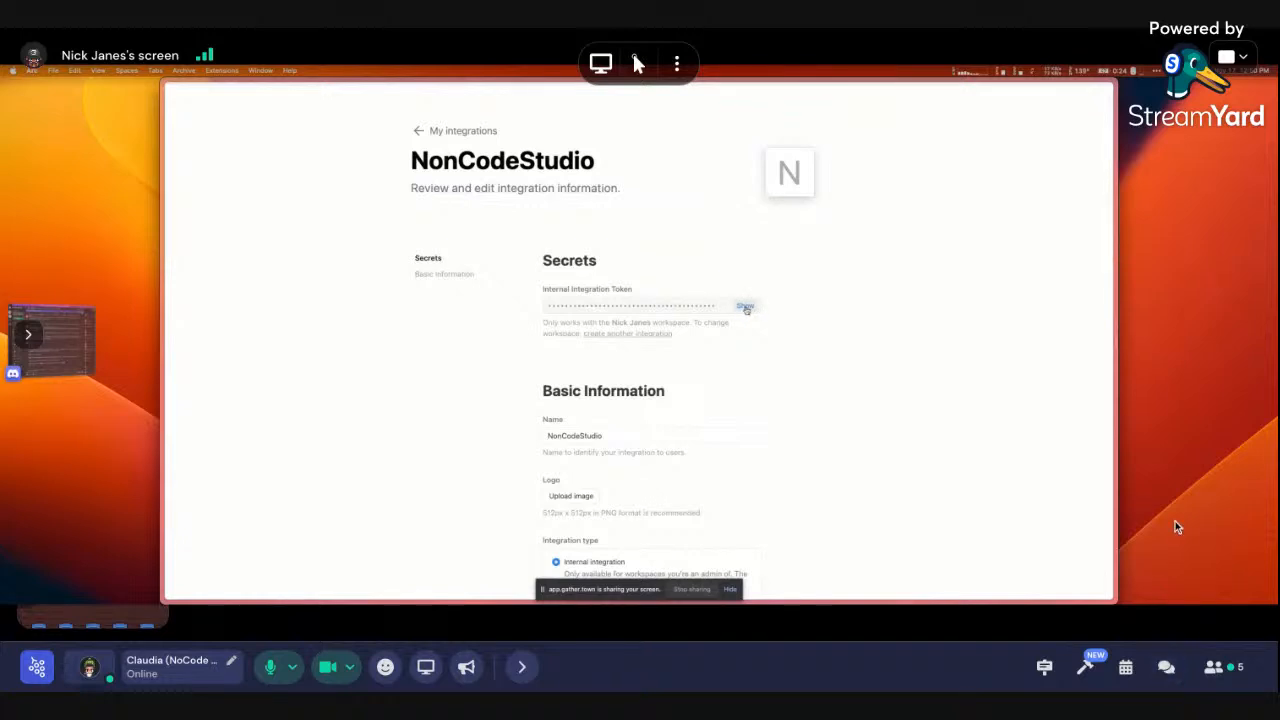
Post 'feel free to drop any questions here :)' in the meeting chat, then close it
click(1176, 665)
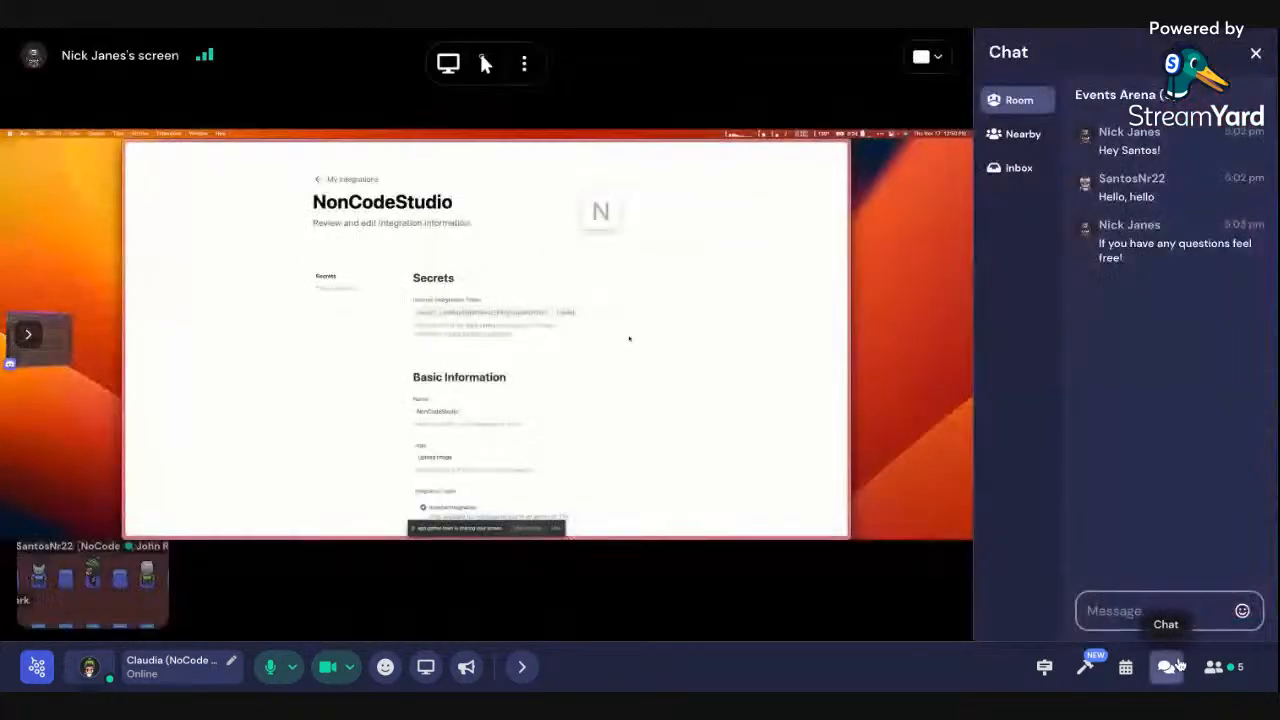
click(1188, 605)
text(fe)
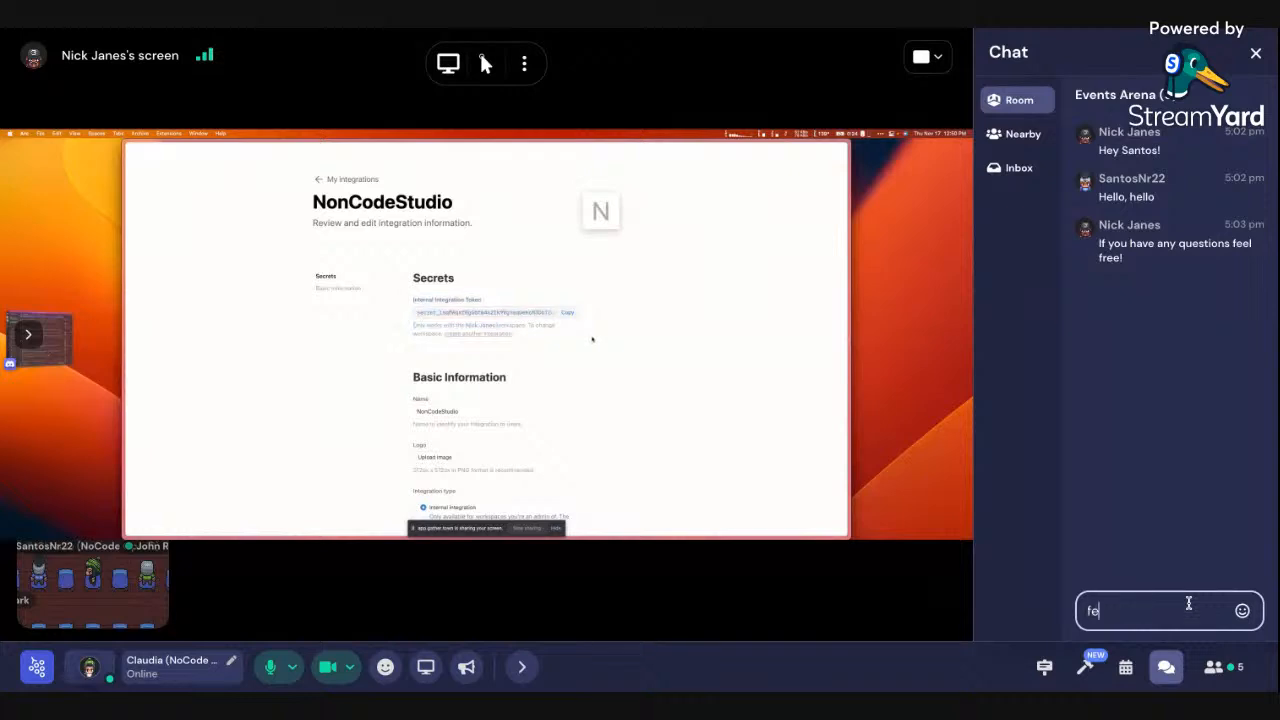
text(el free to drop )
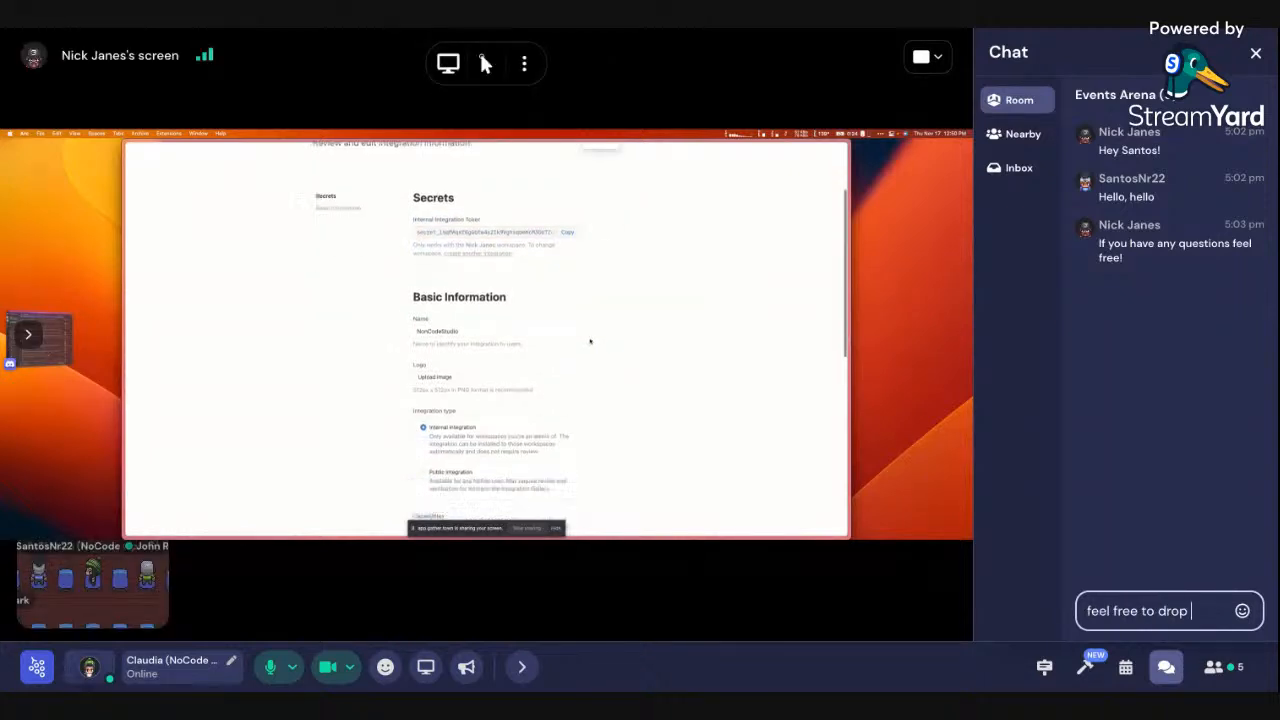
text(any questions here)
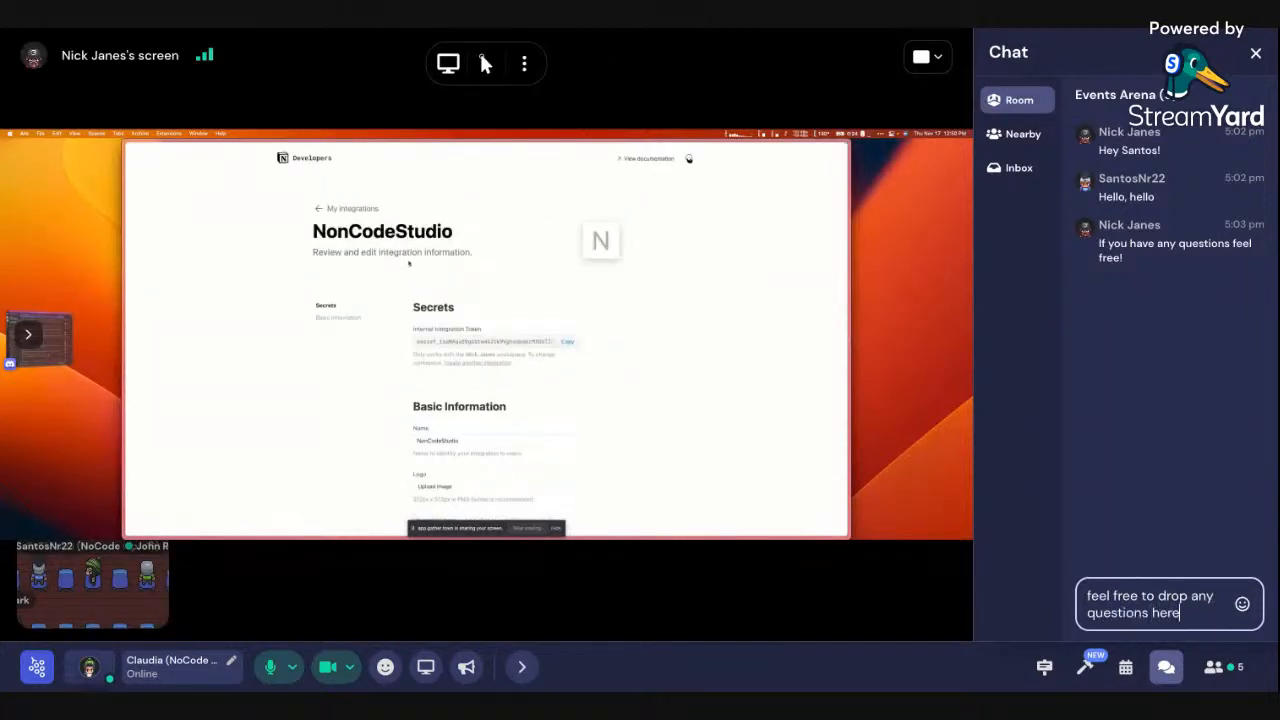
text( :))
key(Return)
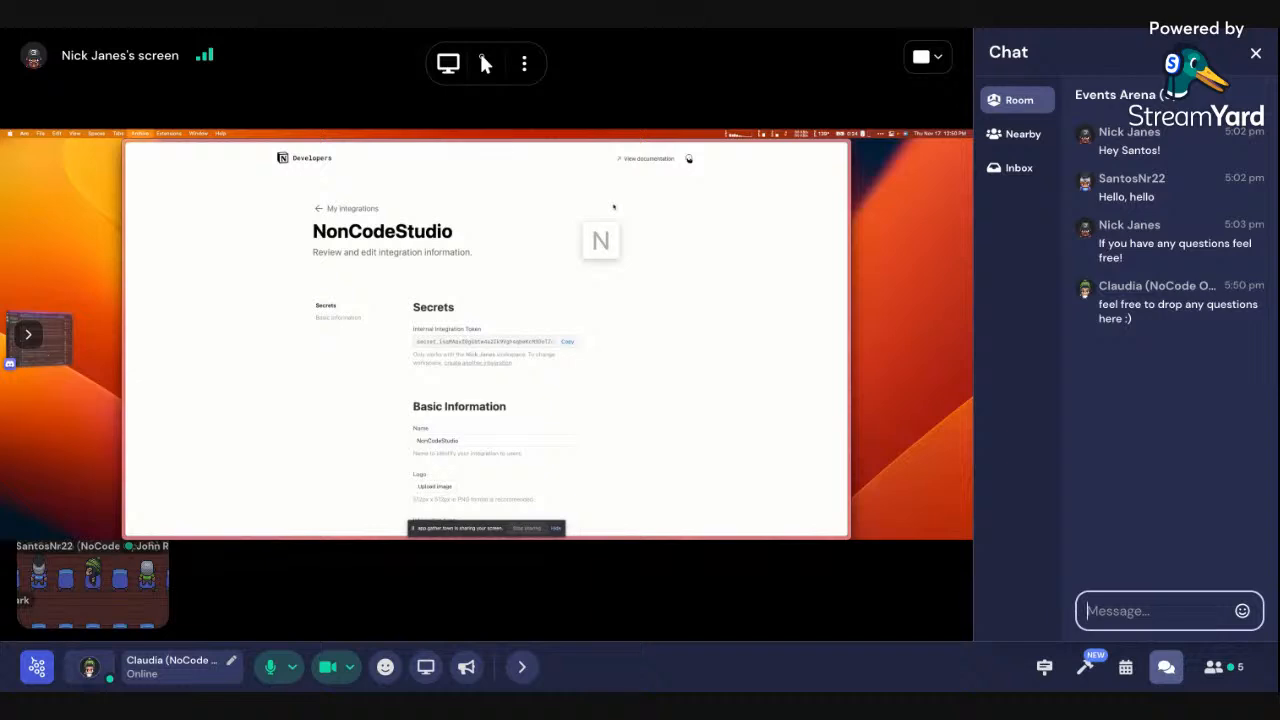
click(1166, 668)
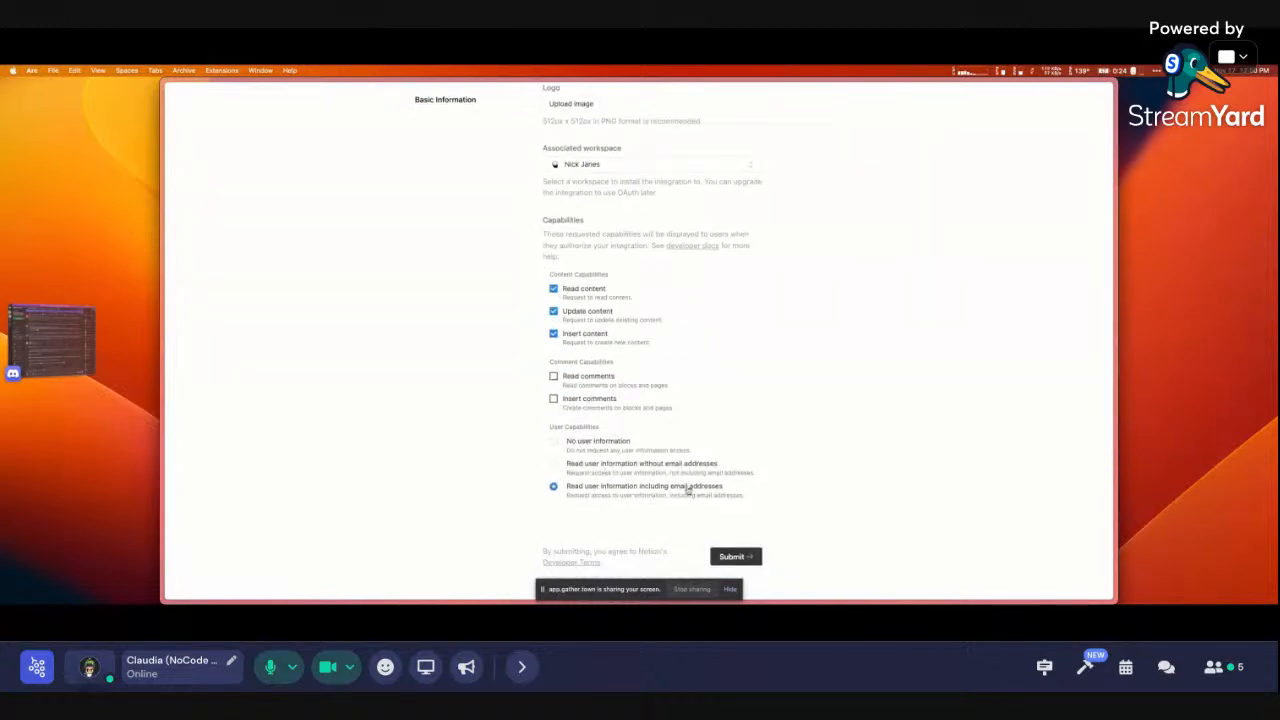
Submit the No Code Ops integration with its chosen capabilities and reveal its internal token
scroll(743, 517, down, 1)
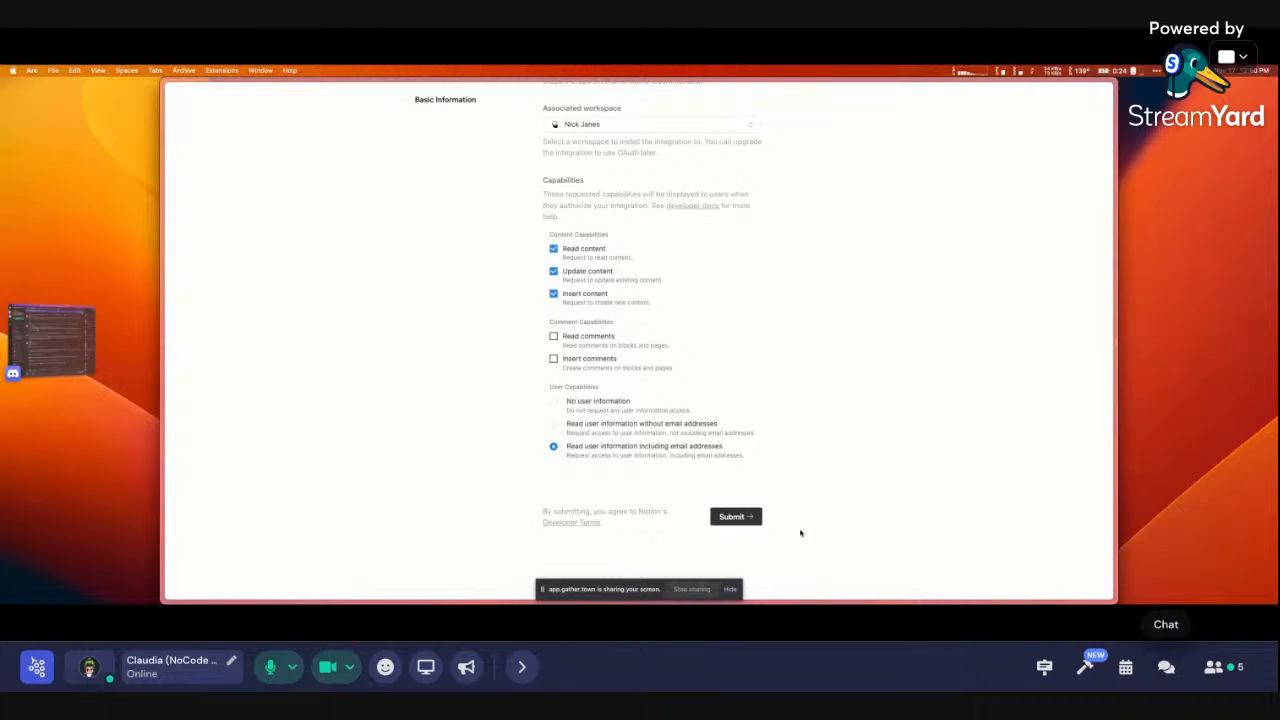
click(747, 517)
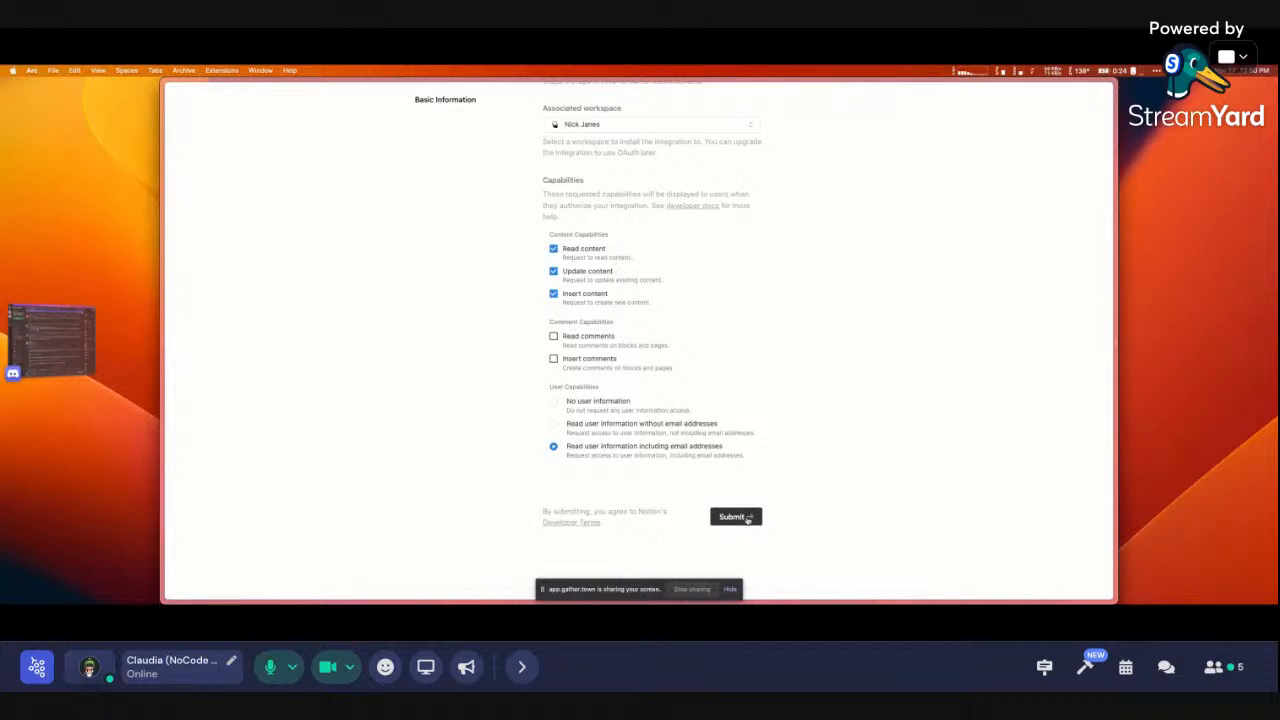
click(745, 344)
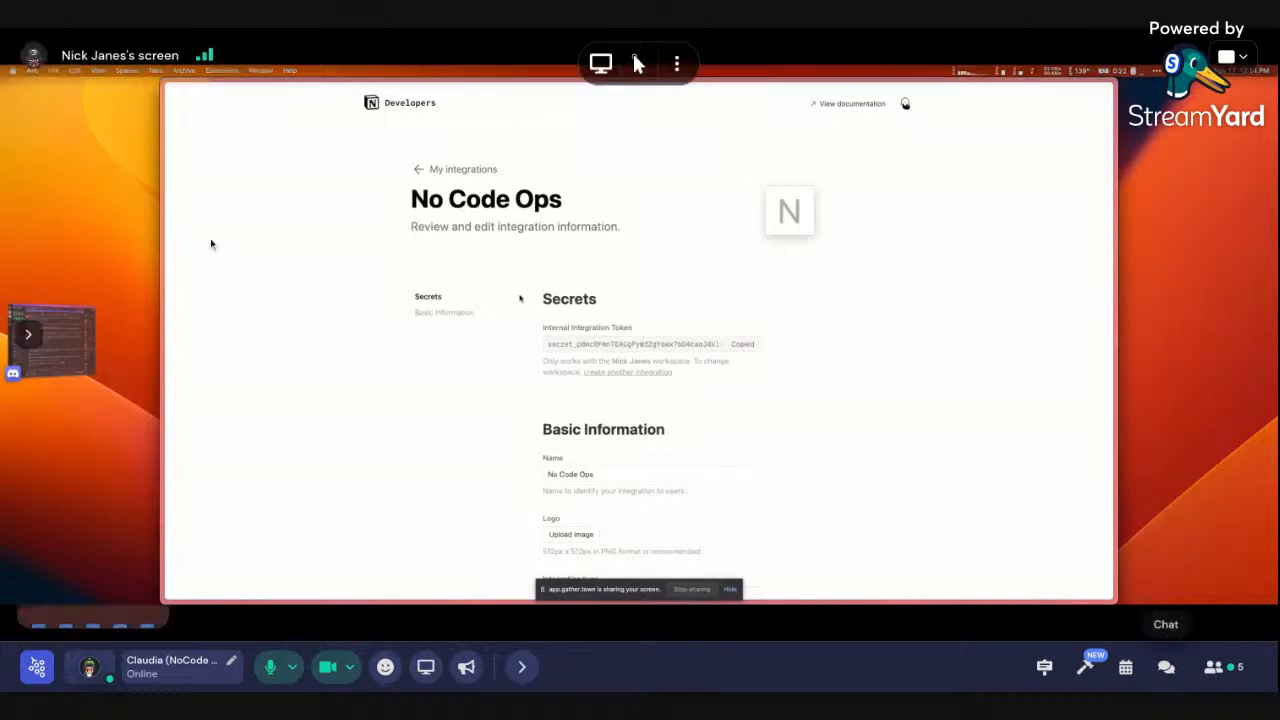
Return to the Contacts database, then open the No Code Ops parent page from the breadcrumb
mouse_move(167, 226)
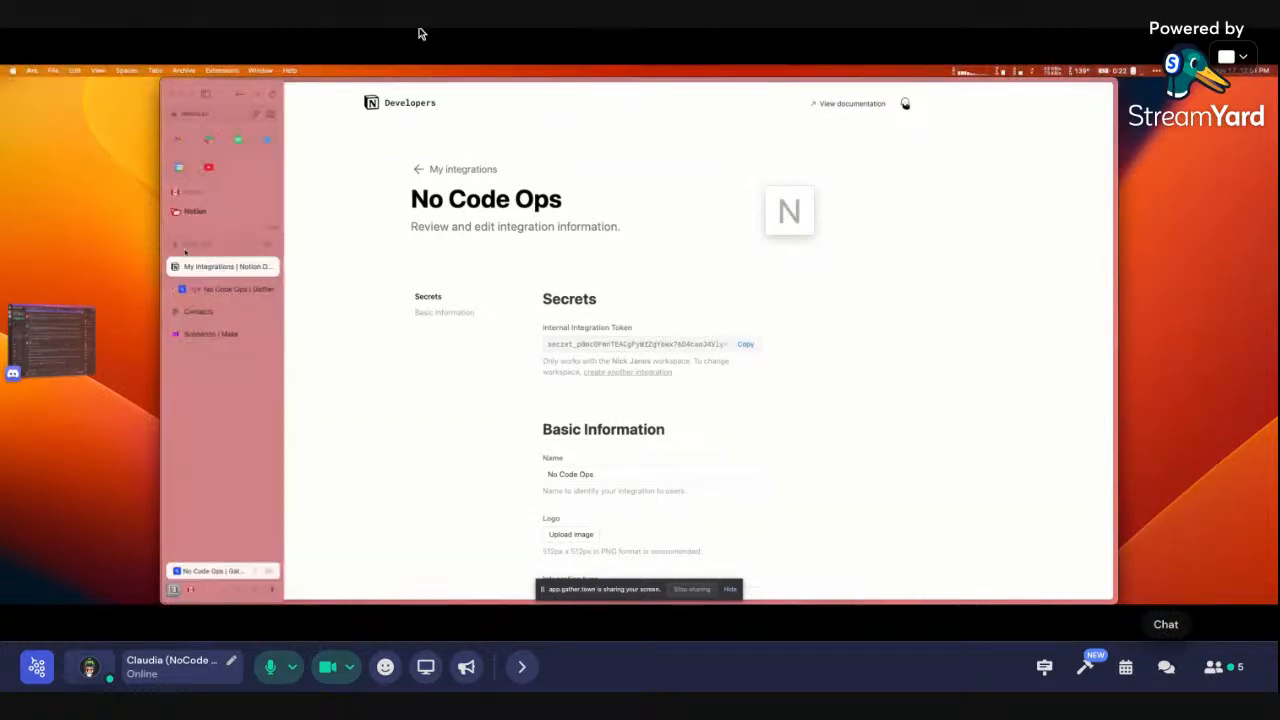
click(198, 311)
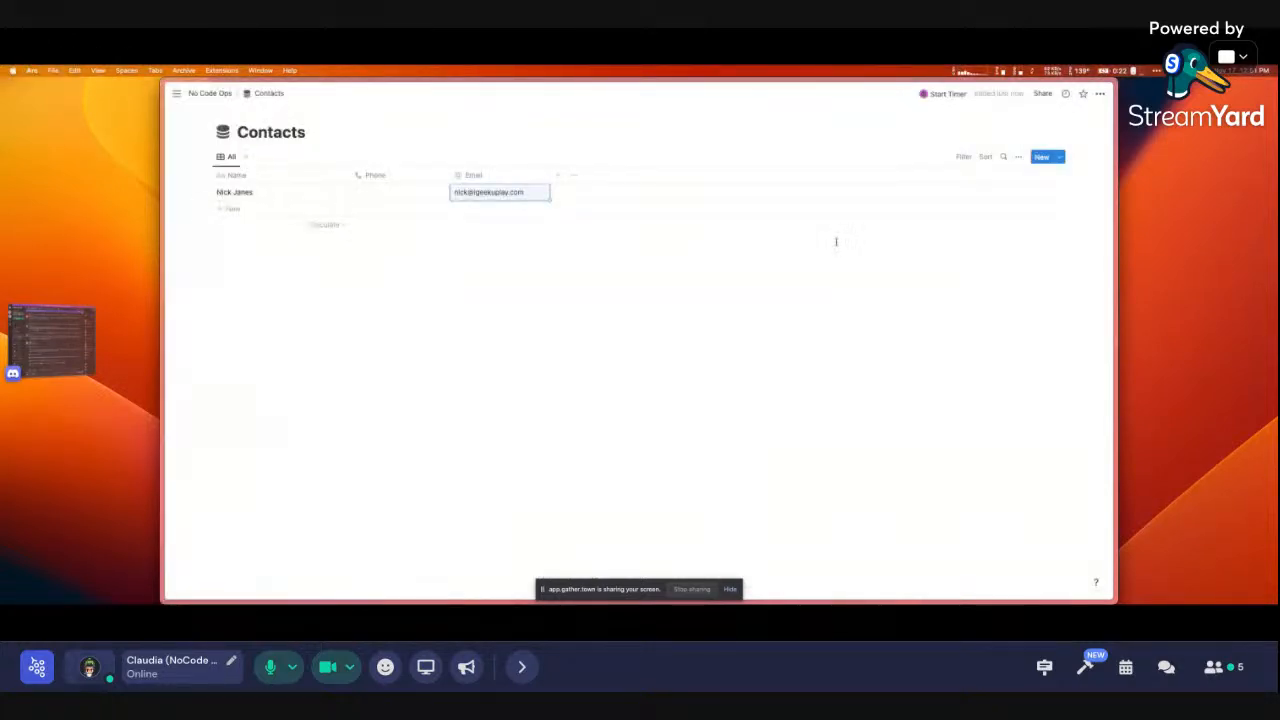
click(953, 271)
click(1099, 94)
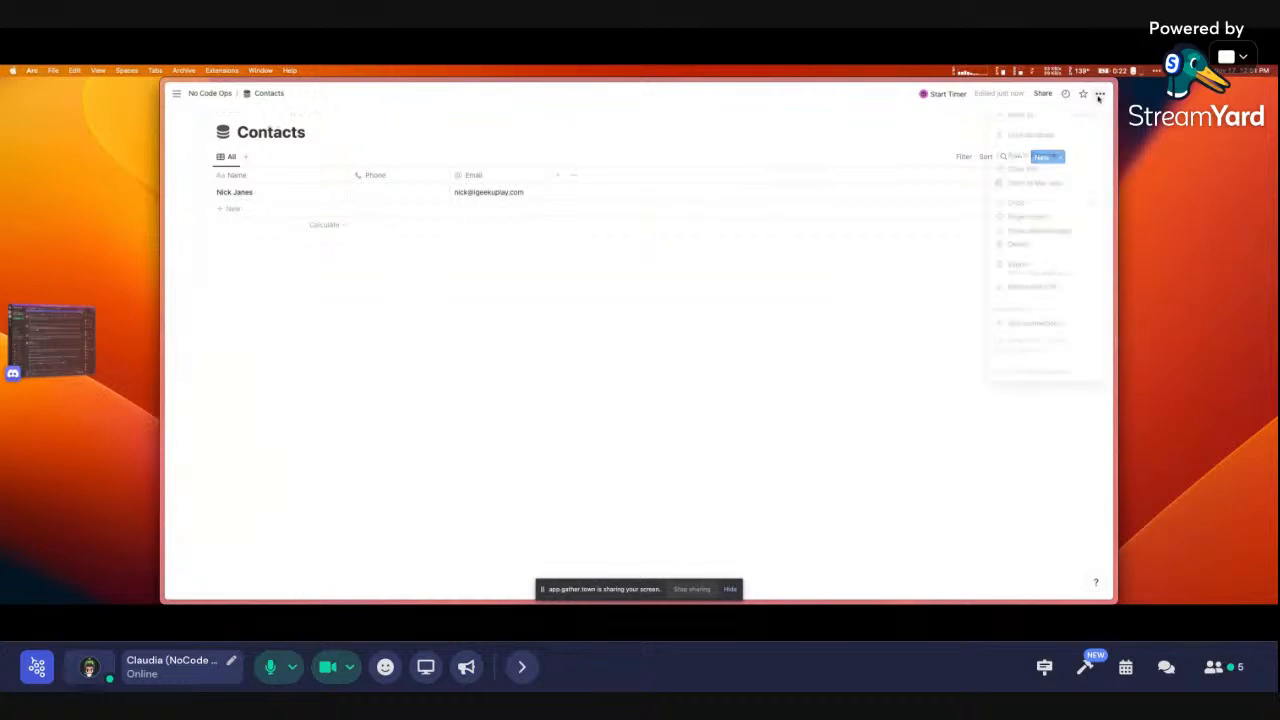
click(1099, 94)
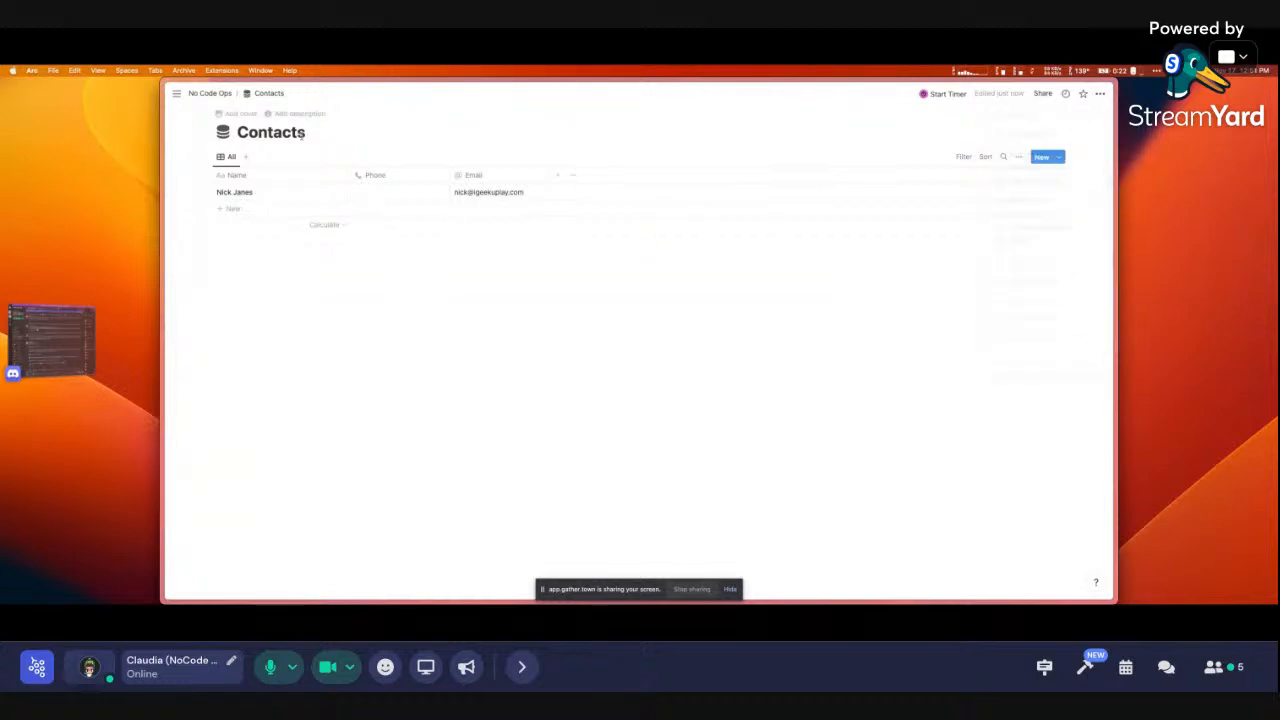
click(210, 93)
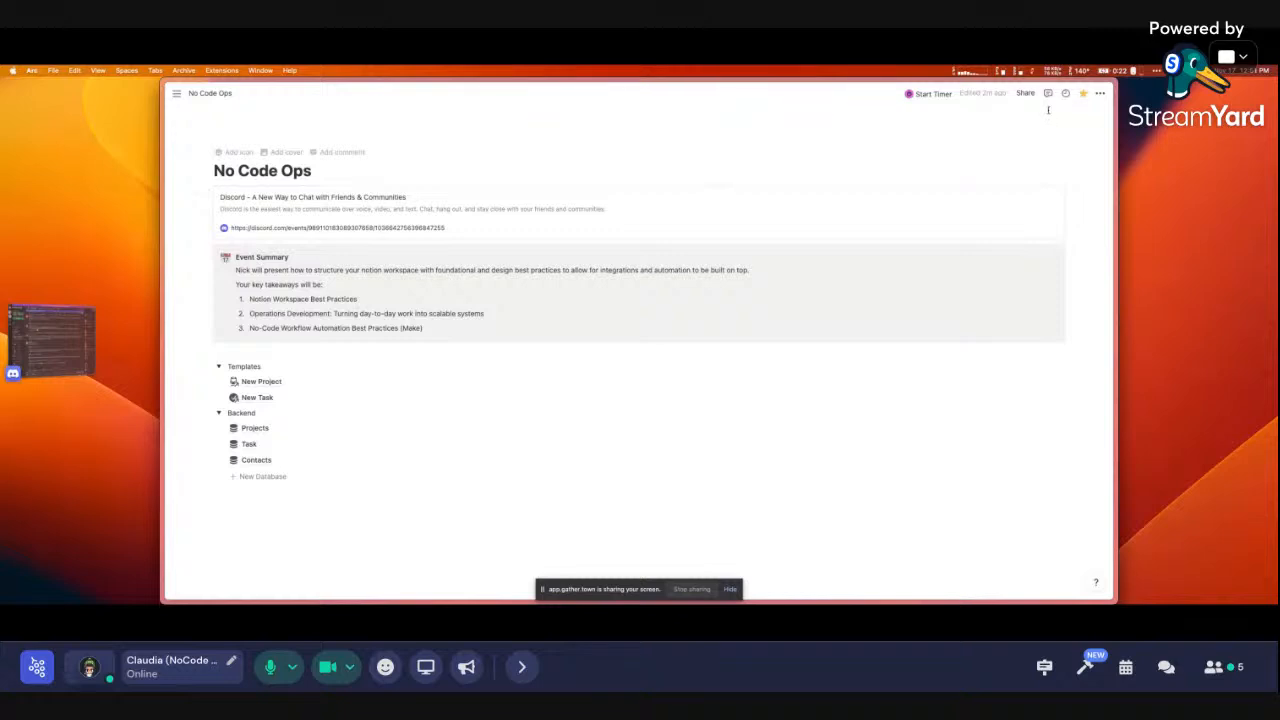
Add NonCodeStudio as a connection on the No Code Ops page, granting access to child pages
click(1100, 93)
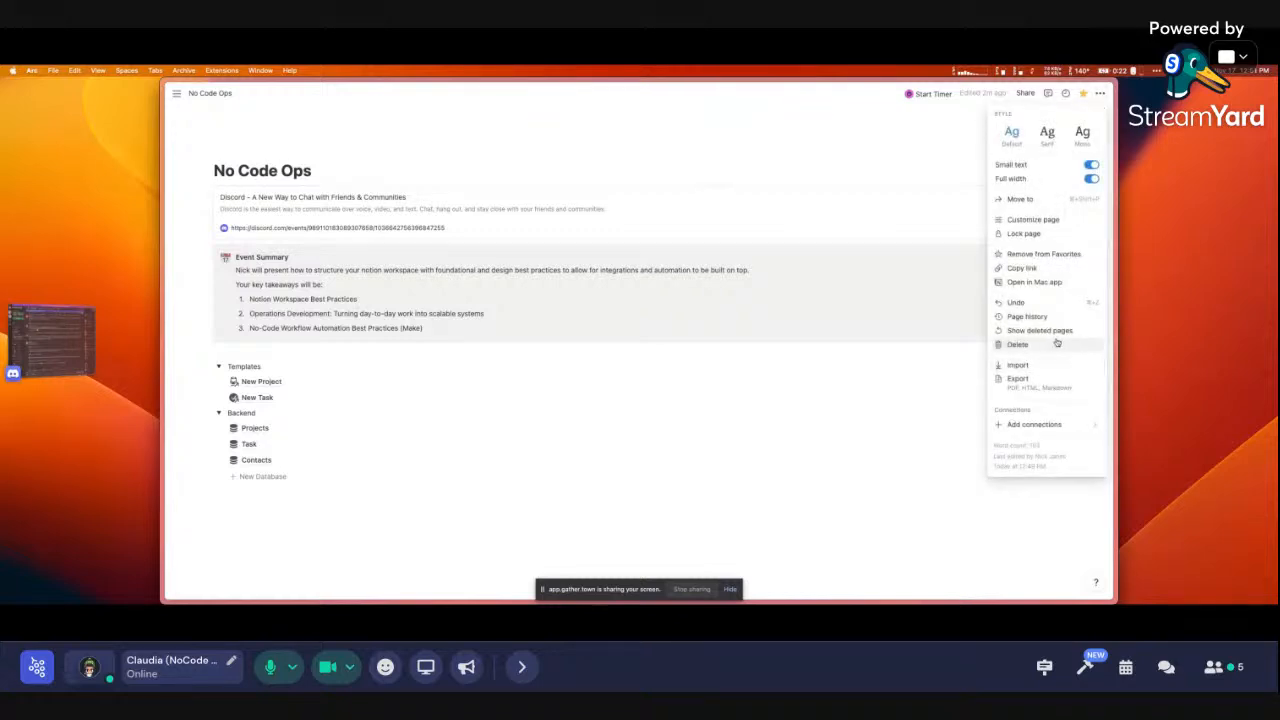
mouse_move(1052, 428)
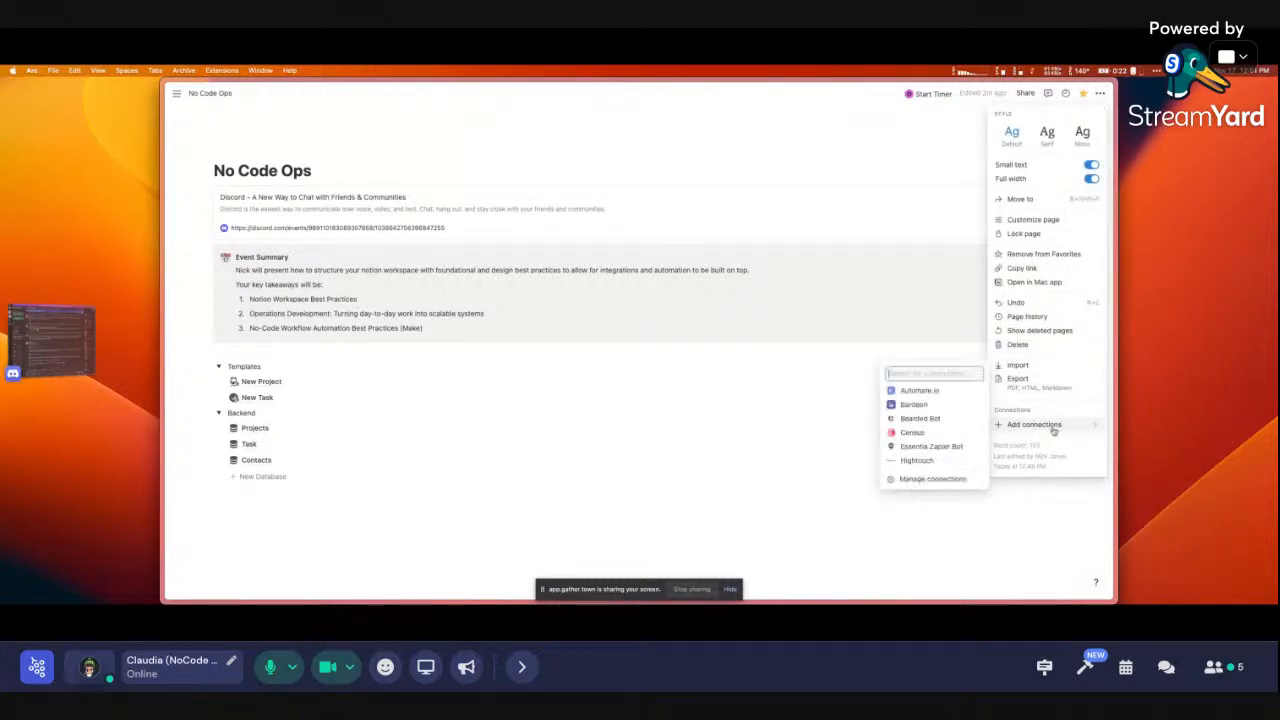
text(o t)
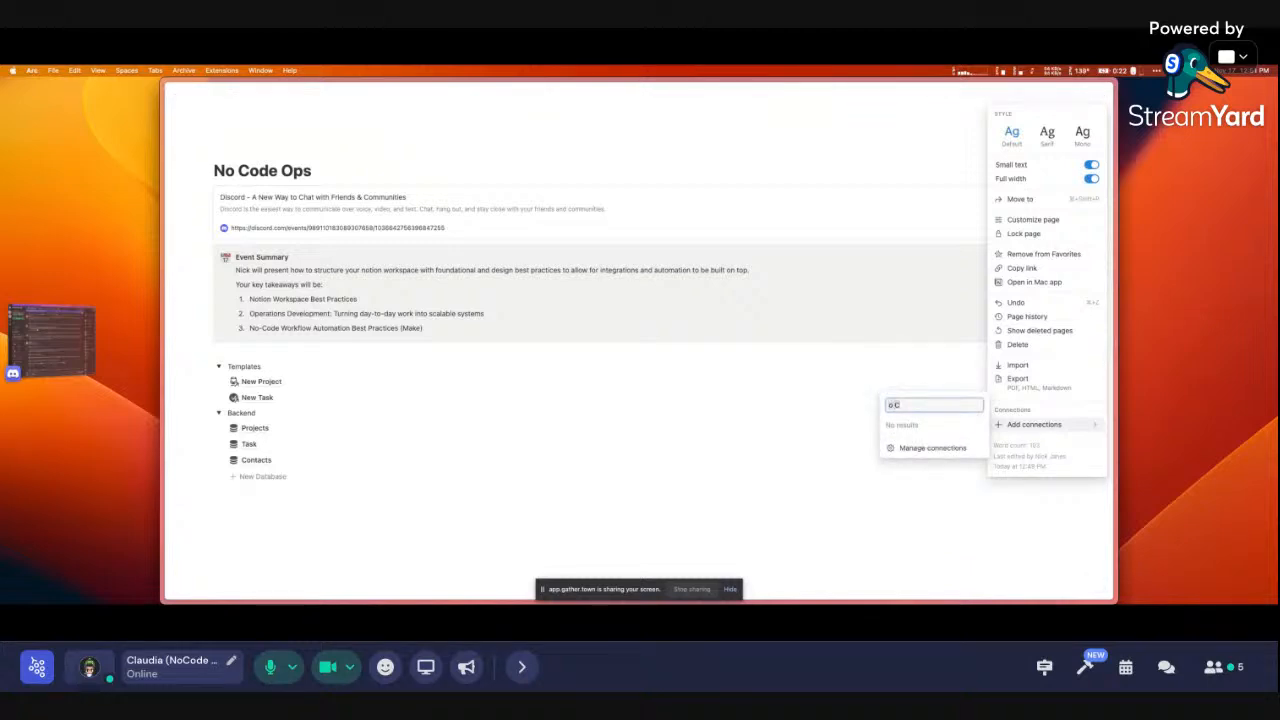
key(BackSpace)
key(BackSpace)
key(BackSpace)
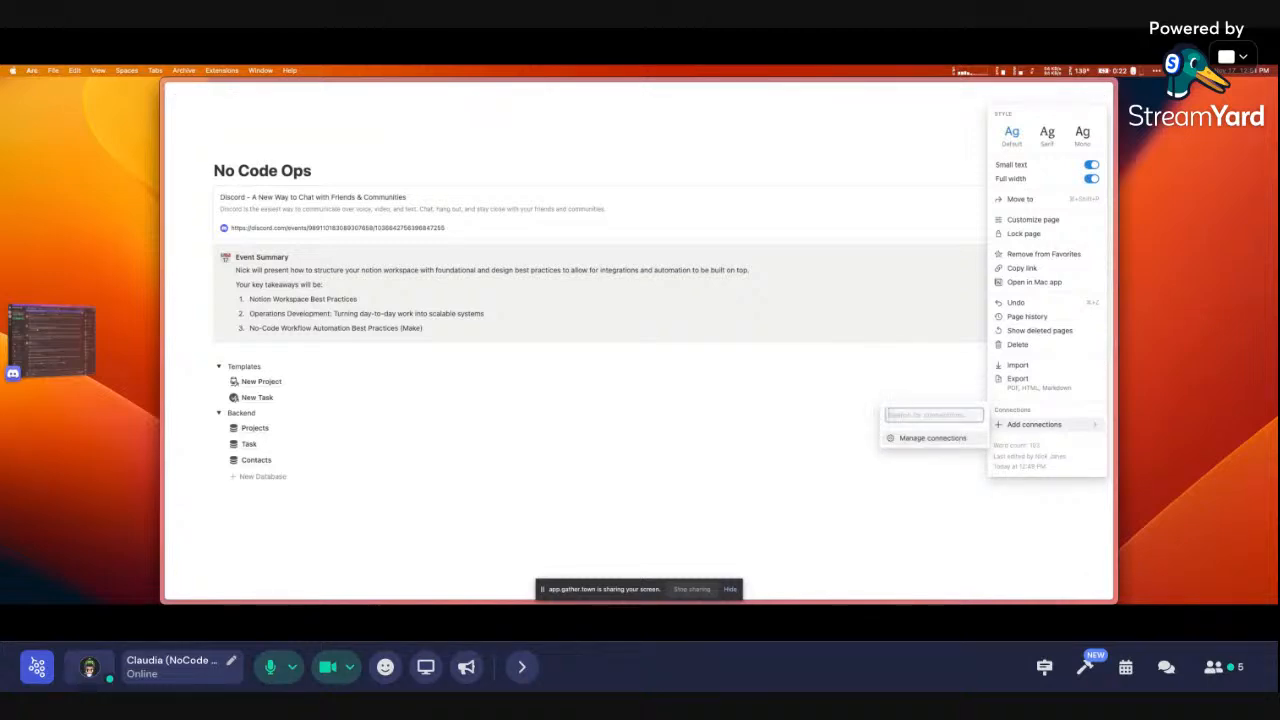
text(o od)
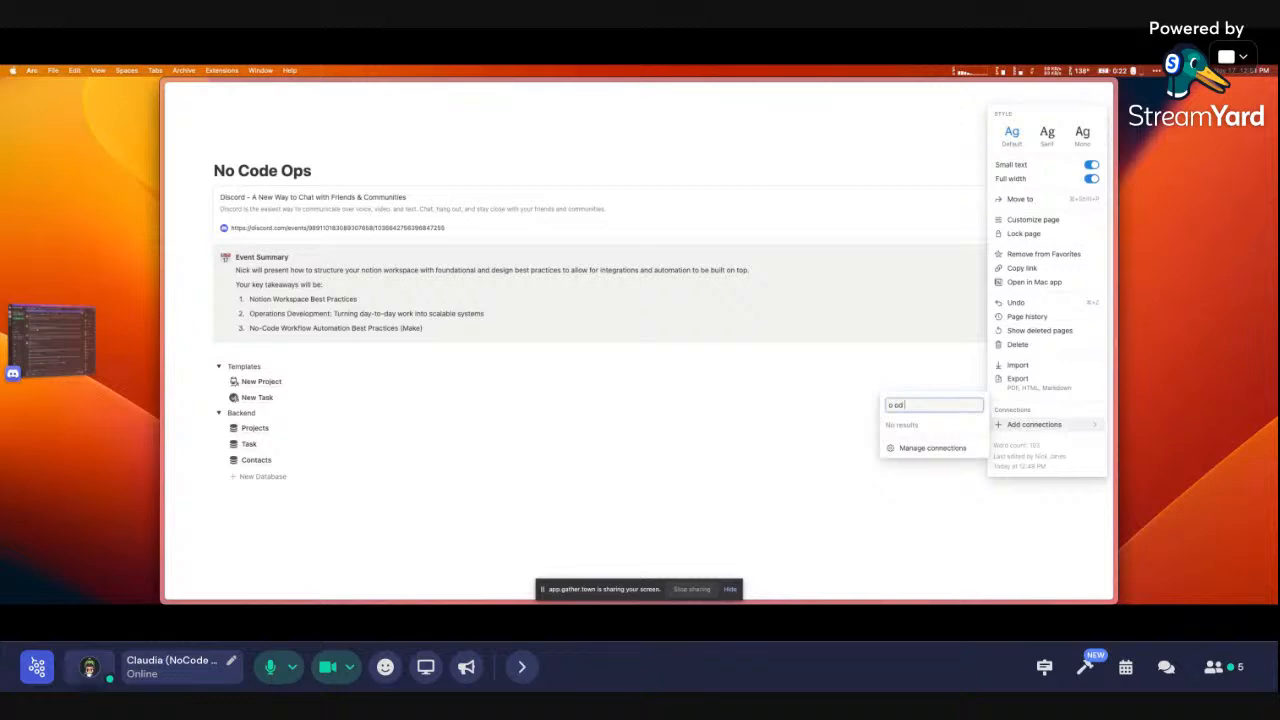
key(BackSpace)
key(BackSpace)
key(BackSpace)
key(BackSpace)
text(No)
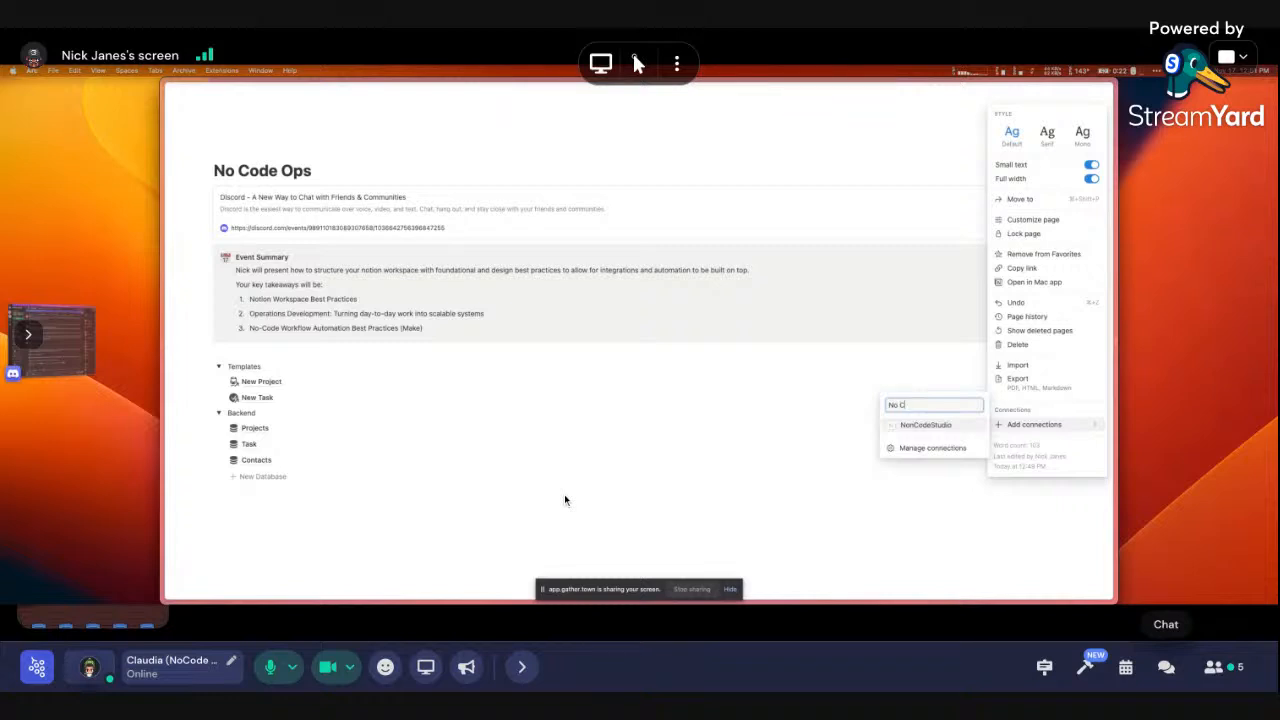
text( Co)
click(926, 425)
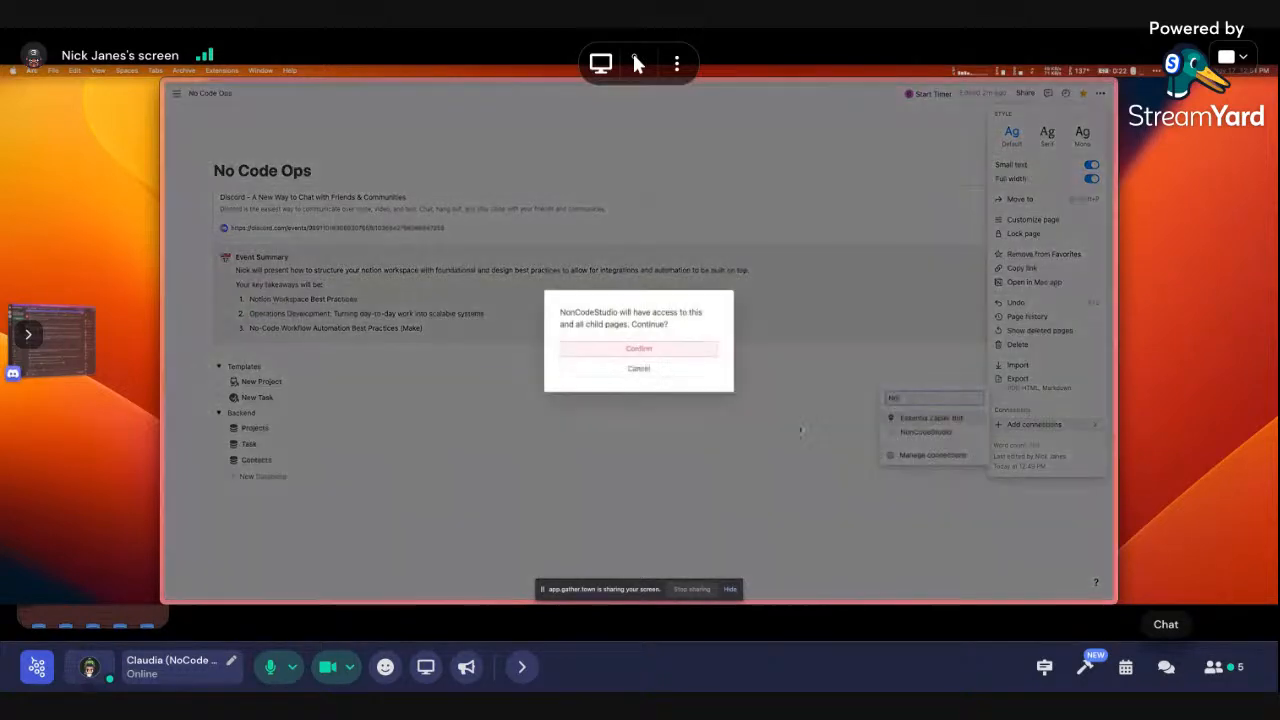
click(659, 353)
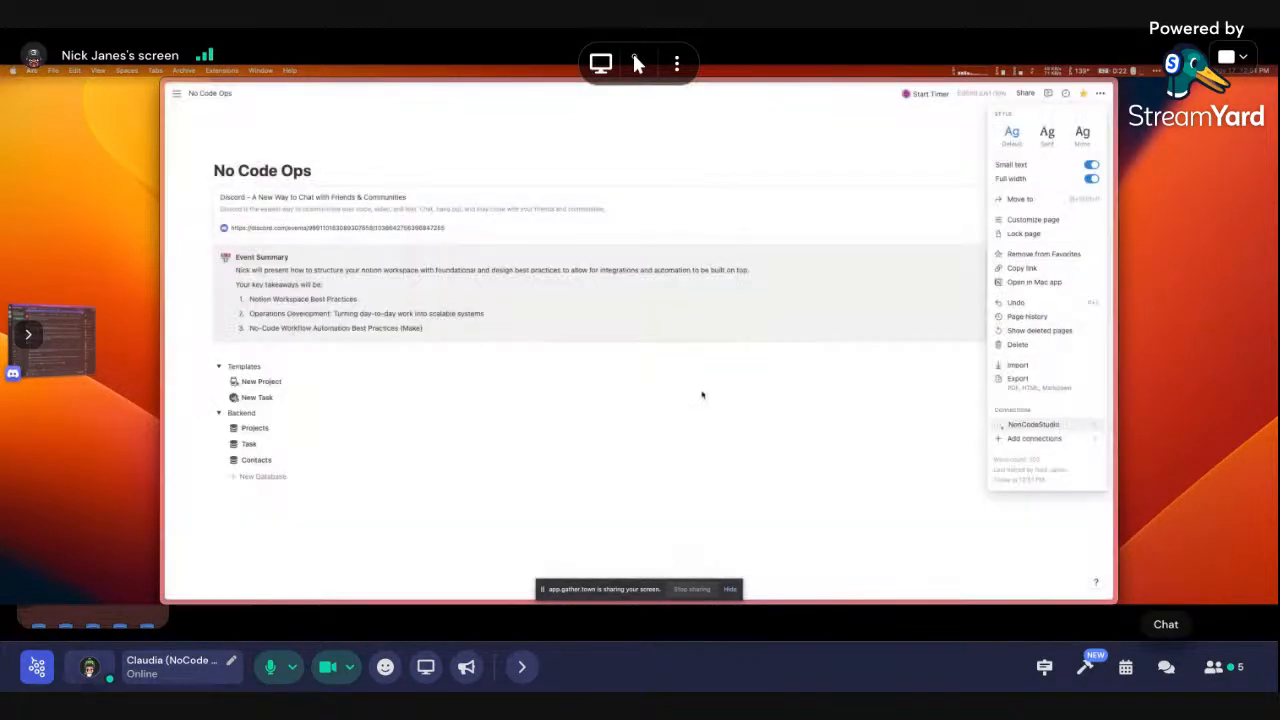
mouse_move(1037, 427)
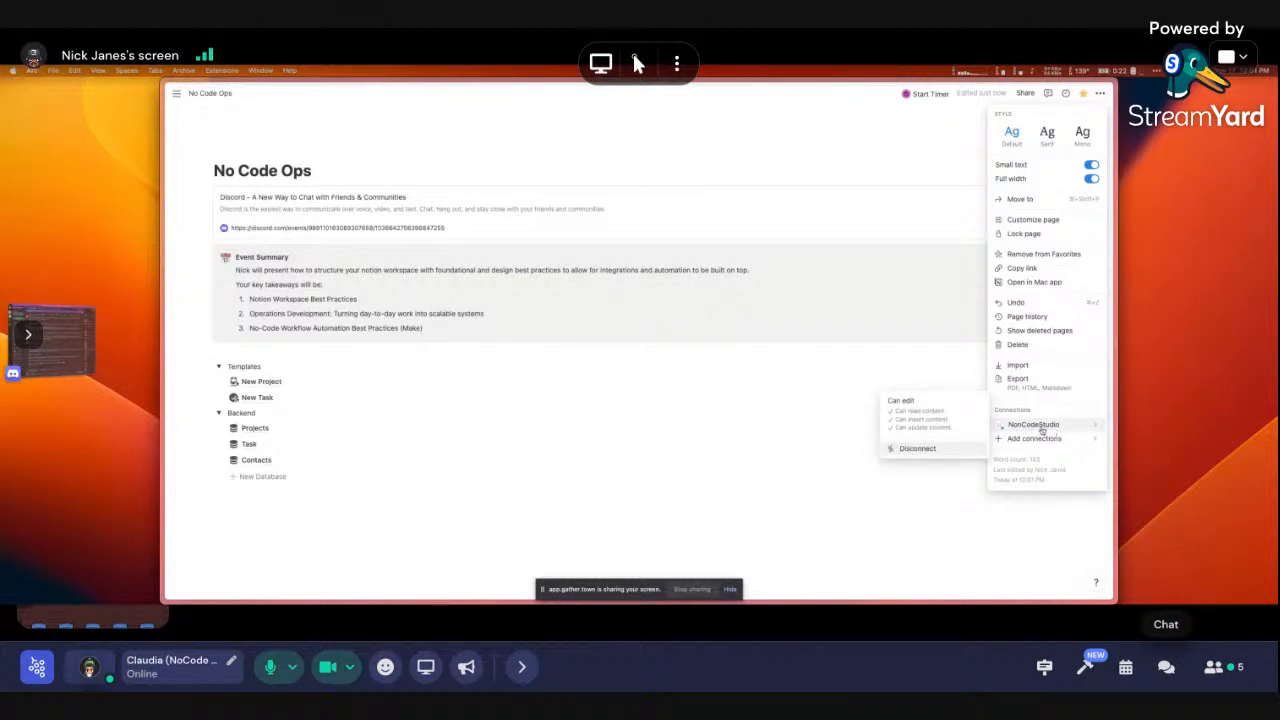
click(505, 450)
Confirm the Projects database inherits the connection, then go back to No Code Ops
click(256, 430)
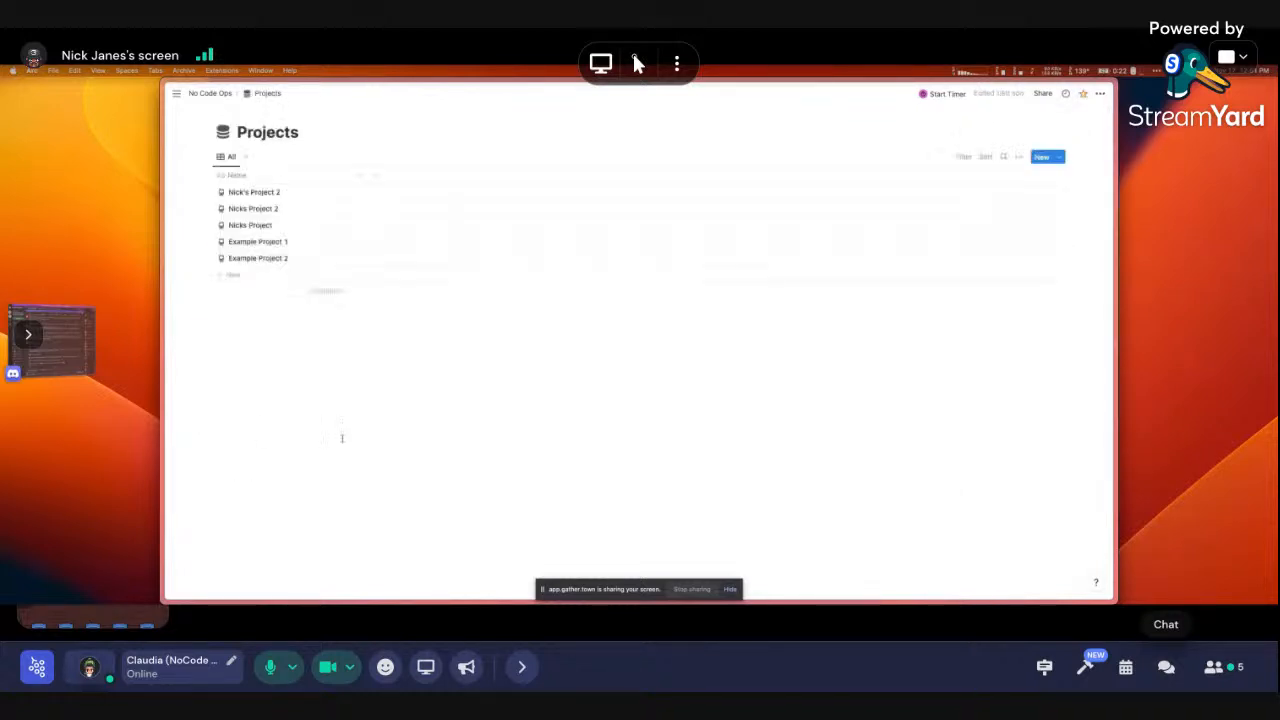
click(1100, 93)
mouse_move(1034, 344)
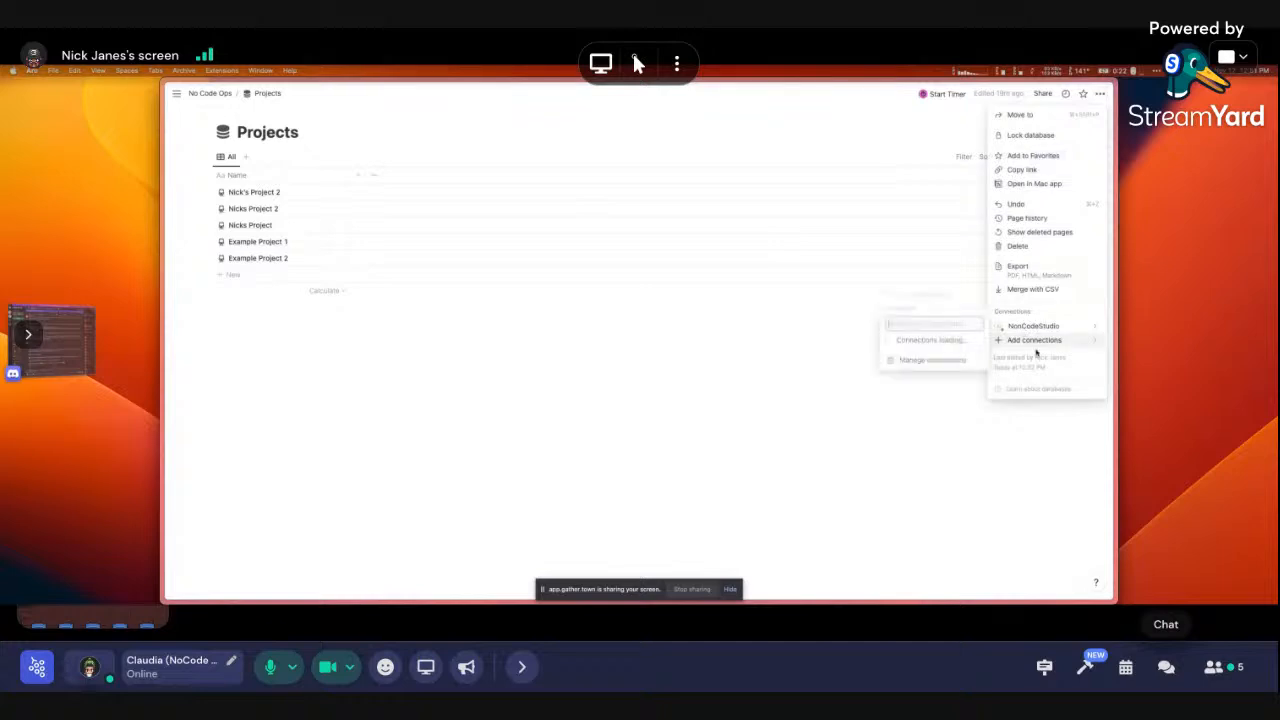
click(673, 409)
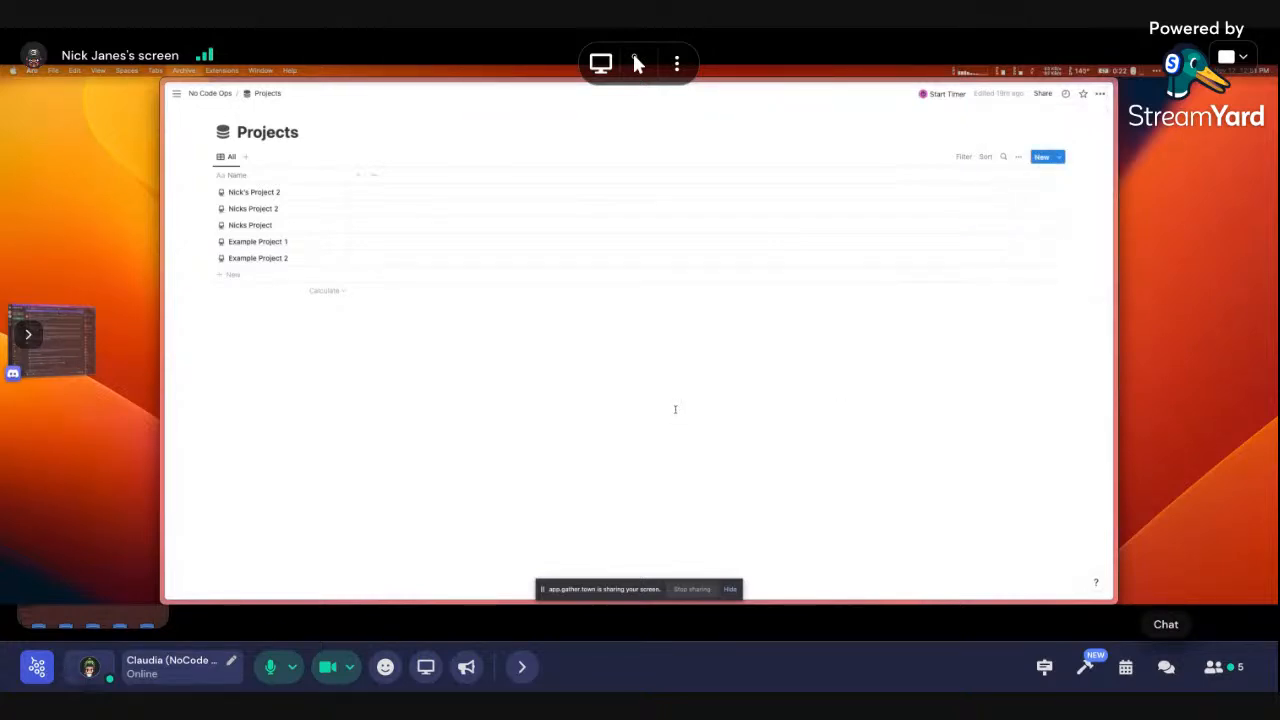
key(super+bracketleft)
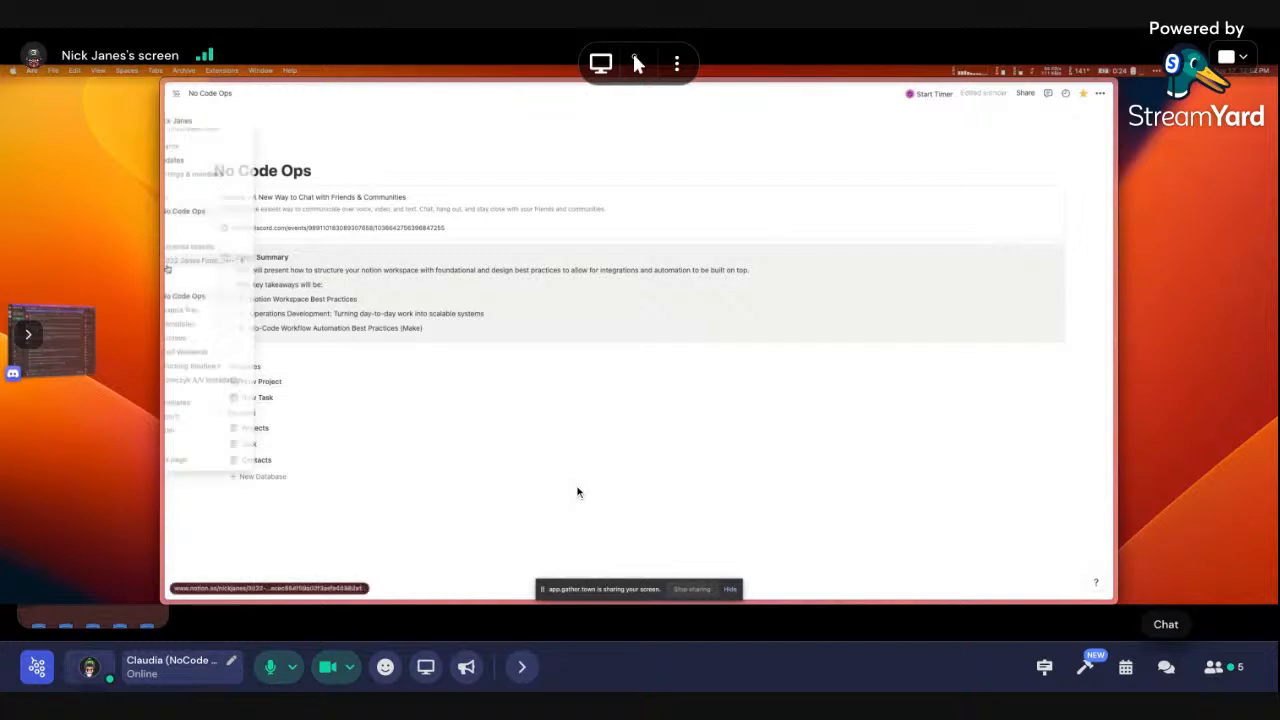
Create a new Make scenario, search 'notion' and add the Watch Database Items trigger
mouse_move(158, 352)
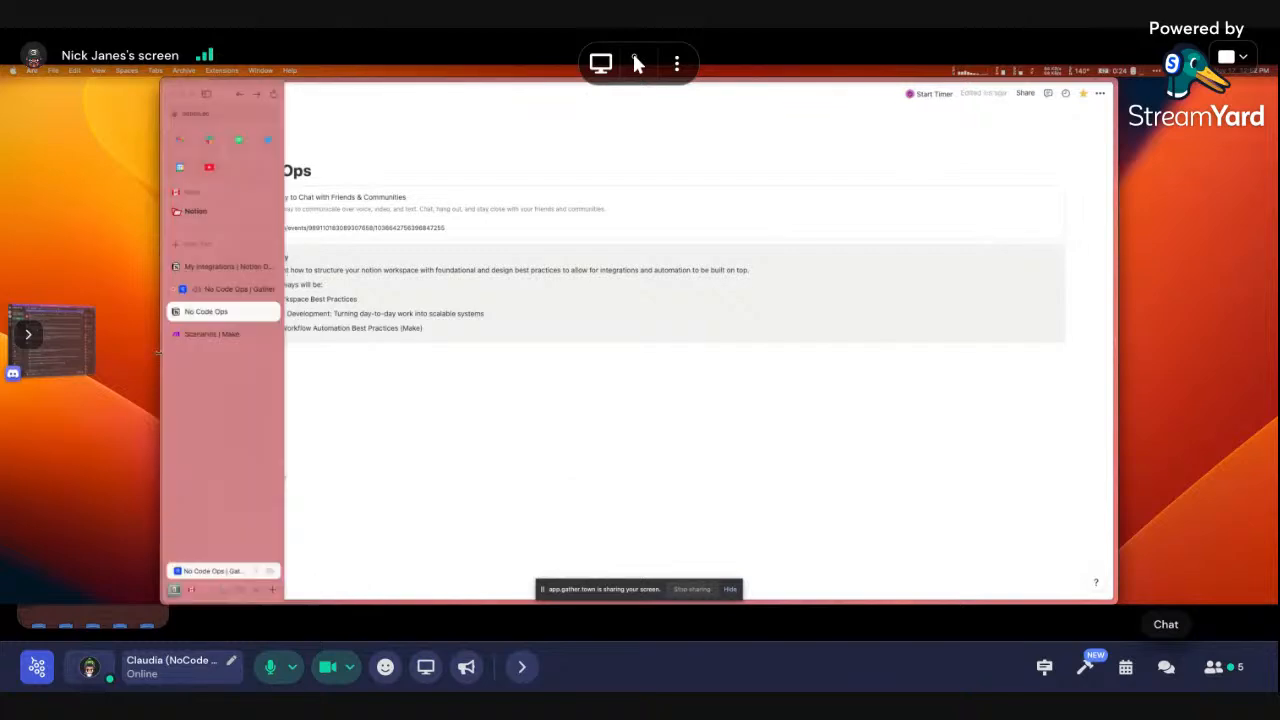
click(212, 334)
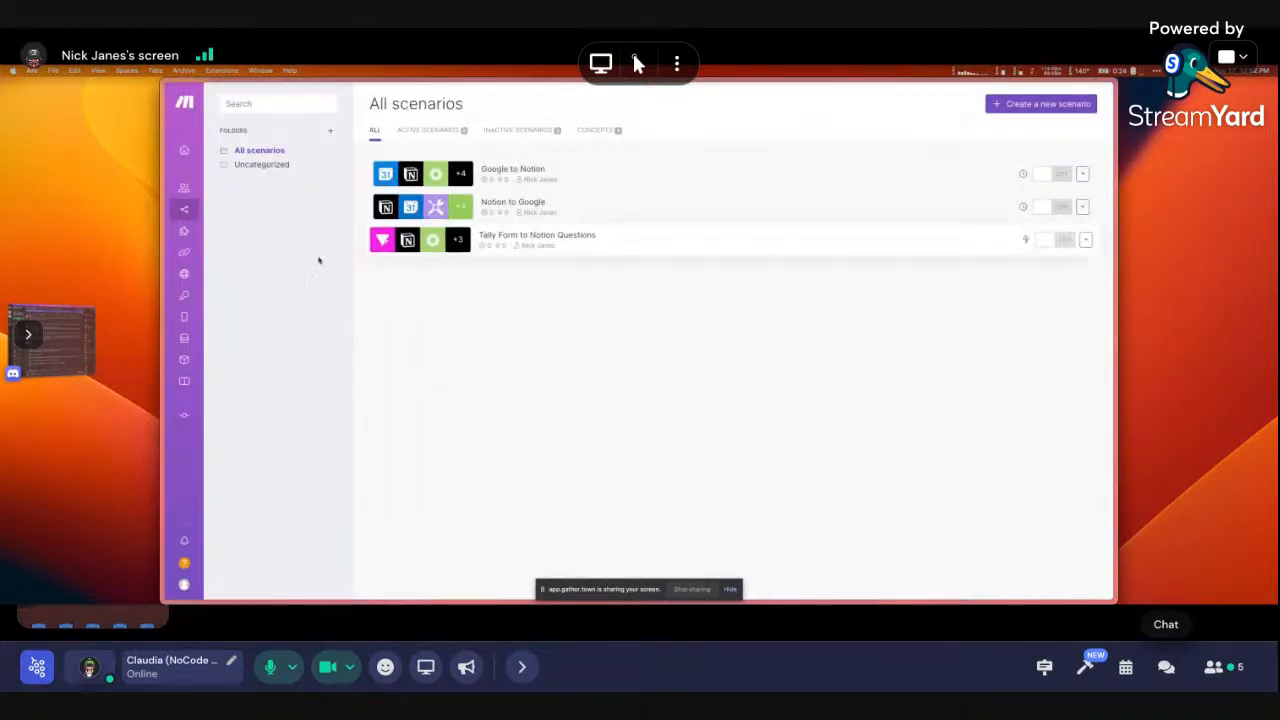
mouse_move(208, 217)
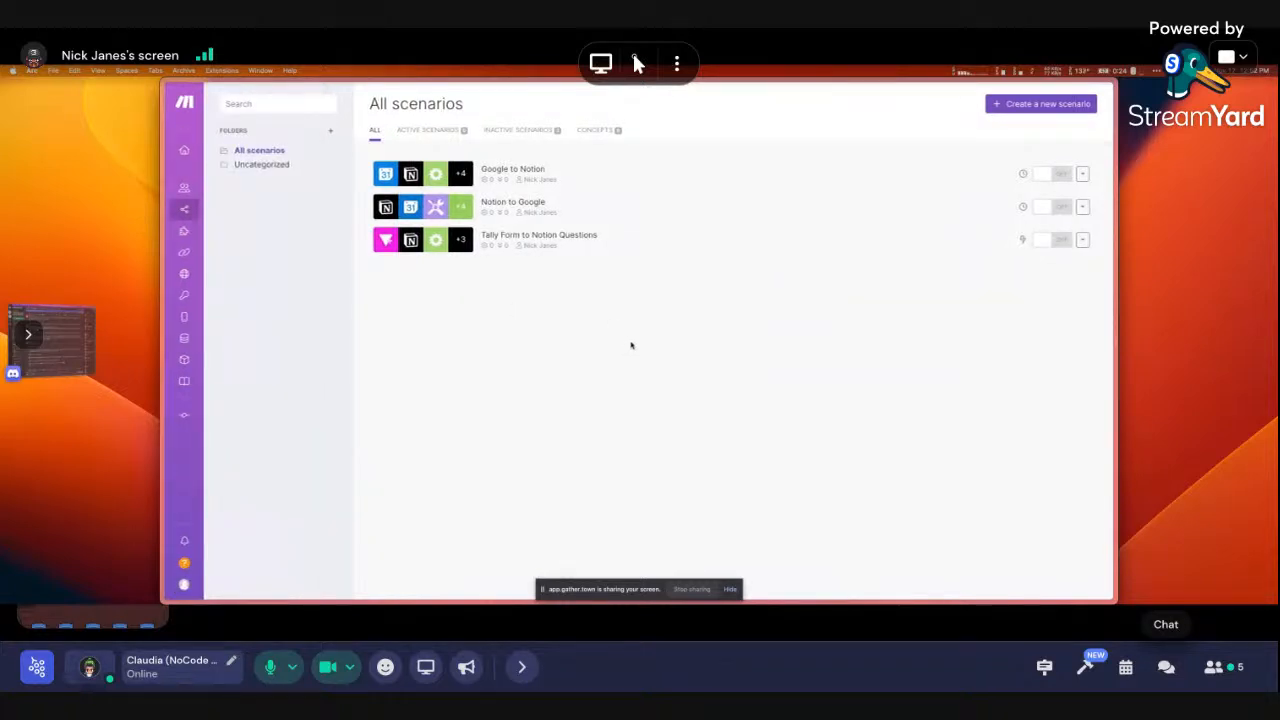
click(1024, 106)
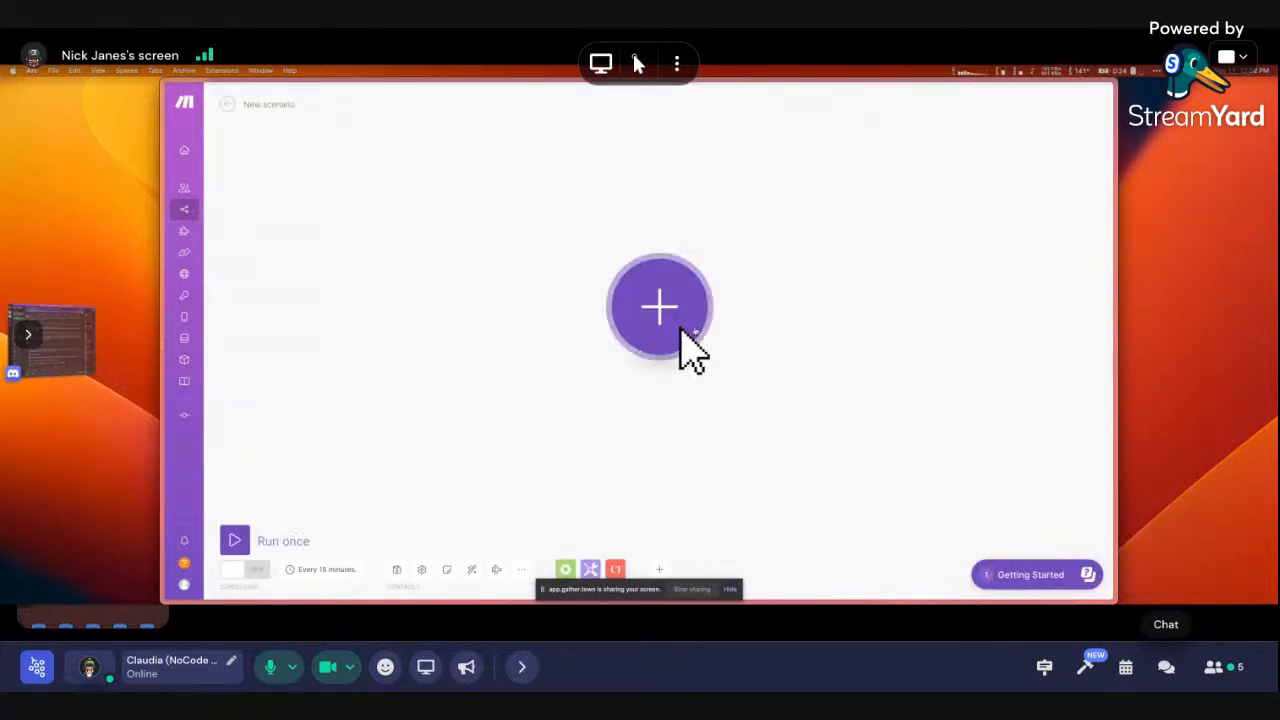
click(659, 302)
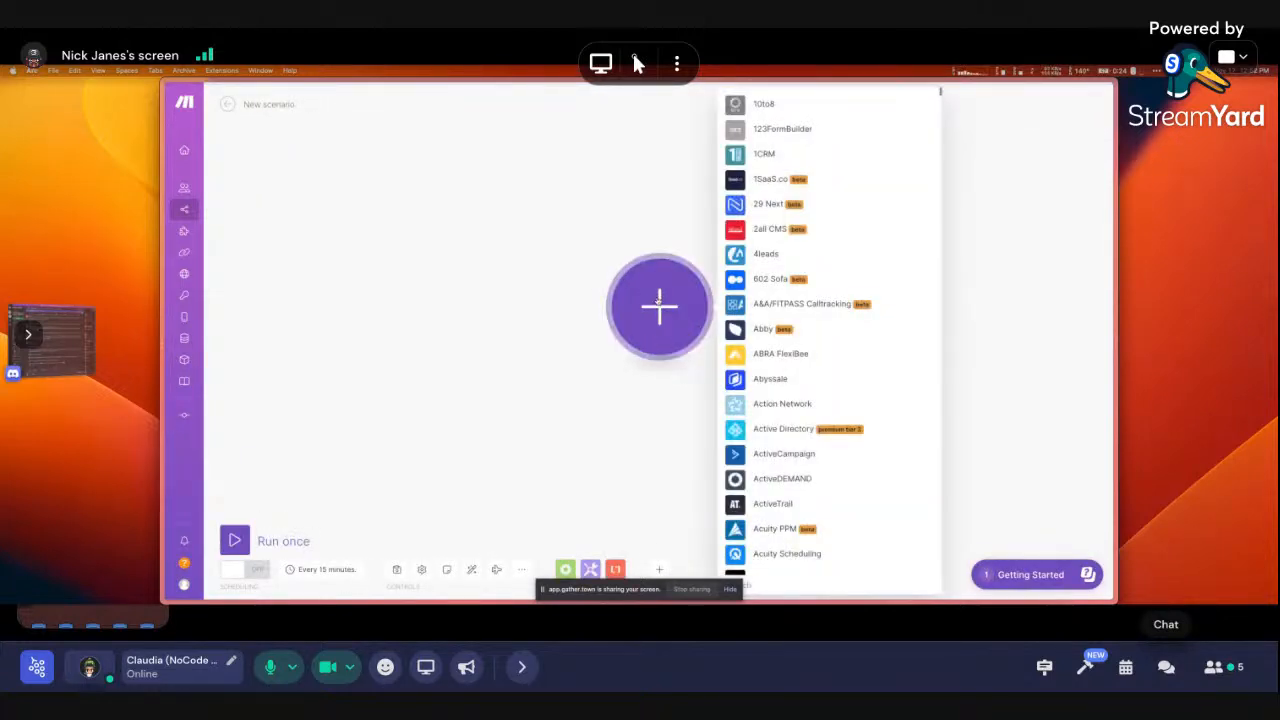
text(notion)
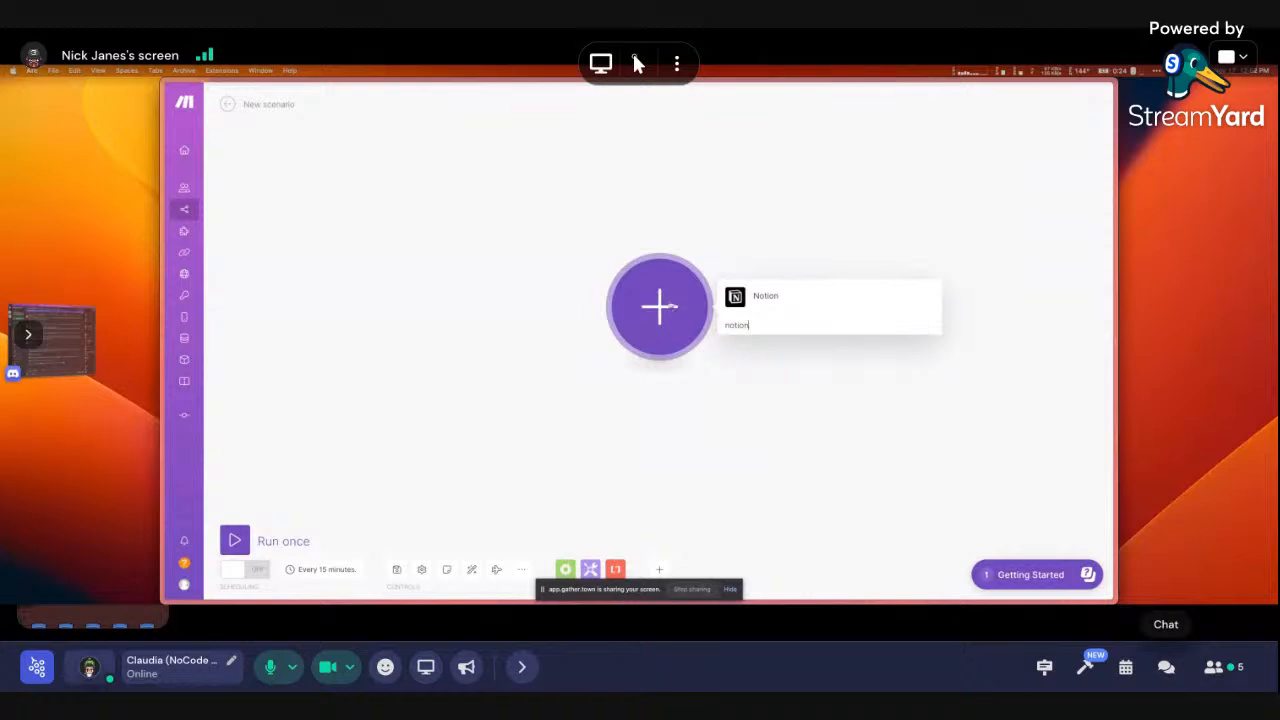
click(850, 289)
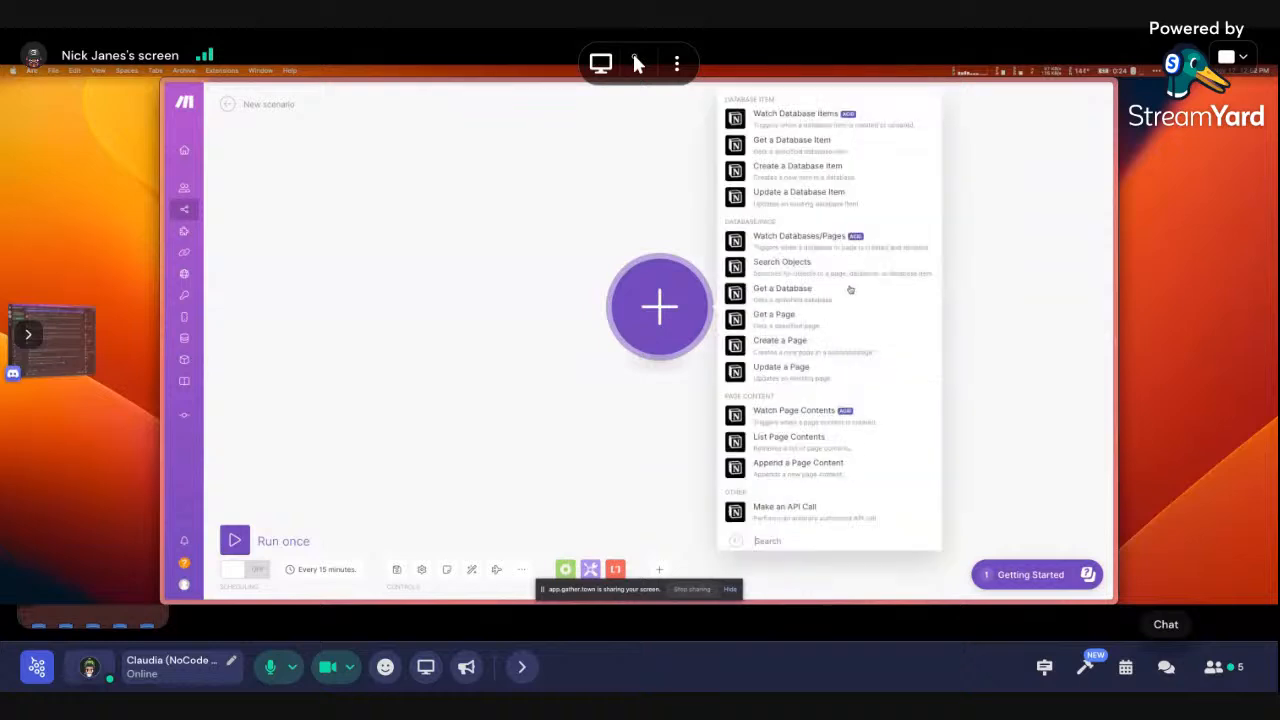
click(800, 120)
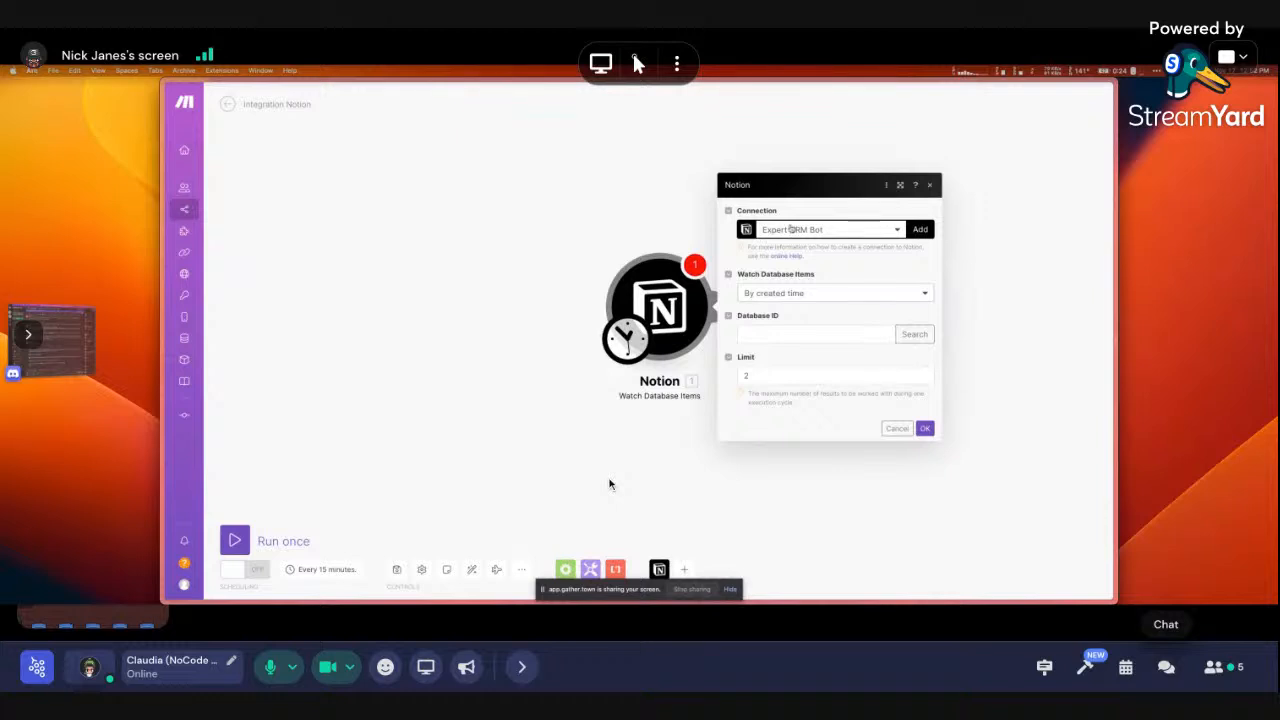
Start a new internal Notion connection in Make and name it NonCodeStudio
click(920, 229)
click(760, 232)
click(750, 266)
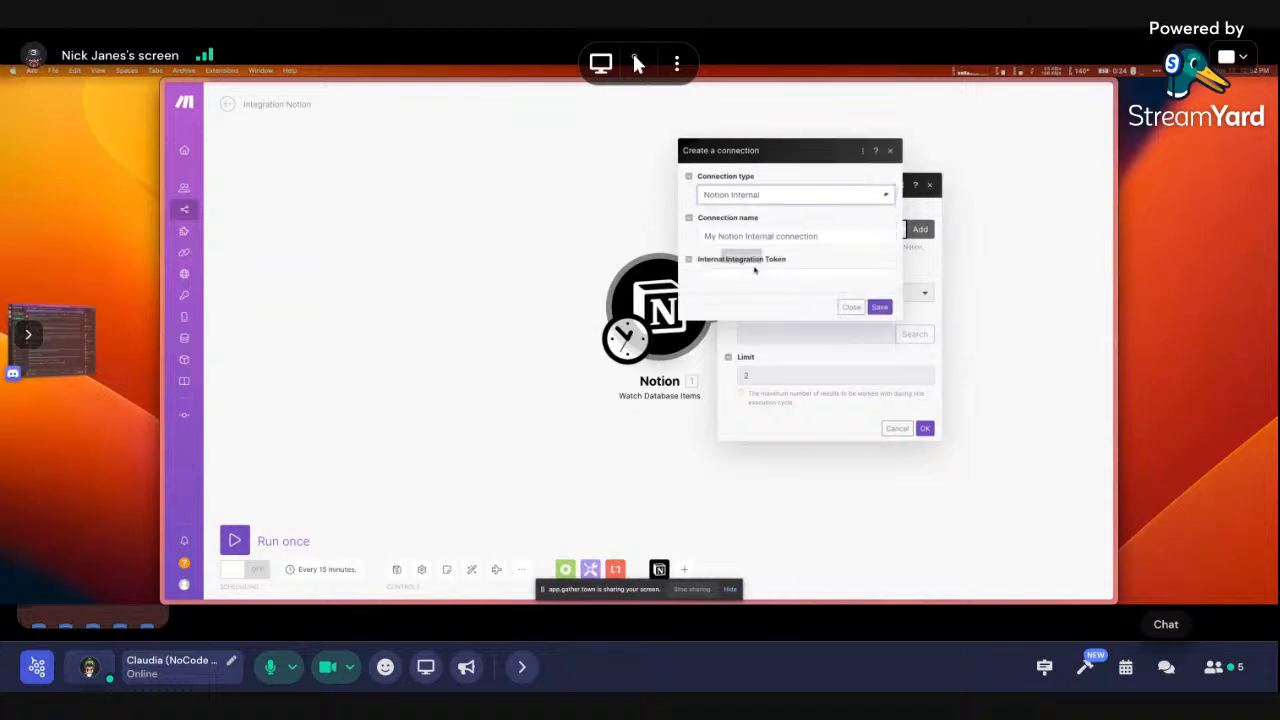
key(super+a)
text(N)
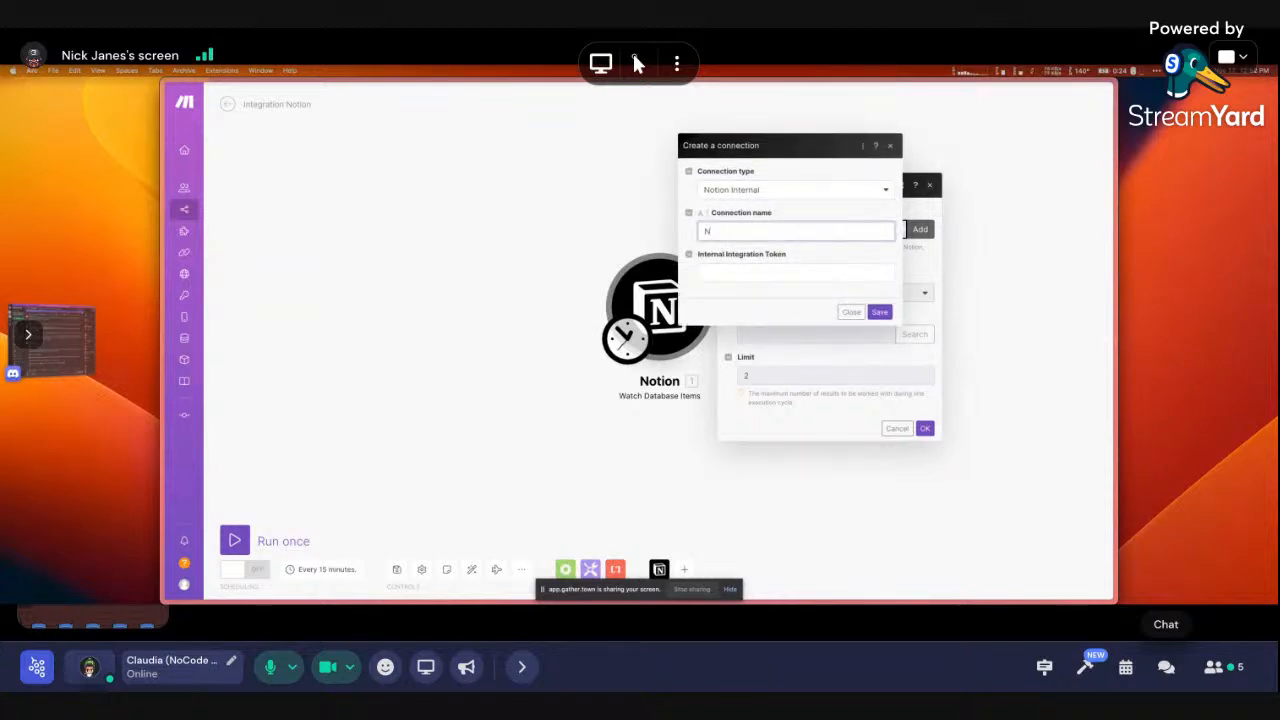
text(onCodeO)
text(tudio)
click(798, 272)
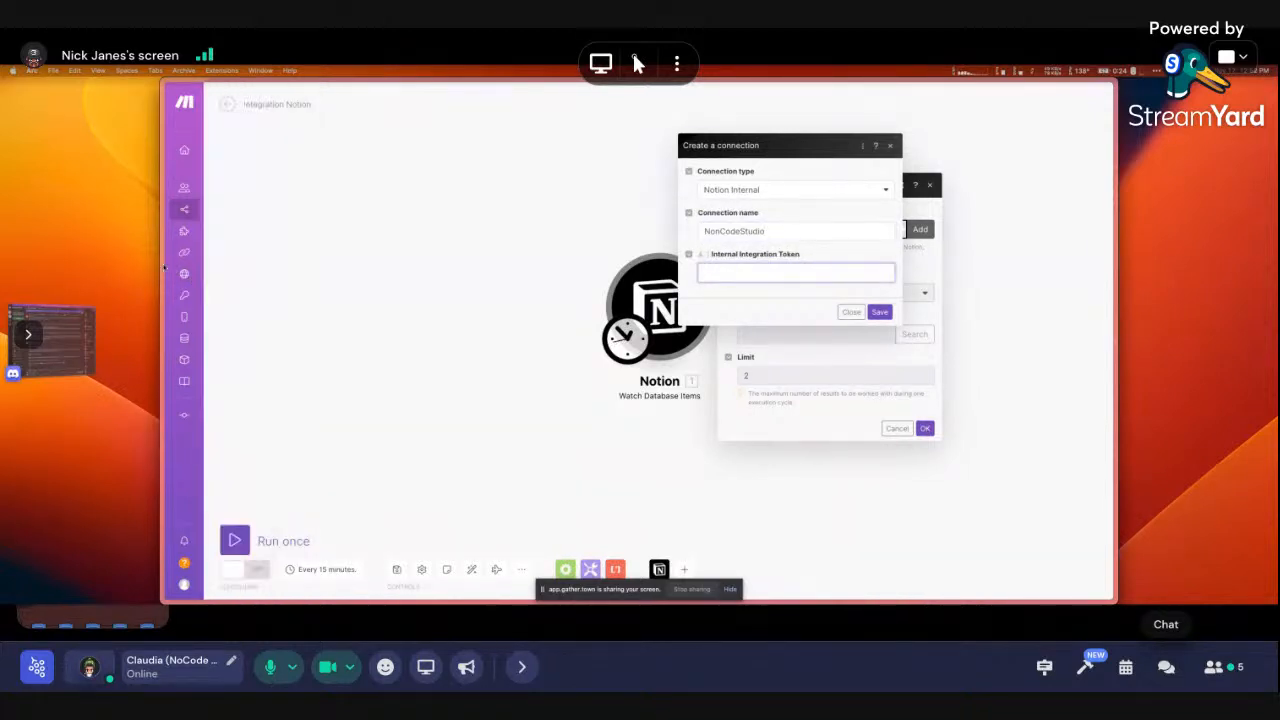
Copy the NonCodeStudio integration token from Notion Developers, paste it into Make and save
mouse_move(165, 272)
click(207, 268)
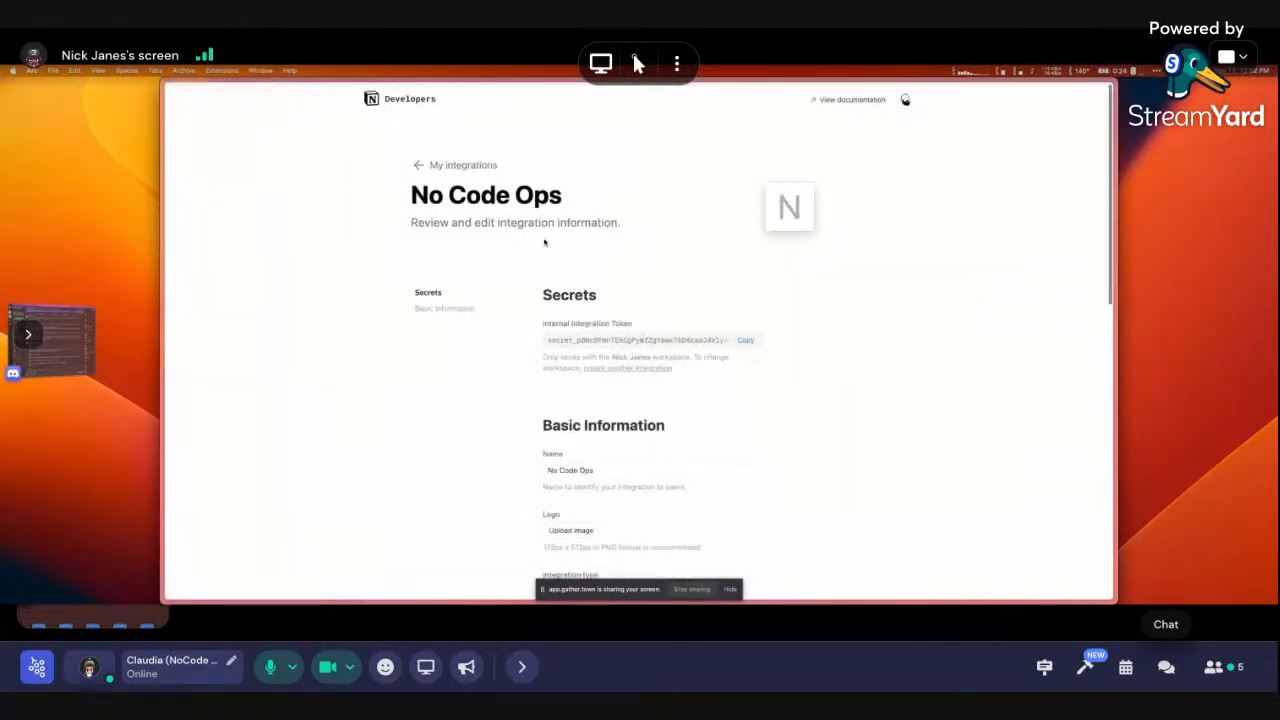
key(super+[)
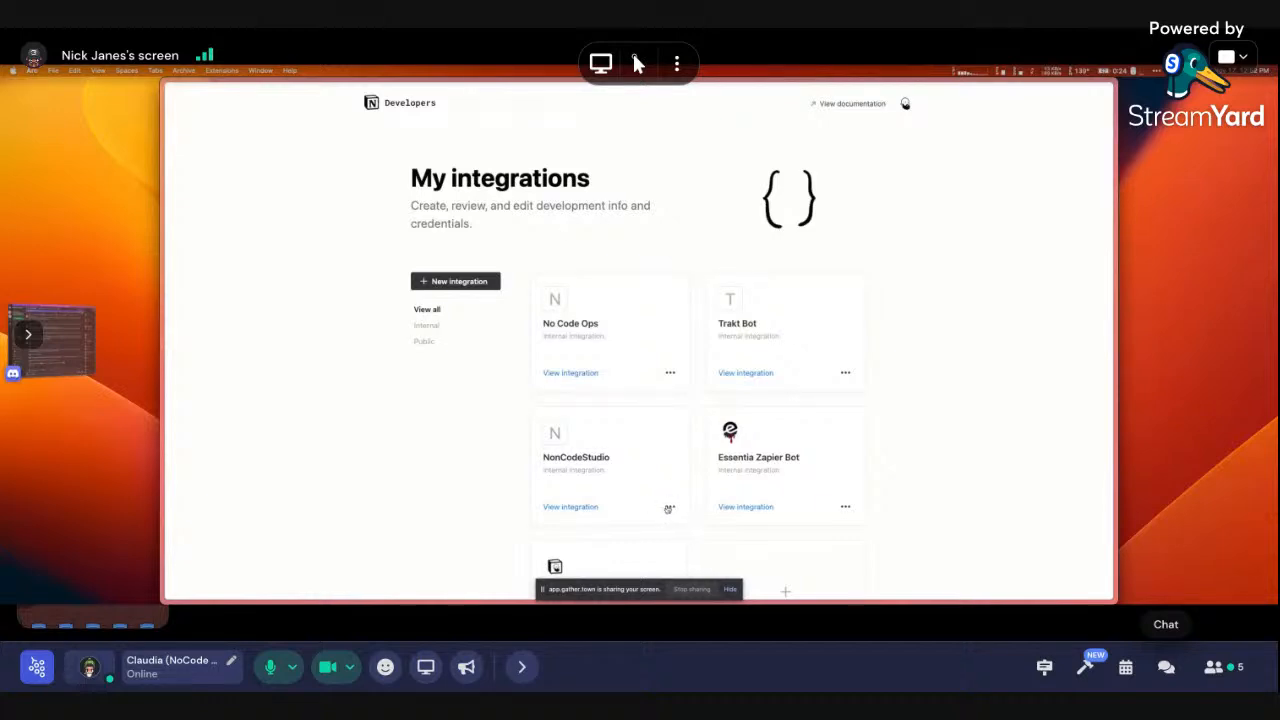
click(598, 506)
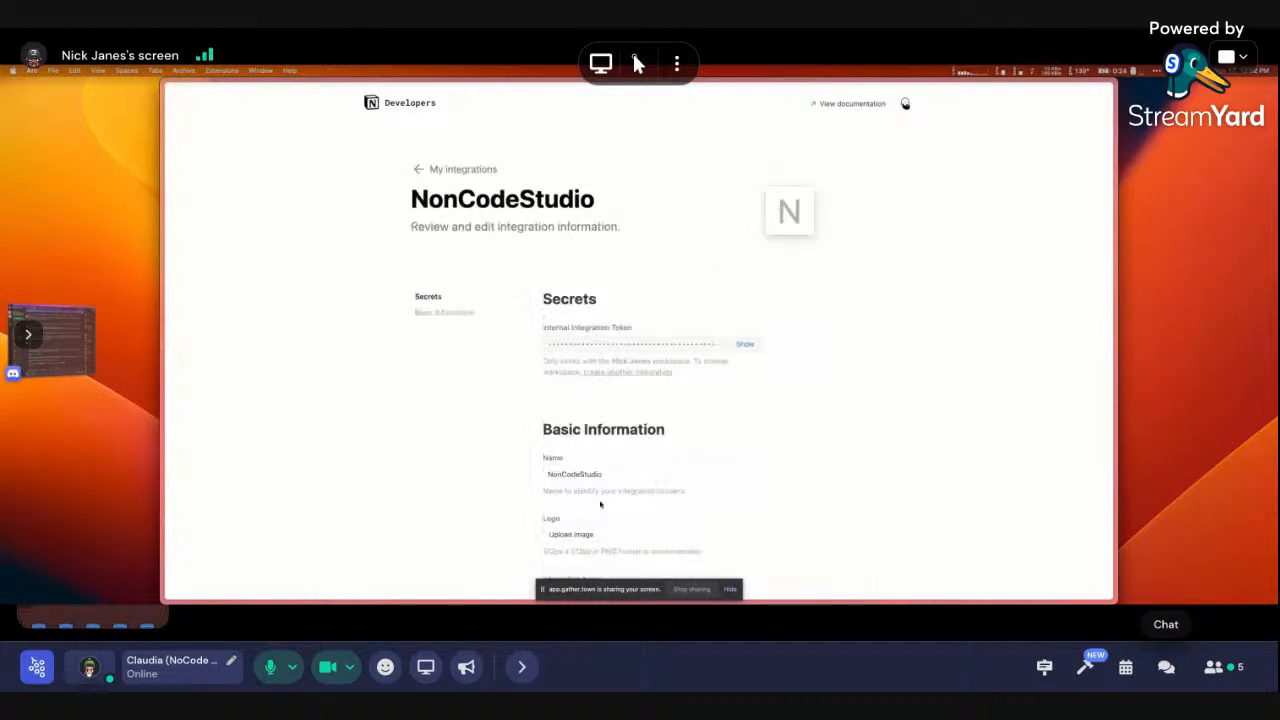
click(745, 345)
mouse_move(165, 300)
click(200, 329)
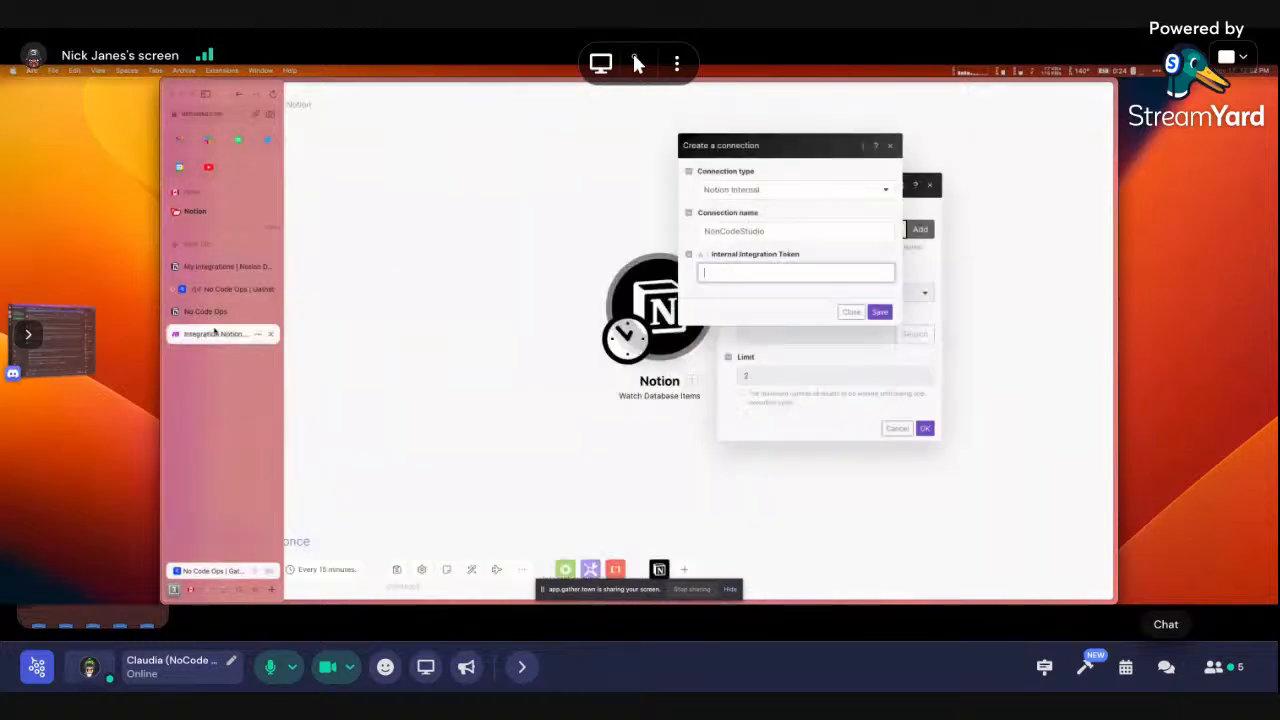
key(super+v)
click(880, 312)
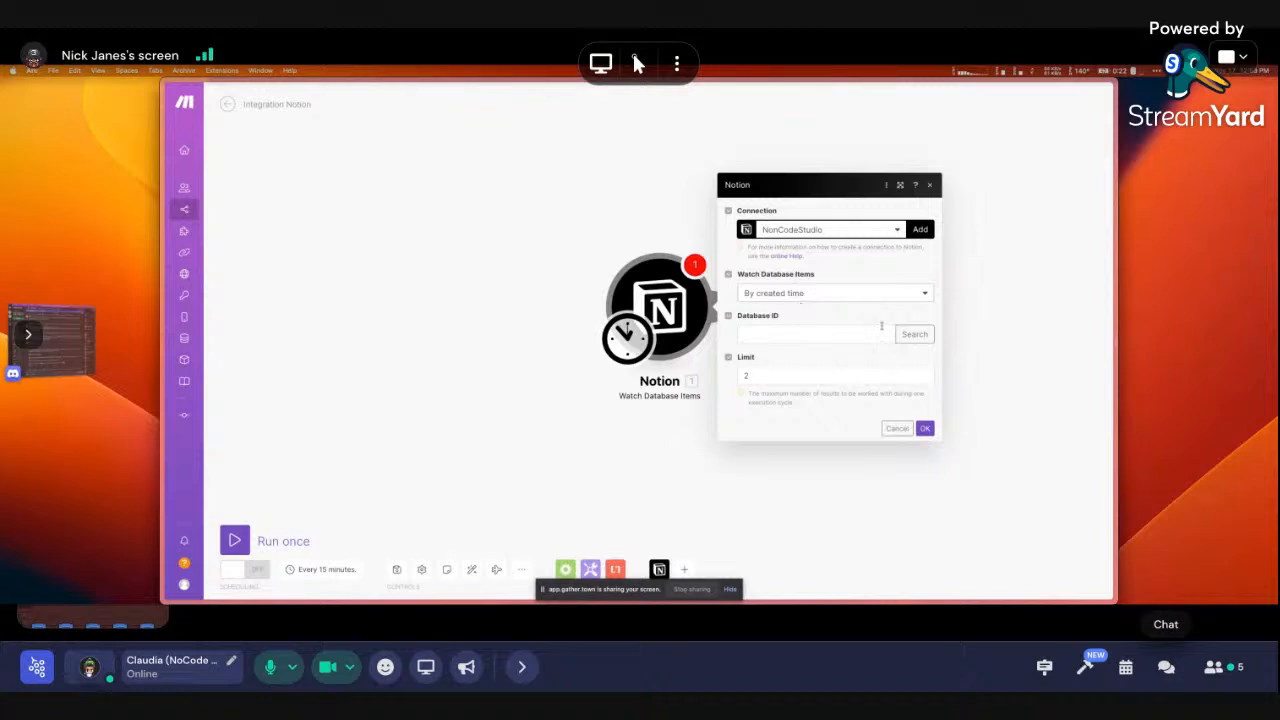
Search the trigger's Database ID for 'contacts', dismiss the no-matches error and close the module
click(914, 334)
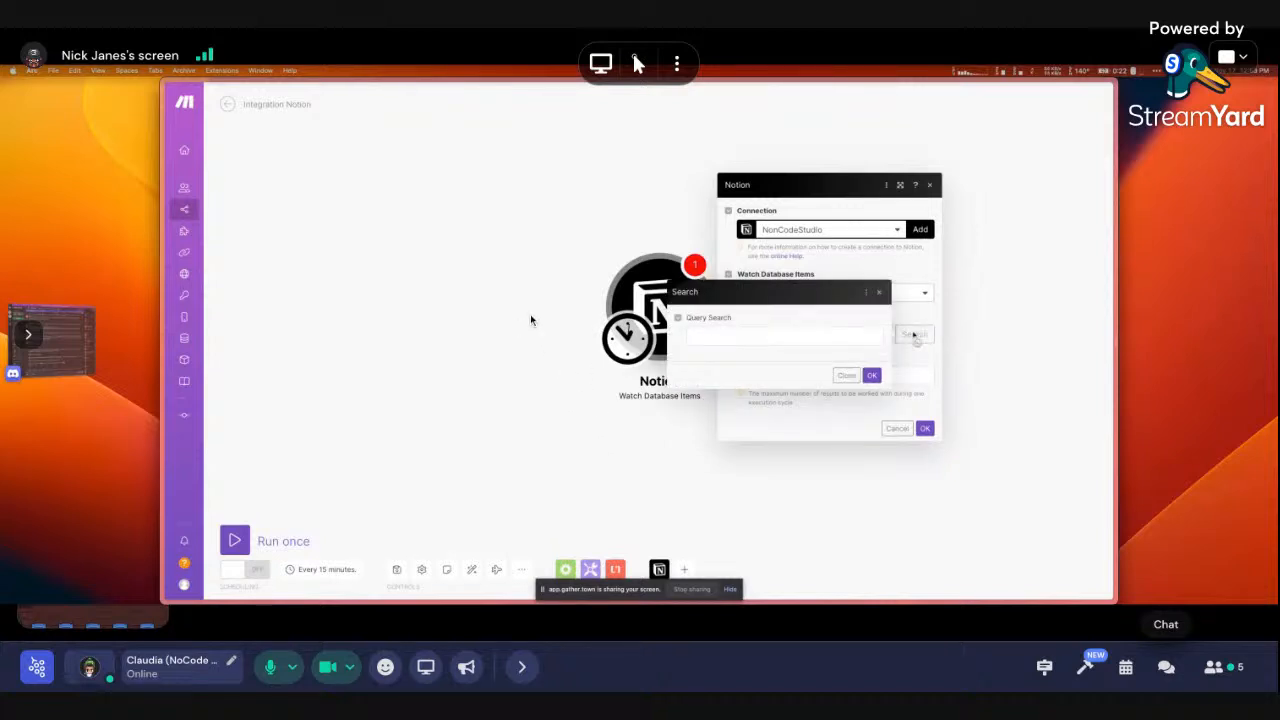
text(contact)
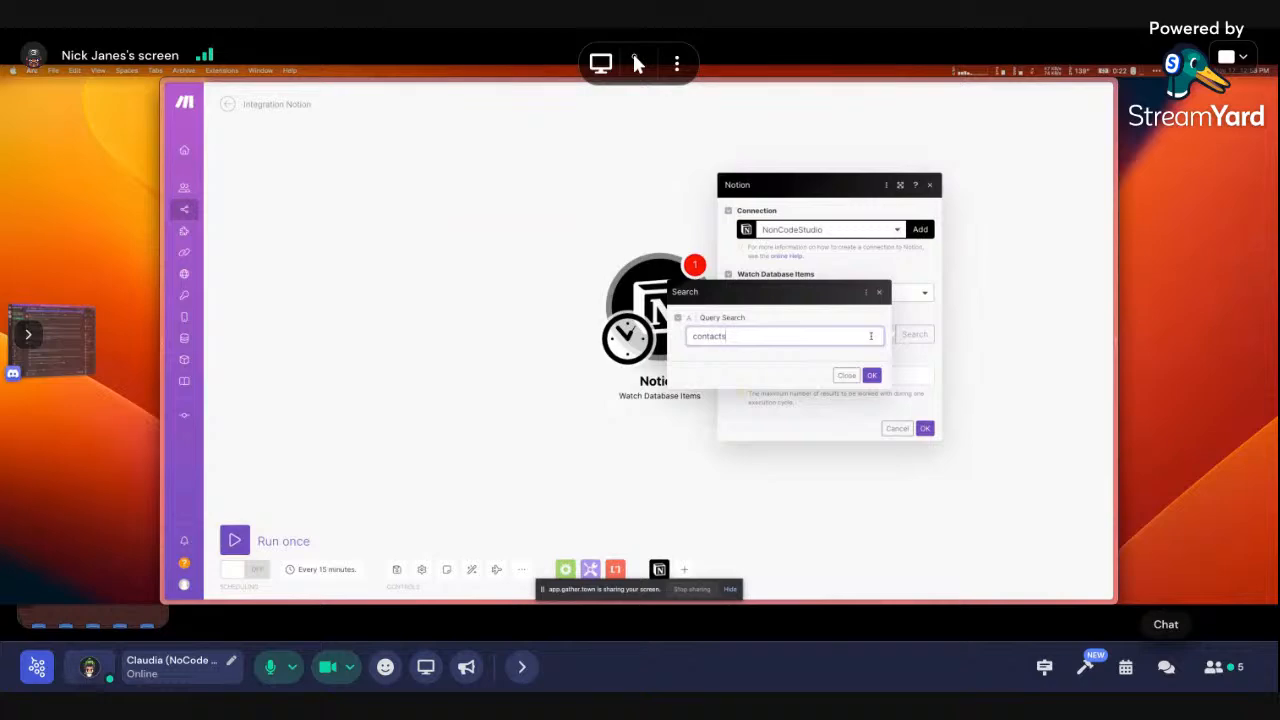
text(s)
click(871, 375)
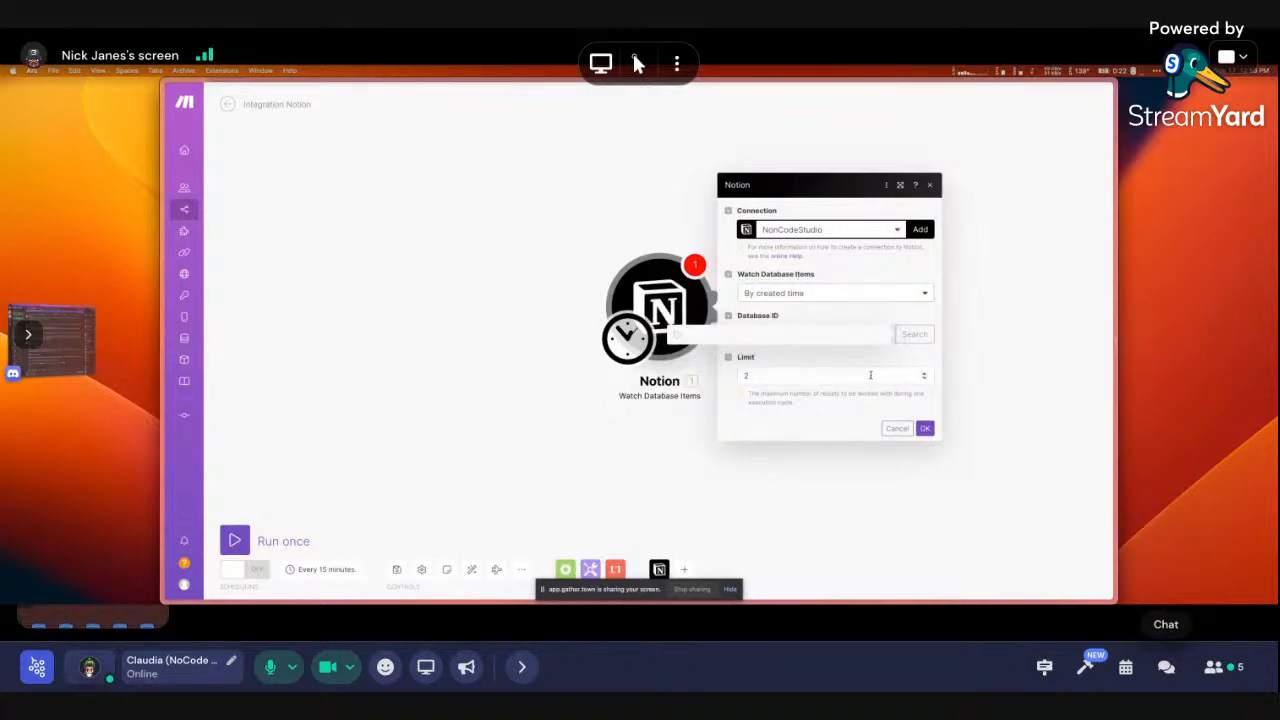
click(872, 374)
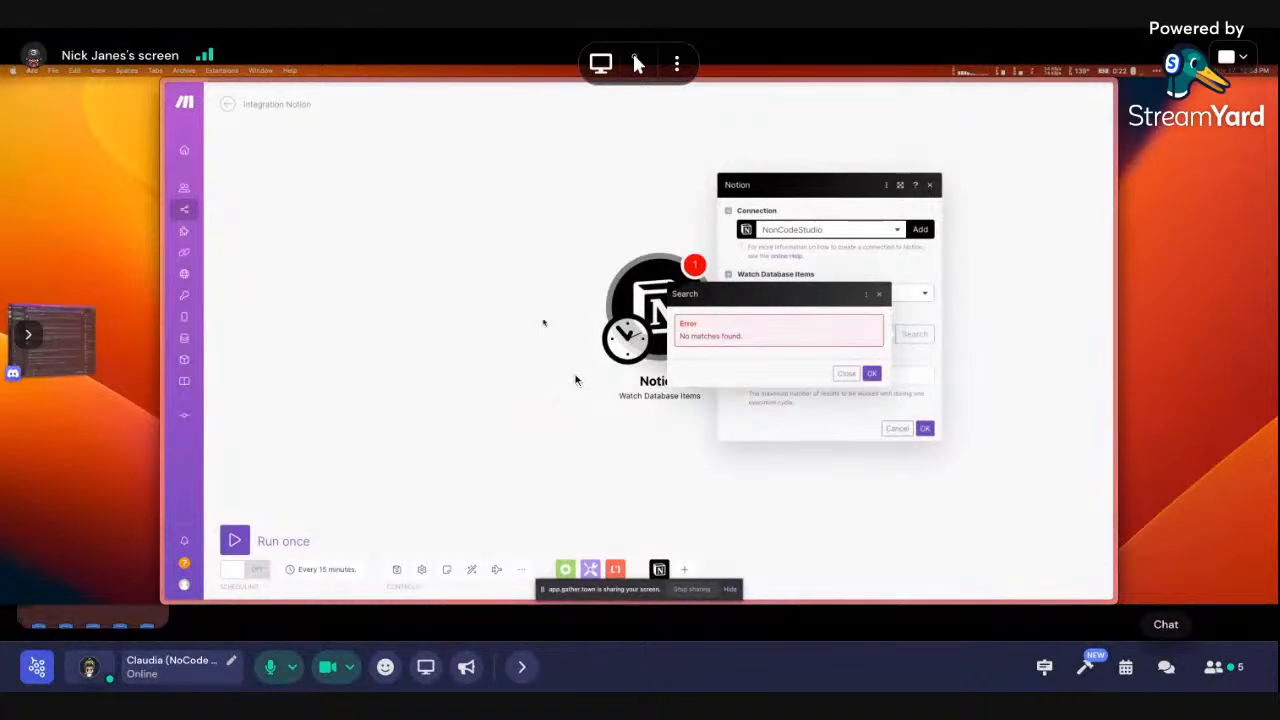
click(357, 274)
mouse_move(165, 318)
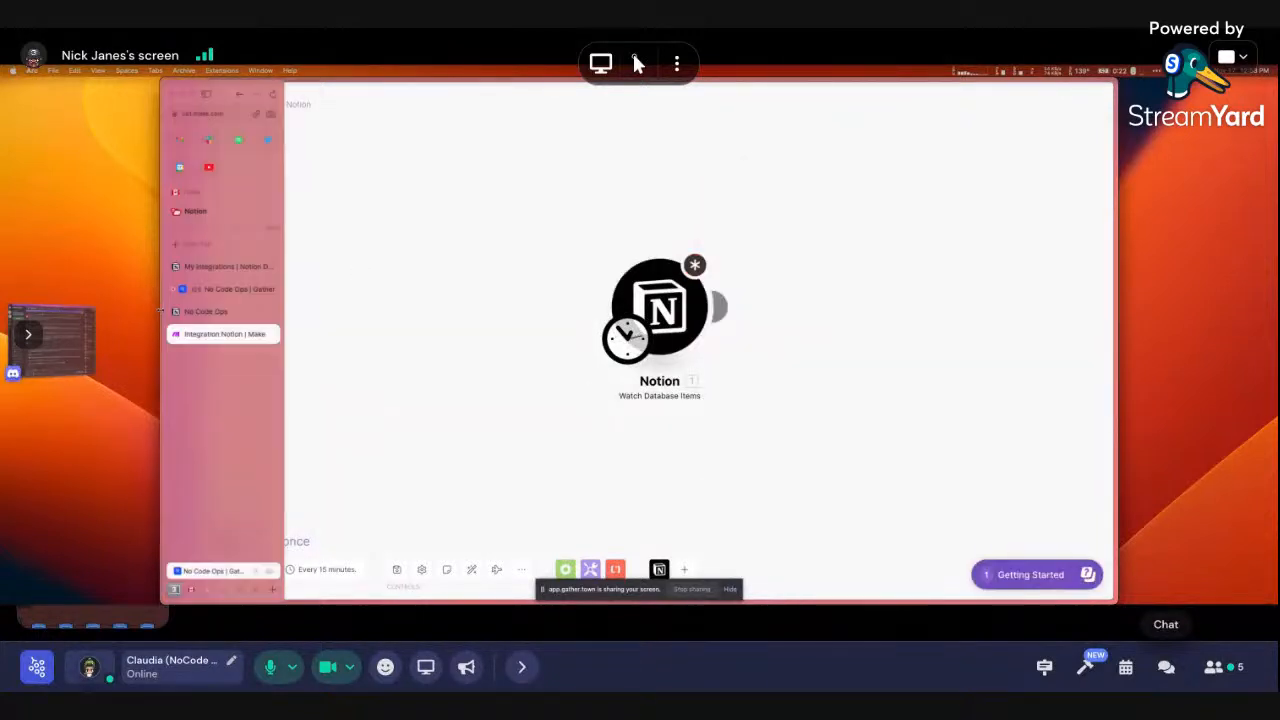
click(210, 312)
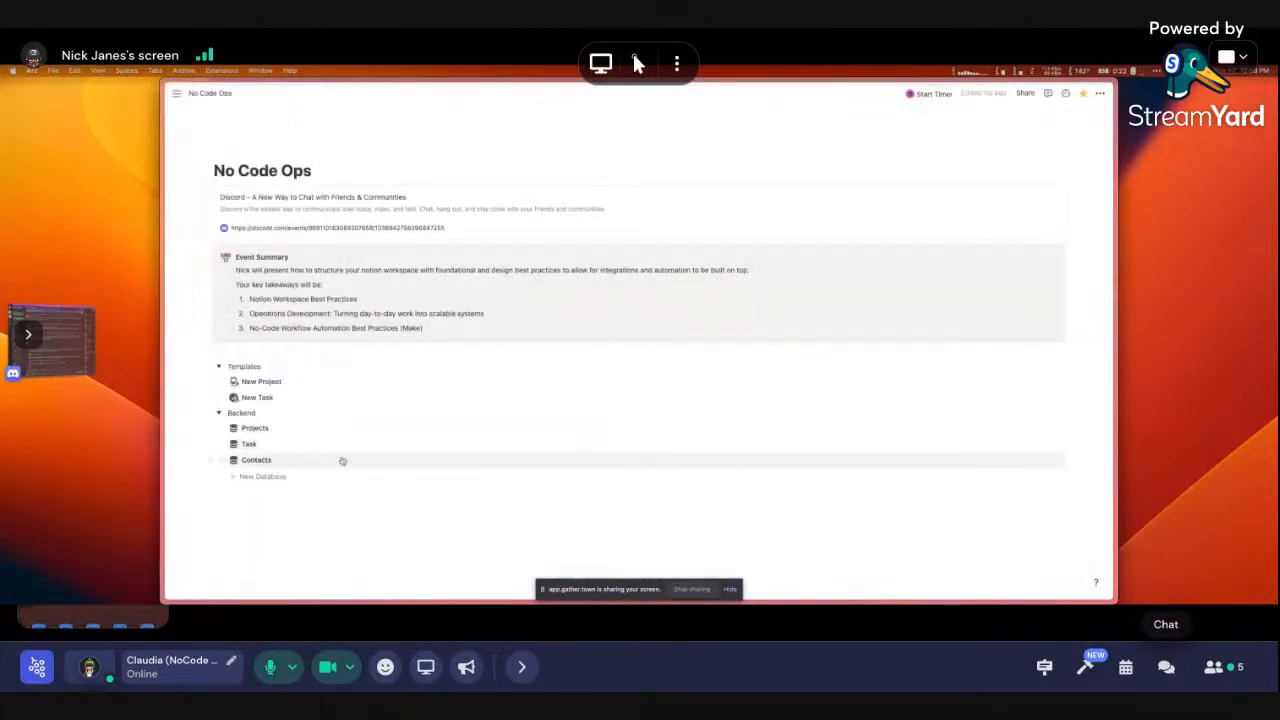
click(340, 461)
click(1100, 94)
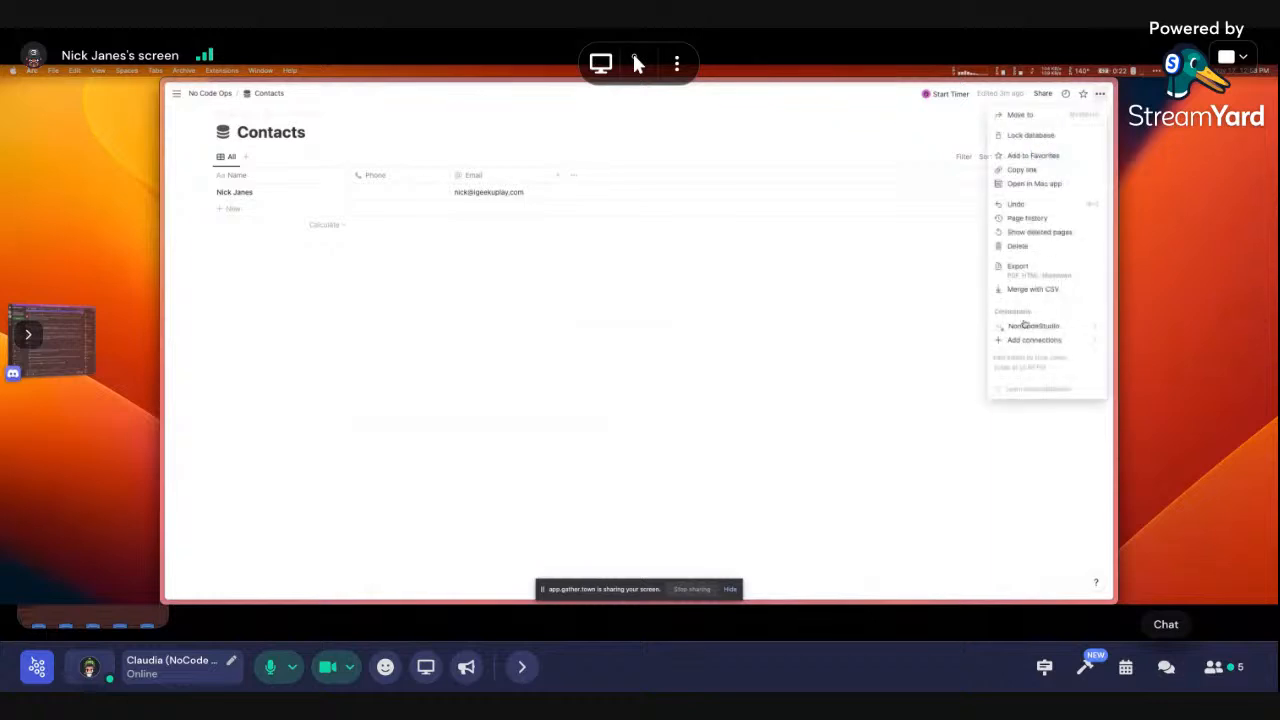
mouse_move(1035, 327)
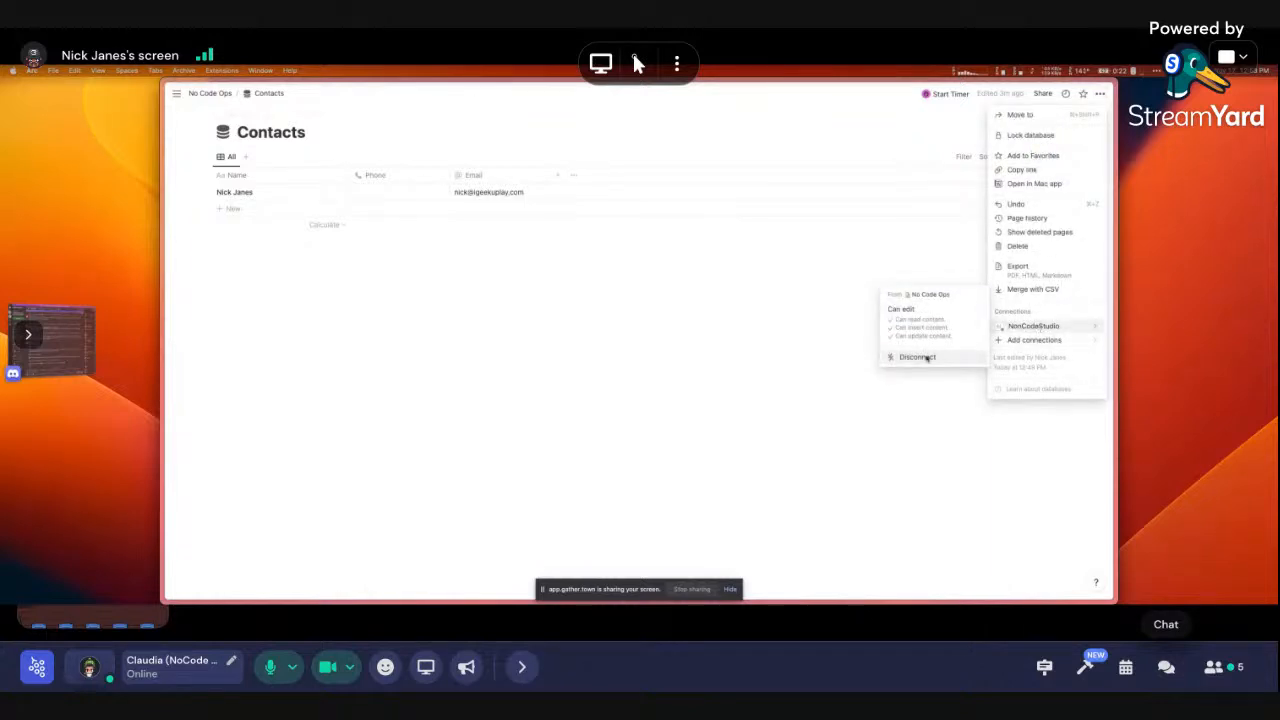
click(586, 386)
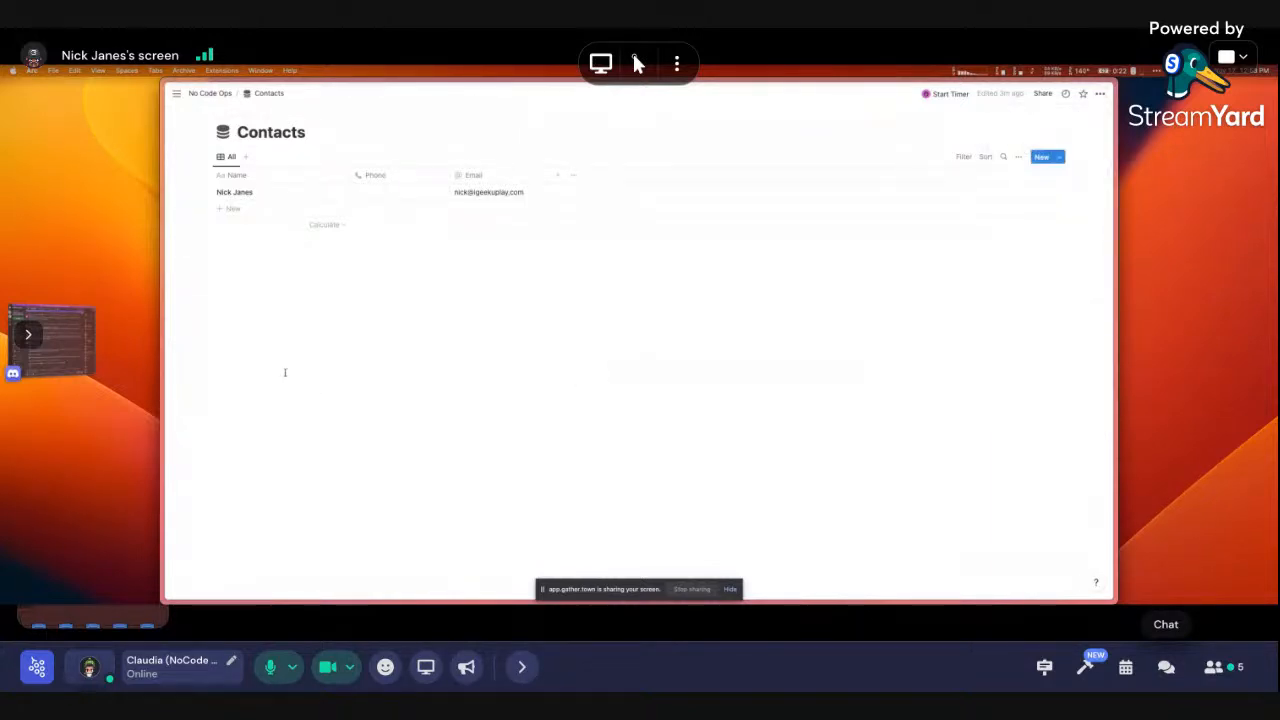
mouse_move(164, 340)
click(206, 334)
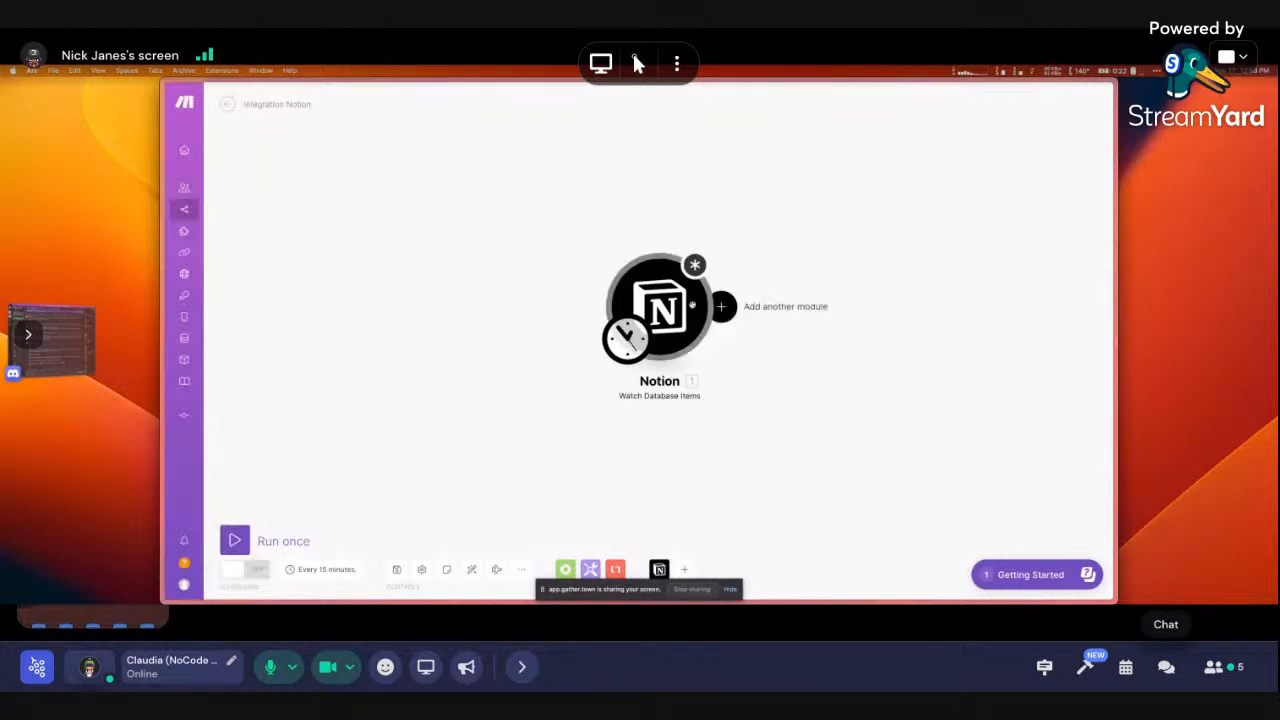
Cancel the Notion module, reload, and save the scenario despite the empty value warning
click(691, 305)
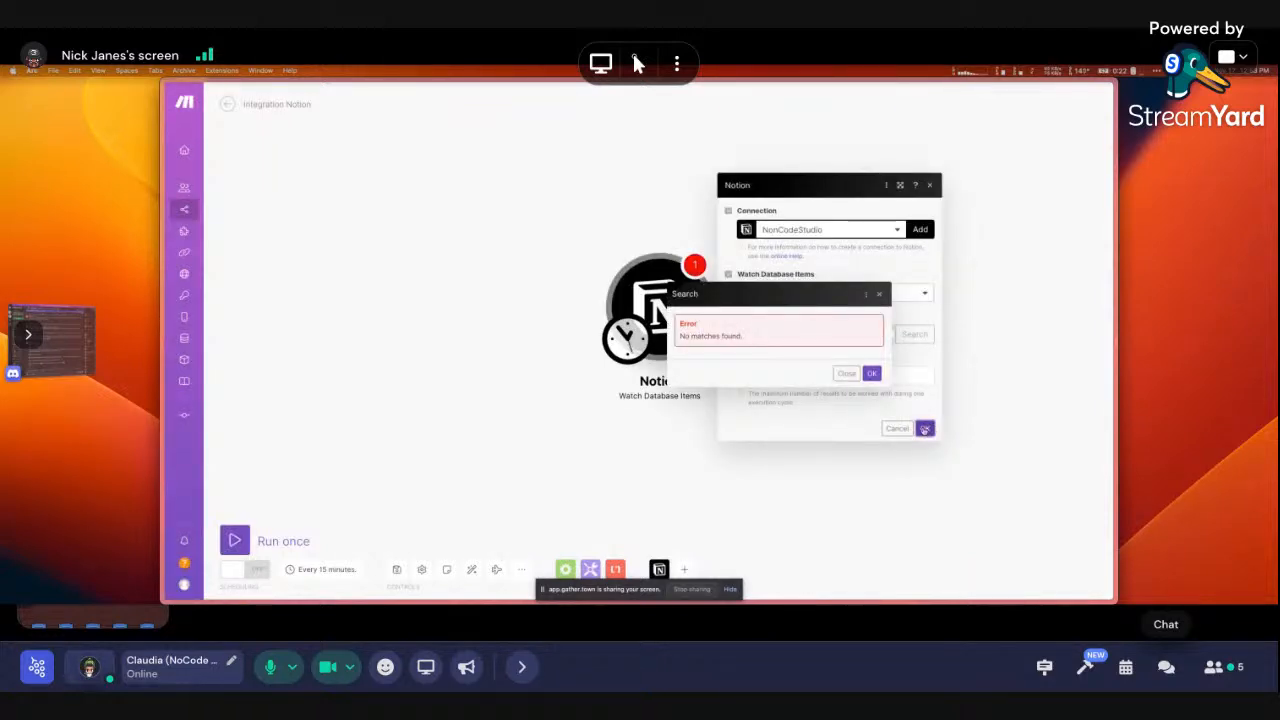
click(849, 376)
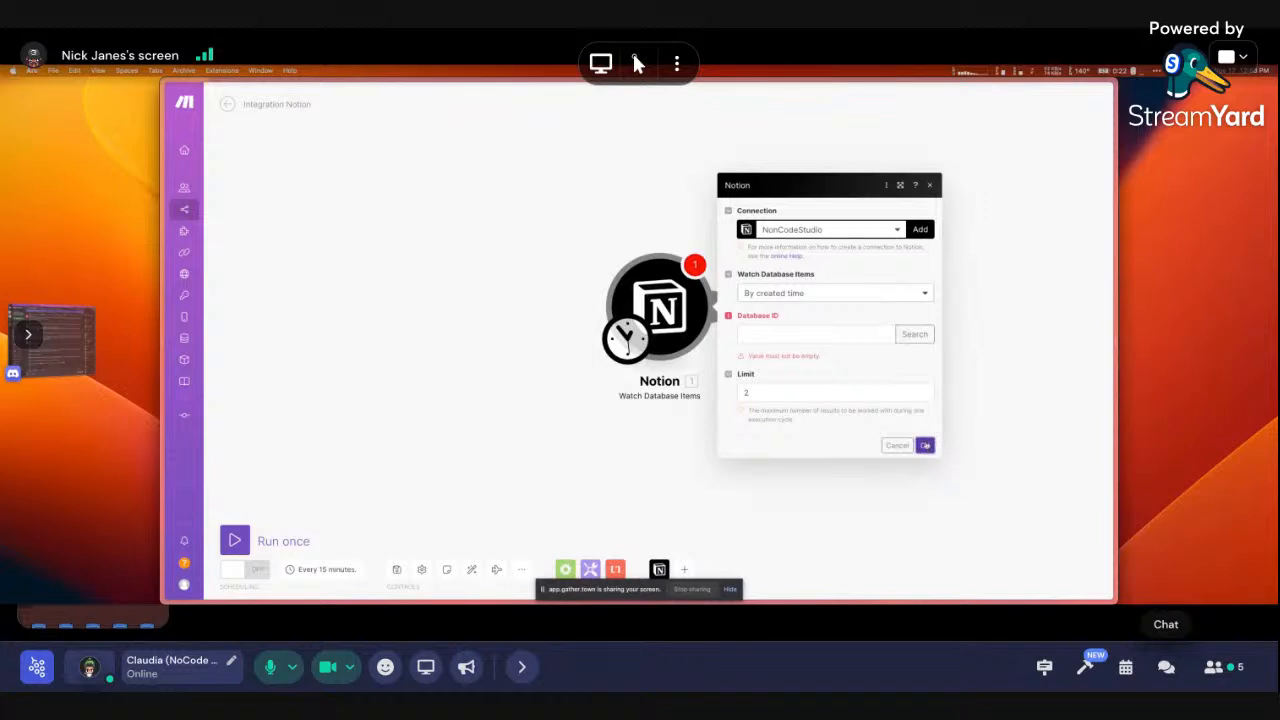
click(898, 446)
key(super+r)
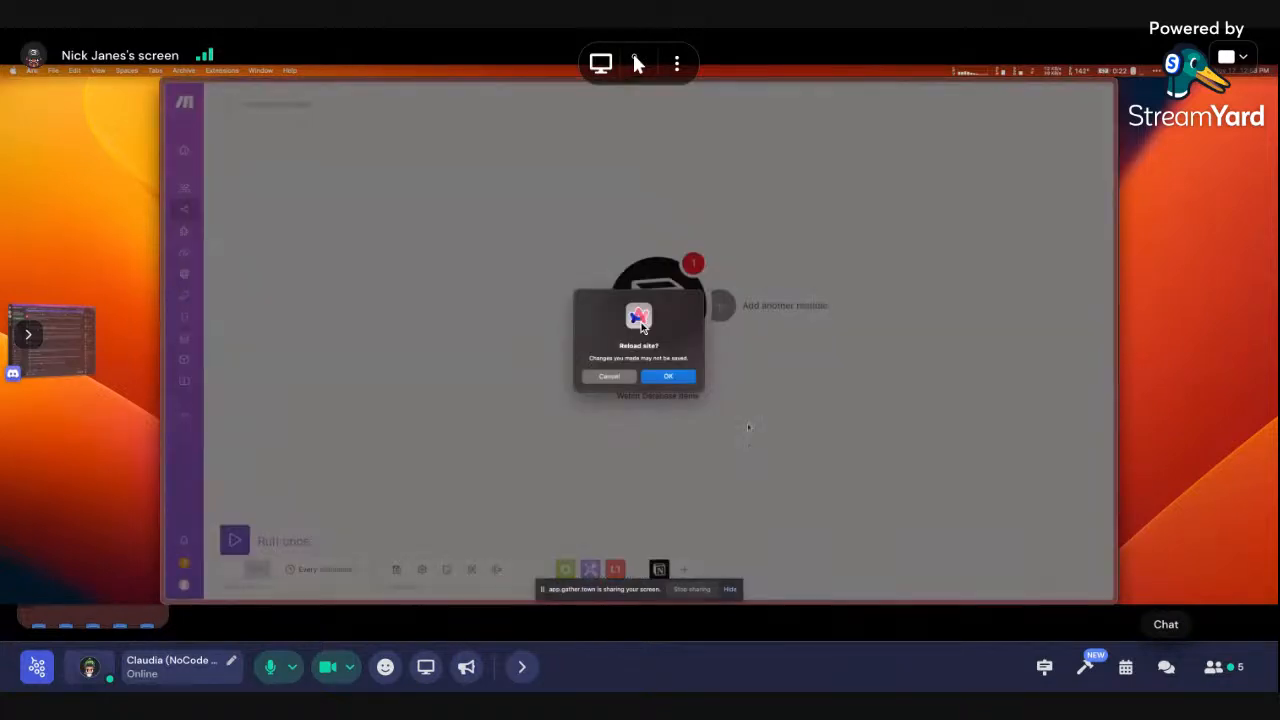
click(609, 376)
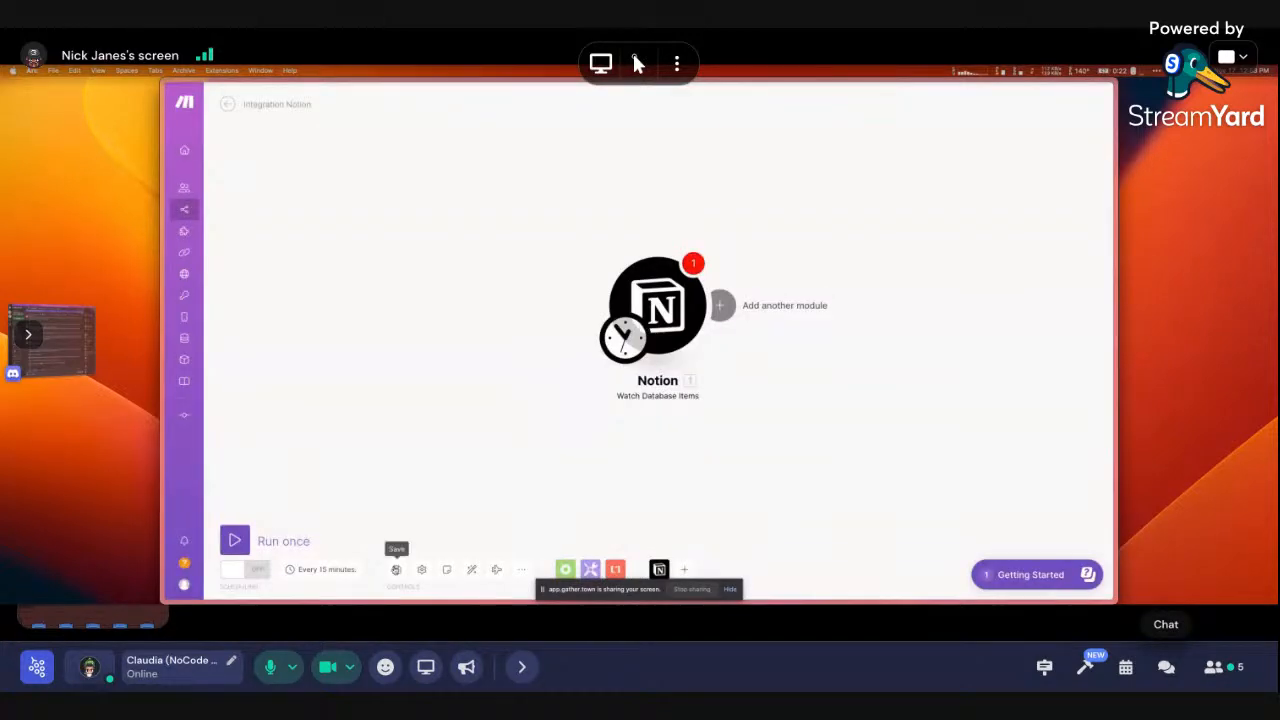
click(396, 569)
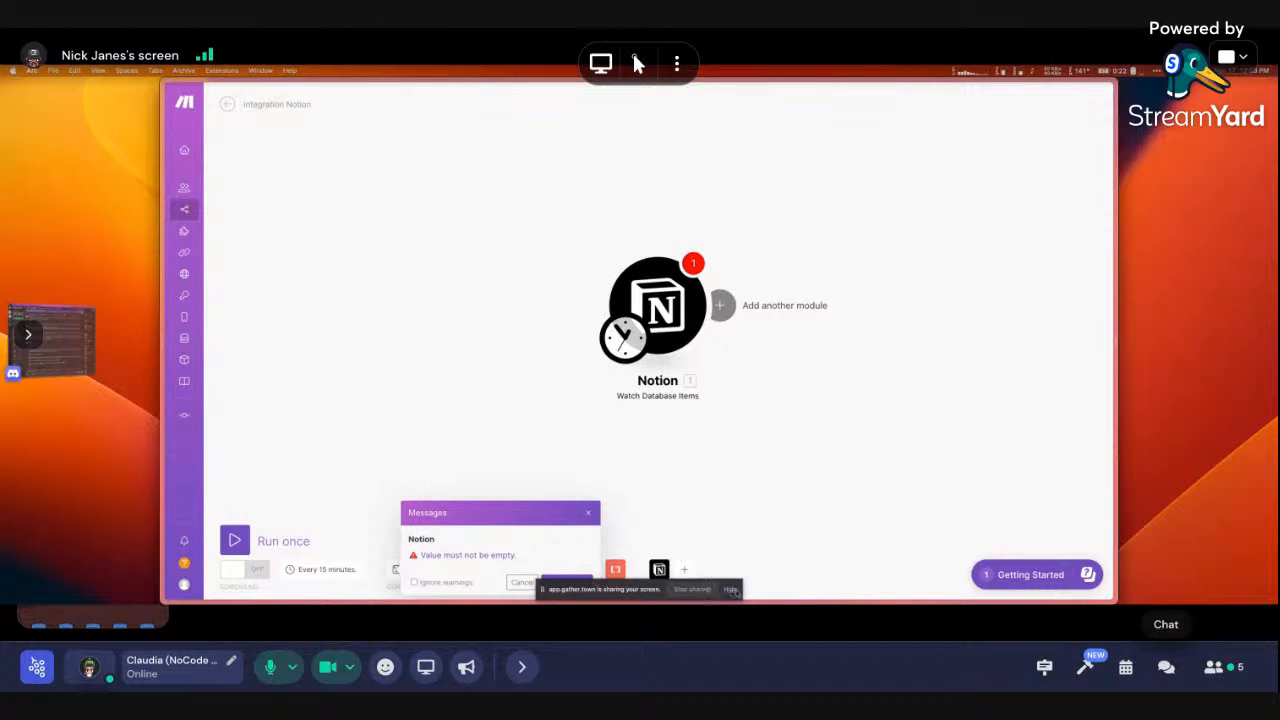
click(575, 582)
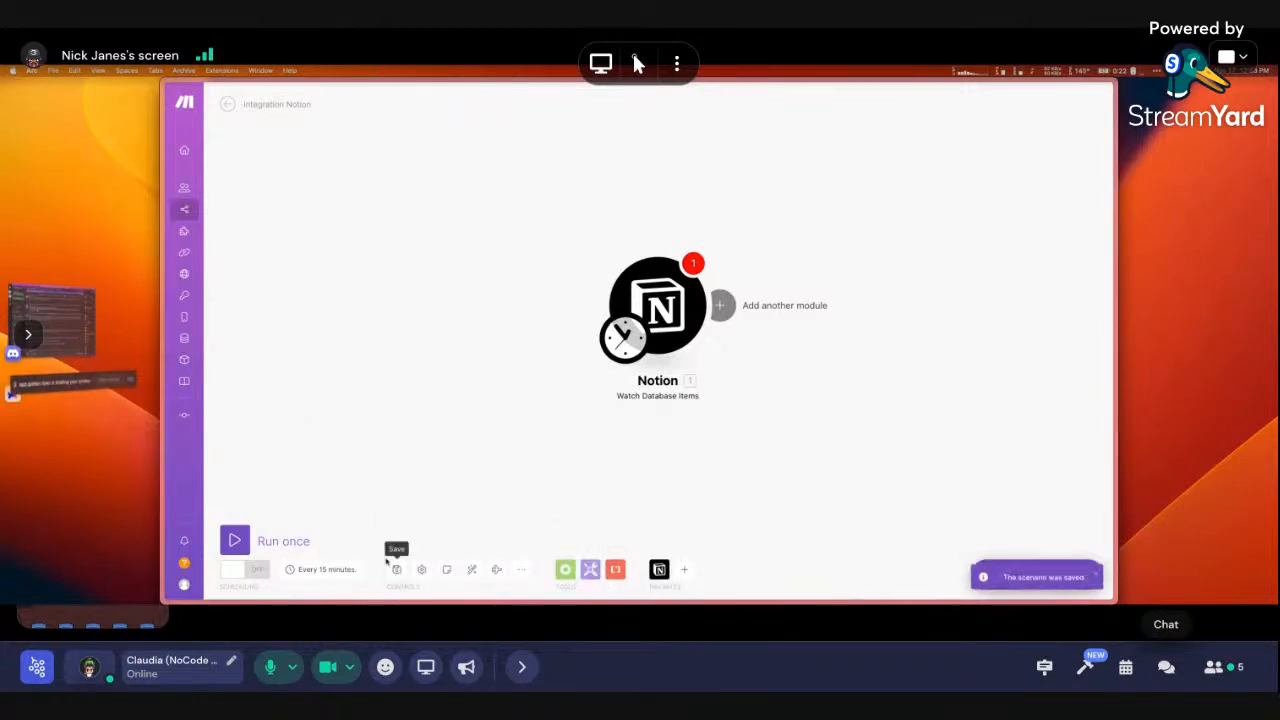
key(super+r)
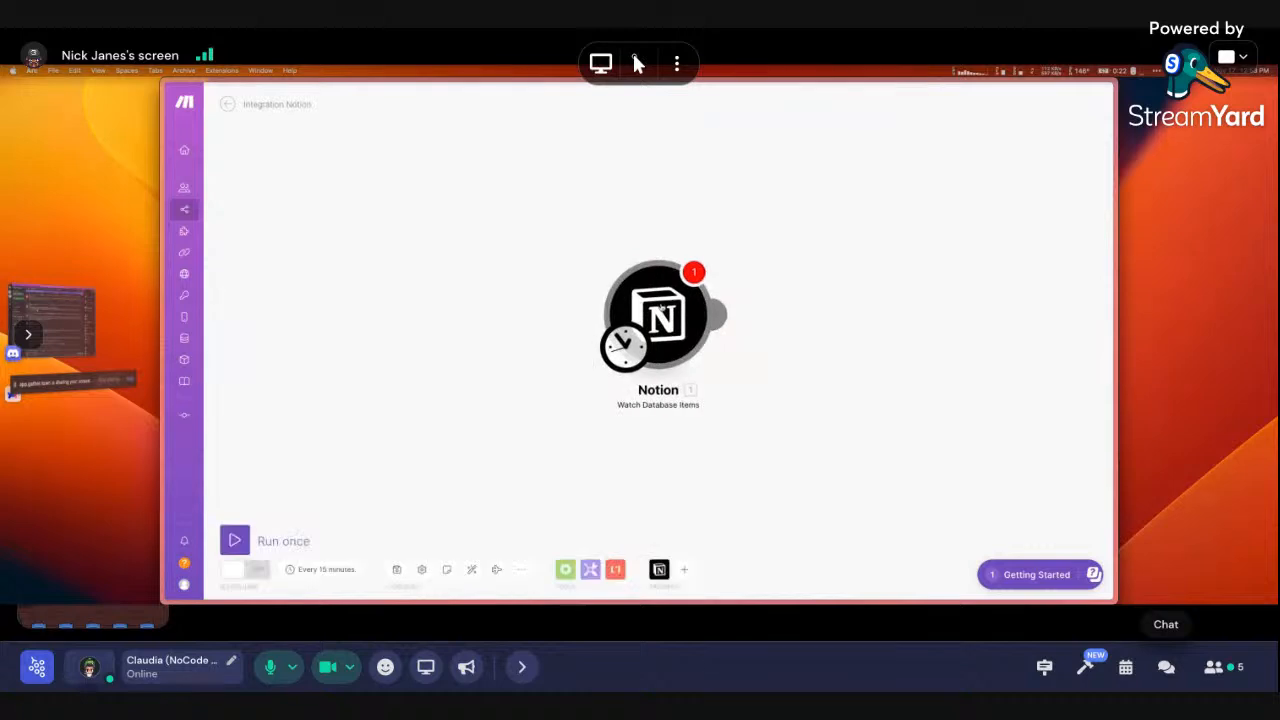
Set the trigger's connection to NonCodeStudio, retry the database search, then open My integrations
click(580, 311)
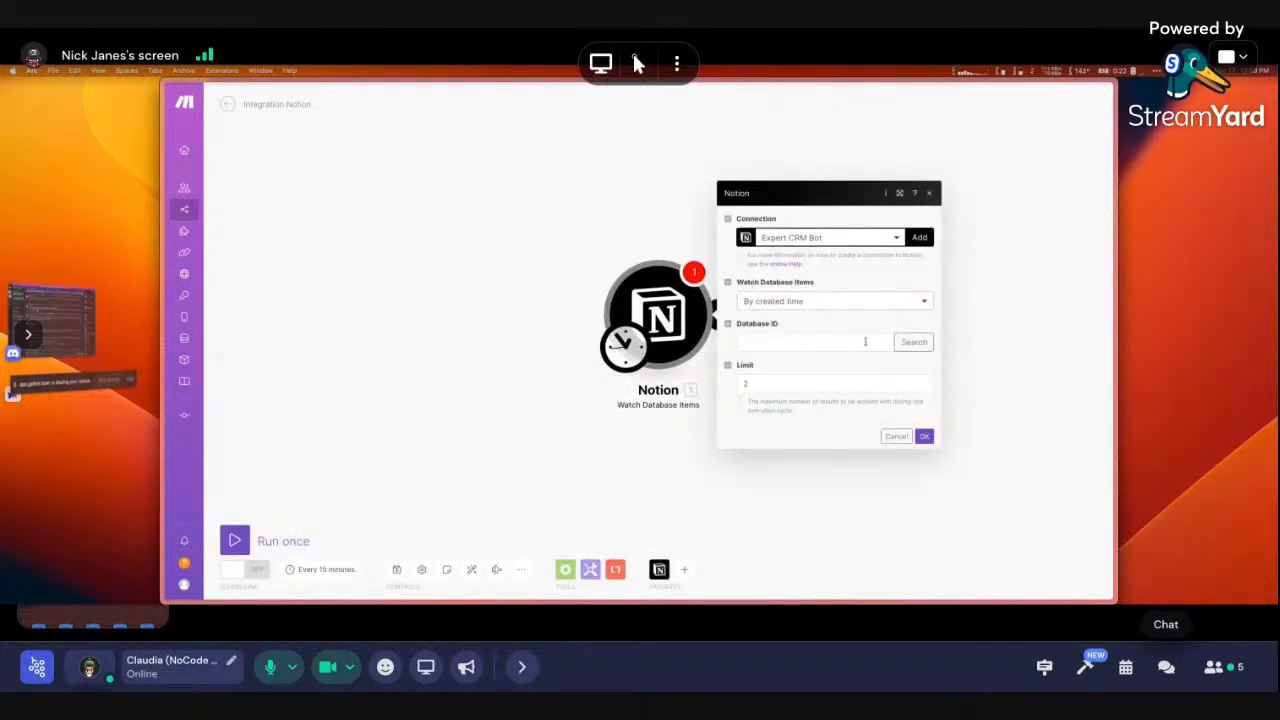
click(893, 237)
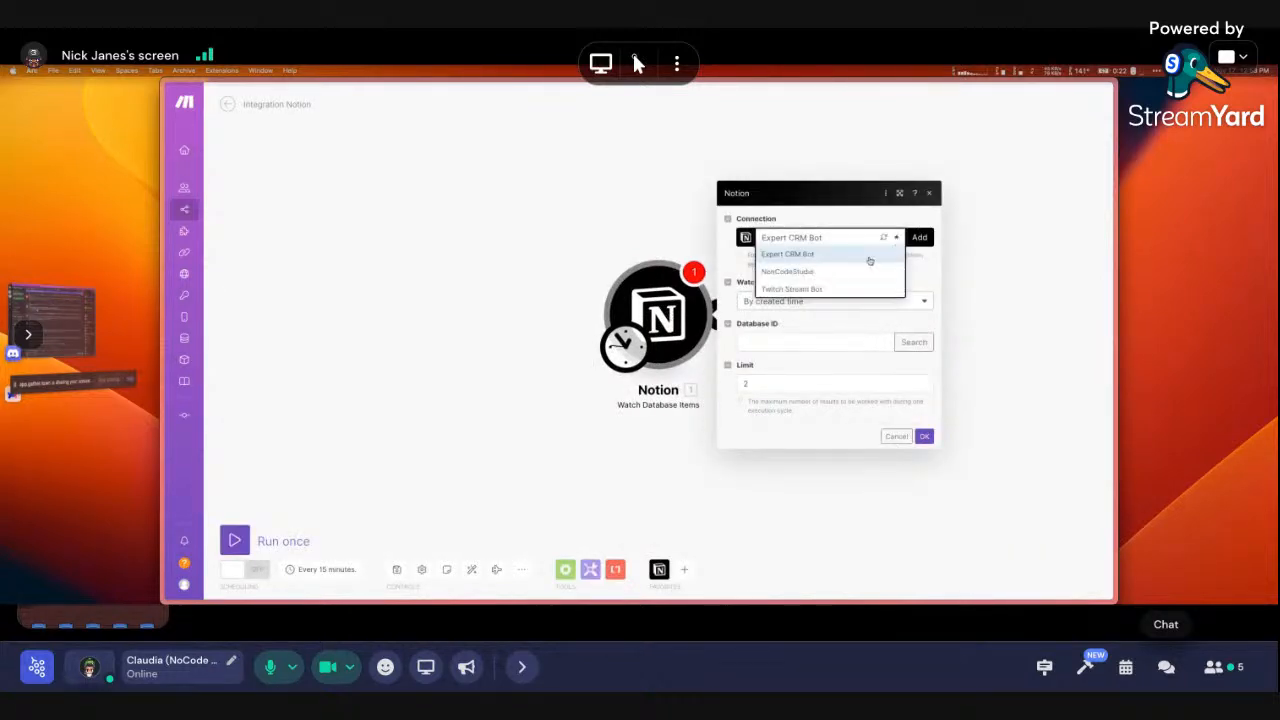
click(849, 275)
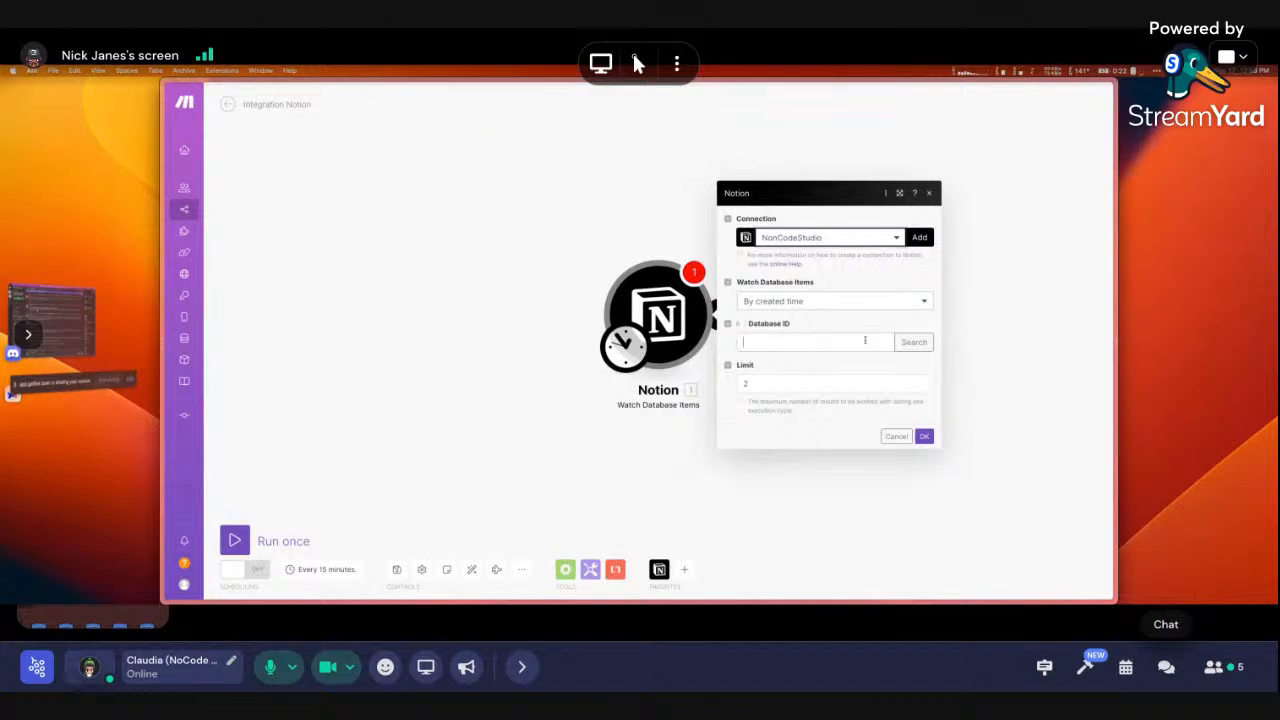
click(902, 344)
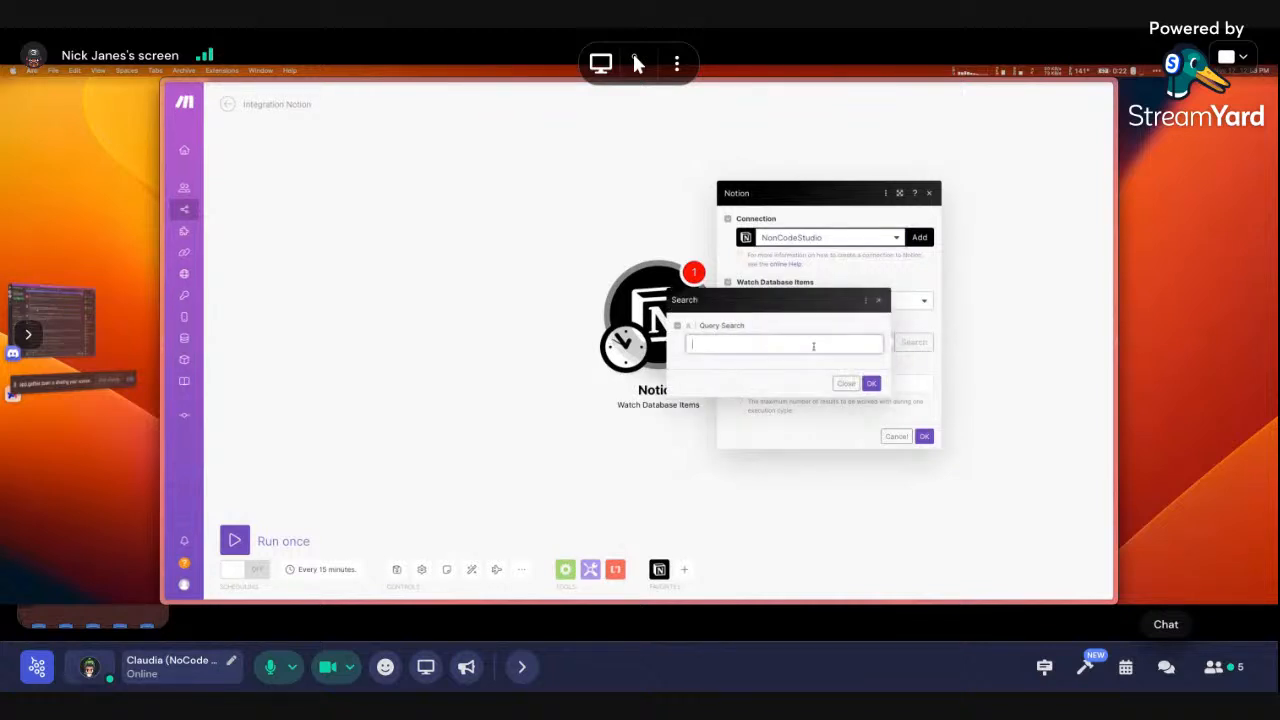
click(875, 383)
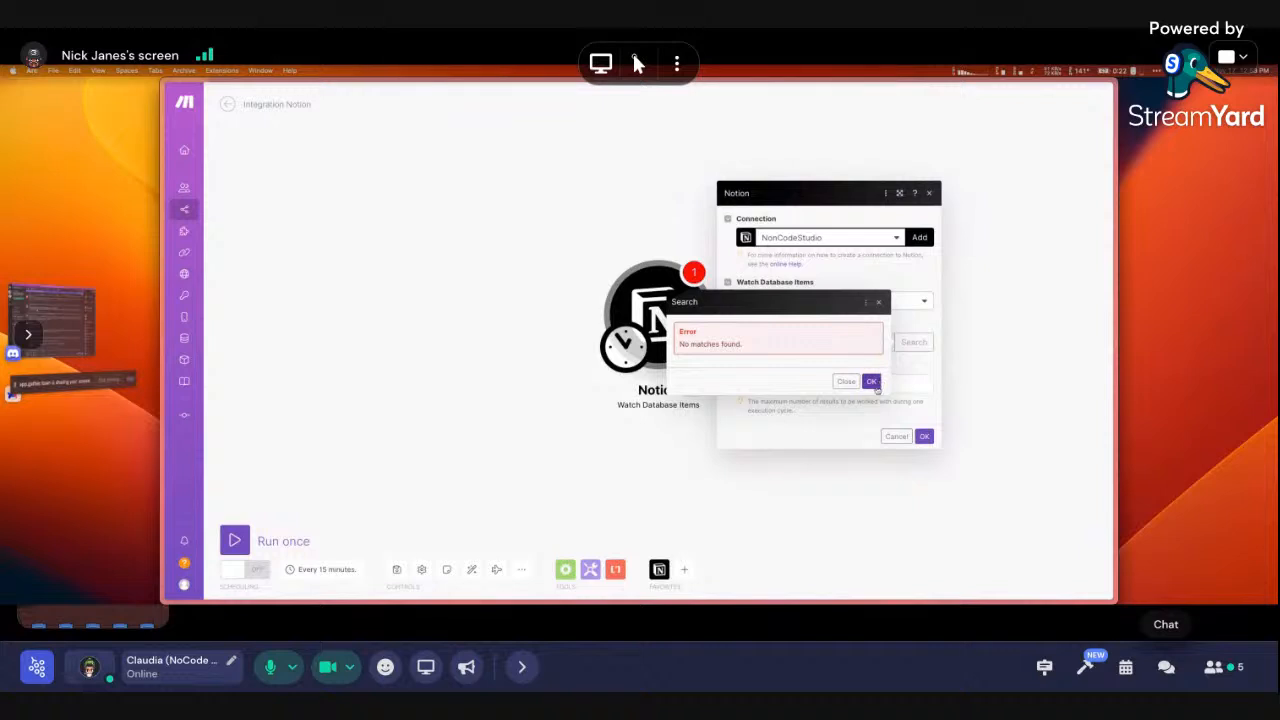
click(872, 382)
mouse_move(164, 320)
click(207, 267)
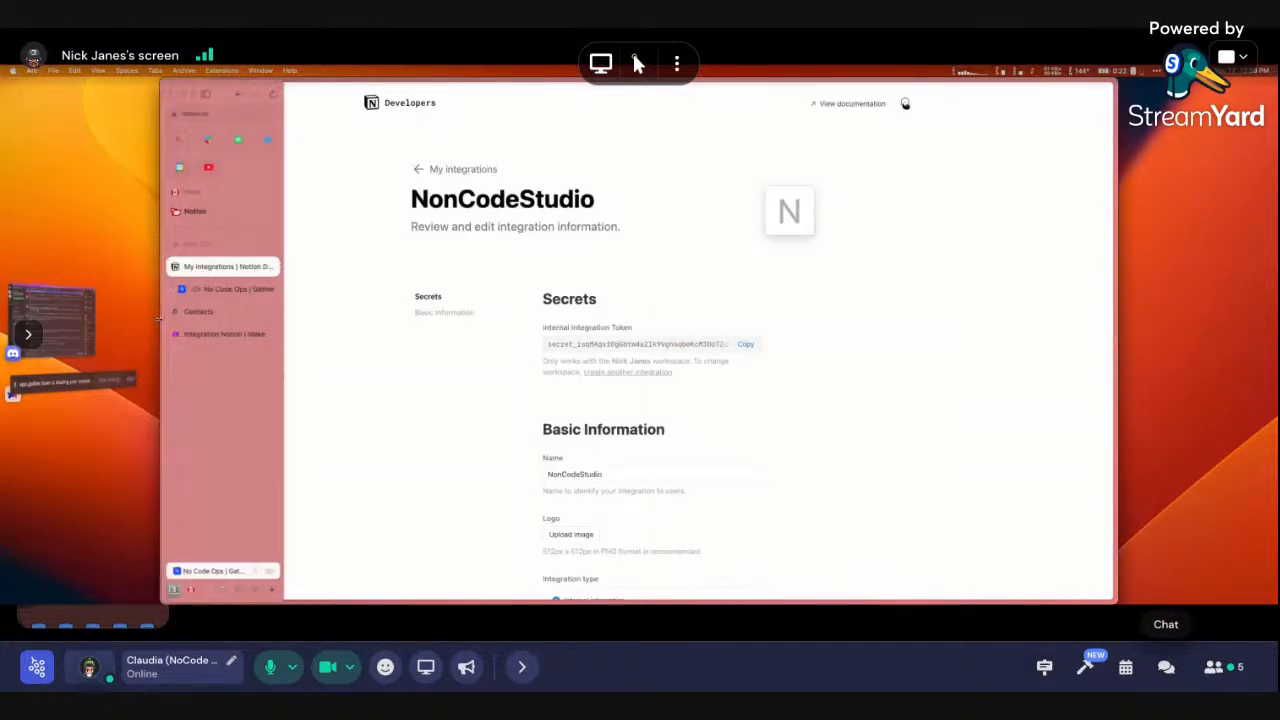
Copy NonCodeStudio's Internal Integration Token and open the meeting chat panel
click(733, 346)
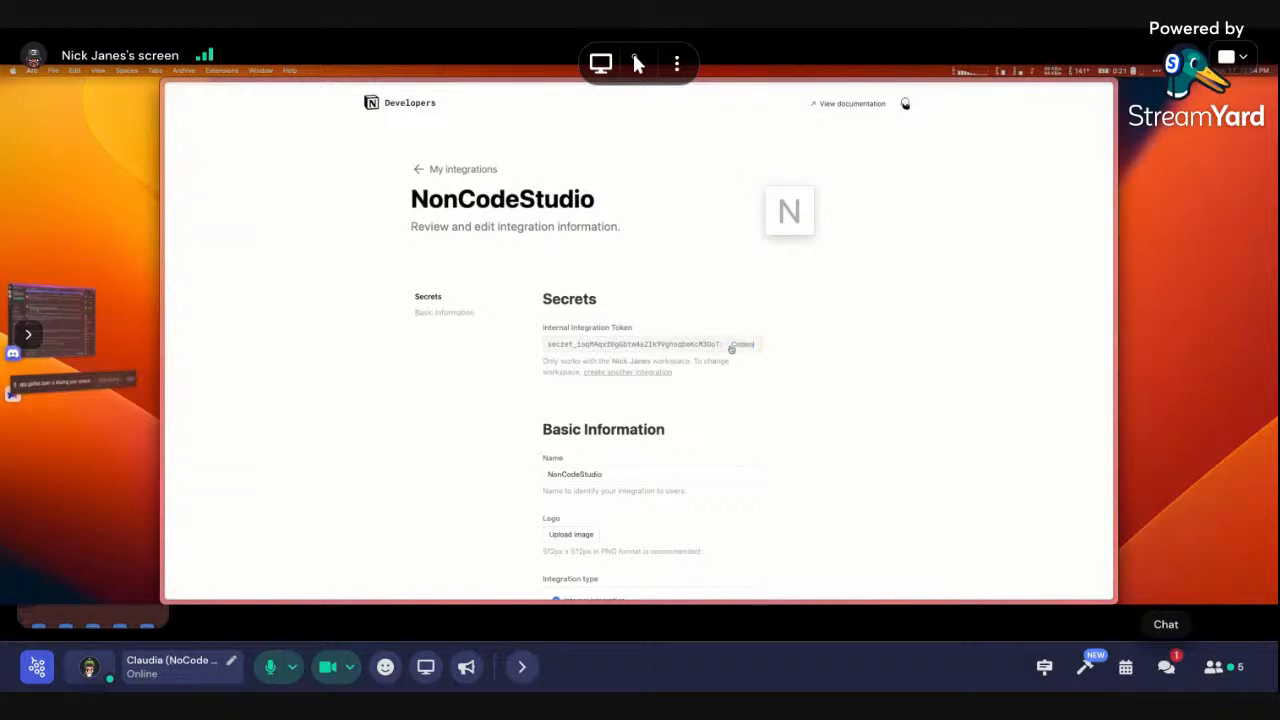
click(1170, 668)
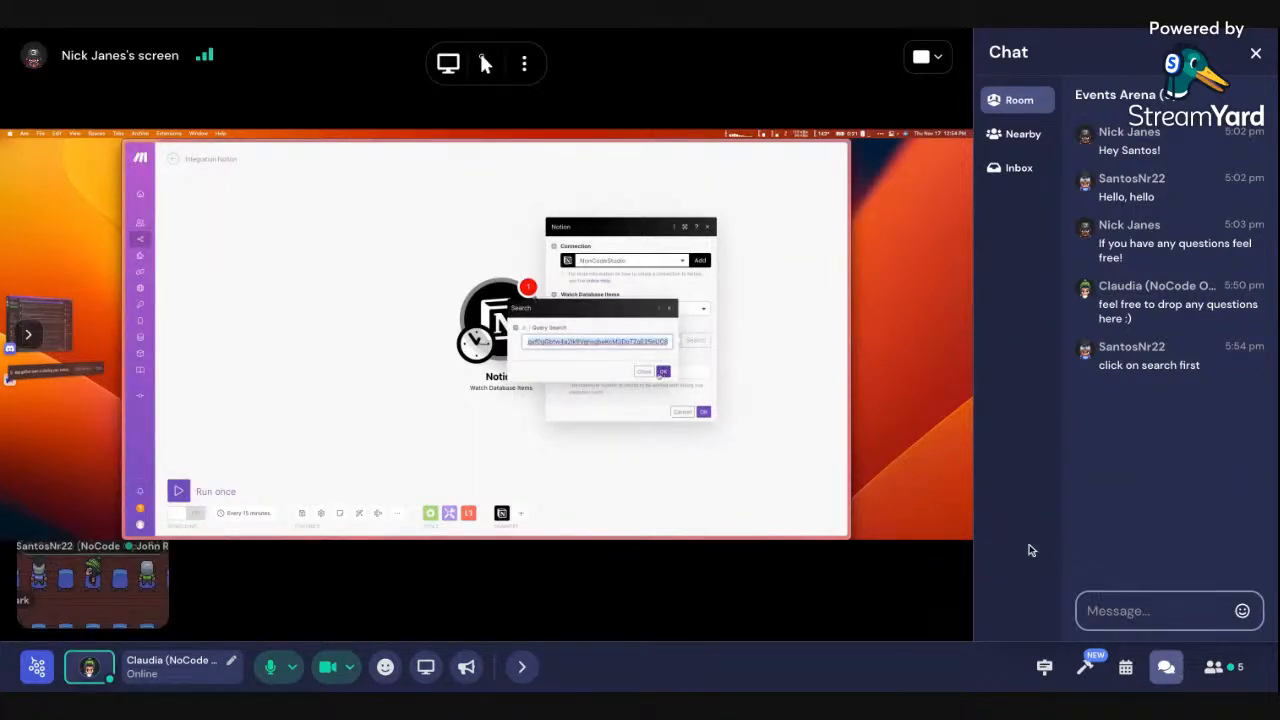
Hide the Gather chat panel so the shared Make screen fills the view
click(1166, 666)
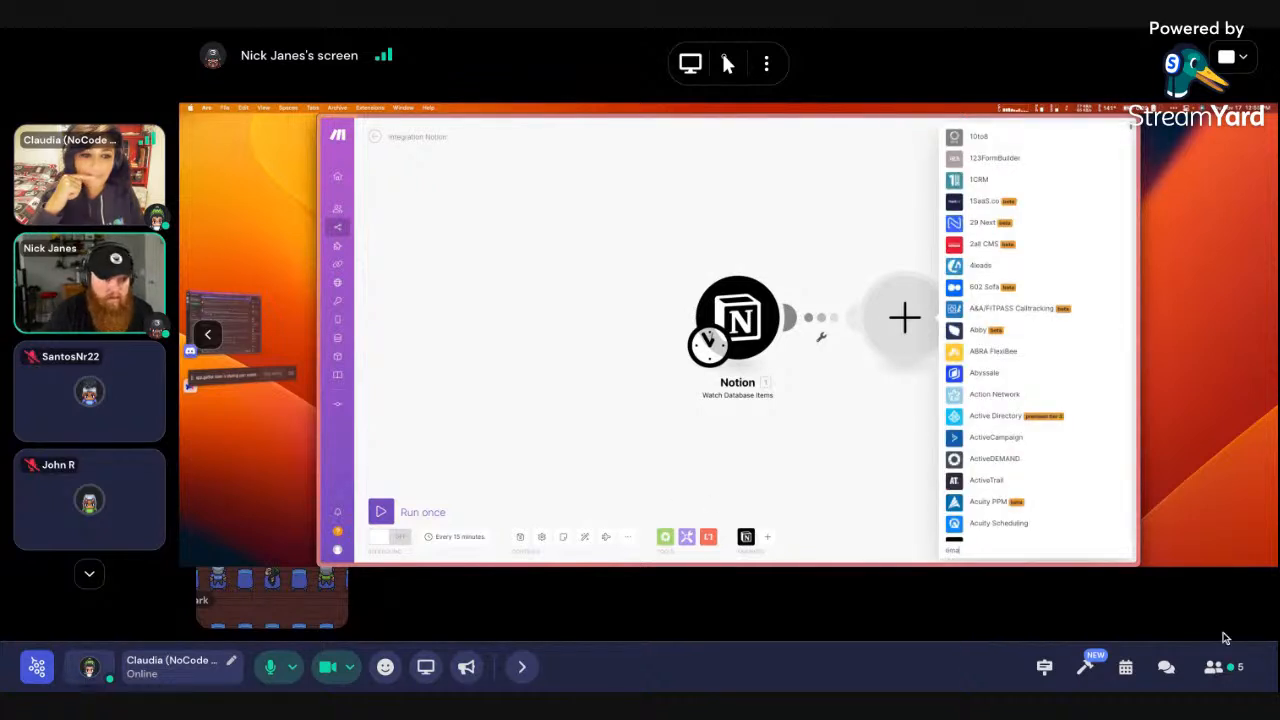
Send 'Thank you!' in the Gather chat and hide the chat panel again
click(1166, 666)
click(1142, 612)
text(T)
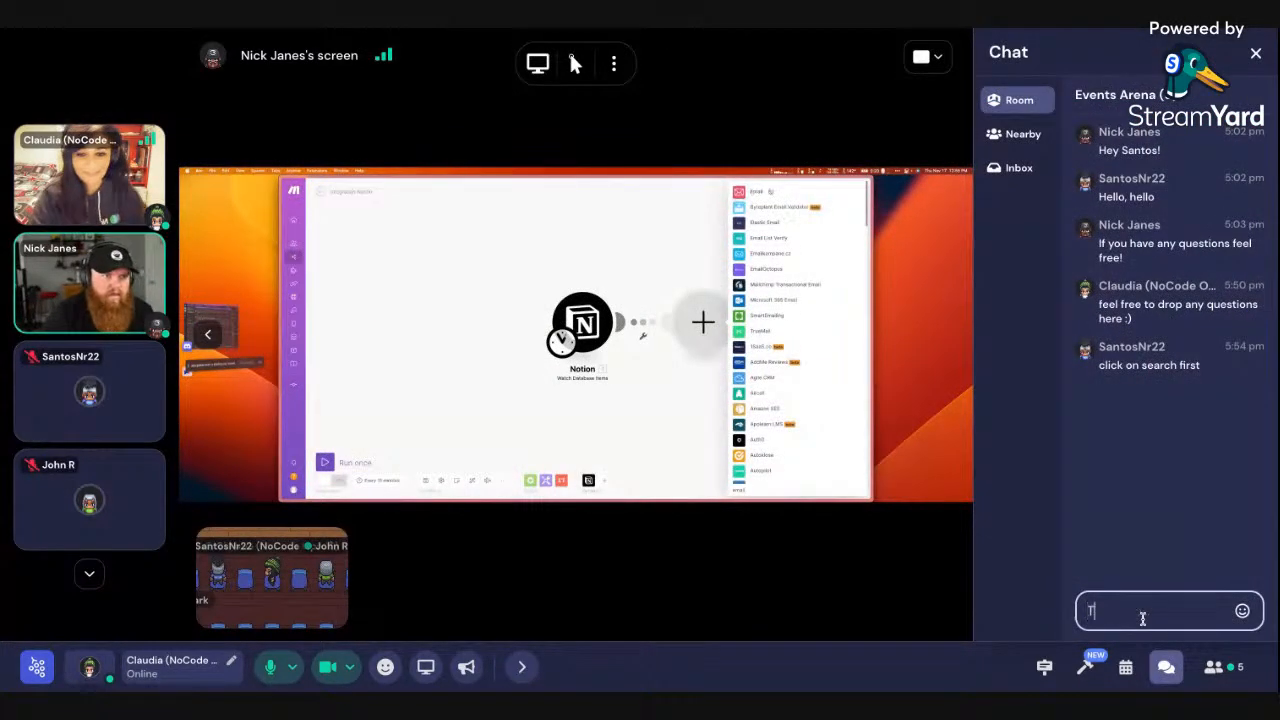
text(hank you!)
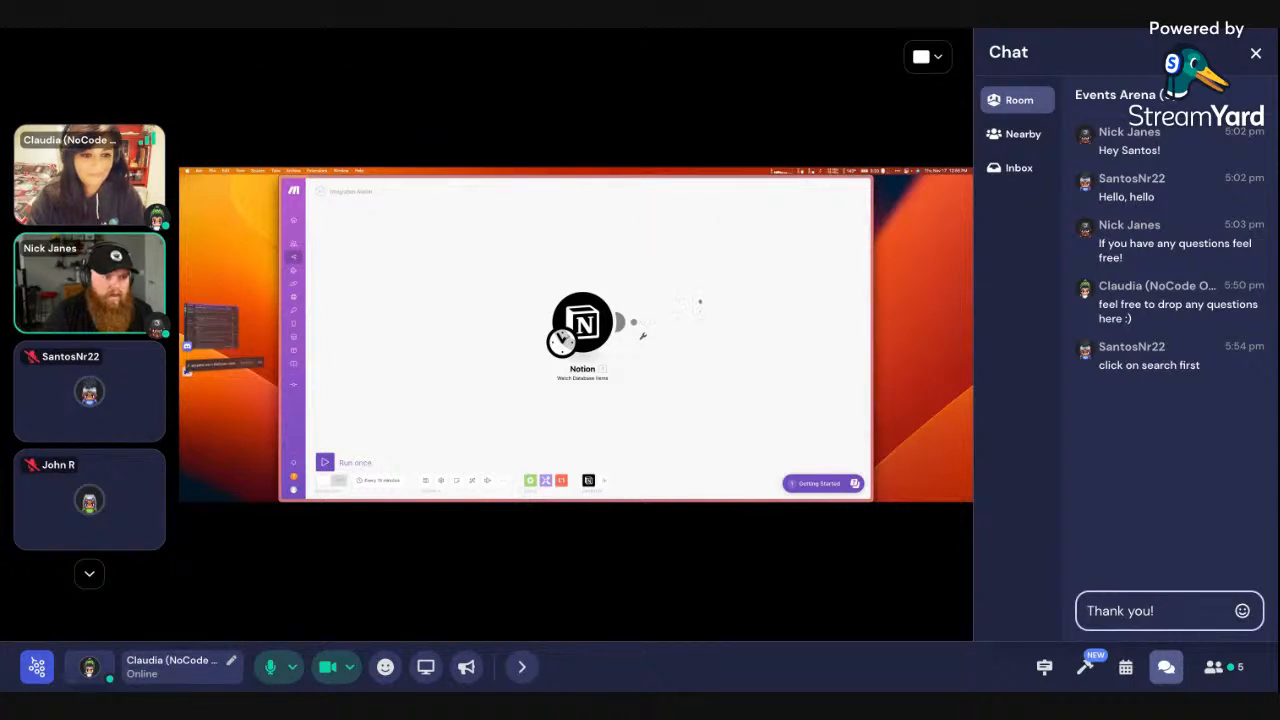
key(Return)
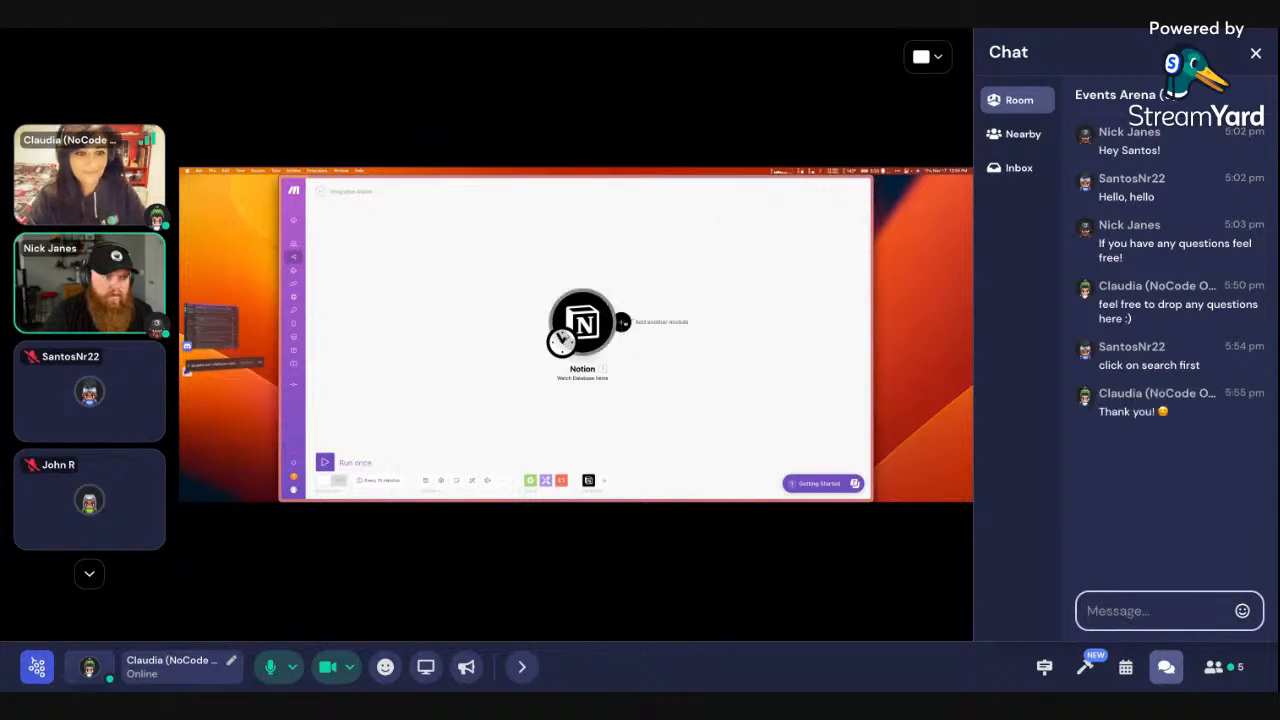
click(1166, 666)
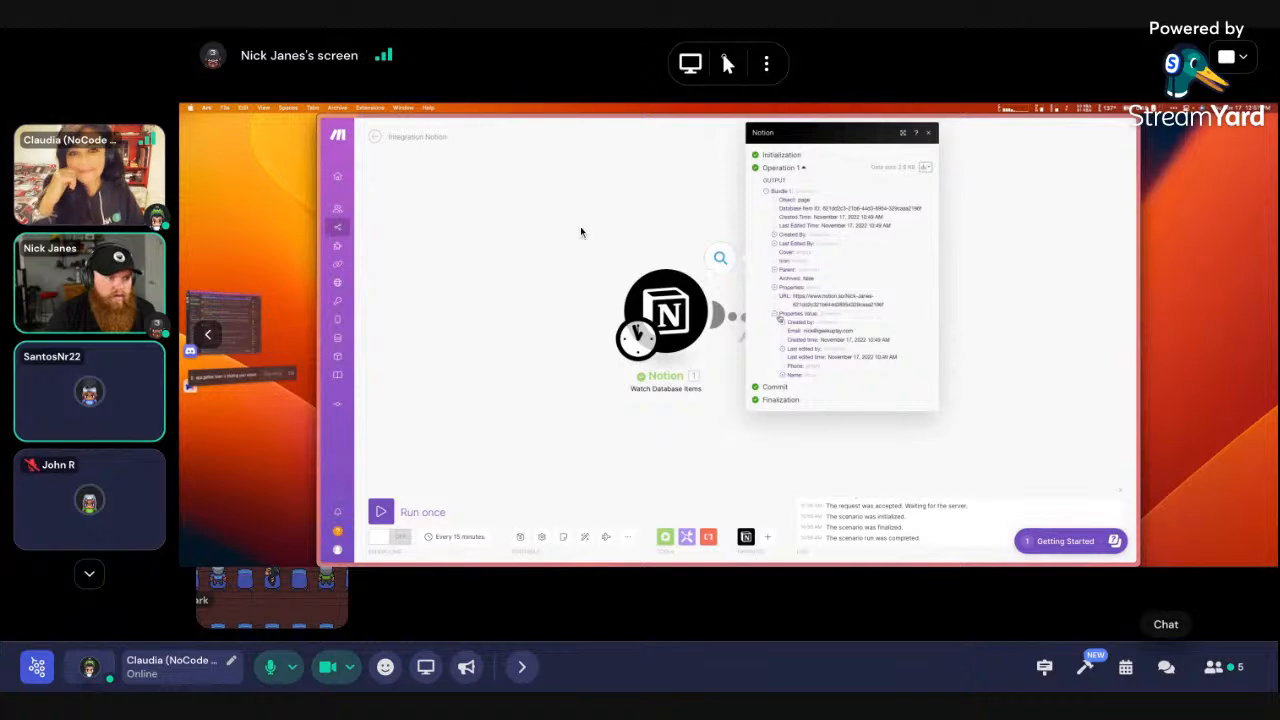
Dismiss the Notion run output and open the mapping panel for the Compose a string To field
click(1000, 334)
click(824, 322)
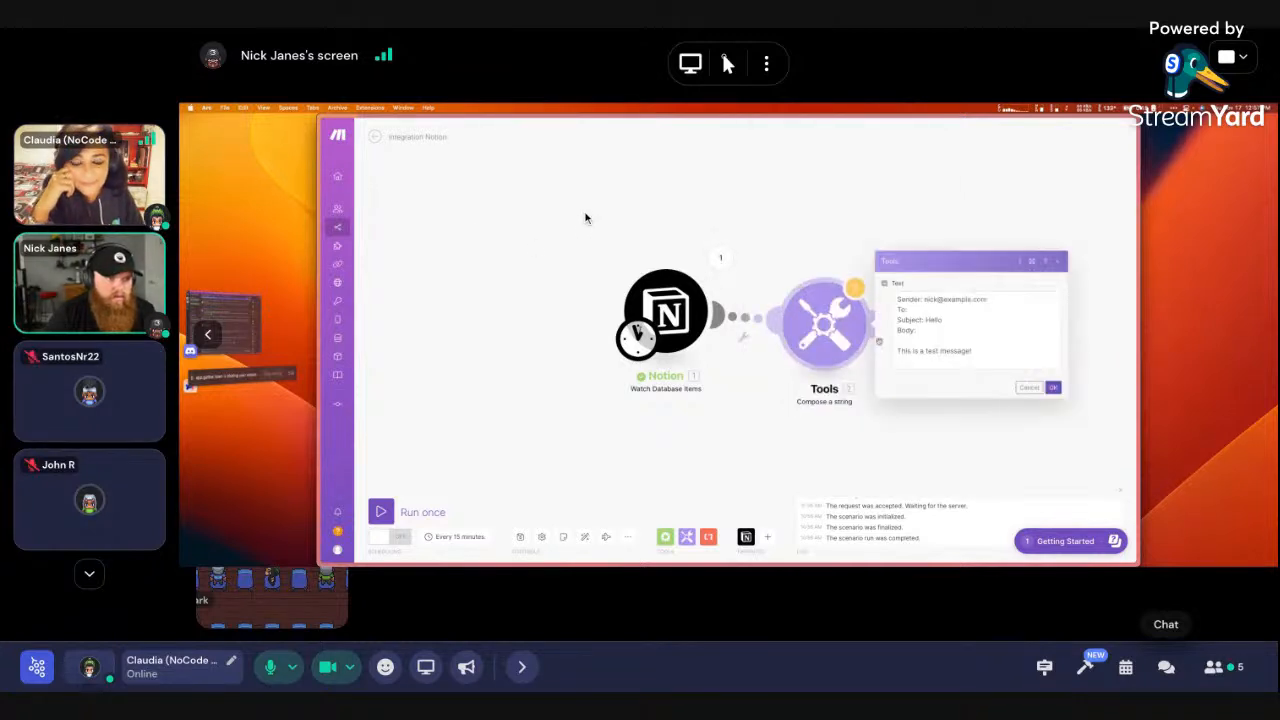
click(932, 310)
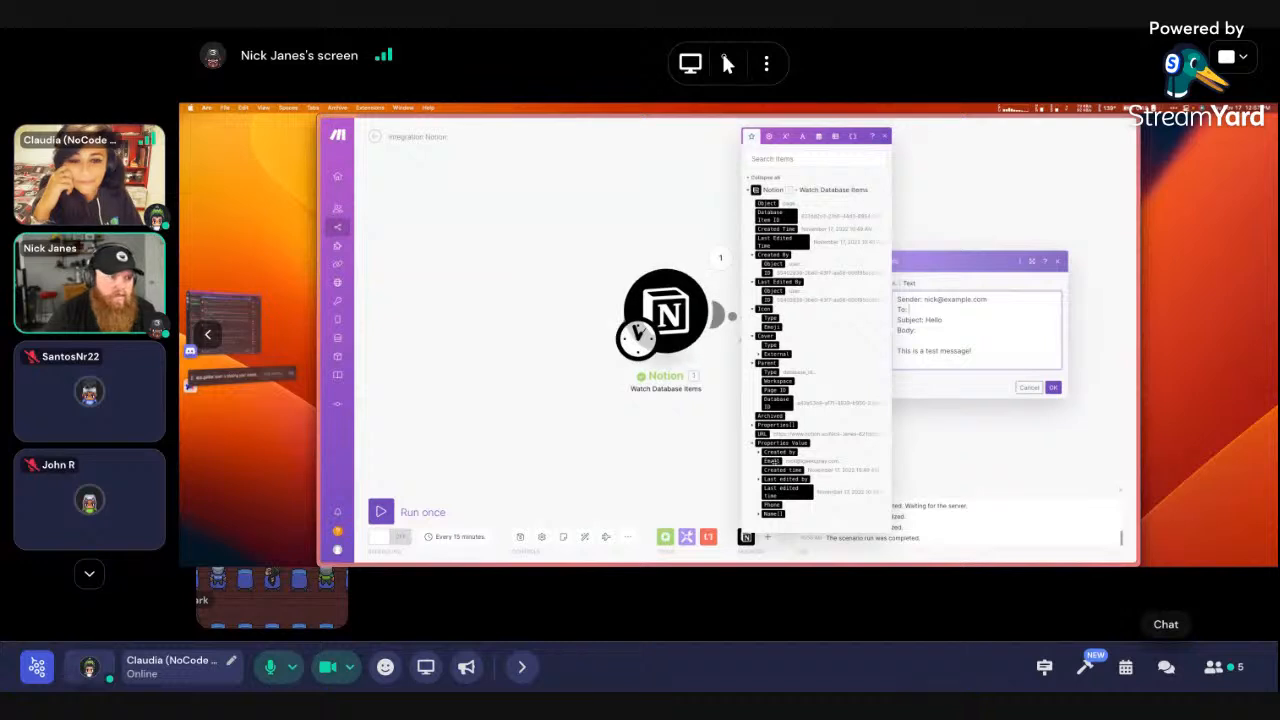
Map the Notion contact's Email into the To line and save the scenario despite the warning
click(773, 461)
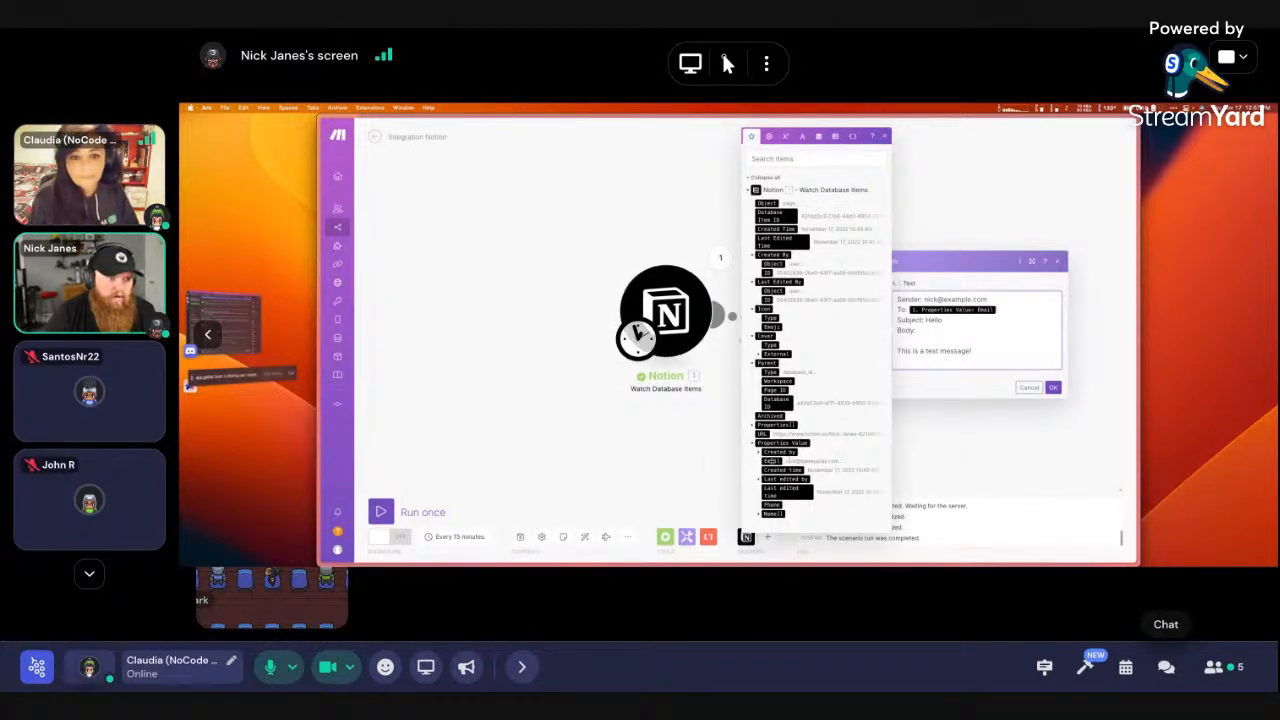
click(1053, 387)
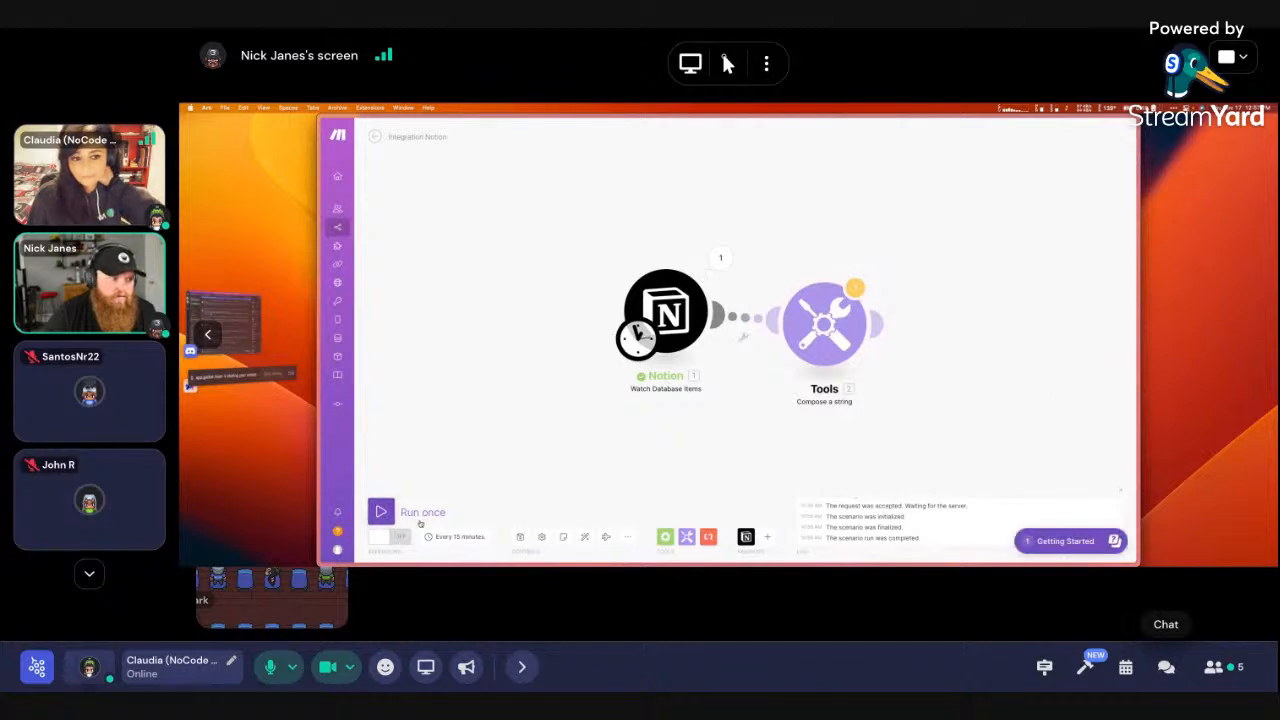
click(520, 537)
click(662, 549)
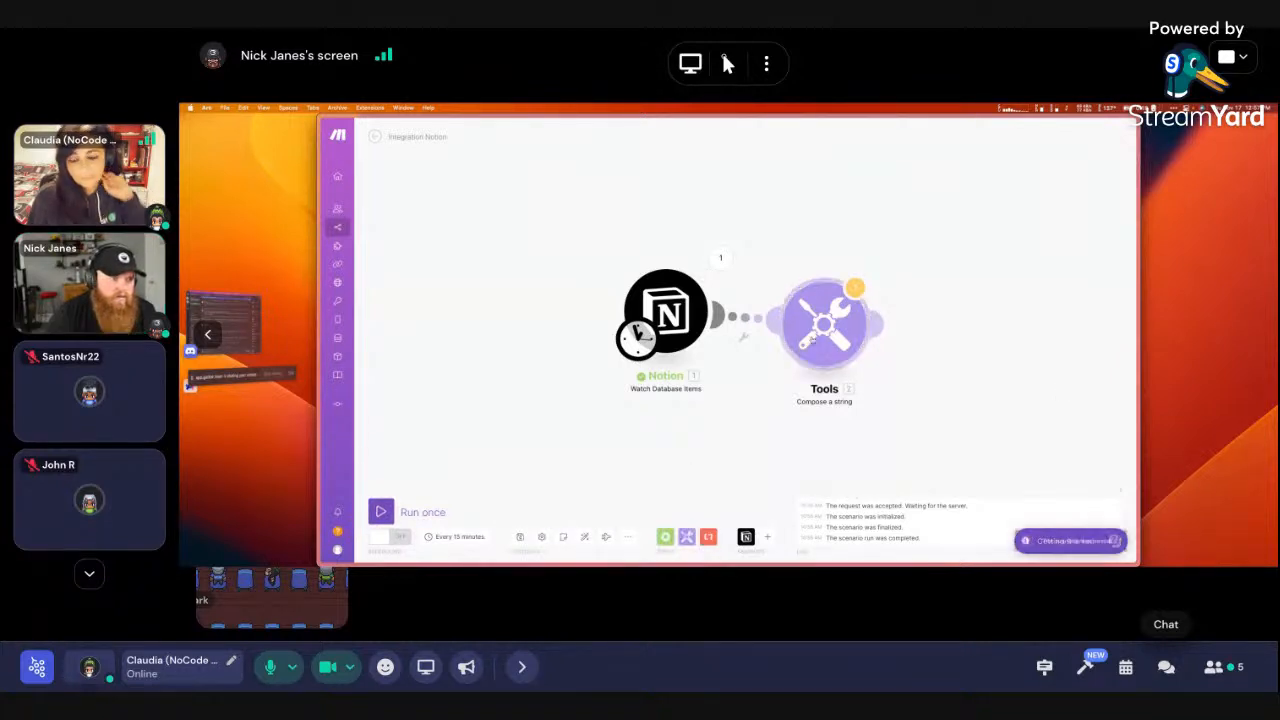
Recheck the Compose a string settings, save the scenario again, then go to No Code Ops
click(824, 322)
click(1053, 387)
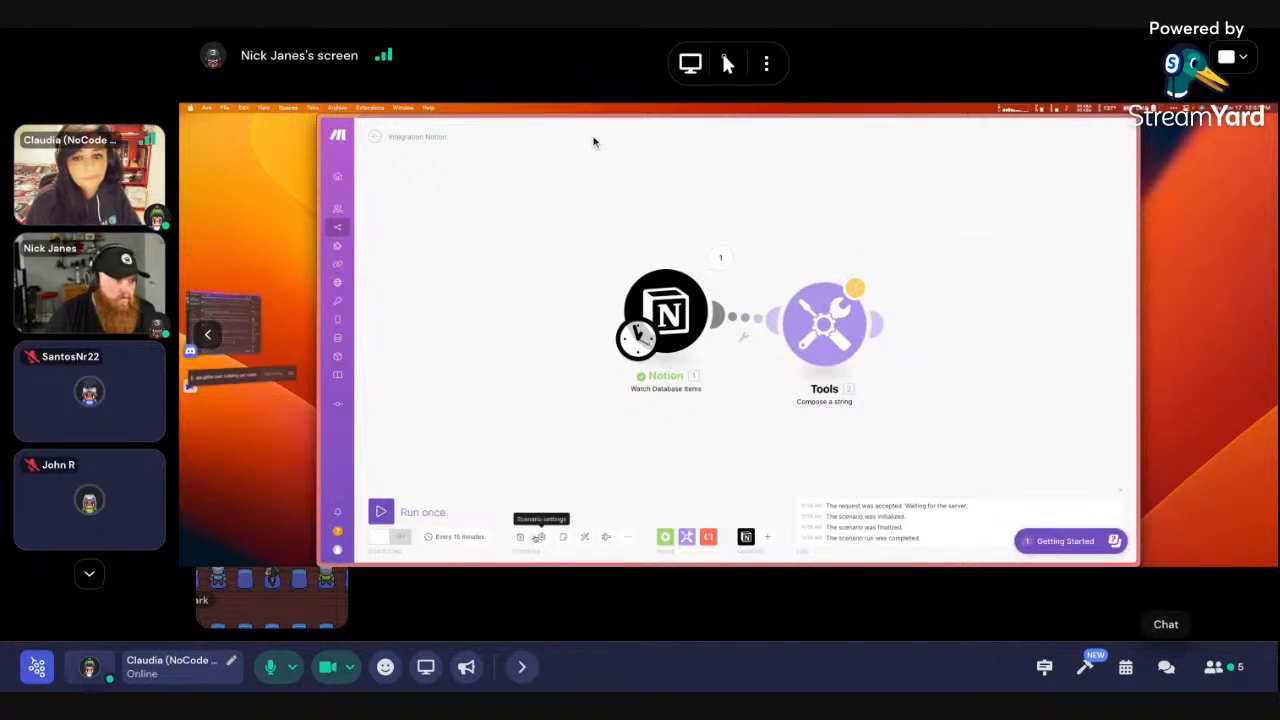
click(520, 537)
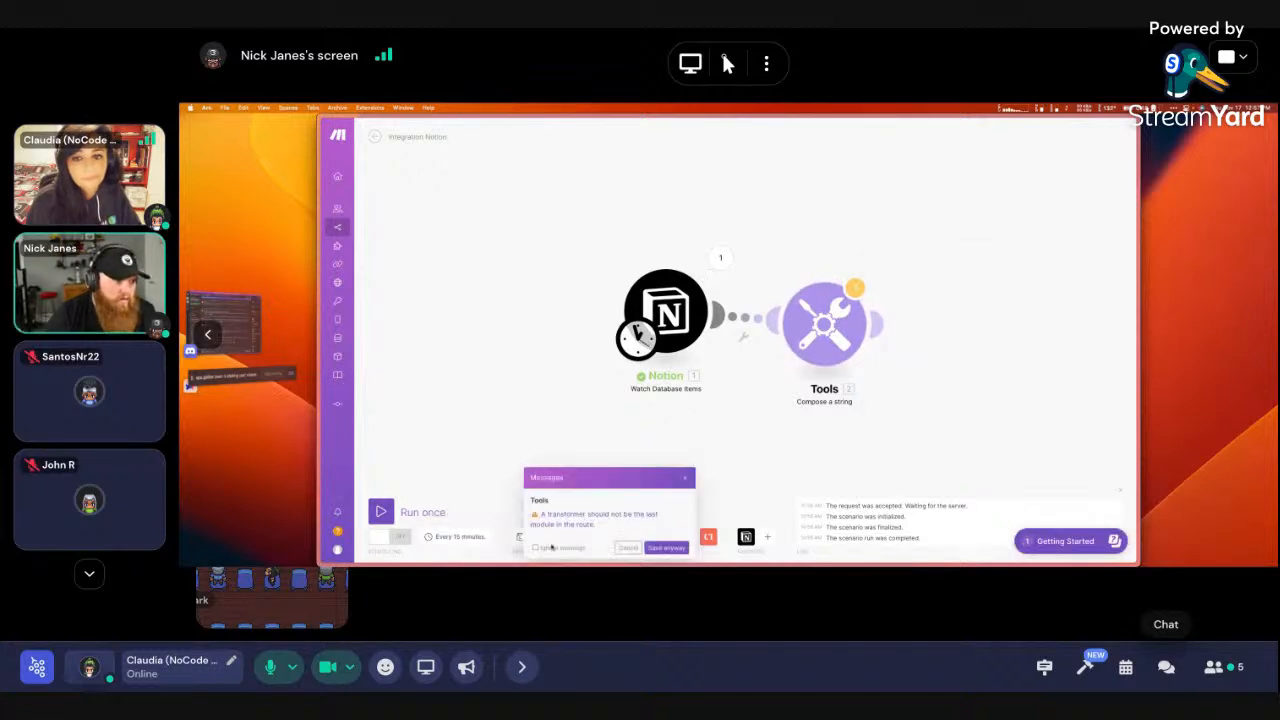
click(666, 548)
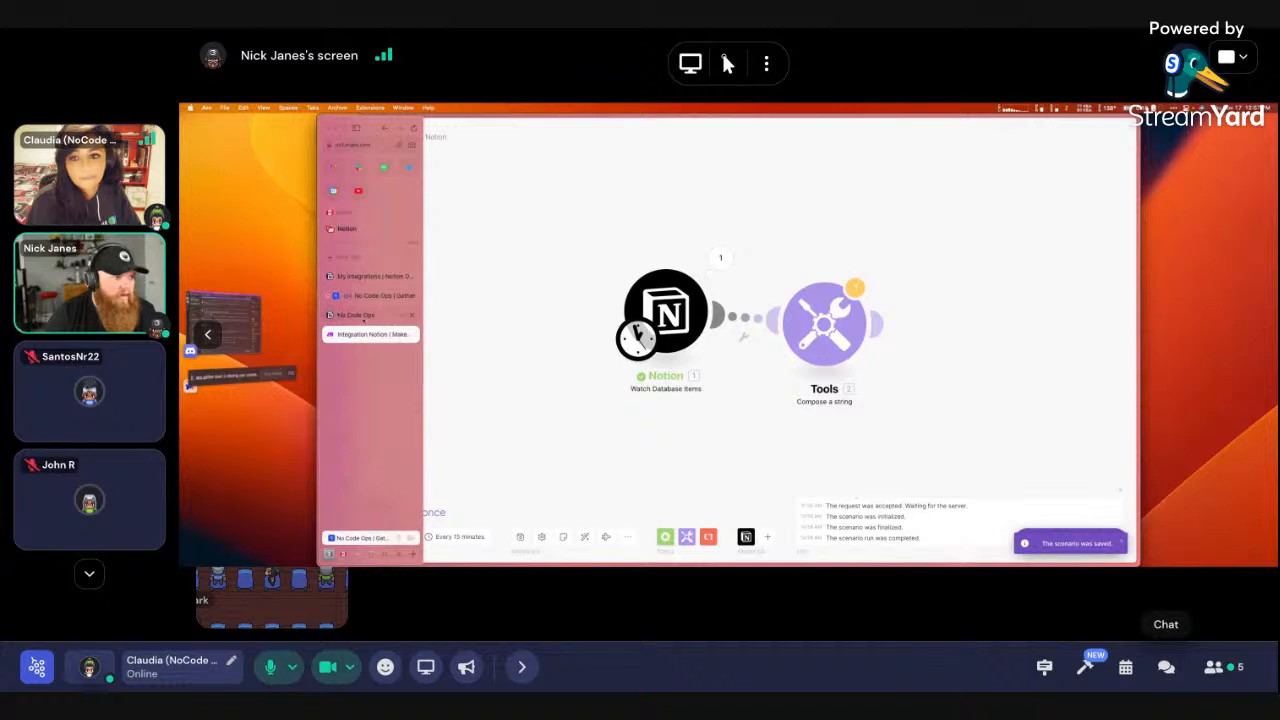
click(350, 315)
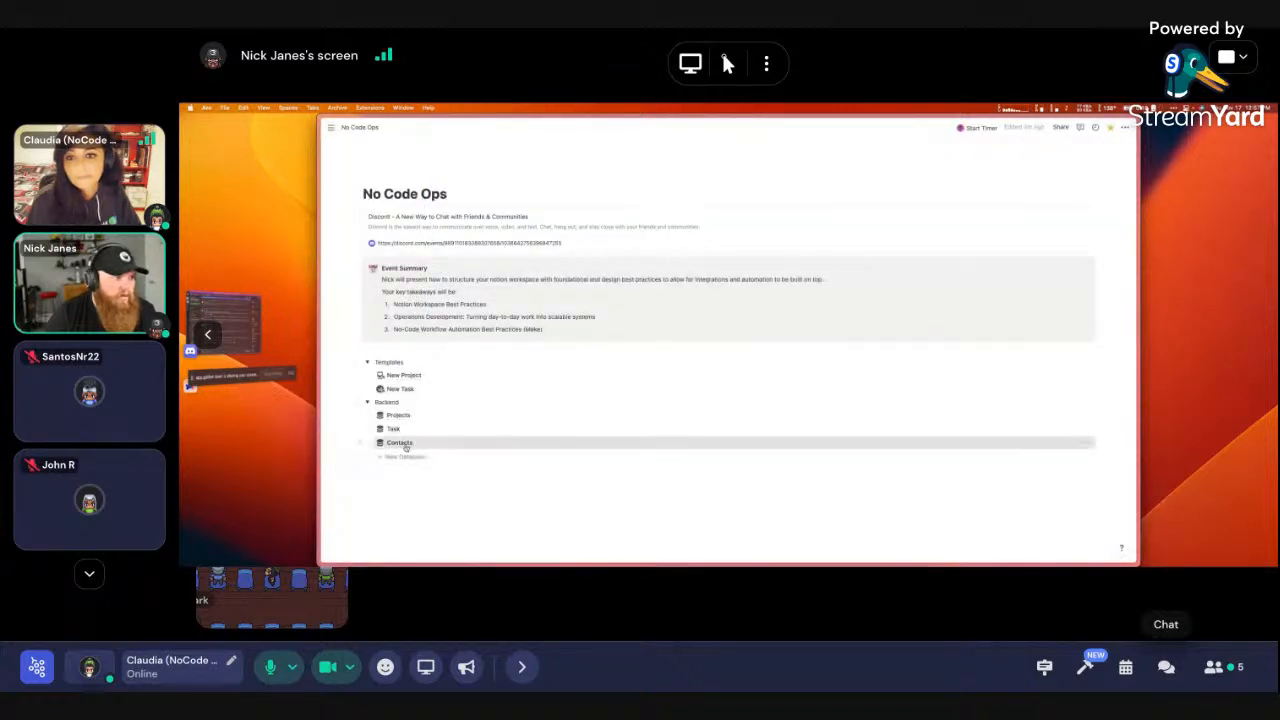
Add a second contact's name and corrected email in Notion Contacts, then return to Make
click(401, 442)
click(389, 238)
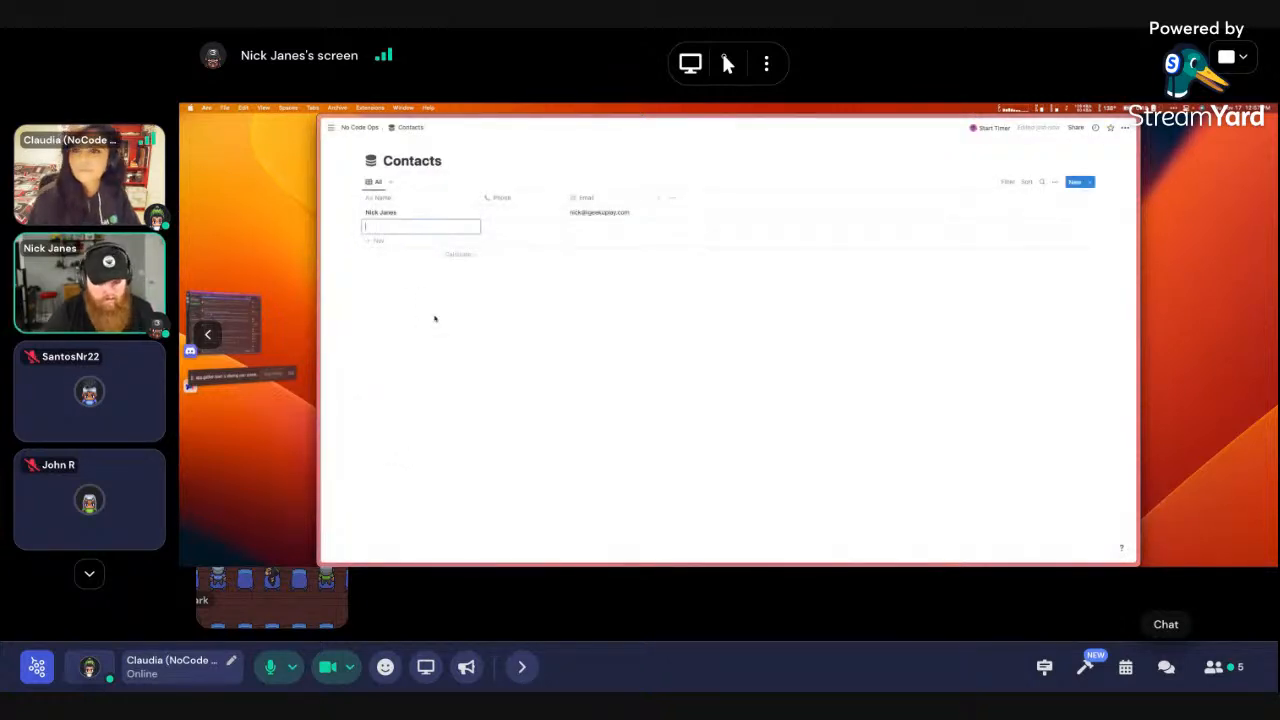
text(J)
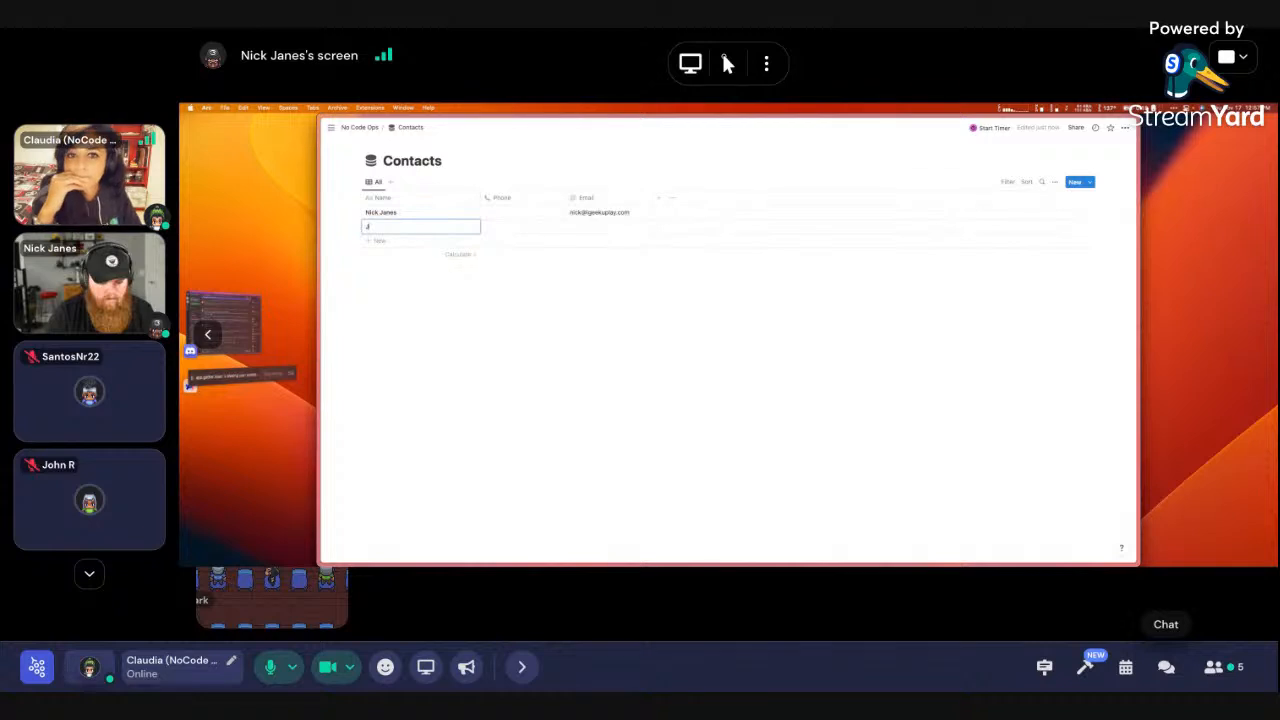
text(ohn Smith)
key(Tab)
key(Tab)
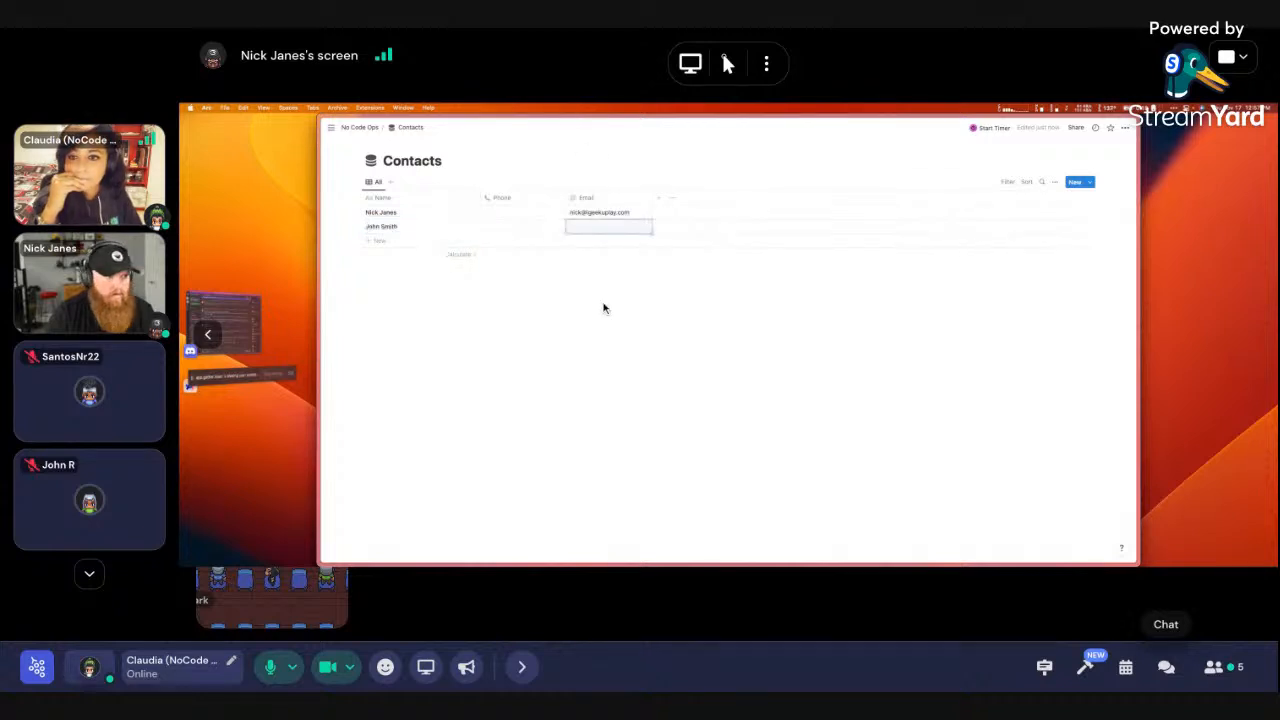
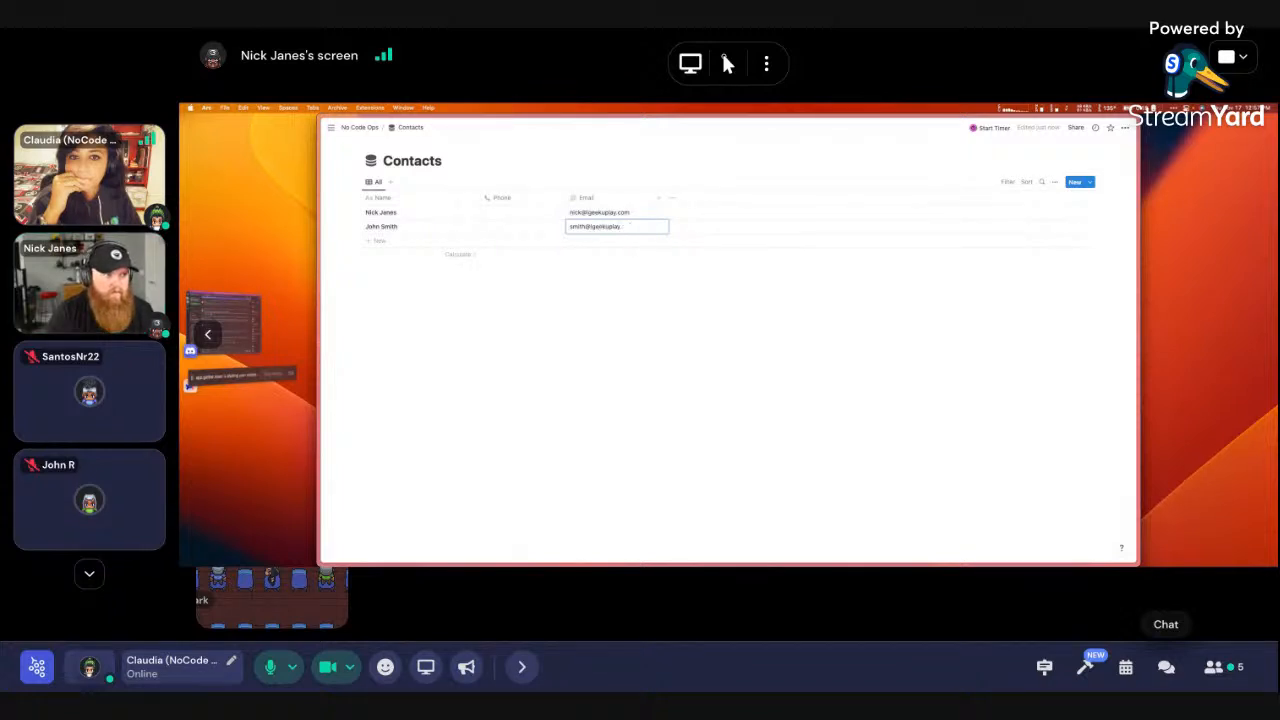
key(Return)
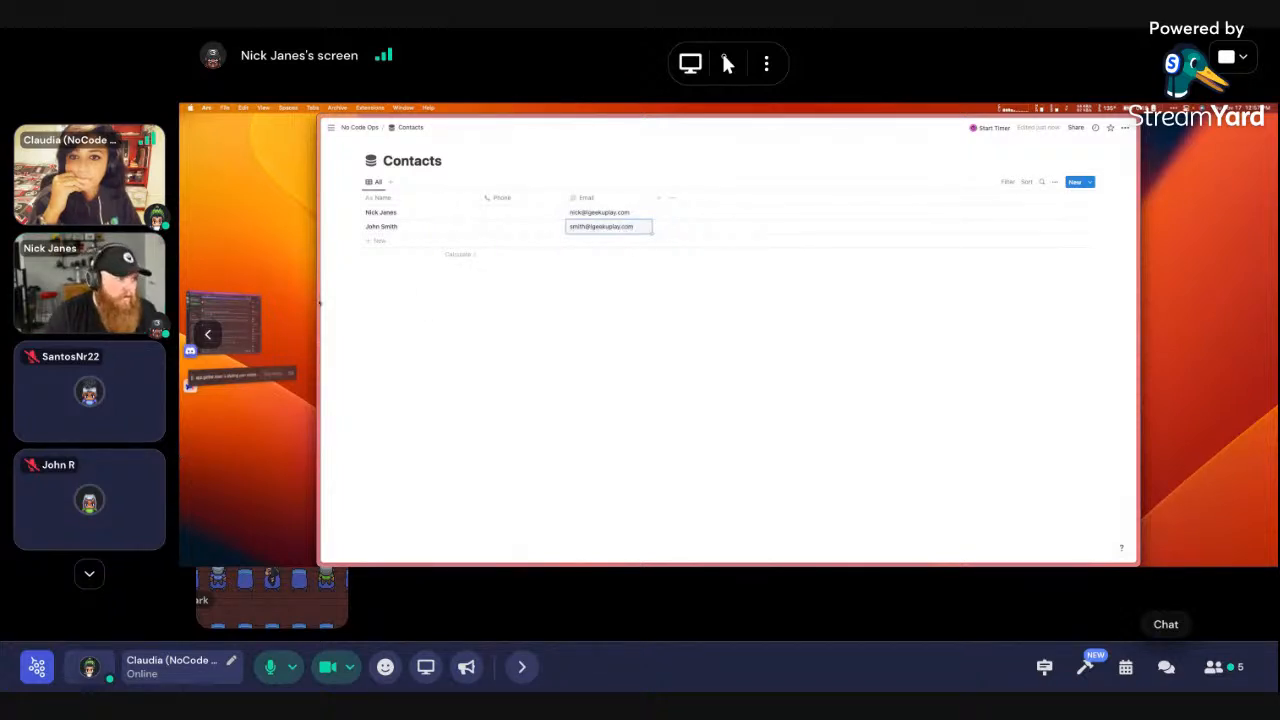
mouse_move(330, 297)
click(361, 334)
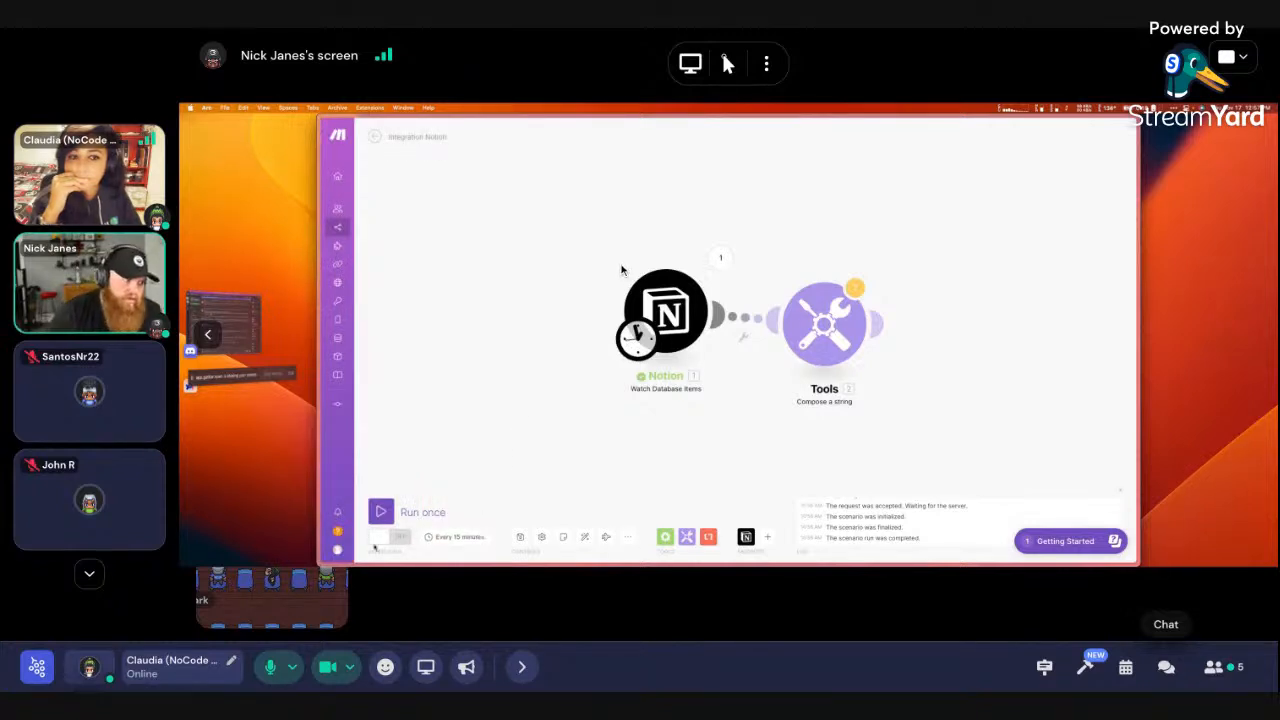
Accept the scenario's schedule settings and run the scenario once
click(462, 537)
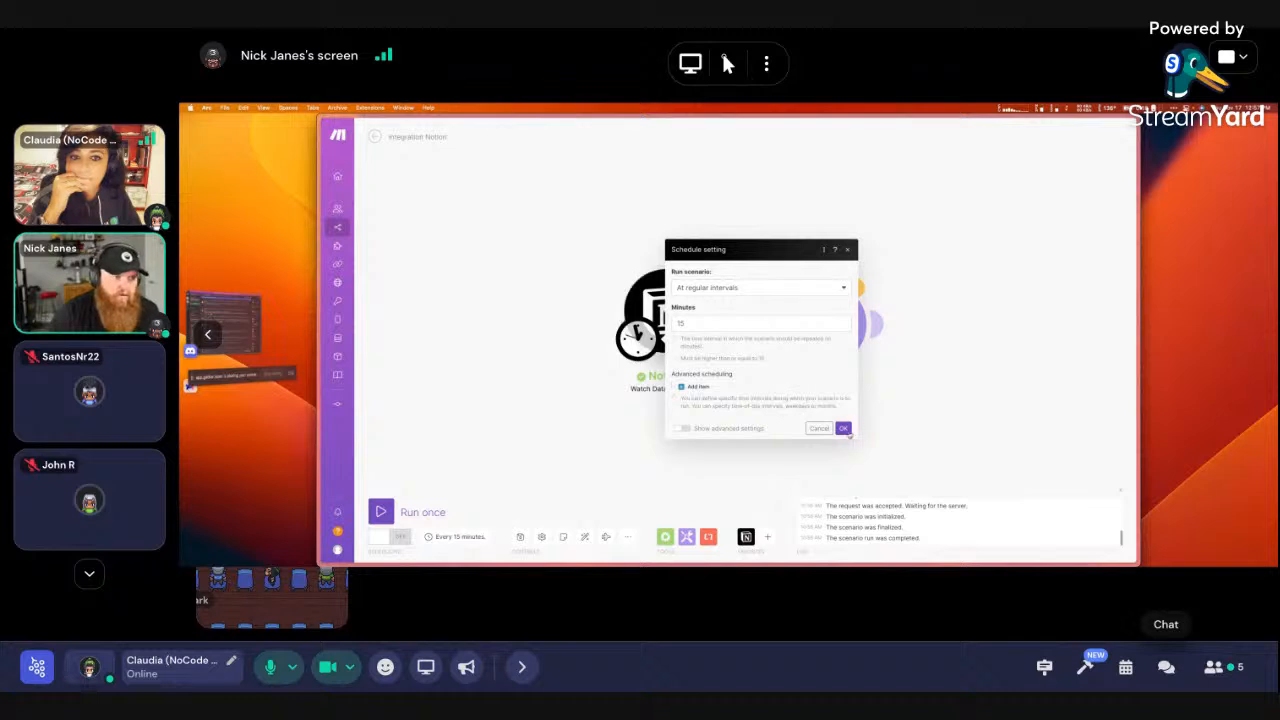
click(843, 428)
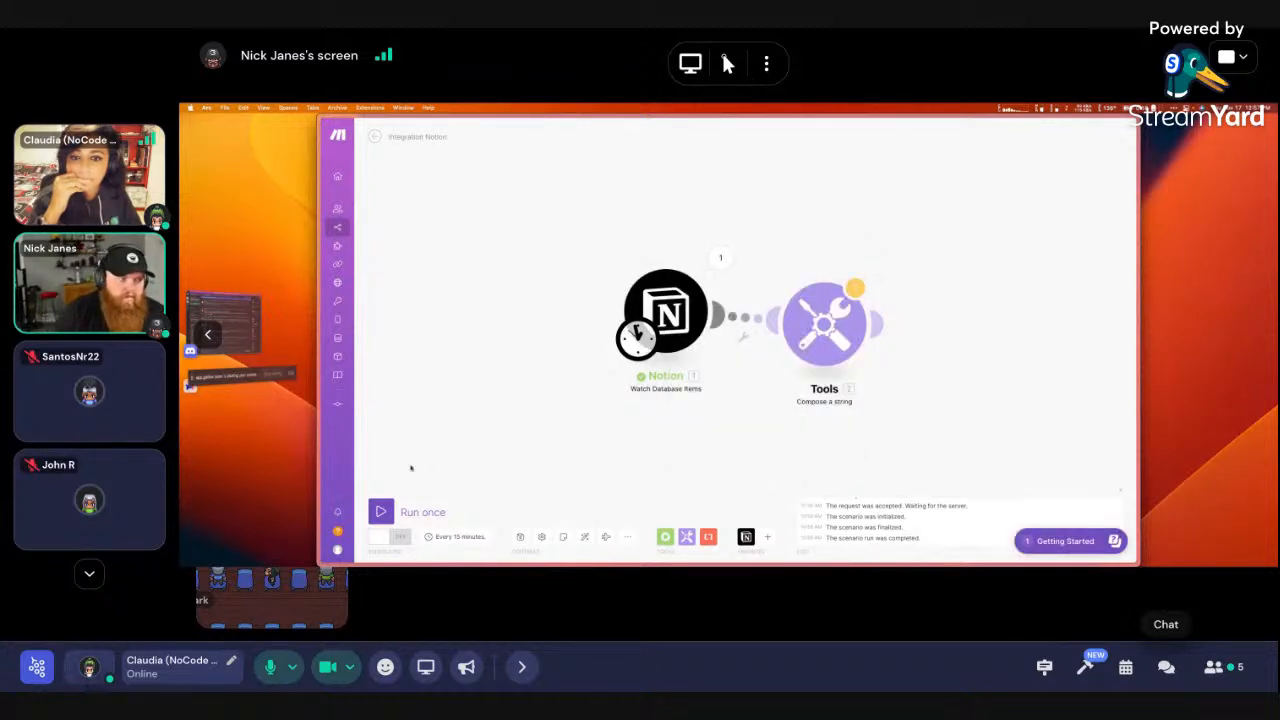
click(380, 511)
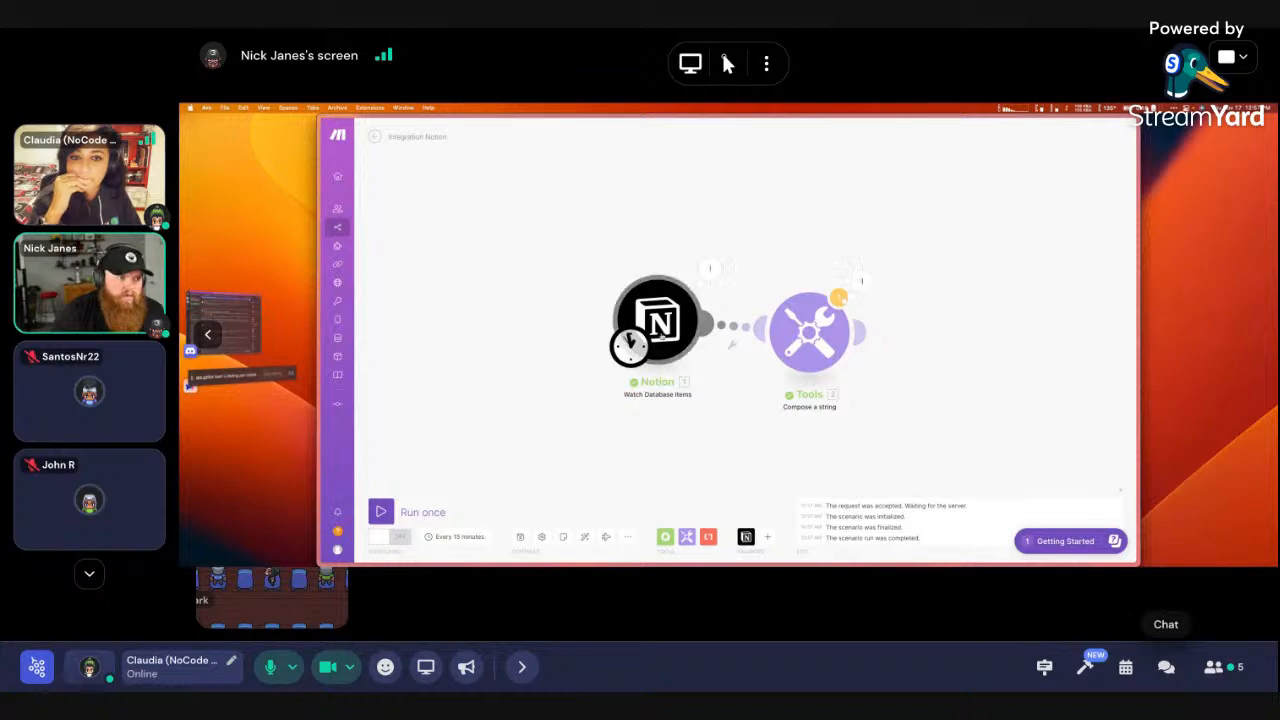
Inspect the Notion output bundle, checking the page URL and the contact's plain-text name
click(710, 268)
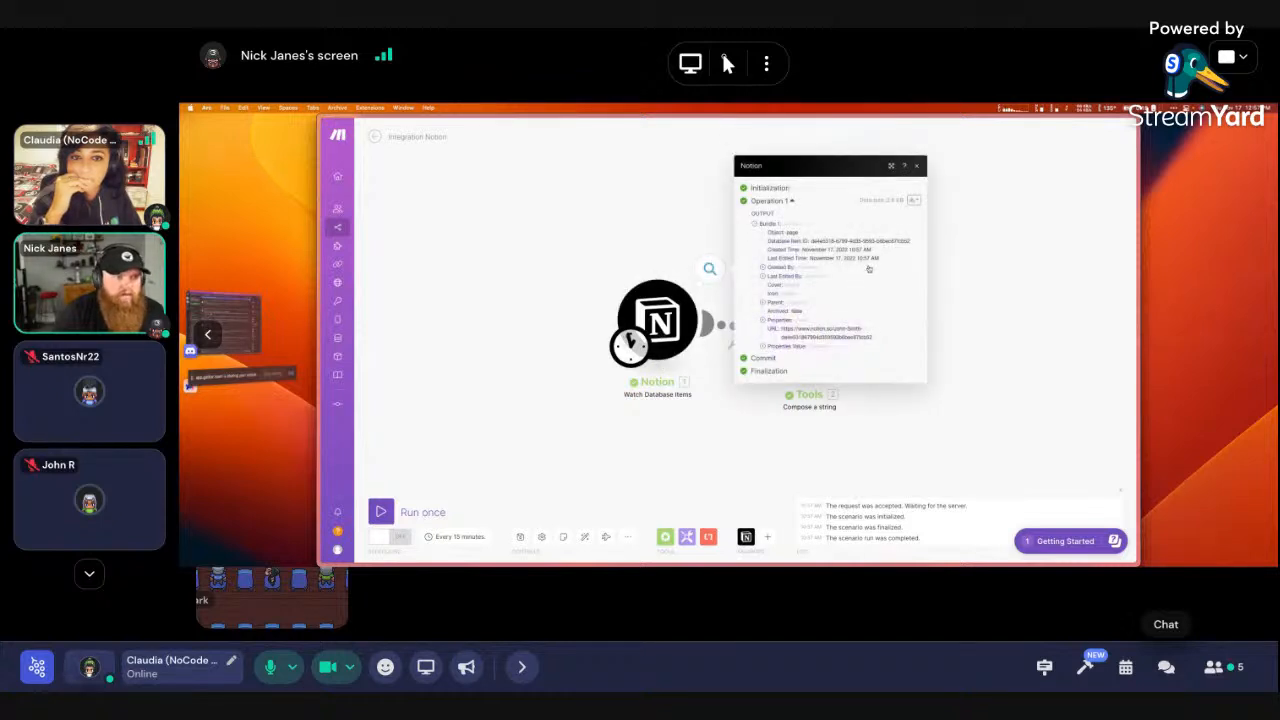
click(764, 346)
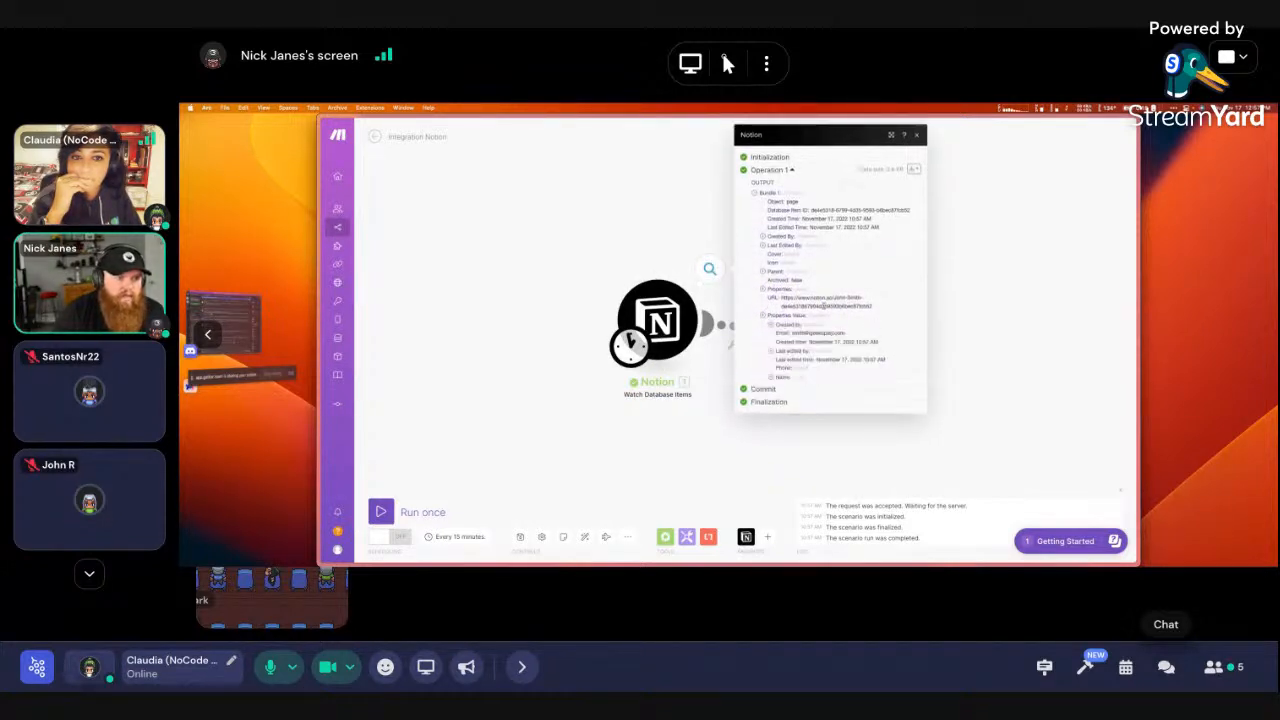
drag(782, 297, 872, 308)
click(838, 298)
click(861, 318)
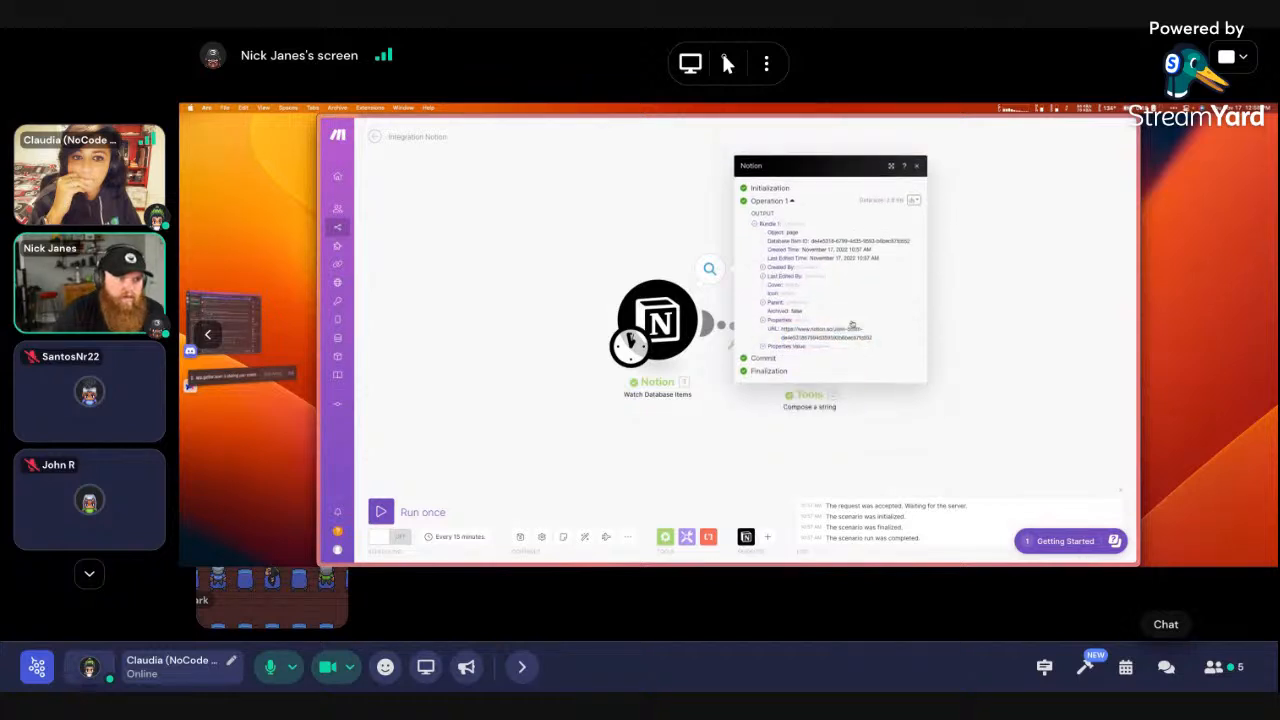
click(773, 347)
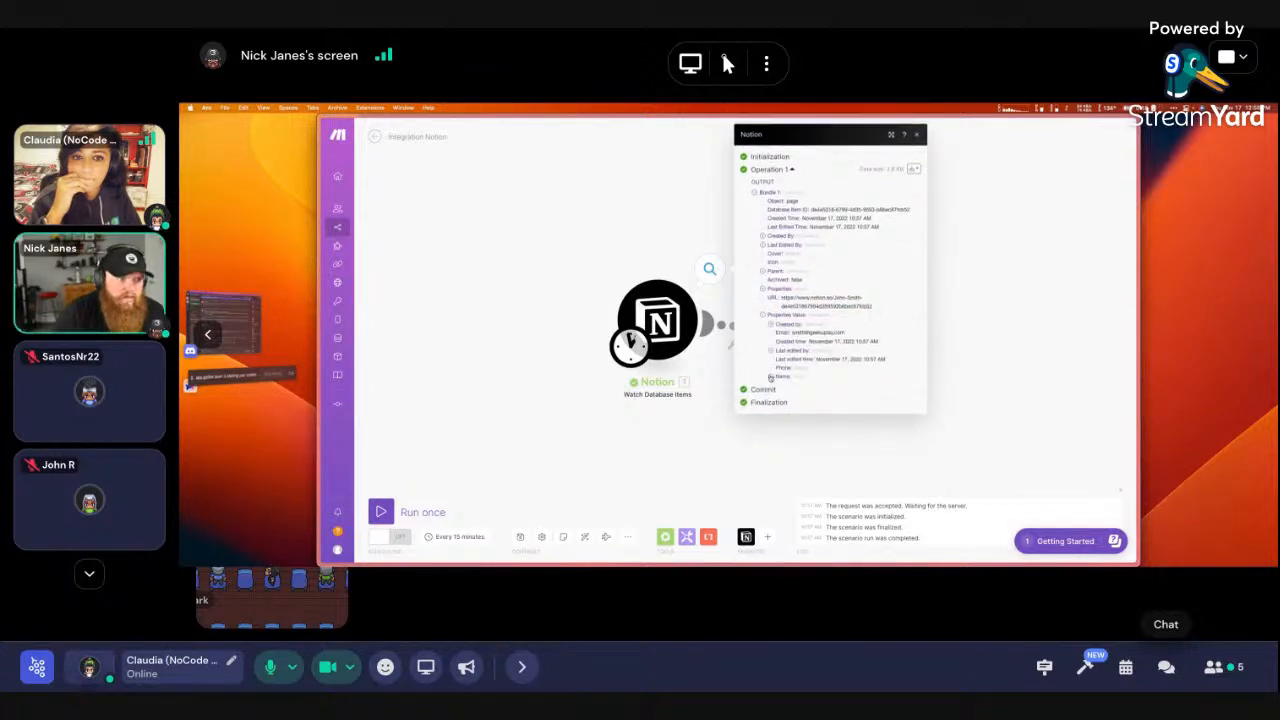
click(775, 383)
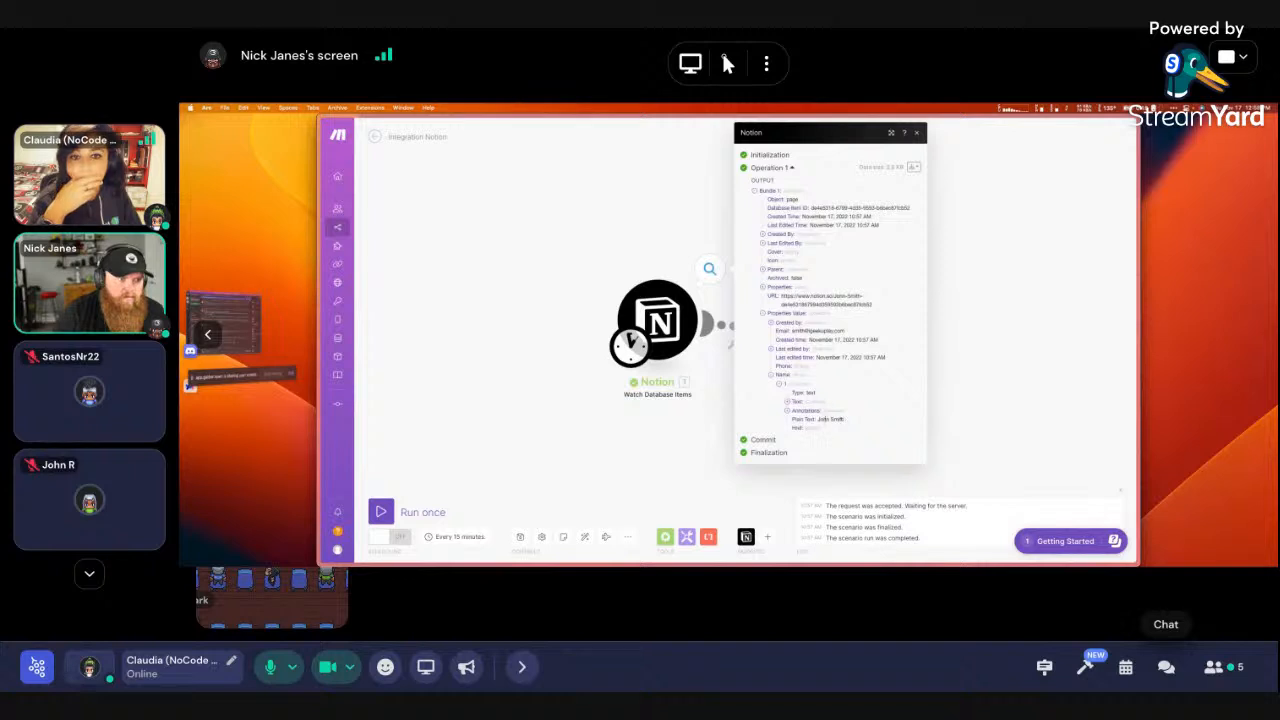
drag(818, 419, 868, 422)
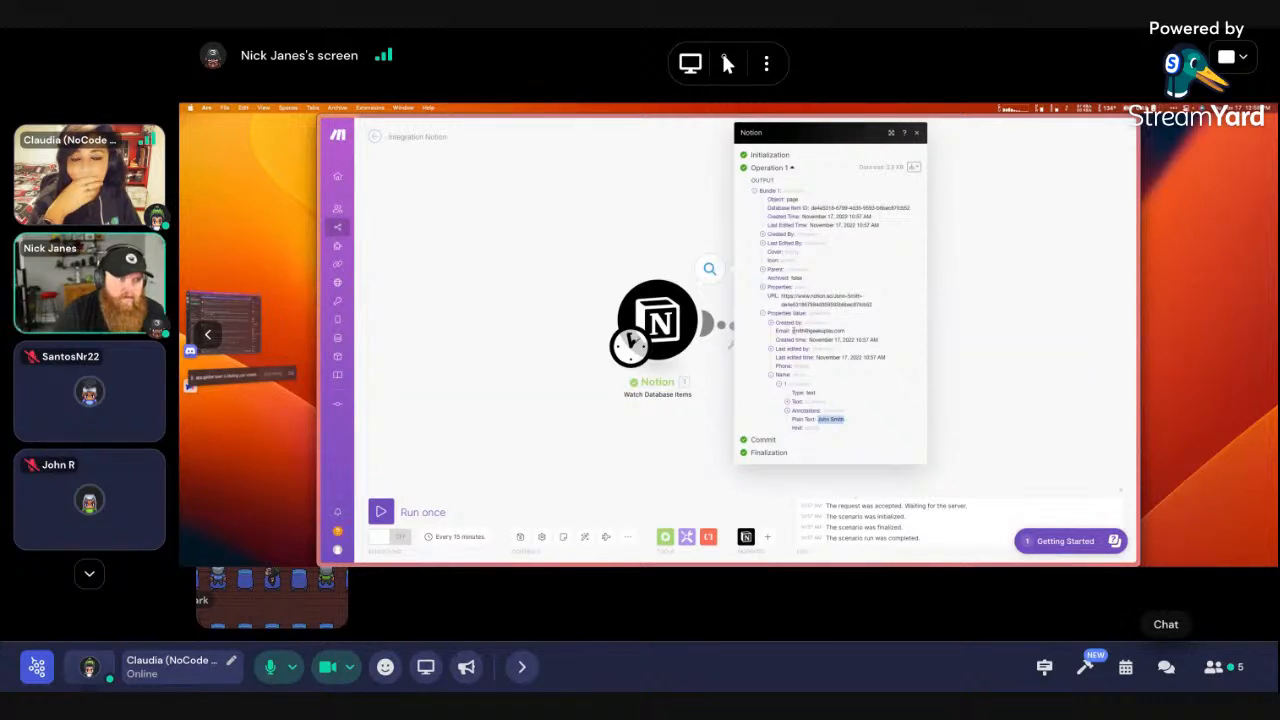
click(992, 328)
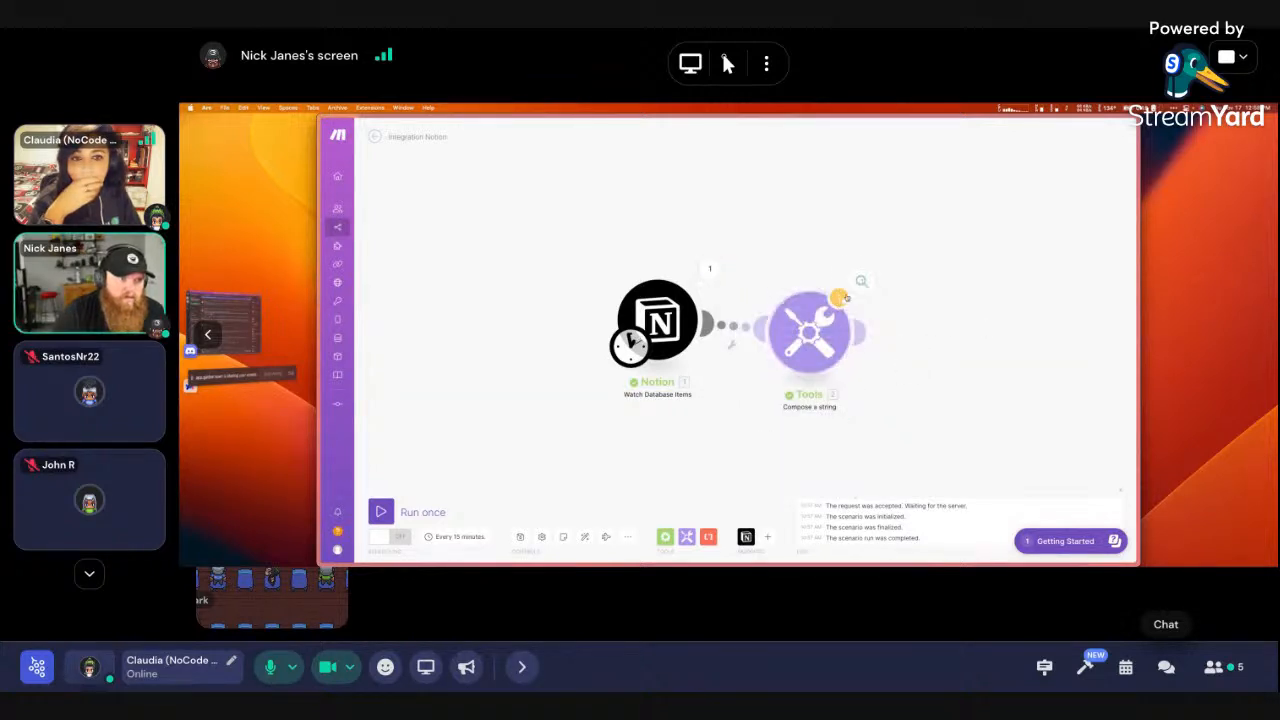
Verify the Compose a string output addresses the test message to the contact's email, then exit full view
click(862, 284)
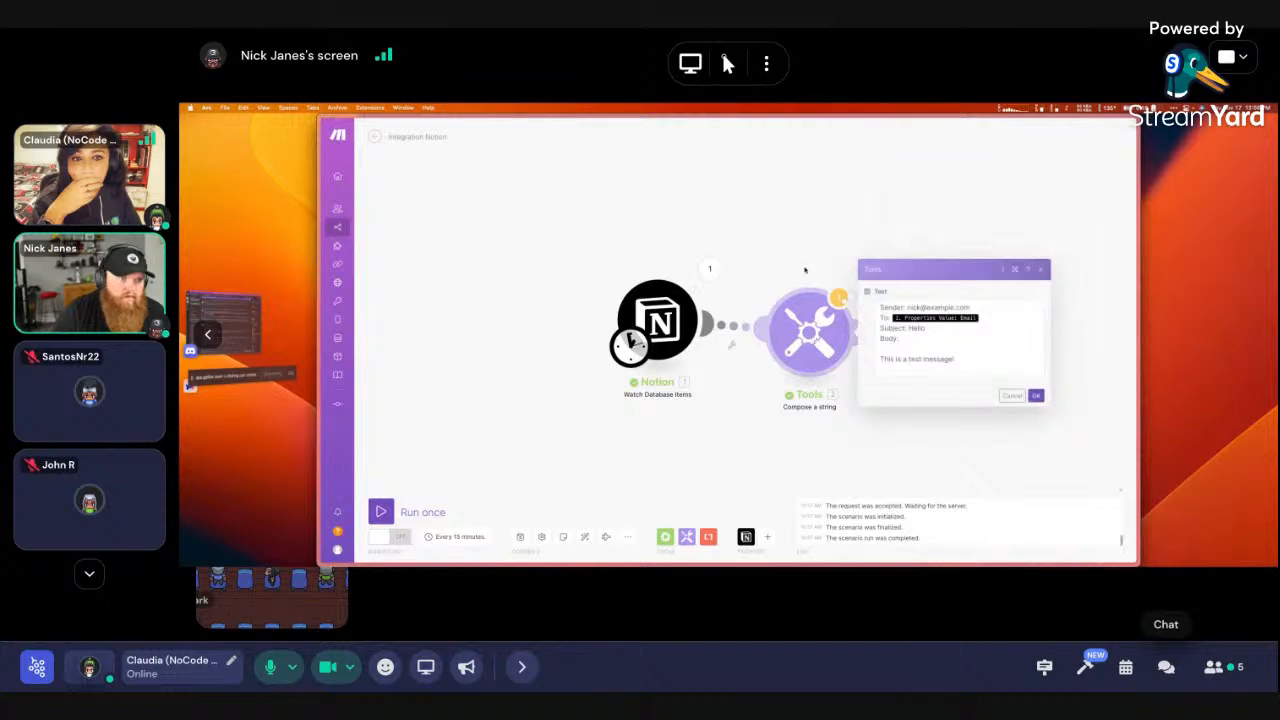
click(800, 258)
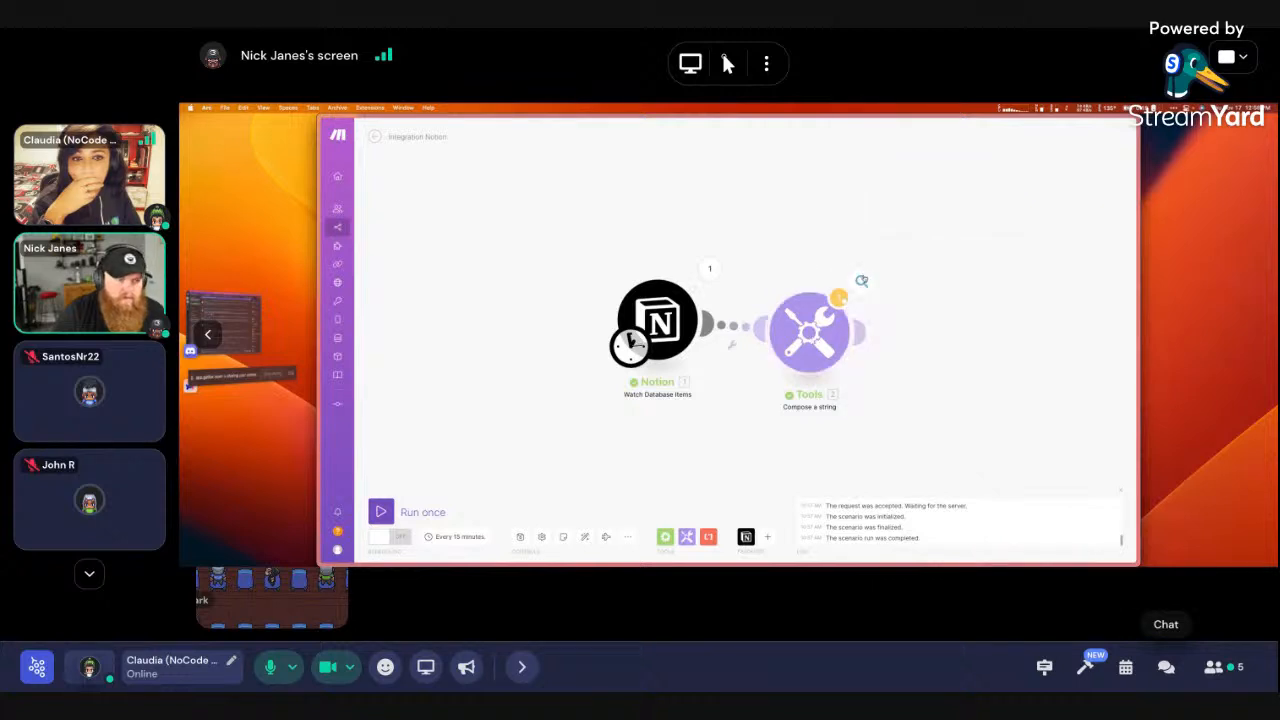
click(862, 283)
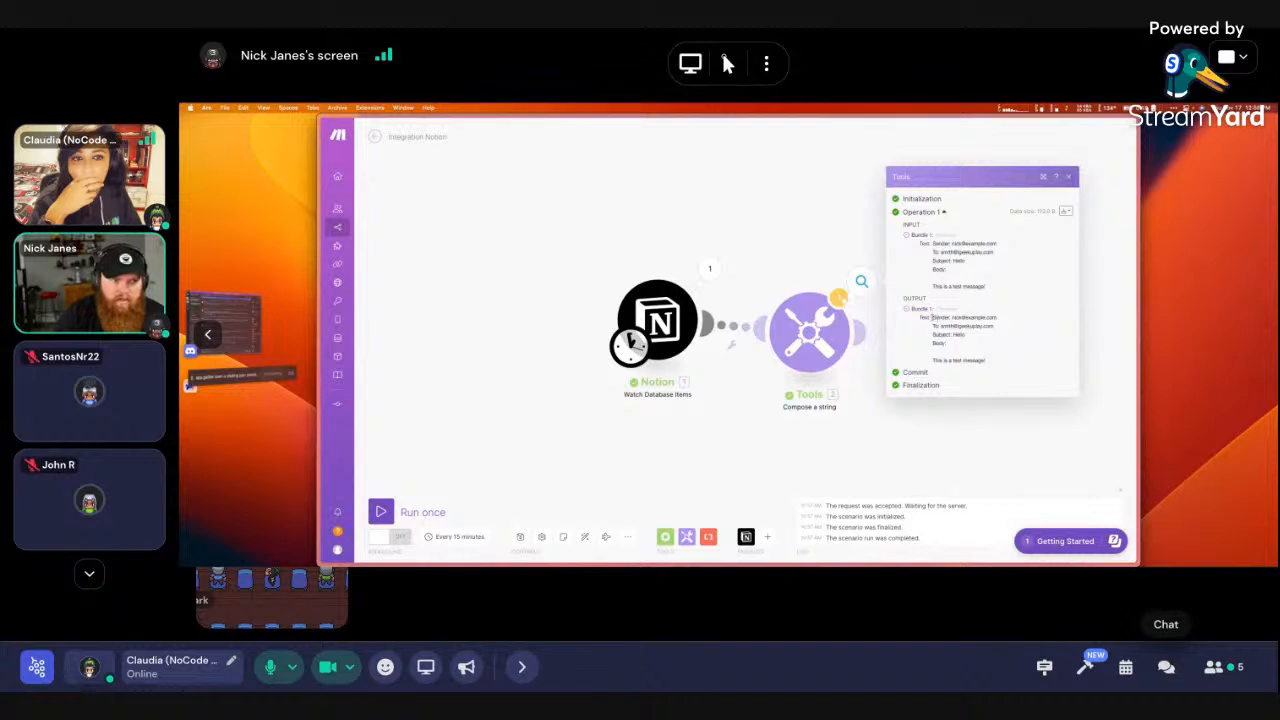
drag(933, 317, 996, 360)
click(946, 326)
click(1005, 343)
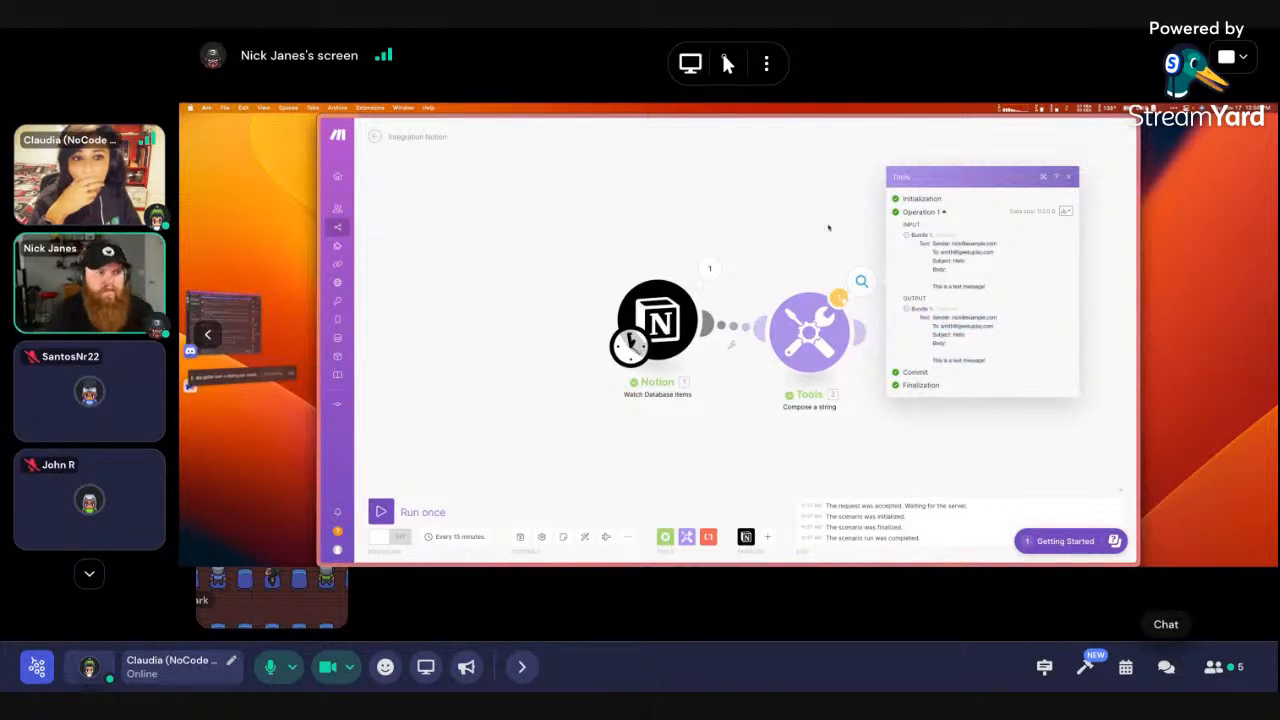
click(828, 228)
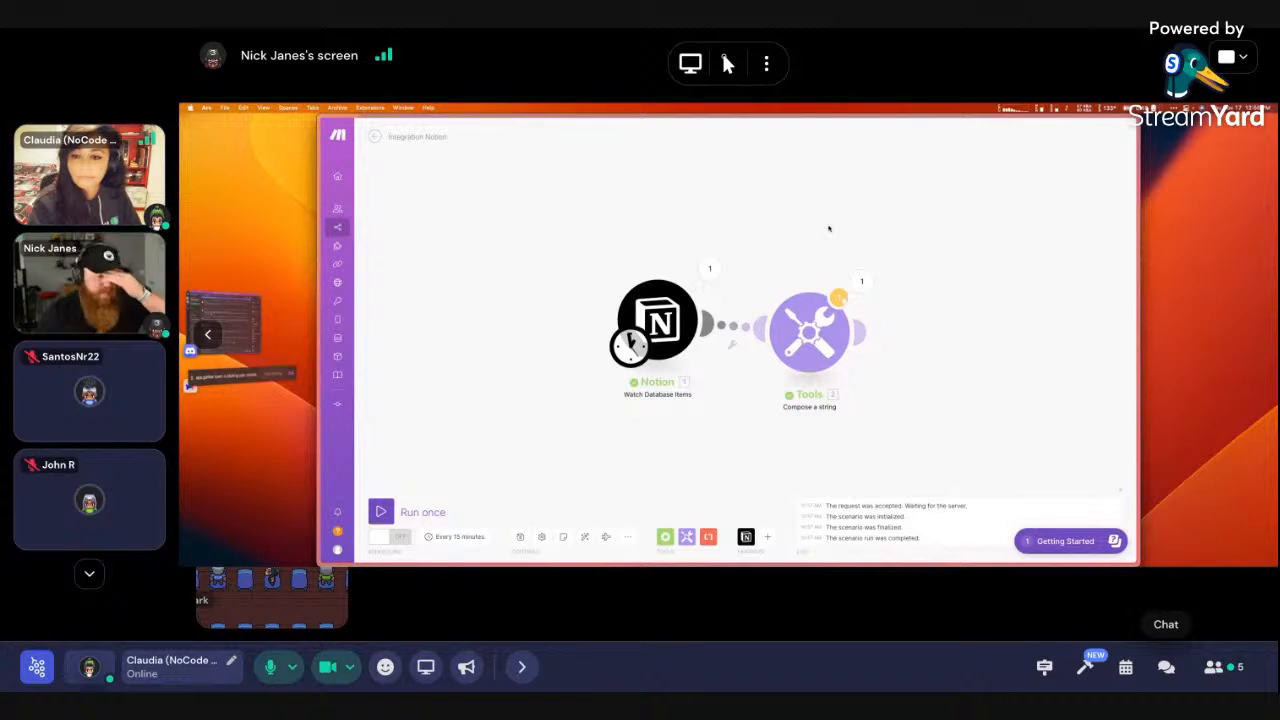
key(Escape)
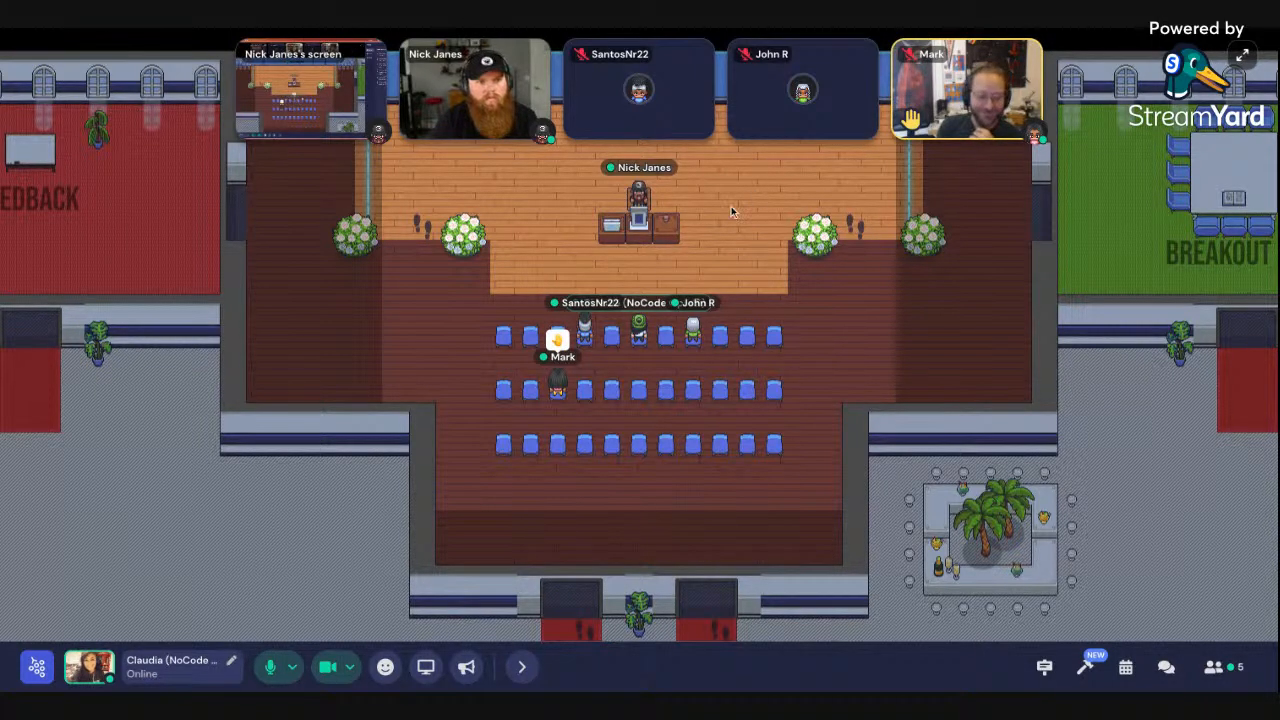
scroll(731, 211, down, 2)
scroll(731, 211, up, 3)
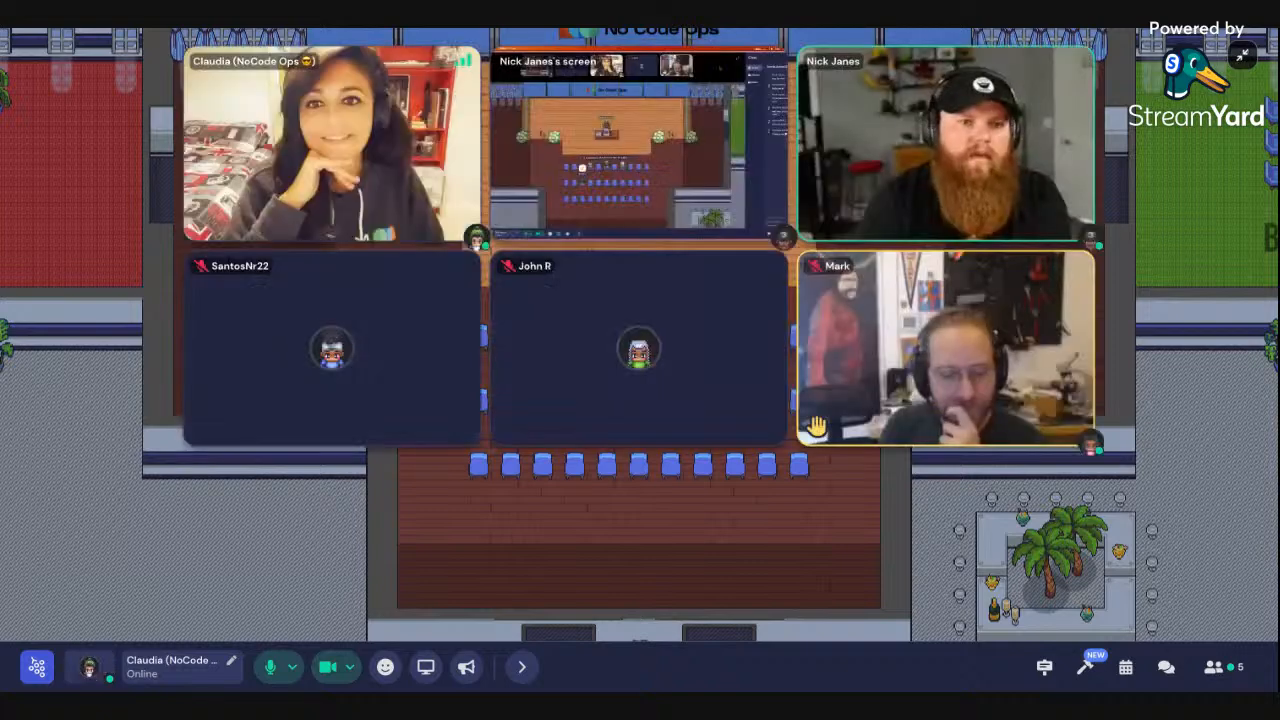
click(1240, 60)
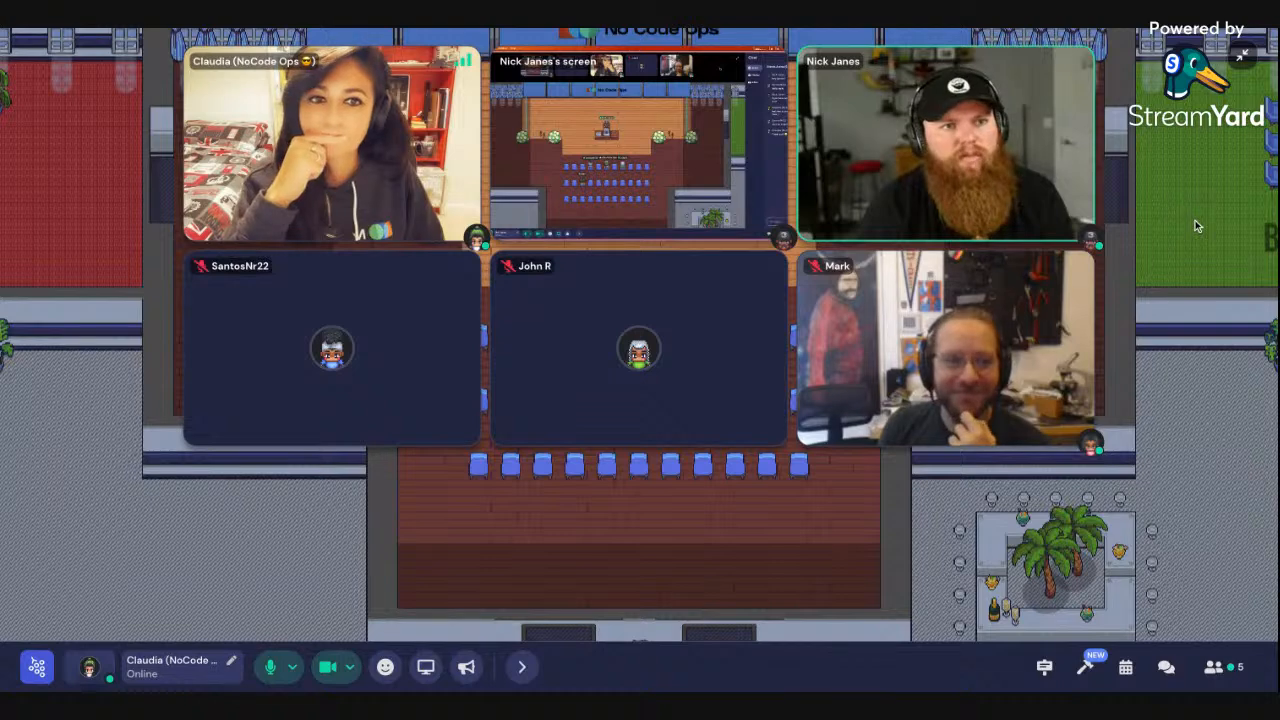
click(1241, 58)
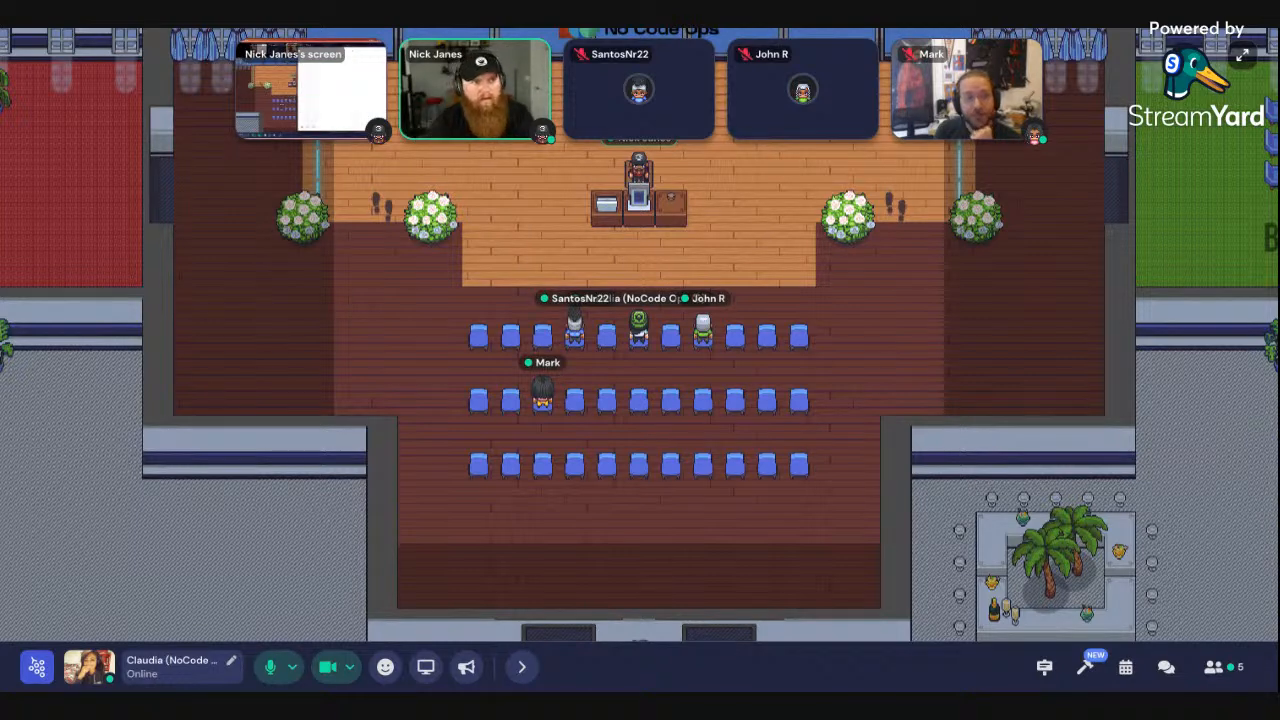
click(330, 95)
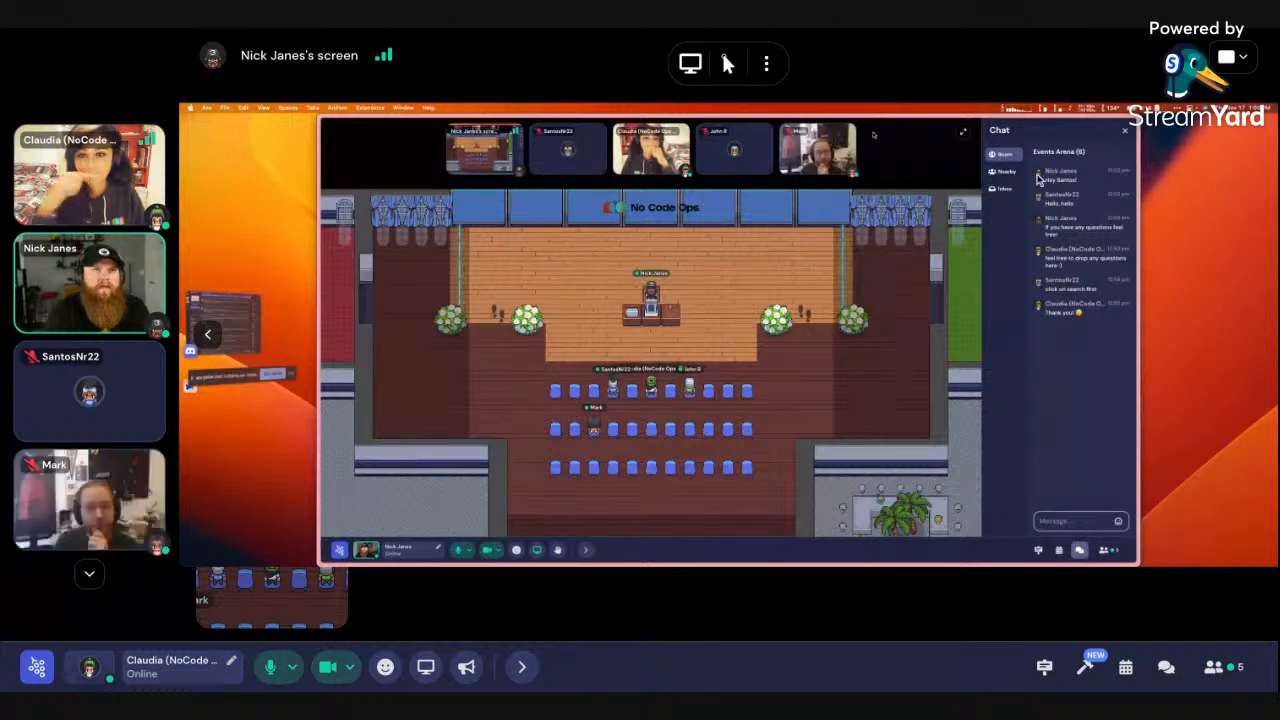
click(1007, 281)
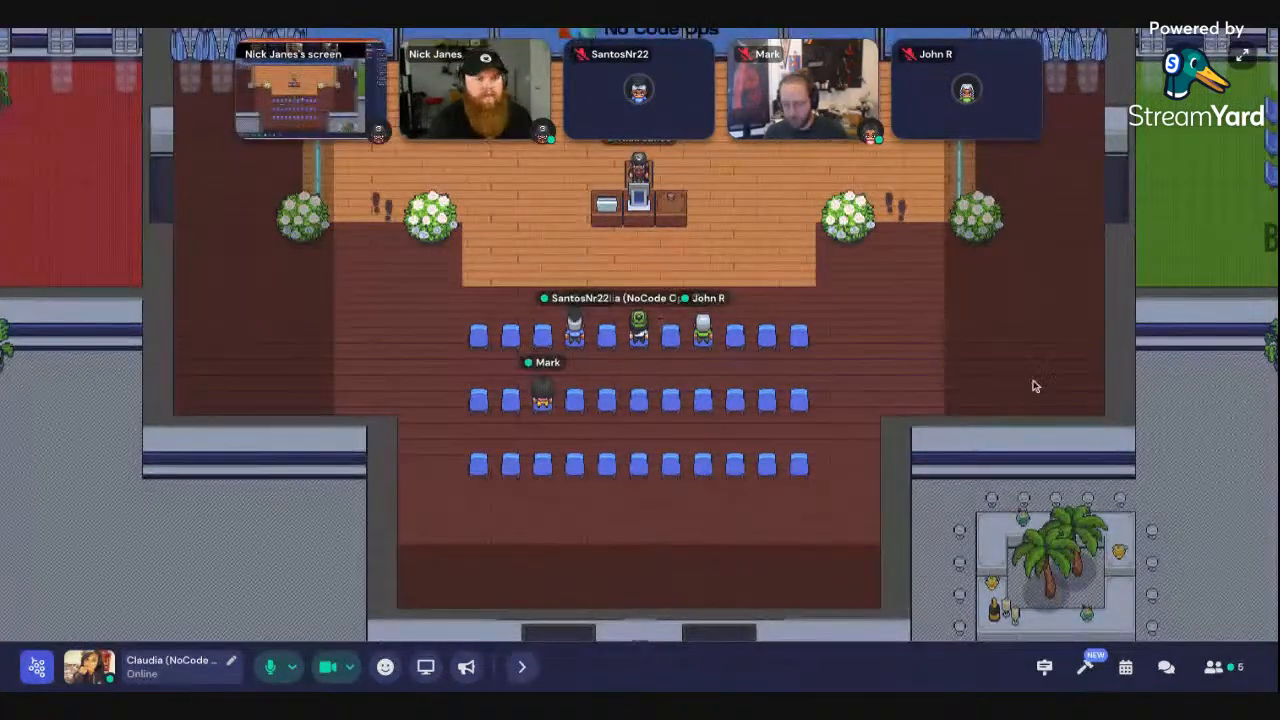
Enlarge the presenter's webcam tile in Gather and send a heart emoji reaction
click(475, 95)
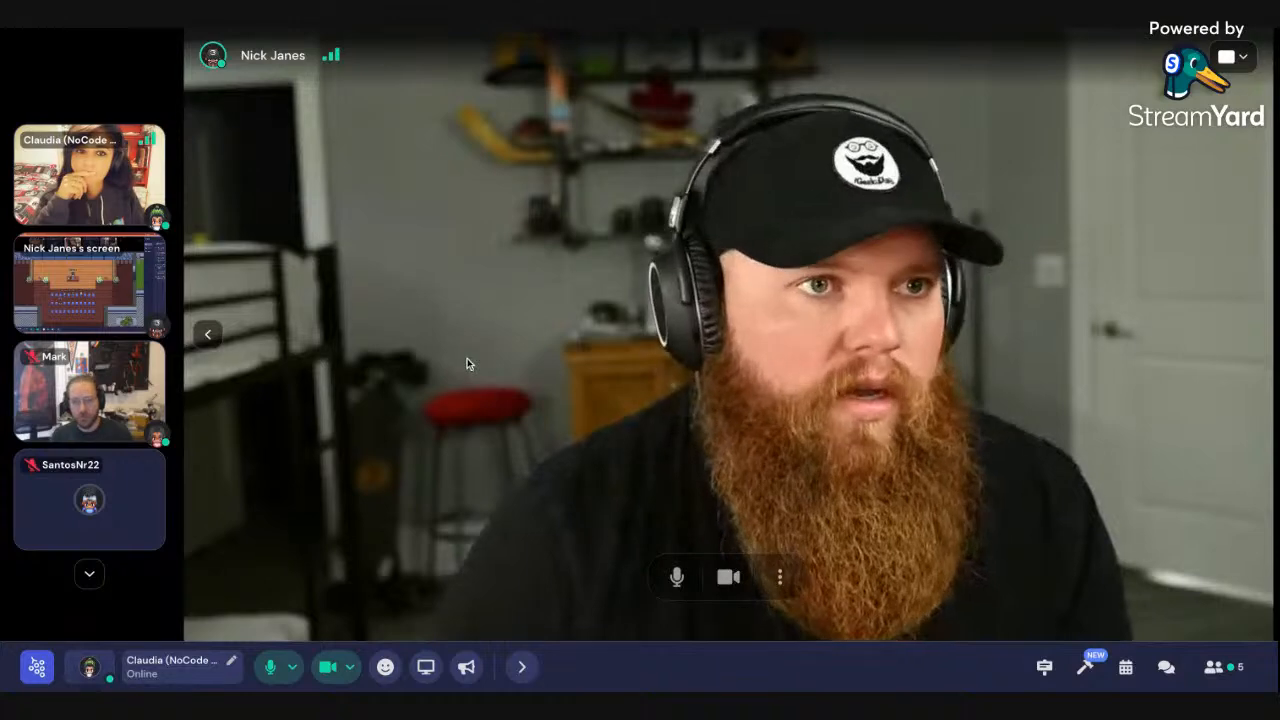
click(385, 667)
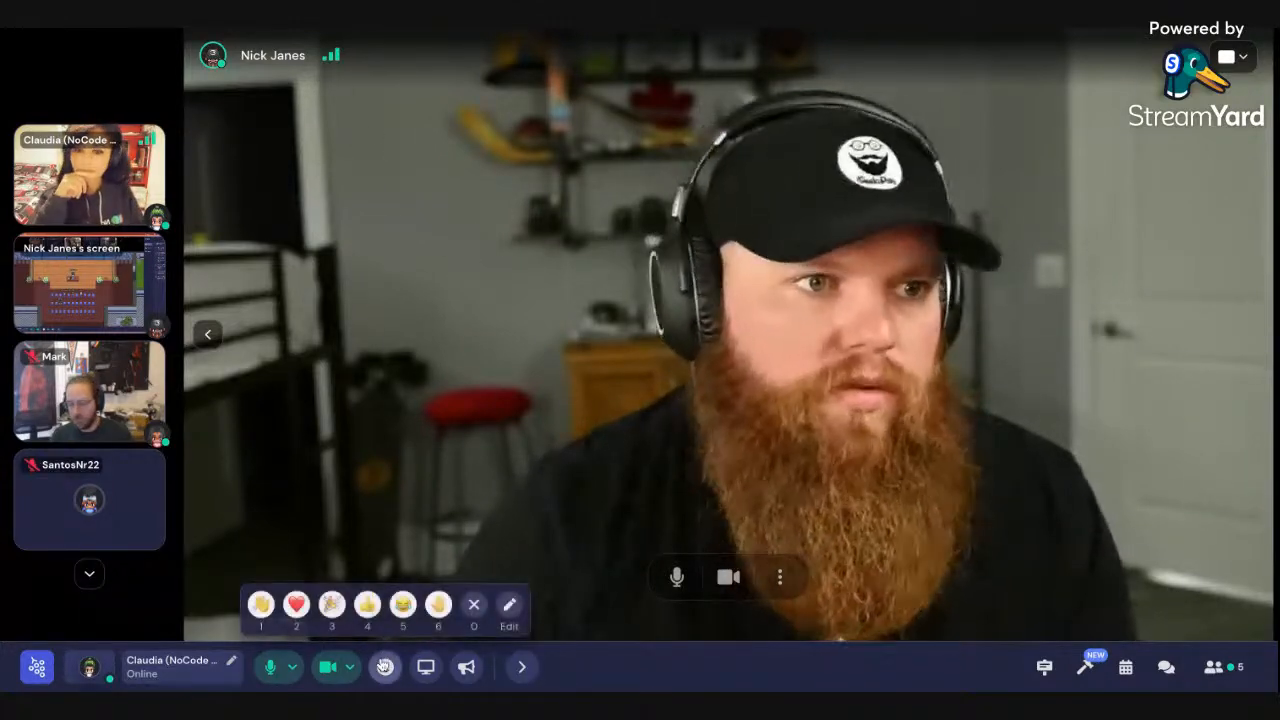
click(298, 606)
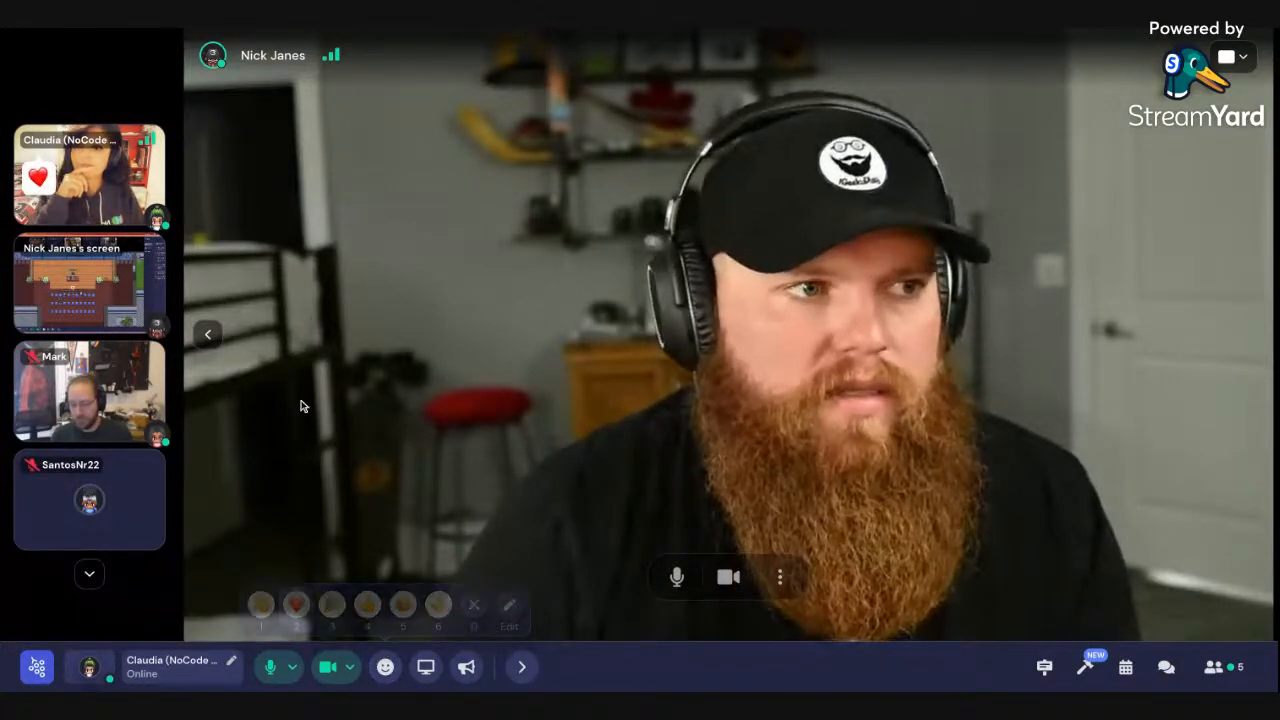